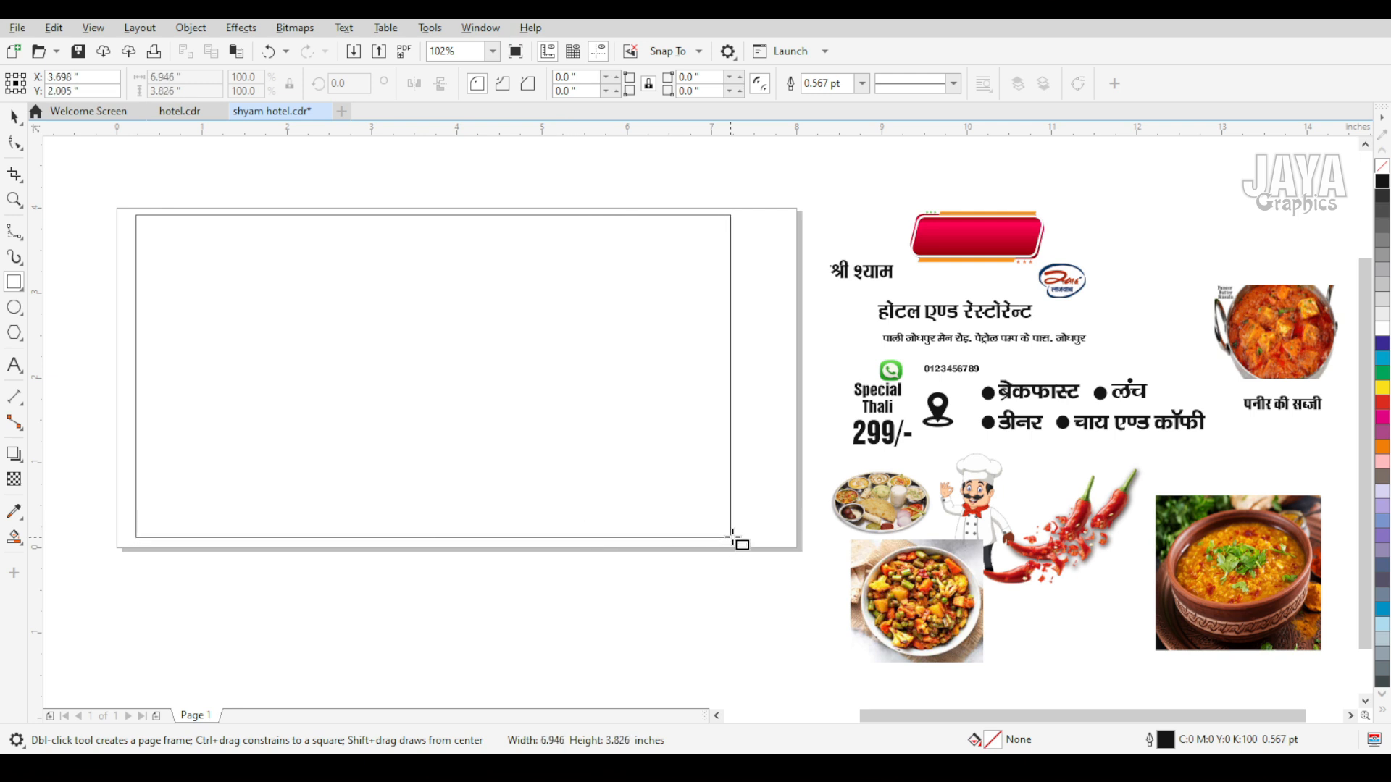
Resize the drawn rectangle to 8 inches wide by 4 inches high and centre it on the page
{"action": "type", "text": "8"}
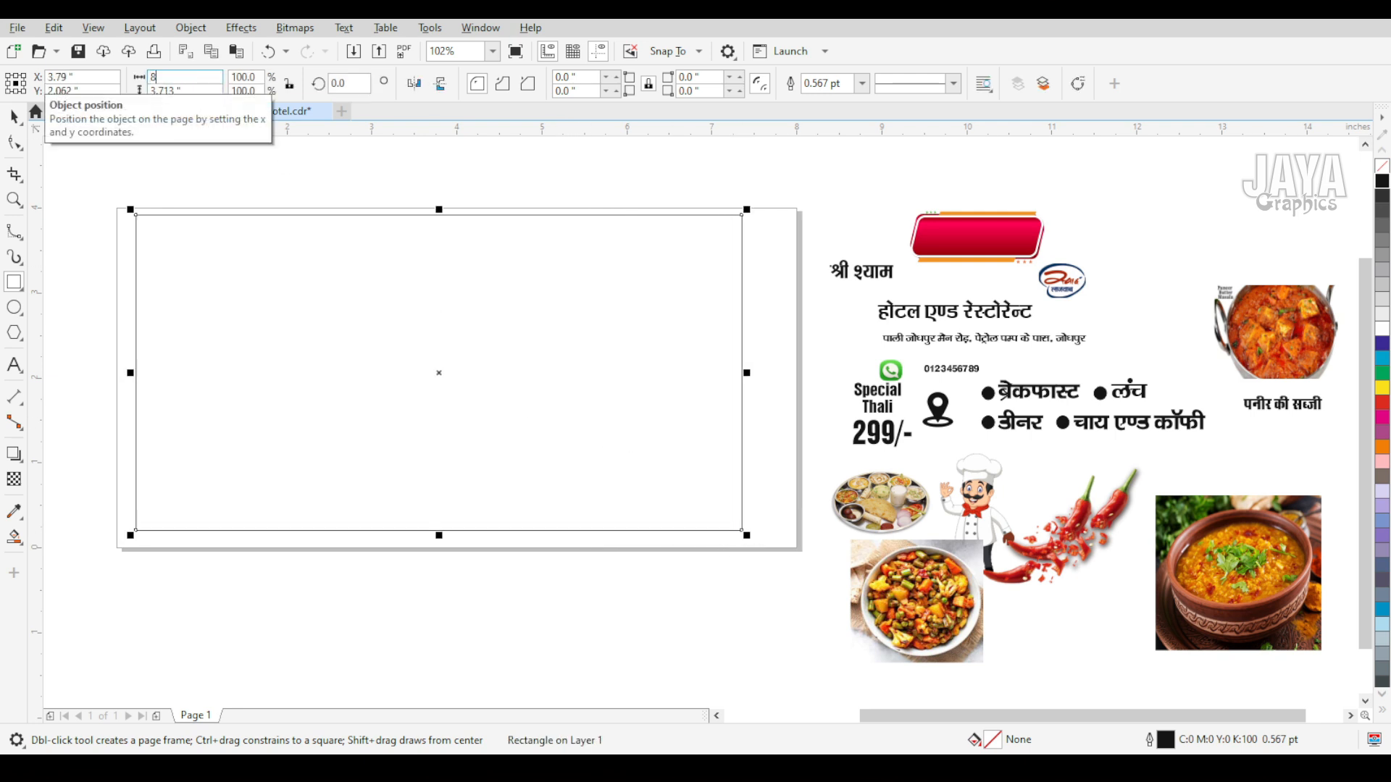
{"action": "key", "text": "Tab"}
{"action": "type", "text": "4"}
{"action": "key", "text": "Return"}
{"action": "key", "text": "p"}
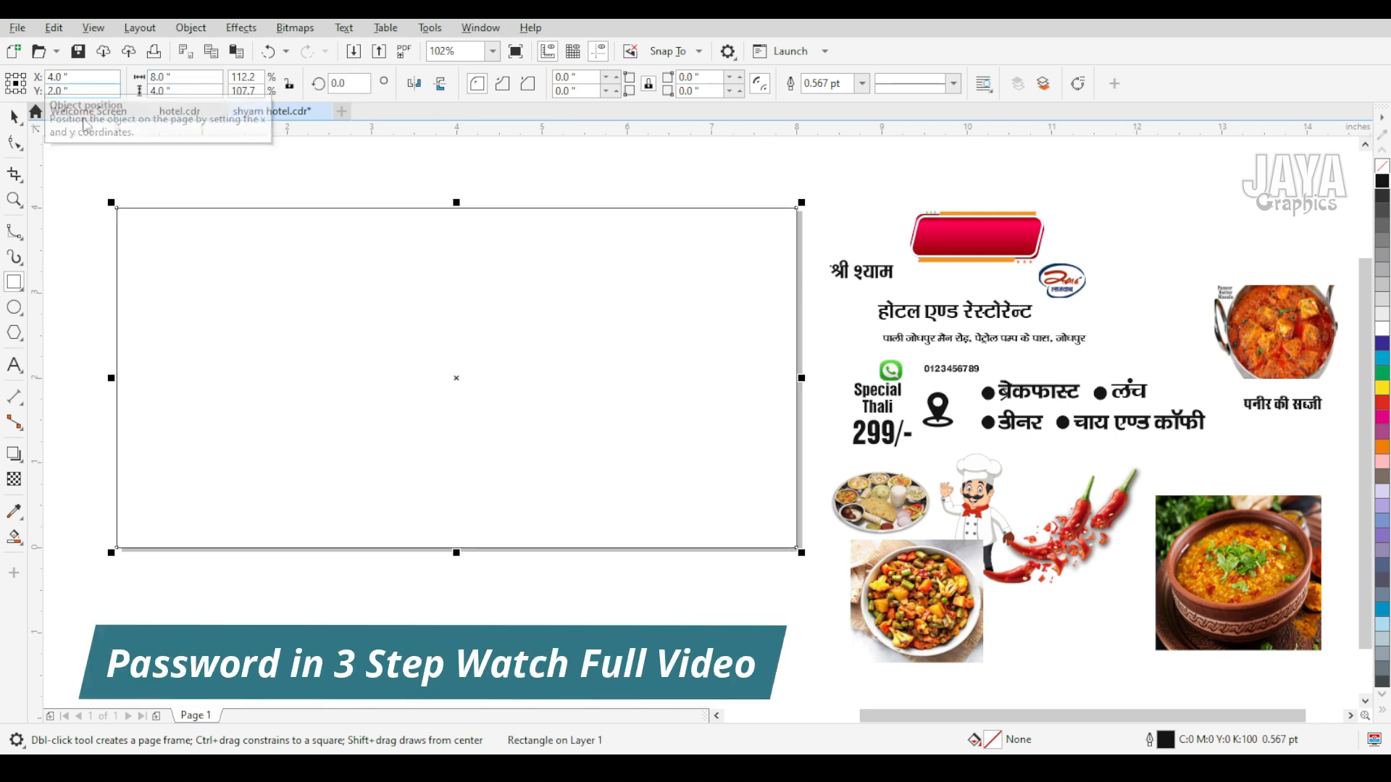
{"action": "left_click", "coordinate": [14, 115]}
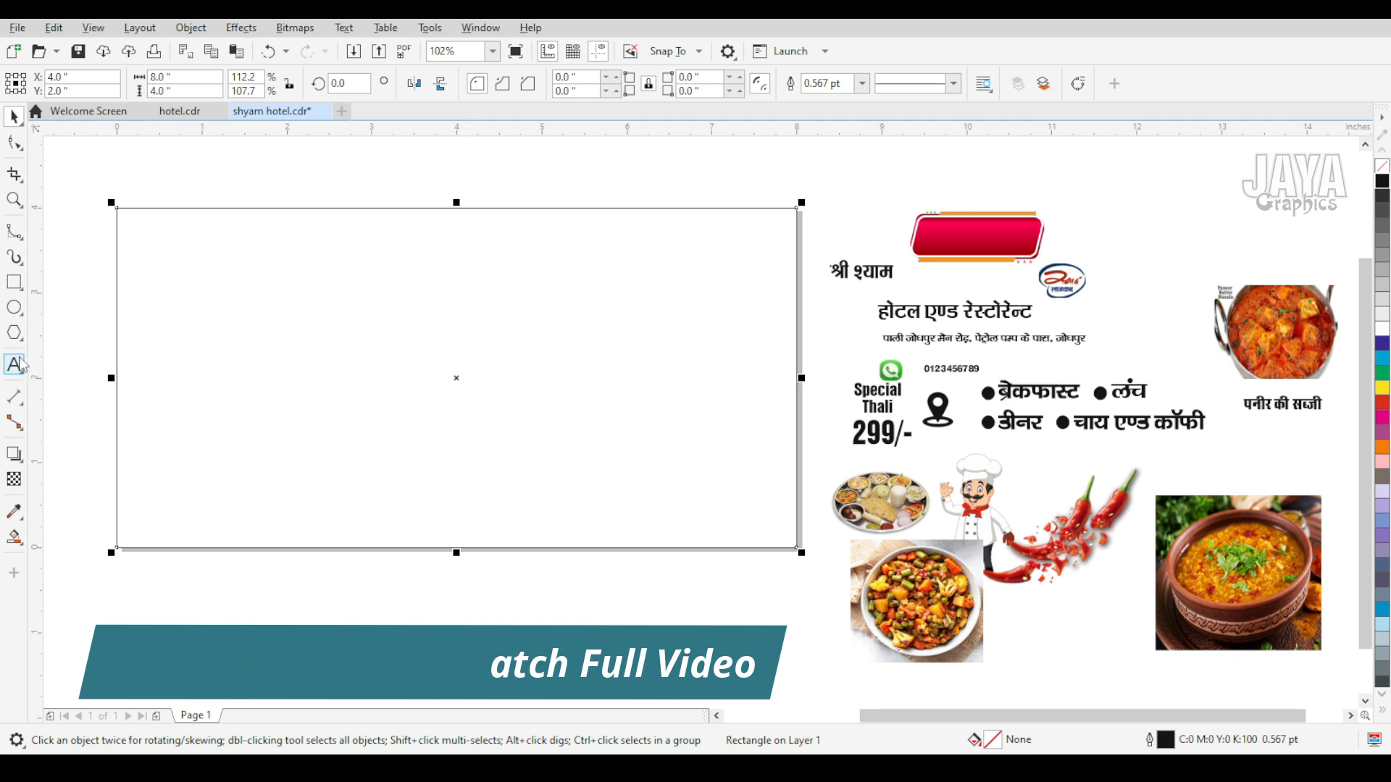
Draw a circle in the page's lower-right area, set its diameter to 2 inches and move its centre to about X 6.04, Y 1.56 inches
{"action": "key", "text": "F7"}
{"action": "left_click_drag", "start_coordinate": [581, 361], "coordinate": [732, 511]}
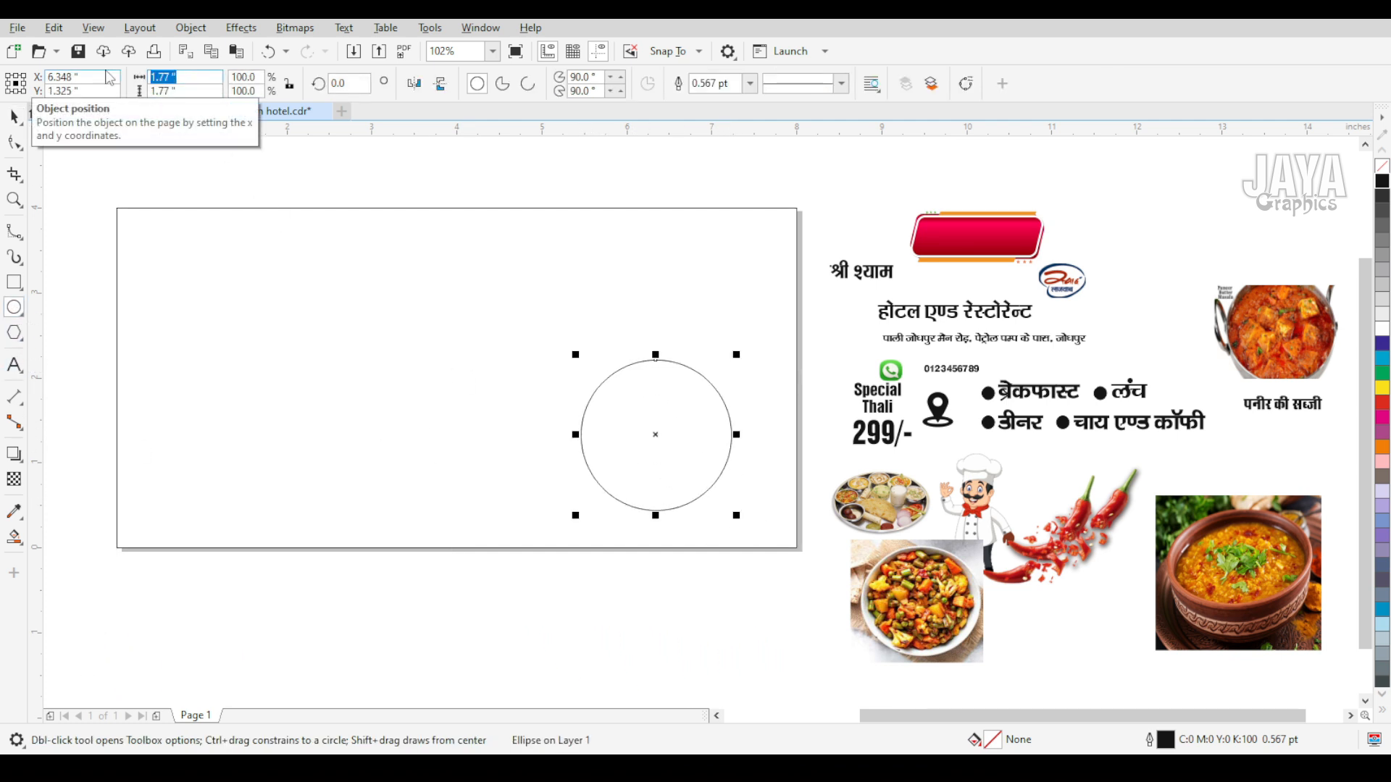
{"action": "key", "text": "Return"}
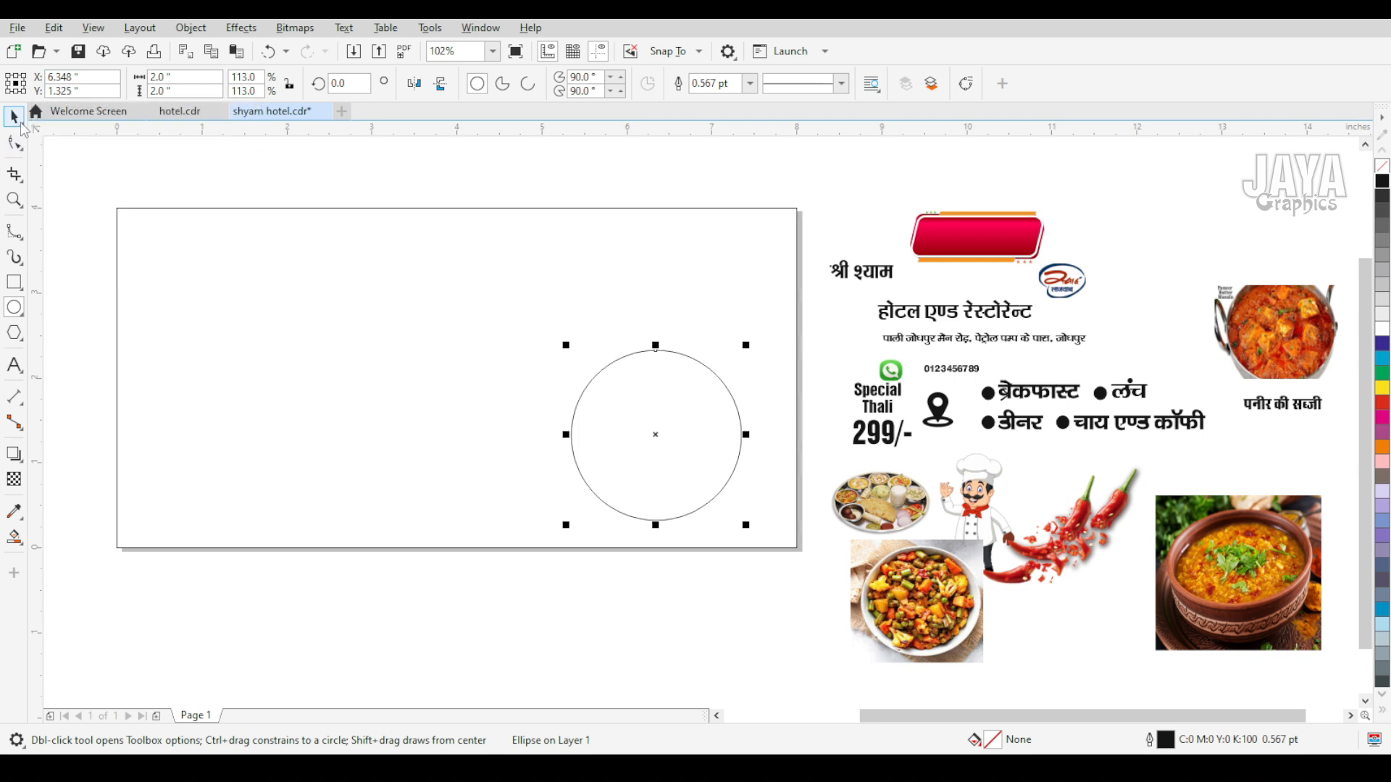
{"action": "key", "text": "space"}
{"action": "left_click_drag", "start_coordinate": [656, 435], "coordinate": [630, 417]}
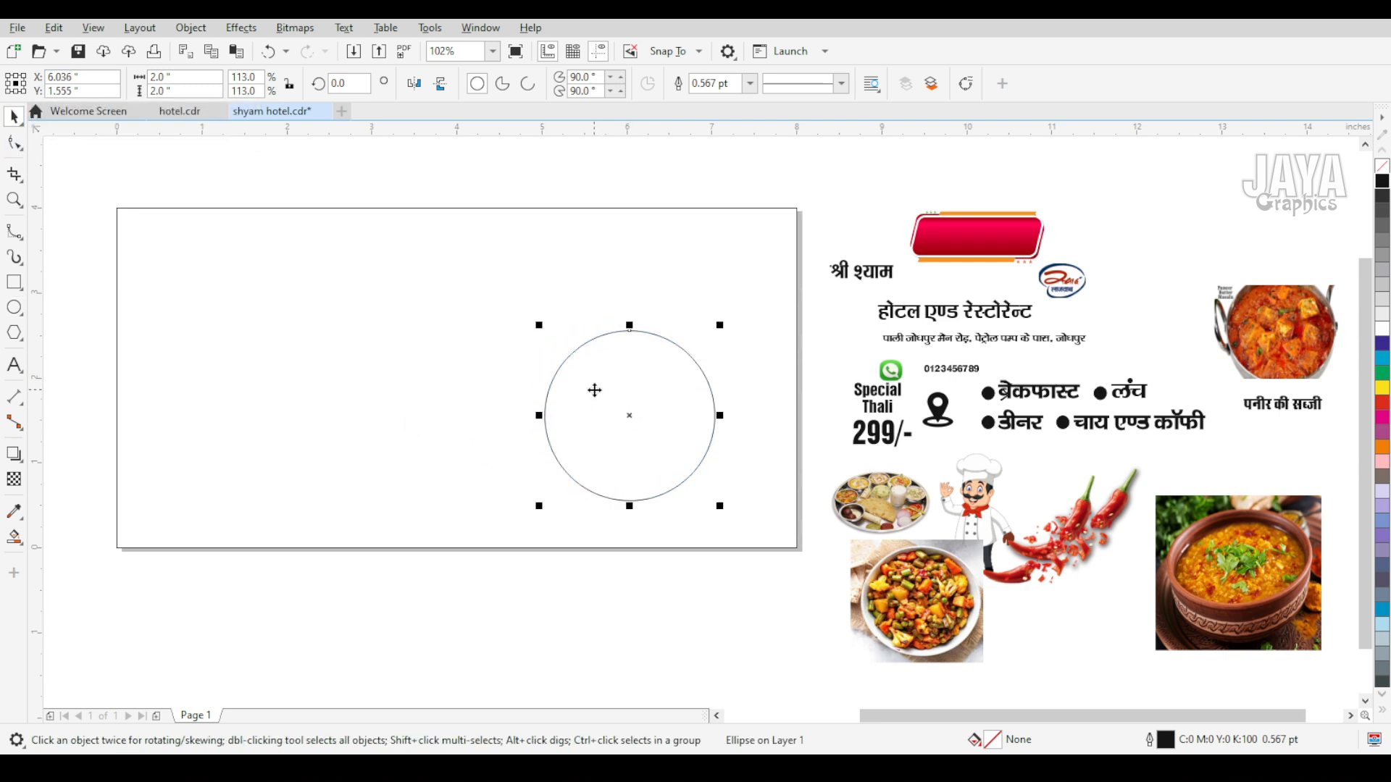
Draw a flat ellipse above the circle, crossing the page's right edge, about 4.86 inches wide and 1.46 inches high
{"action": "key", "text": "space"}
{"action": "left_click_drag", "start_coordinate": [563, 200], "coordinate": [864, 339]}
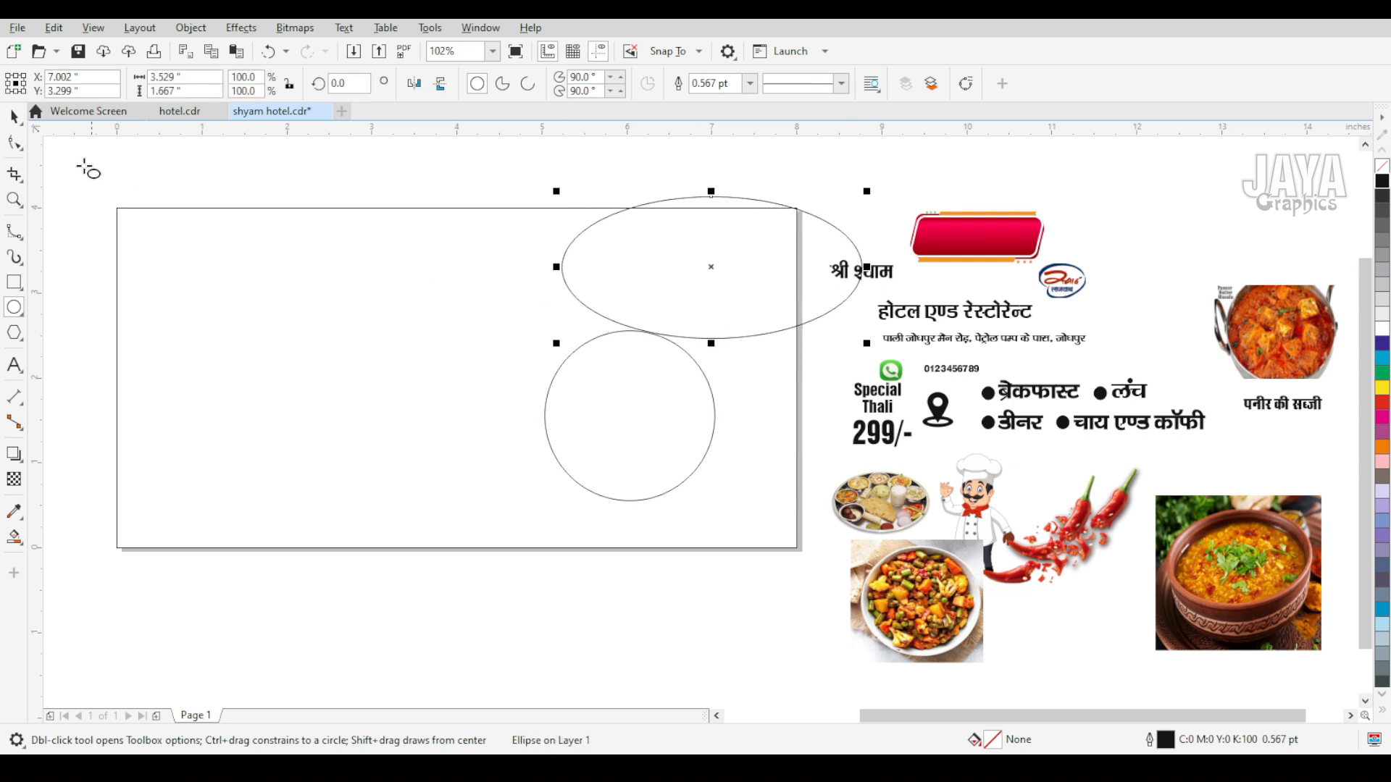
{"action": "key", "text": "space"}
{"action": "mouse_move", "coordinate": [710, 191]}
{"action": "left_mouse_down"}
{"action": "mouse_move", "coordinate": [724, 210]}
{"action": "mouse_move", "coordinate": [712, 212]}
{"action": "left_mouse_up"}
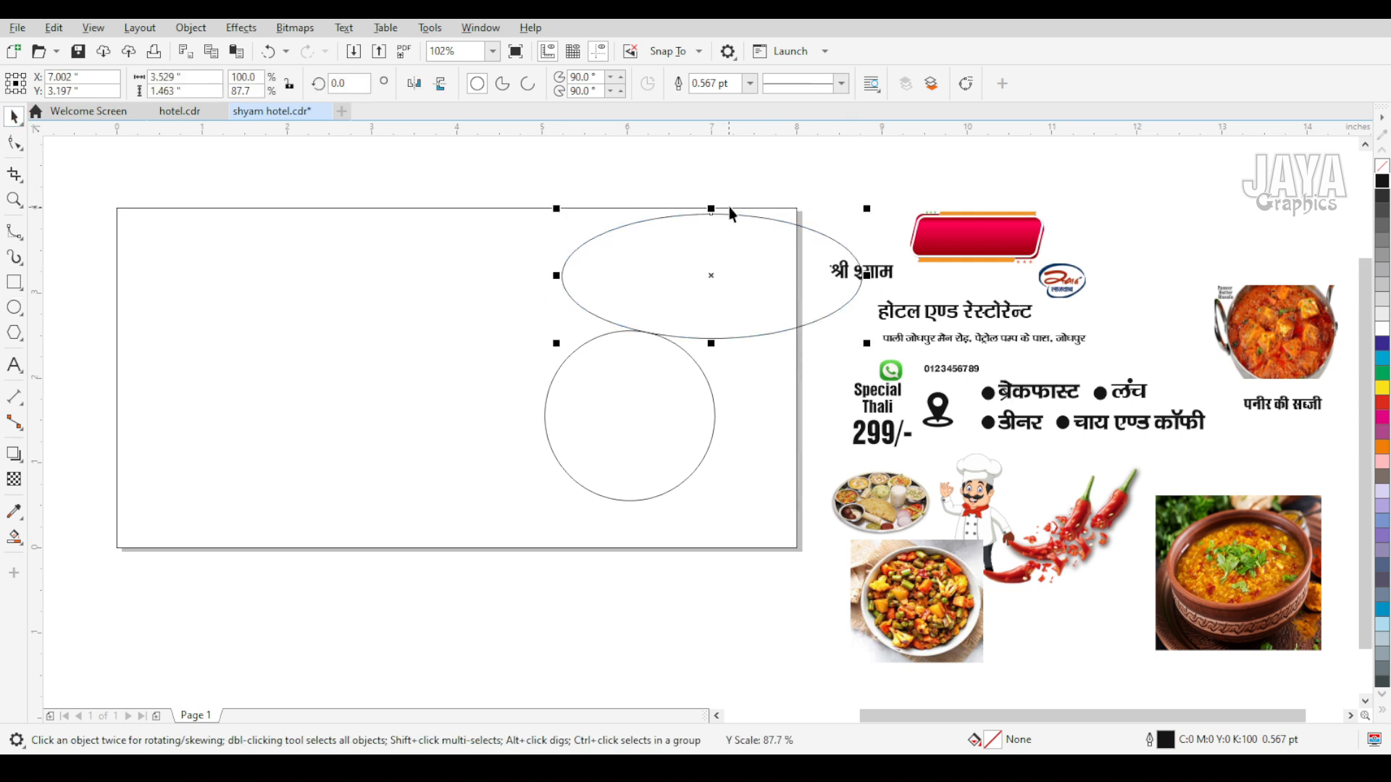
{"action": "left_click_drag", "start_coordinate": [862, 275], "coordinate": [979, 275]}
Stretch the upper ellipse vertically to about 1.6 inches high so that its lower edge meets the circle
{"action": "scroll", "coordinate": [821, 240], "scroll_direction": "up", "scroll_amount": 3}
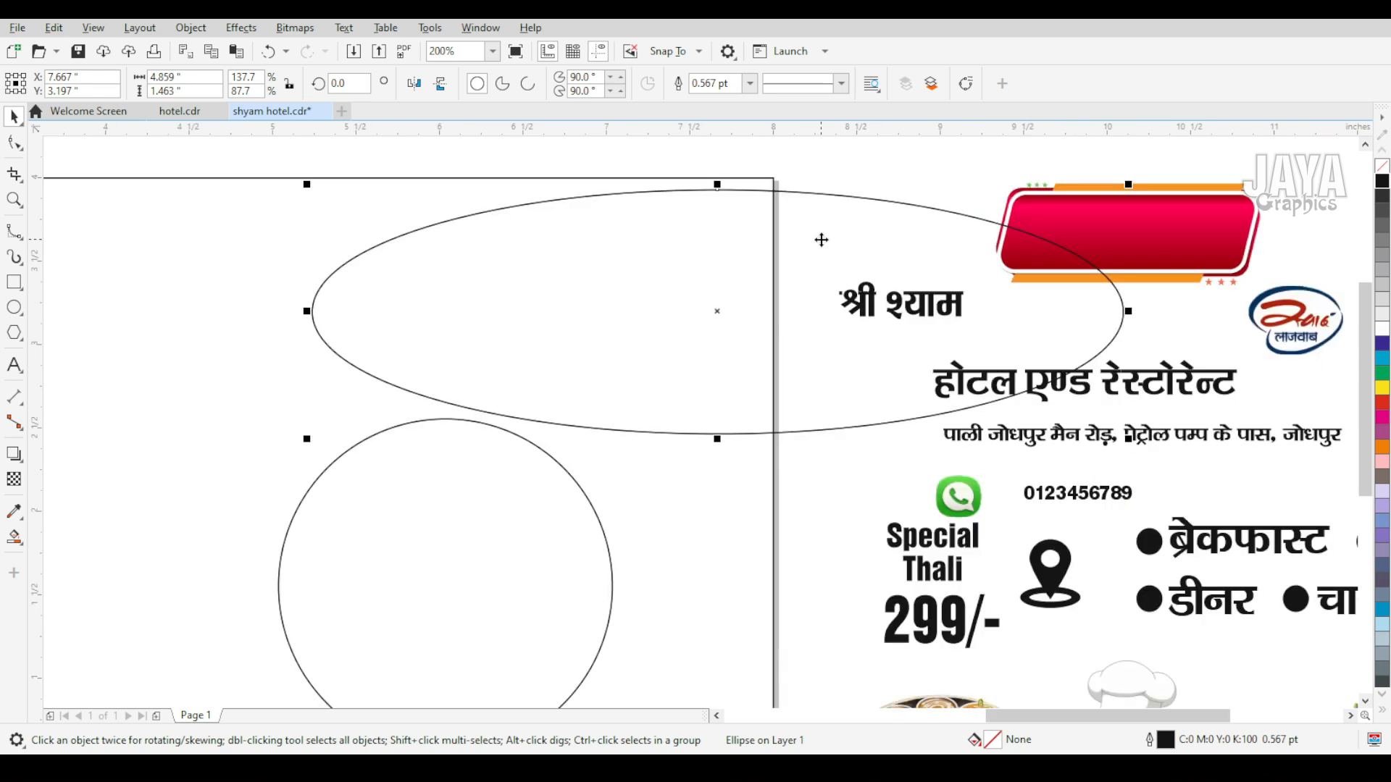
{"action": "scroll", "coordinate": [717, 185], "scroll_direction": "up", "scroll_amount": 2}
{"action": "left_click_drag", "start_coordinate": [717, 185], "coordinate": [718, 177]}
{"action": "scroll", "coordinate": [711, 190], "scroll_direction": "down", "scroll_amount": 2}
{"action": "scroll", "coordinate": [438, 280], "scroll_direction": "down", "scroll_amount": 2}
{"action": "scroll", "coordinate": [745, 362], "scroll_direction": "up", "scroll_amount": 3}
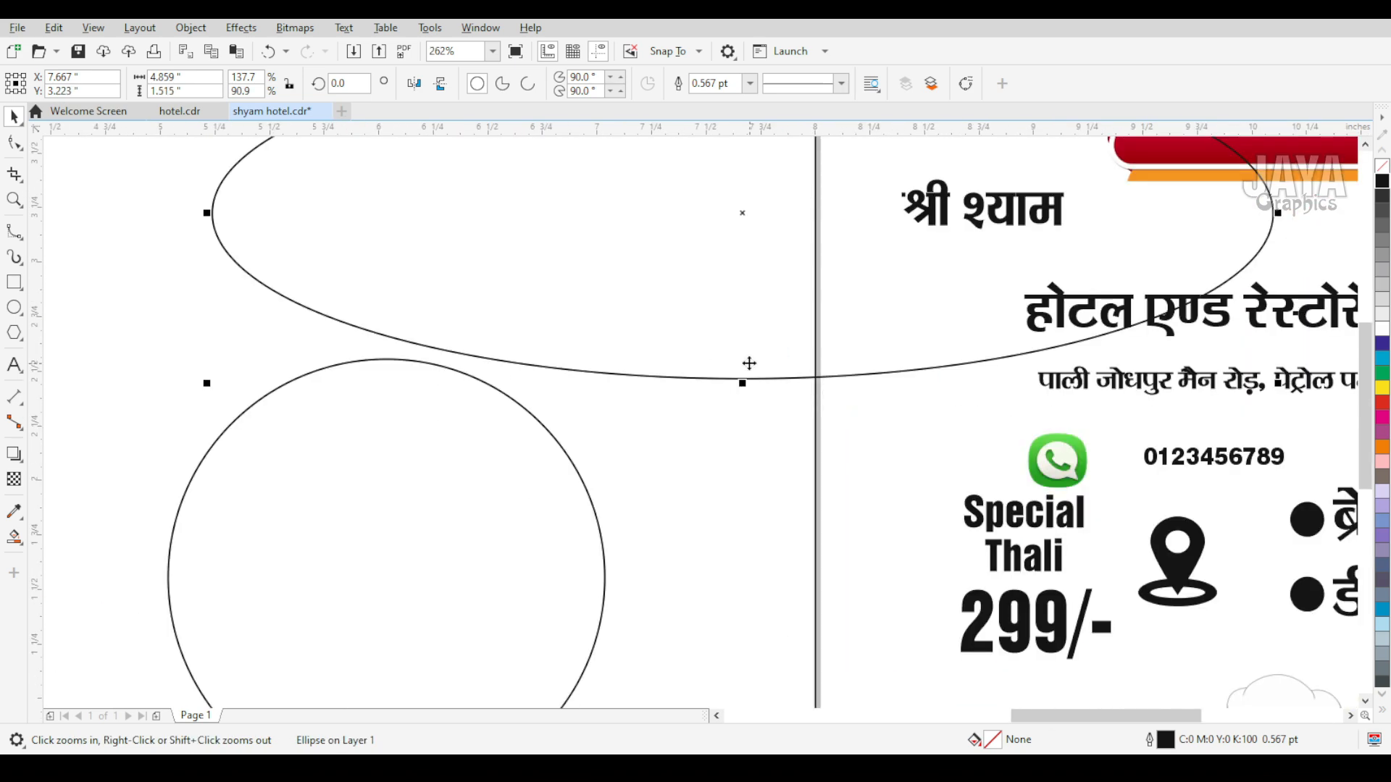
{"action": "left_click_drag", "start_coordinate": [742, 378], "coordinate": [739, 397]}
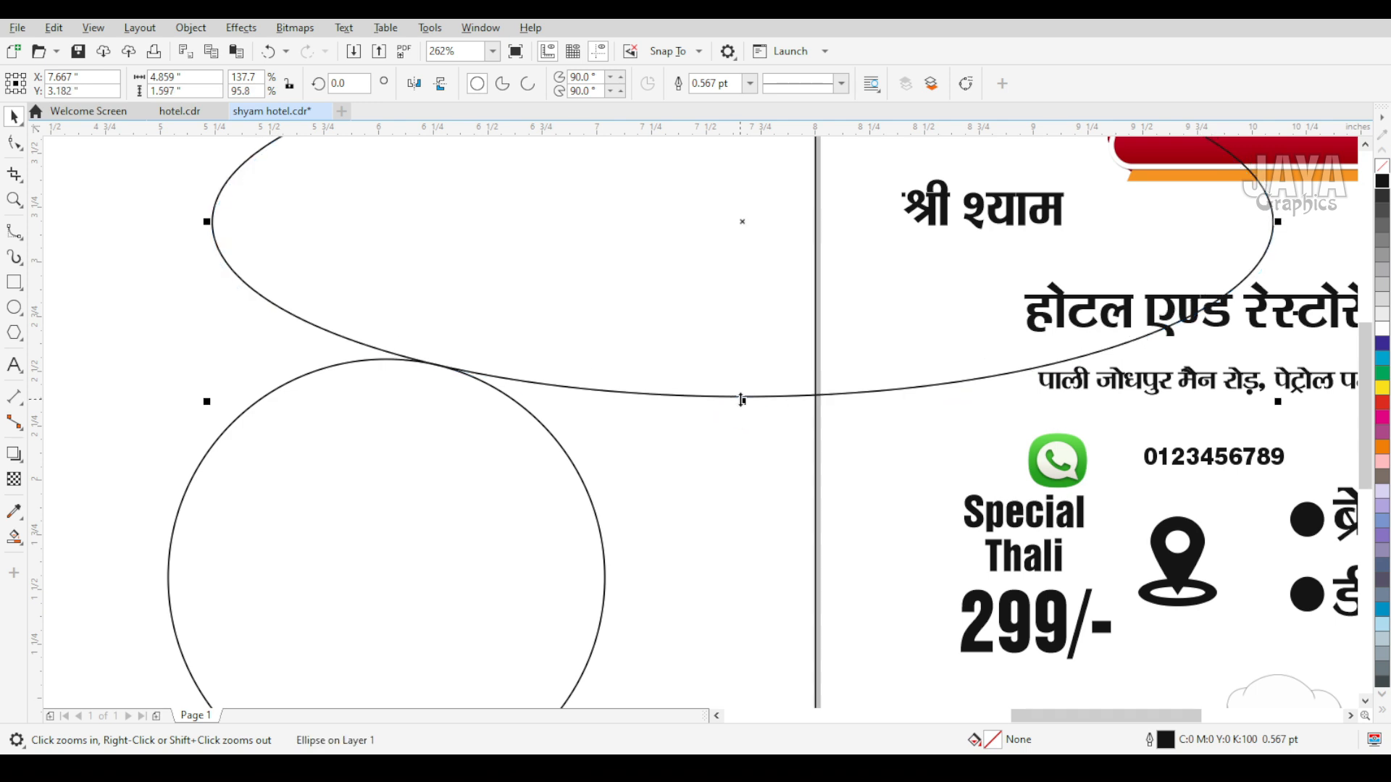
Fine-tune the upper ellipse to about 4.81 by 1.61 inches so that its curve runs tangent to the circle
{"action": "scroll", "coordinate": [437, 347], "scroll_direction": "up", "scroll_amount": 2}
{"action": "scroll", "coordinate": [398, 457], "scroll_direction": "up", "scroll_amount": 2}
{"action": "scroll", "coordinate": [407, 457], "scroll_direction": "down", "scroll_amount": 4}
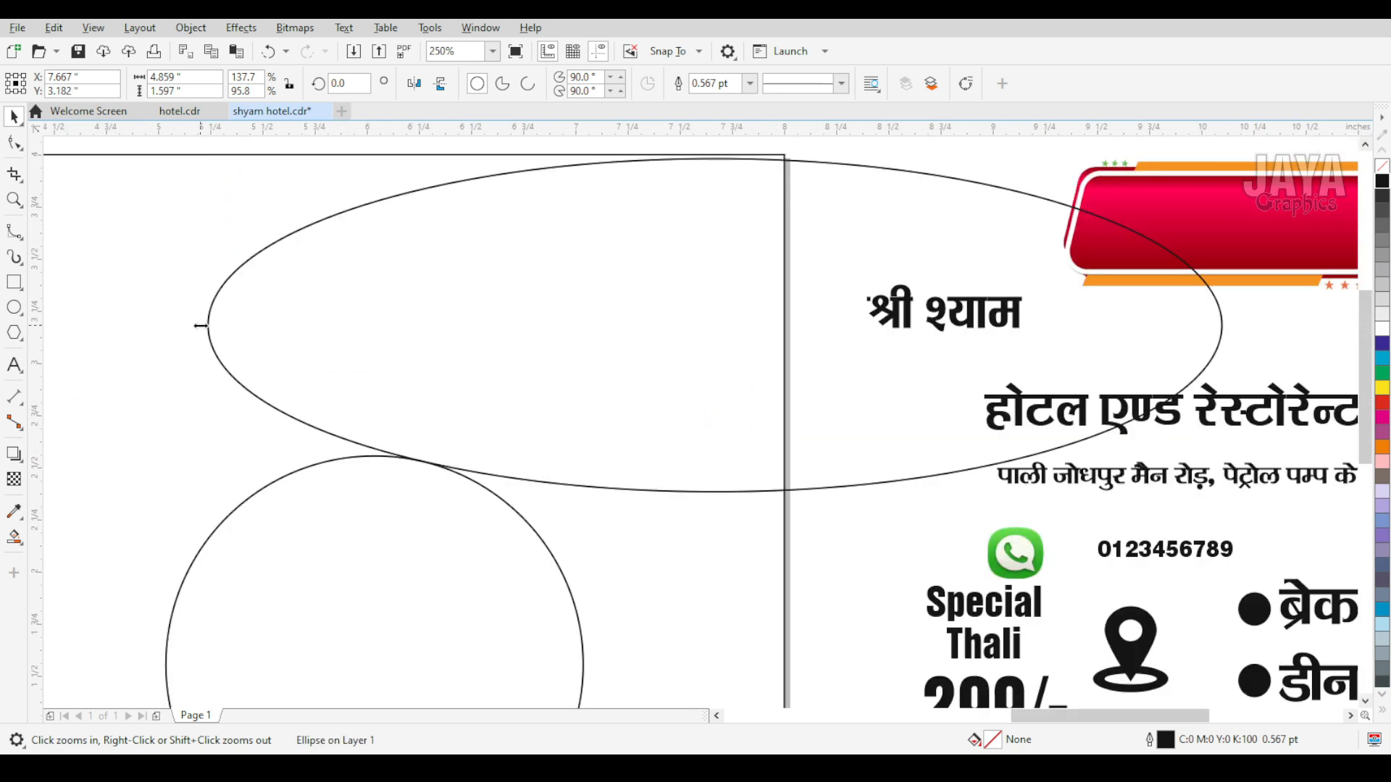
{"action": "left_click_drag", "start_coordinate": [200, 326], "coordinate": [211, 325]}
{"action": "scroll", "coordinate": [607, 513], "scroll_direction": "up", "scroll_amount": 2}
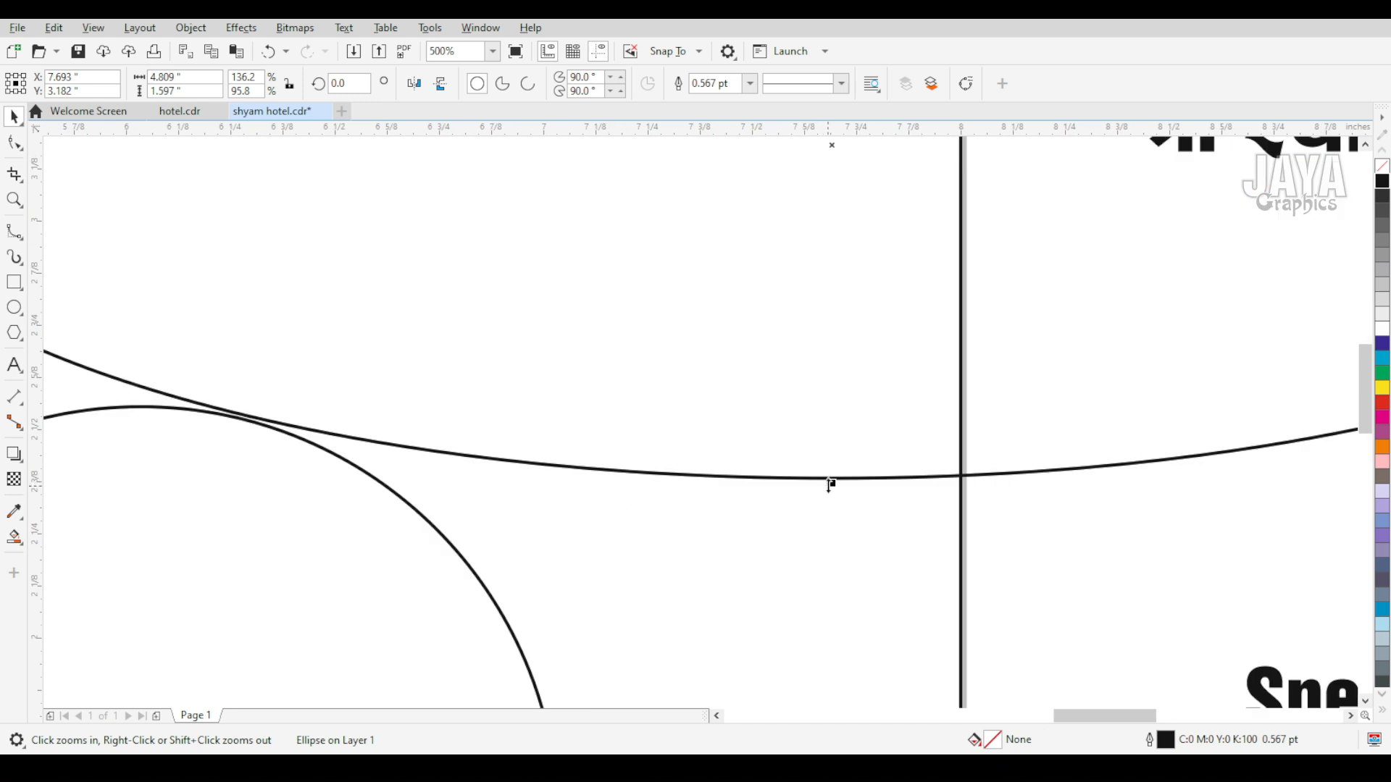
{"action": "left_click_drag", "start_coordinate": [831, 482], "coordinate": [831, 490]}
{"action": "scroll", "coordinate": [811, 488], "scroll_direction": "down", "scroll_amount": 2}
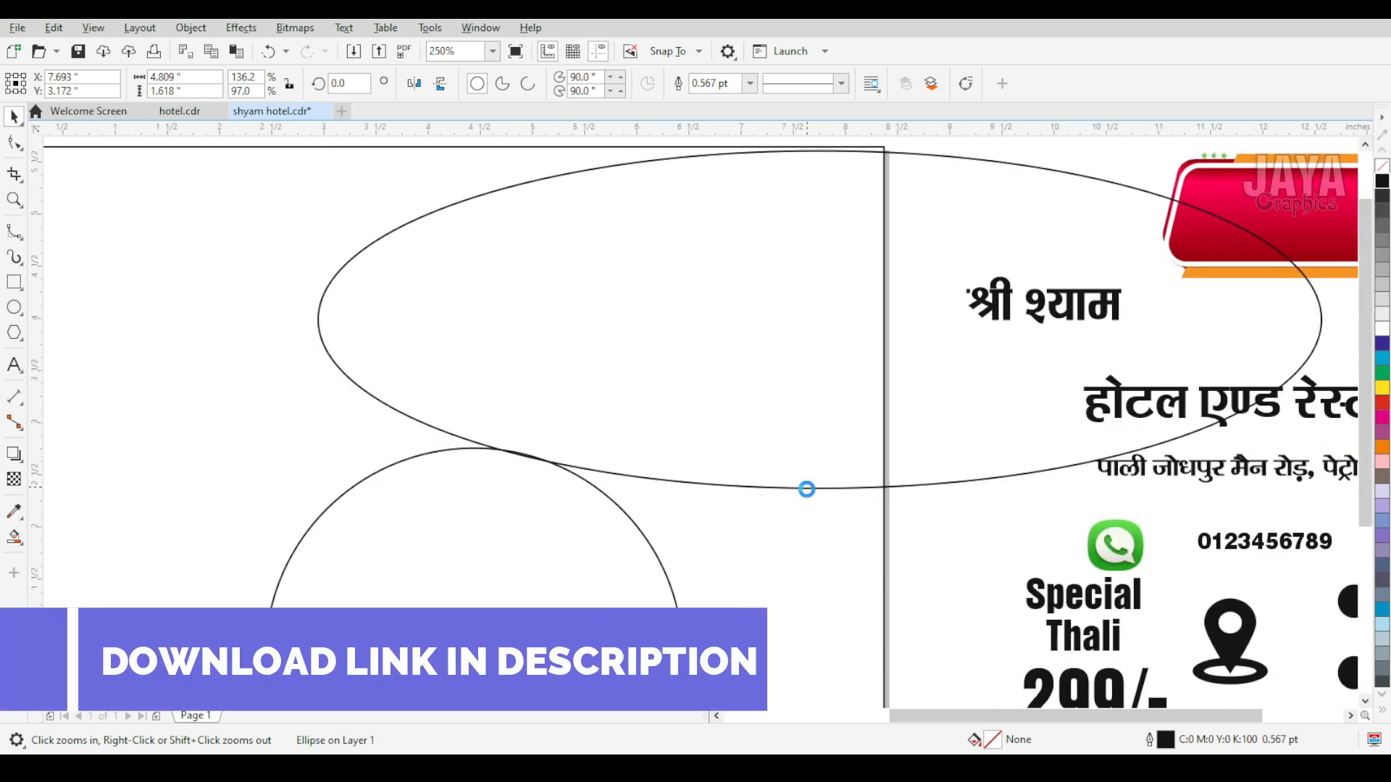
{"action": "scroll", "coordinate": [802, 490], "scroll_direction": "down", "scroll_amount": 2}
{"action": "scroll", "coordinate": [793, 500], "scroll_direction": "up", "scroll_amount": 4}
{"action": "scroll", "coordinate": [863, 493], "scroll_direction": "up", "scroll_amount": 2}
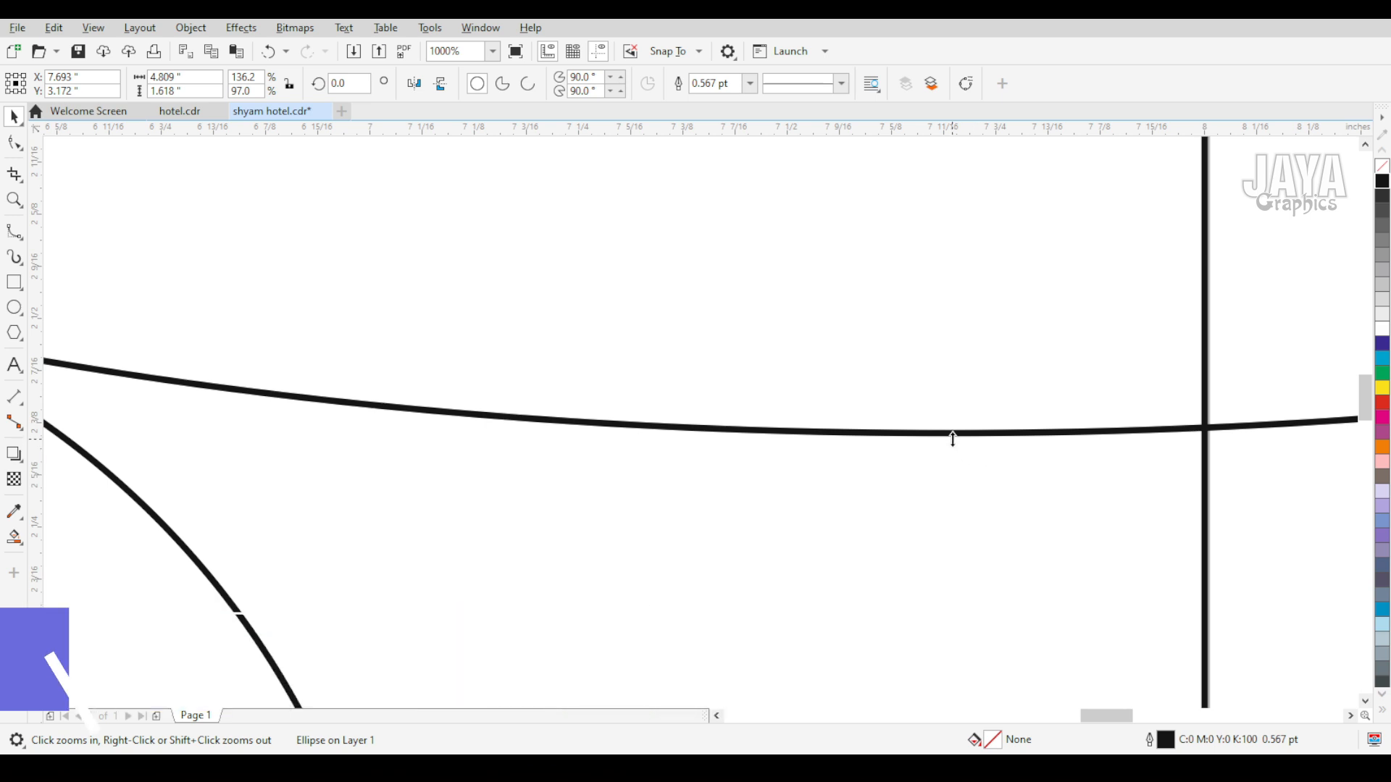
{"action": "left_click_drag", "start_coordinate": [949, 436], "coordinate": [951, 429]}
{"action": "scroll", "coordinate": [951, 429], "scroll_direction": "down", "scroll_amount": 4}
{"action": "scroll", "coordinate": [658, 406], "scroll_direction": "up", "scroll_amount": 4}
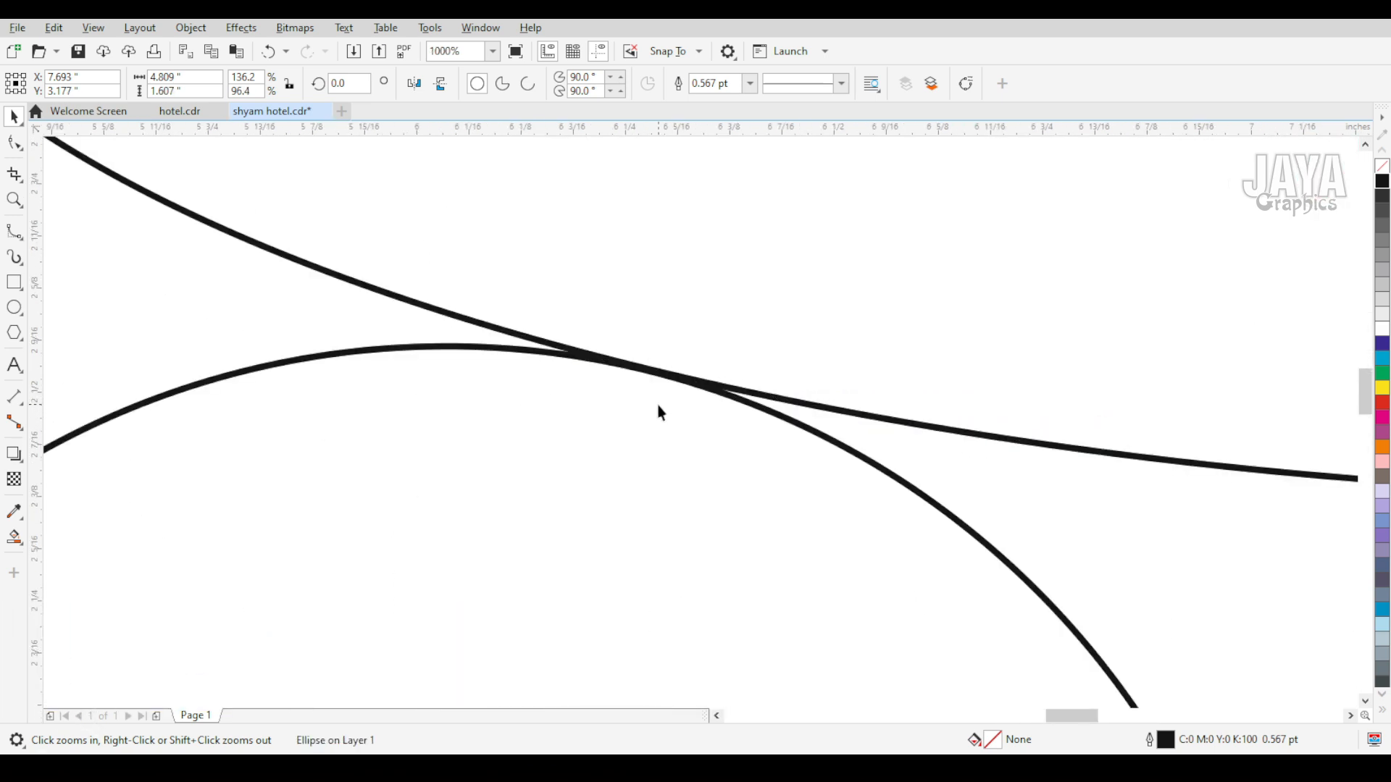
Draw a large ellipse, about 7.39 by 3.7 inches, across the page's lower edge and fit its right side against the circle
{"action": "scroll", "coordinate": [658, 406], "scroll_direction": "down", "scroll_amount": 8}
{"action": "scroll", "coordinate": [728, 526], "scroll_direction": "up", "scroll_amount": 1}
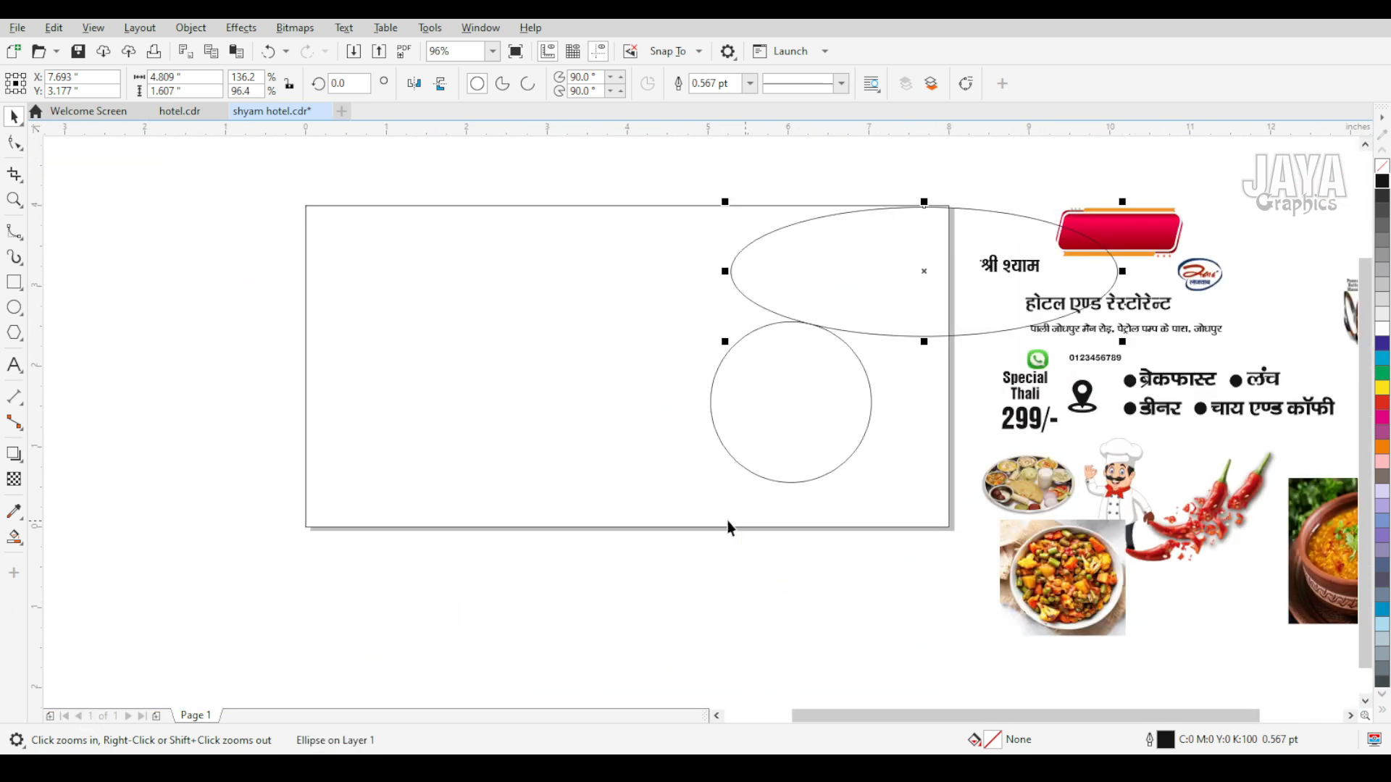
{"action": "left_click", "coordinate": [13, 307]}
{"action": "left_click_drag", "start_coordinate": [222, 398], "coordinate": [791, 697]}
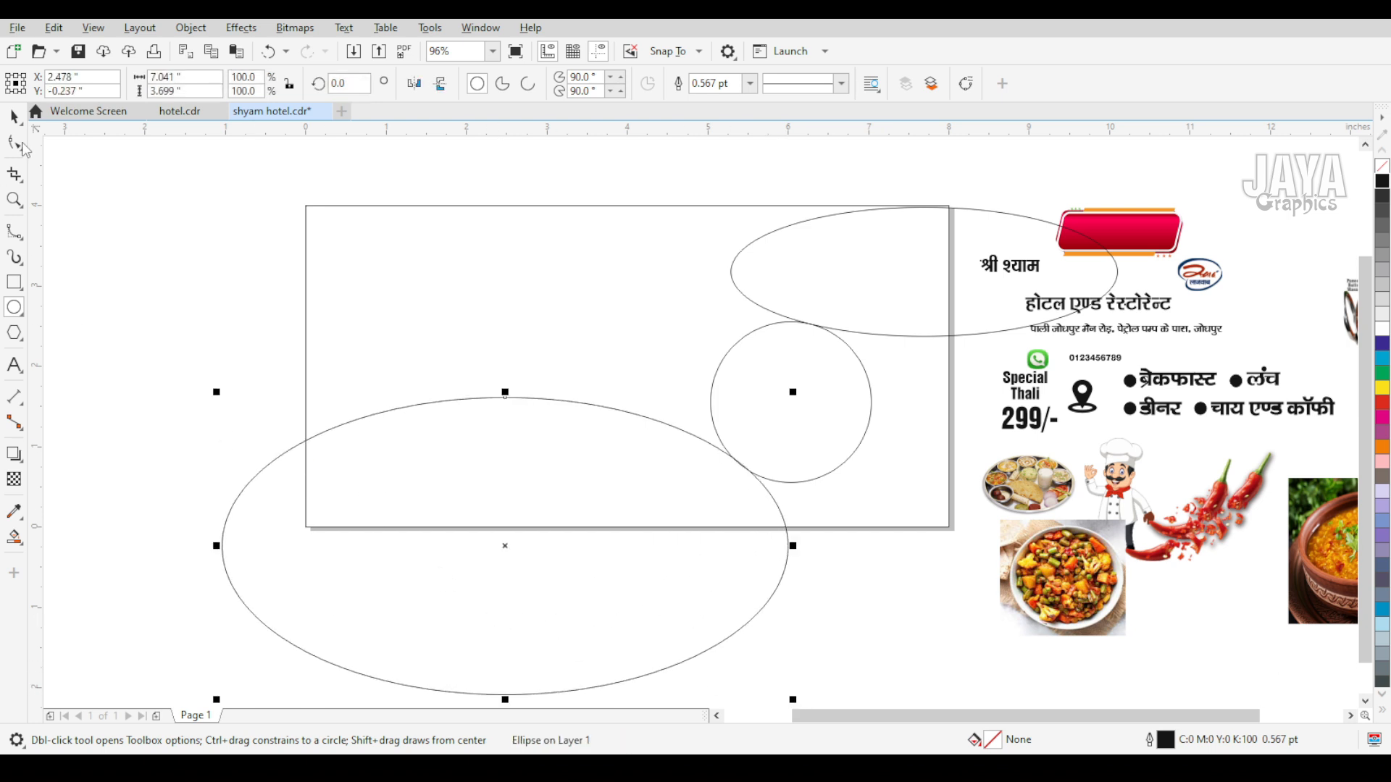
{"action": "left_click", "coordinate": [13, 116]}
{"action": "left_click_drag", "start_coordinate": [403, 397], "coordinate": [402, 414]}
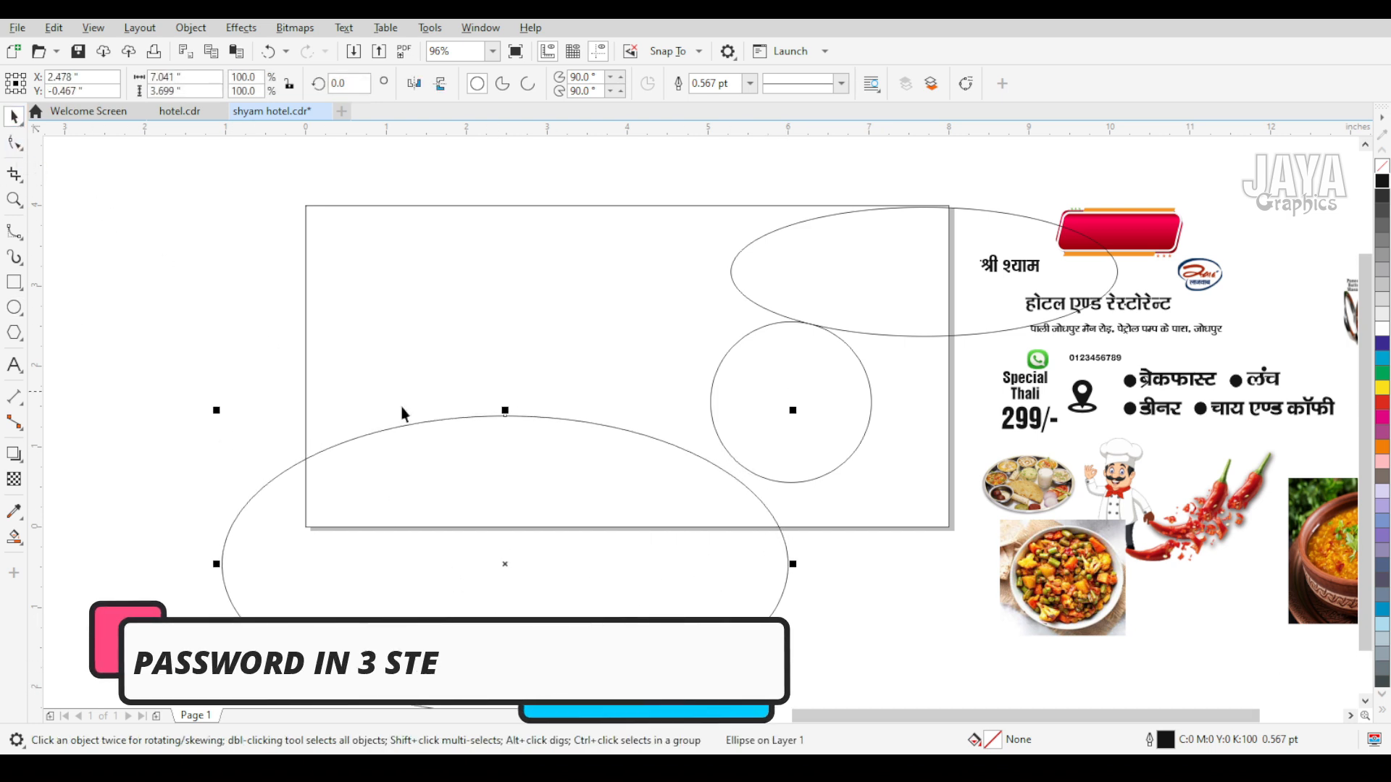
{"action": "left_click_drag", "start_coordinate": [793, 564], "coordinate": [819, 576]}
{"action": "scroll", "coordinate": [732, 462], "scroll_direction": "up", "scroll_amount": 4}
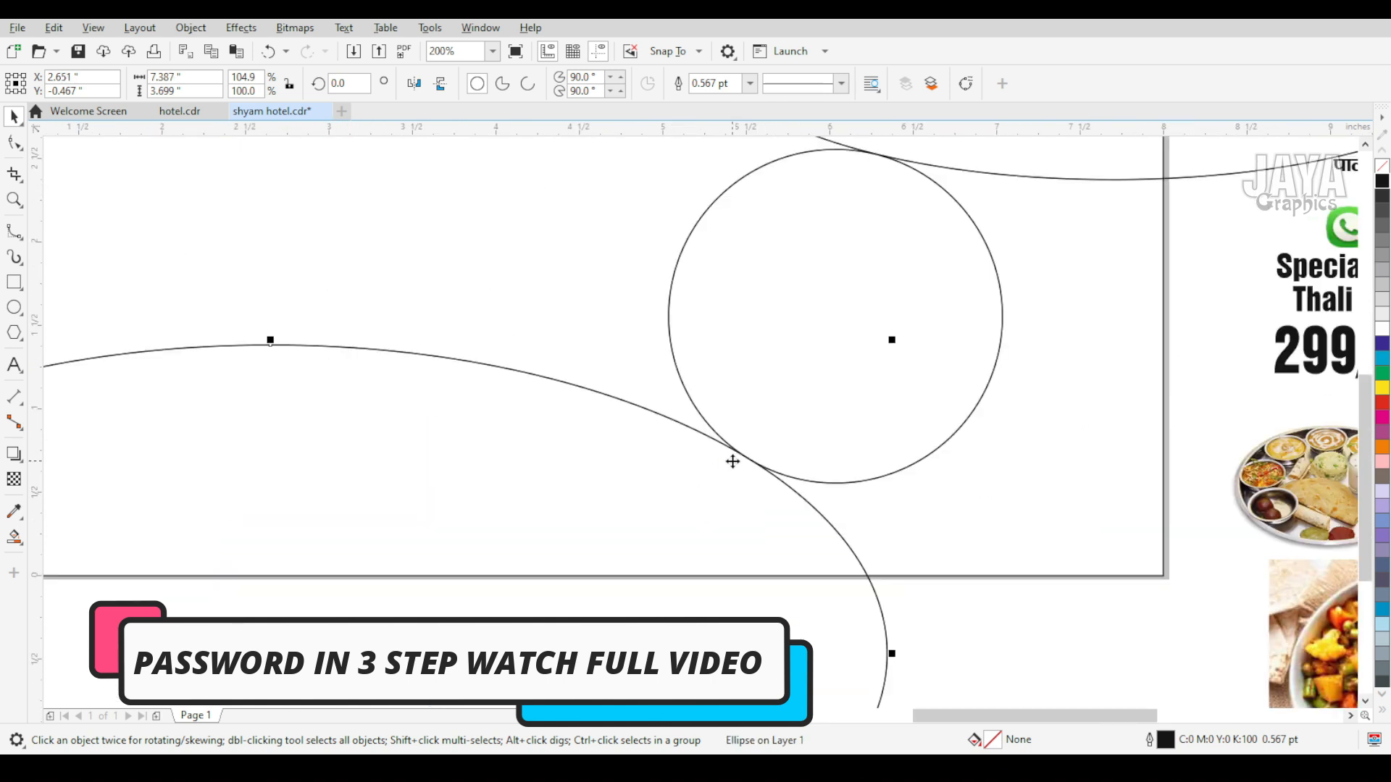
Try to fill the lower ellipse area and the region beside the circle with Smart Fill, then undo the fills
{"action": "scroll", "coordinate": [732, 461], "scroll_direction": "down", "scroll_amount": 4}
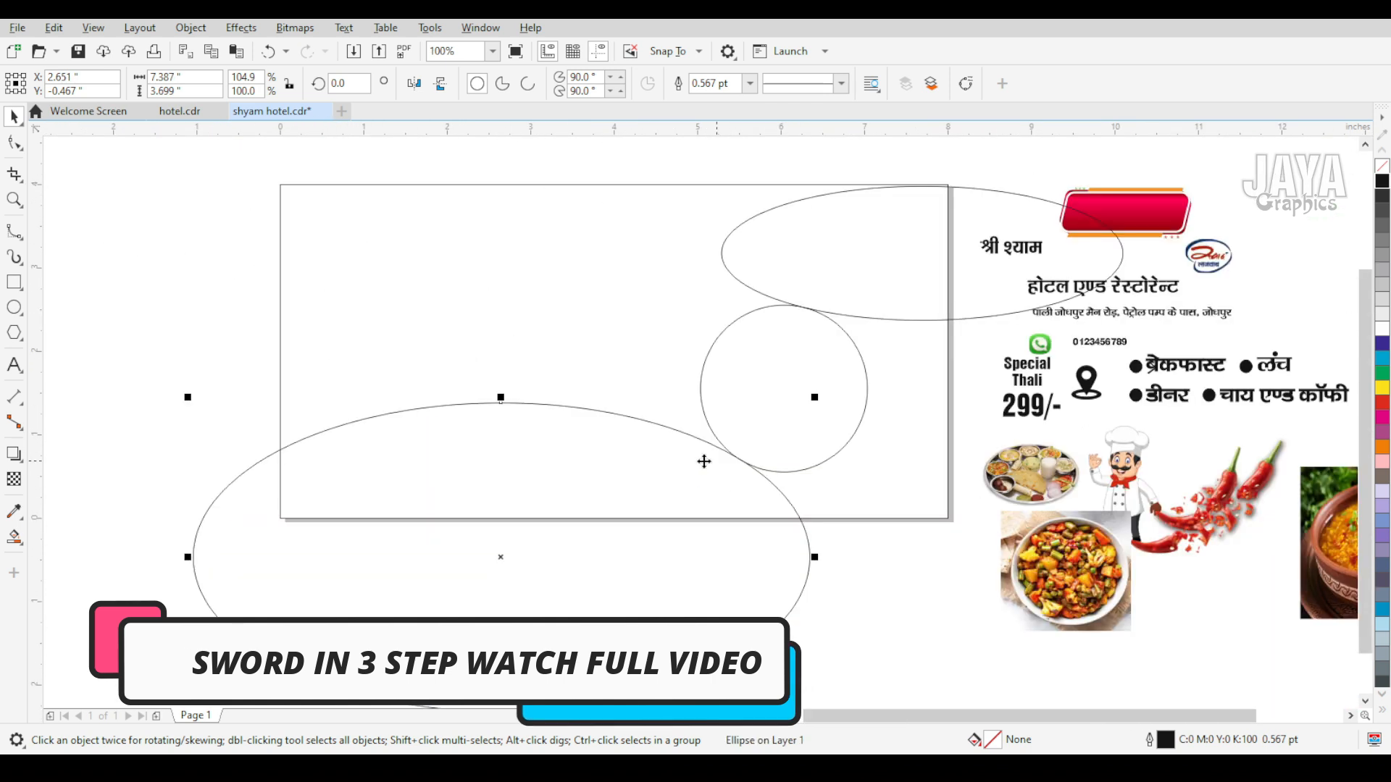
{"action": "left_click", "coordinate": [16, 545]}
{"action": "left_click", "coordinate": [75, 556]}
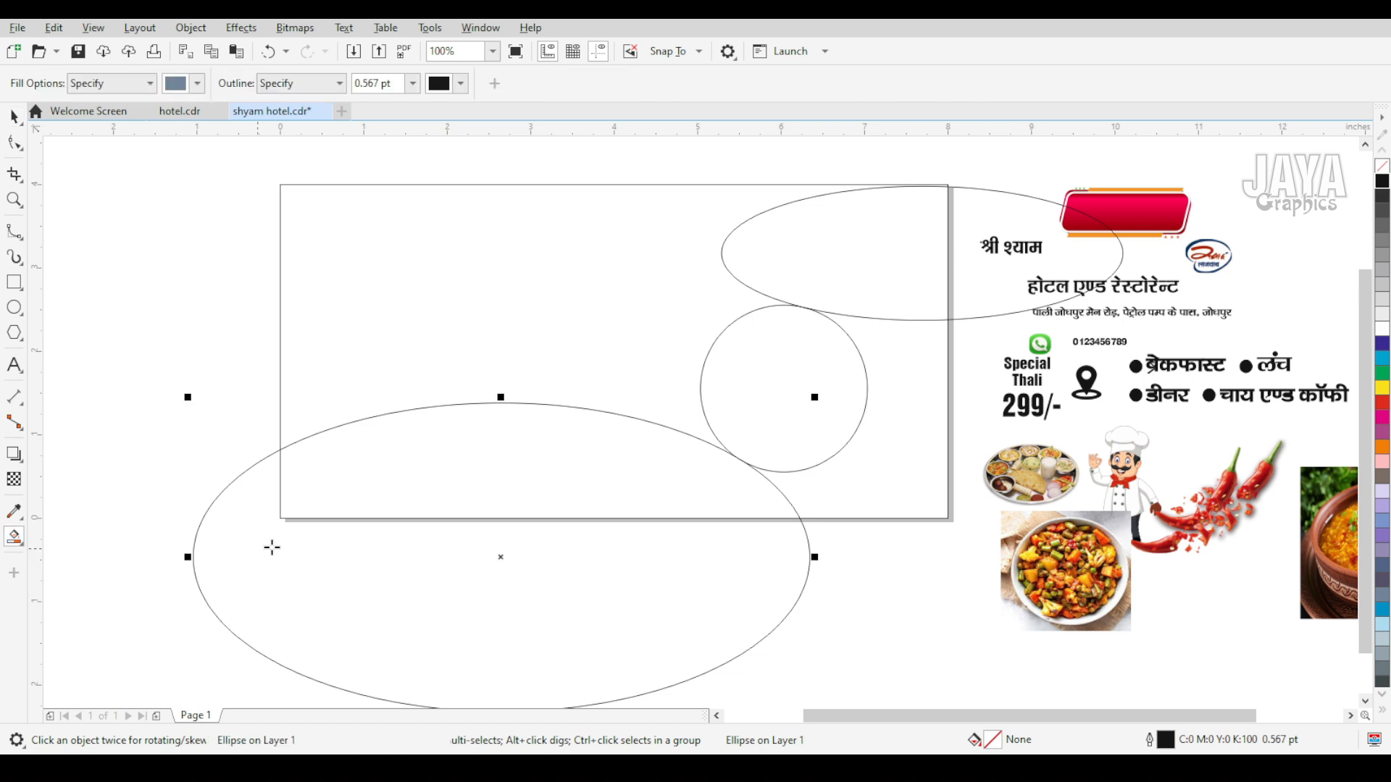
{"action": "left_click", "coordinate": [428, 474]}
{"action": "left_click", "coordinate": [863, 467]}
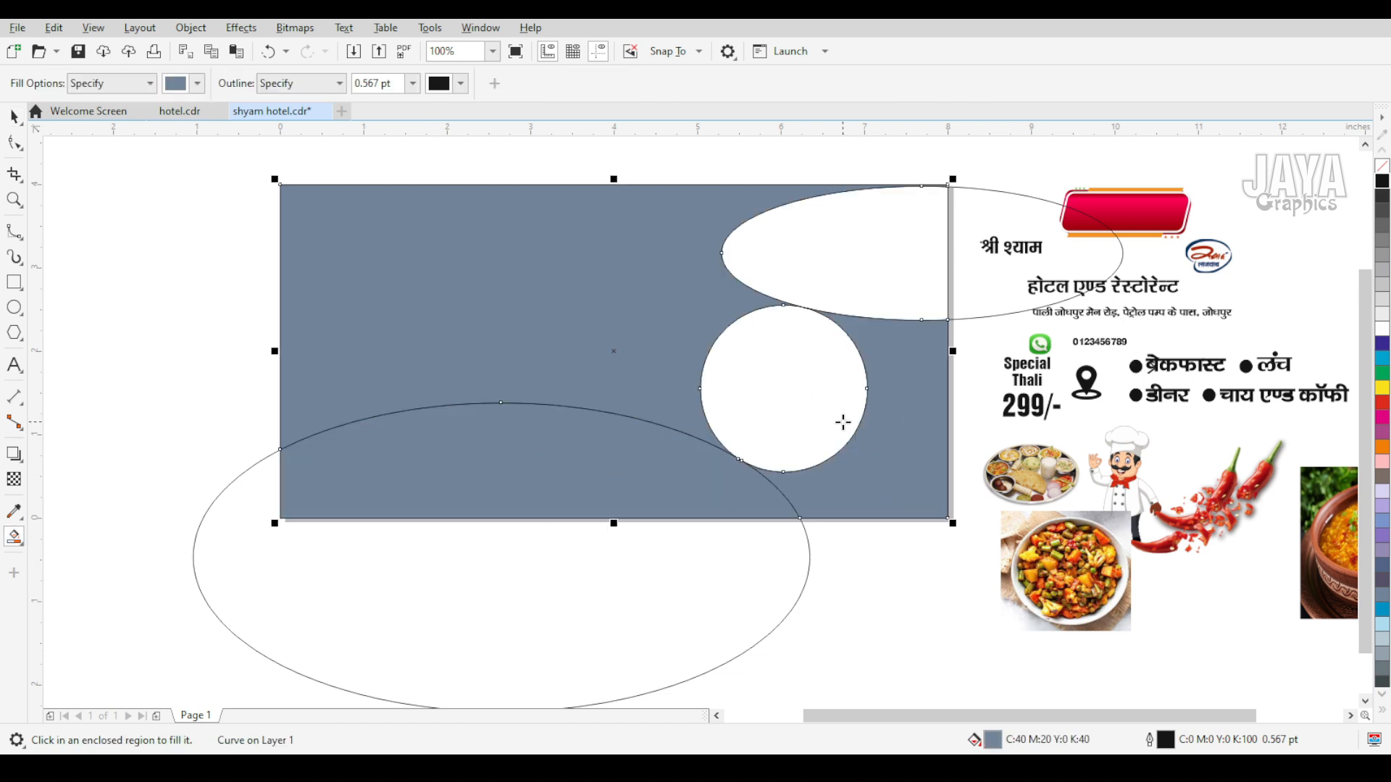
{"action": "key", "text": "ctrl+z"}
{"action": "key", "text": "ctrl+z"}
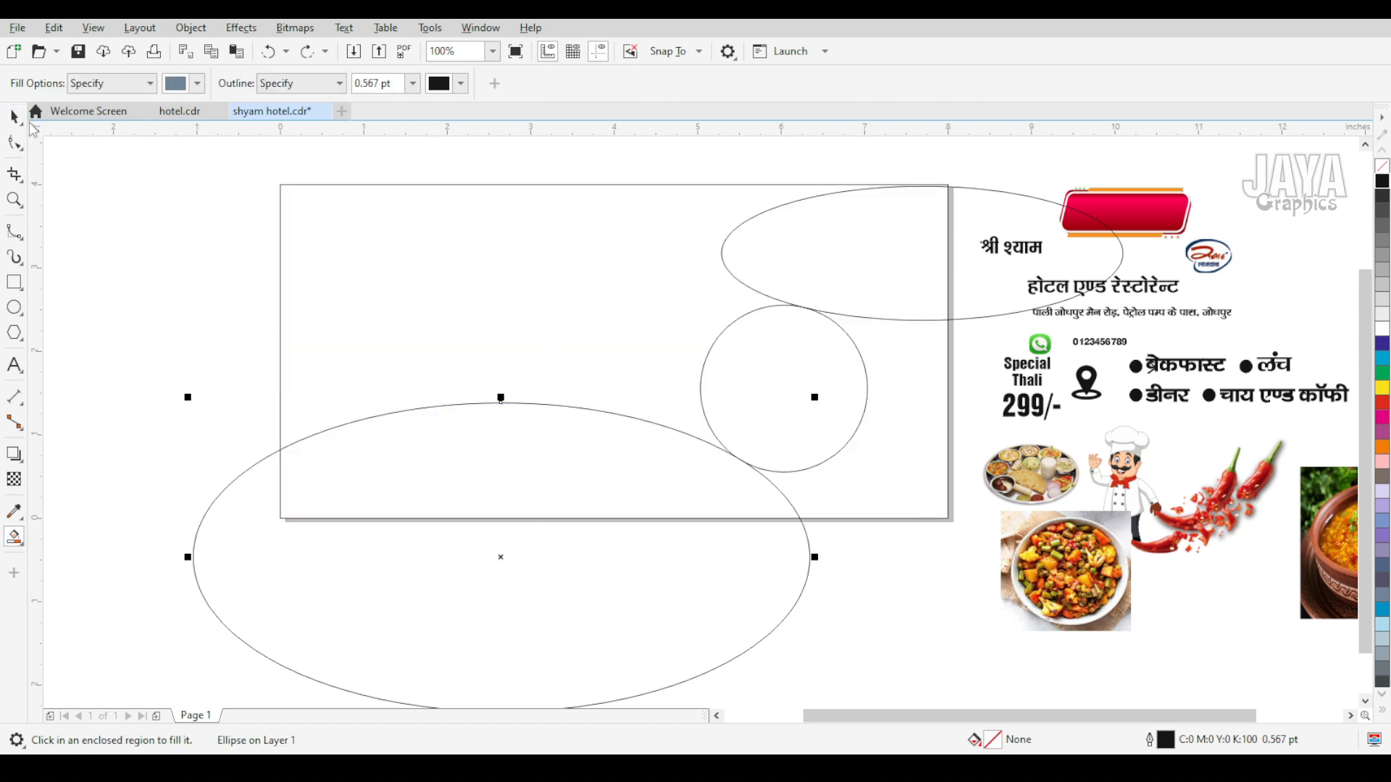
Enlarge the circle to about 2.008 inches towards the lower ellipse so that the two outlines overlap
{"action": "left_click", "coordinate": [14, 117]}
{"action": "left_click", "coordinate": [810, 406]}
{"action": "scroll", "coordinate": [775, 494], "scroll_direction": "up", "scroll_amount": 4}
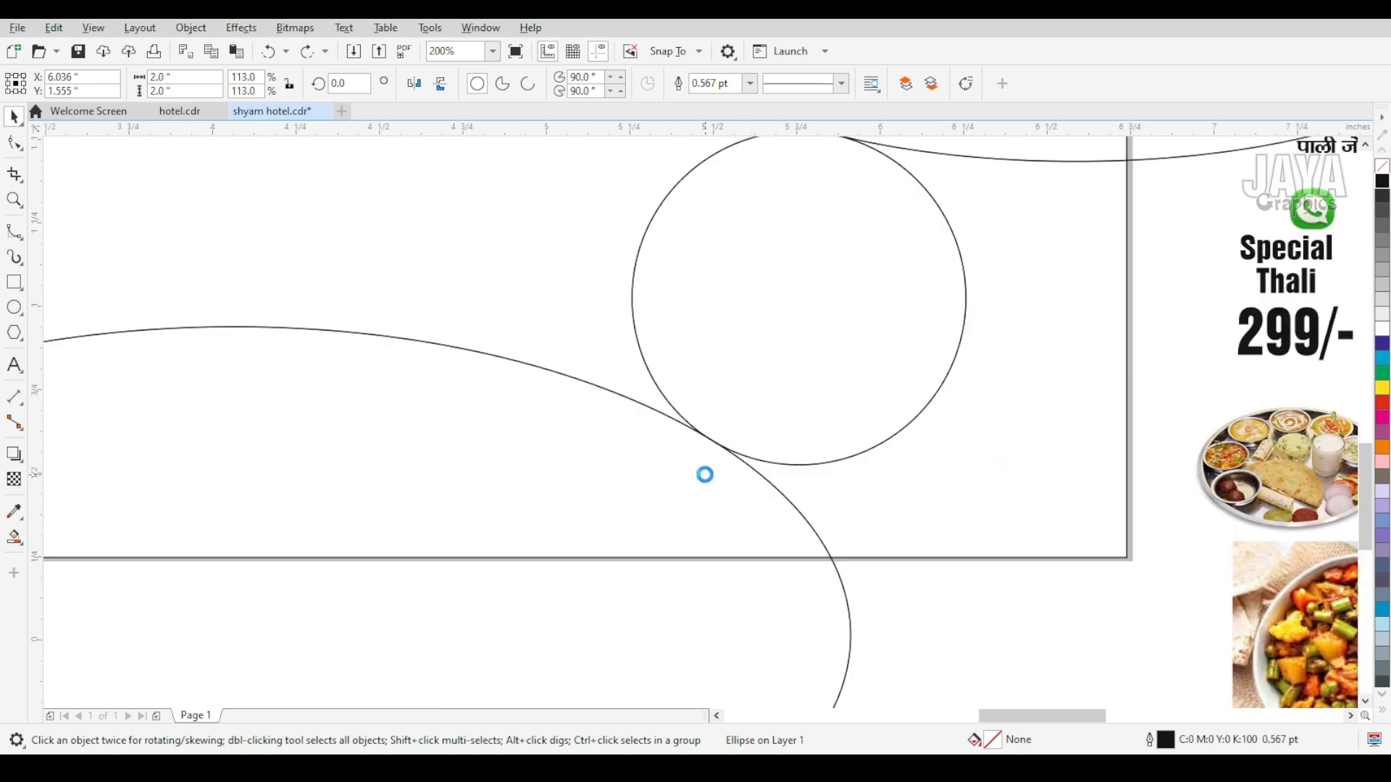
{"action": "left_click_drag", "start_coordinate": [554, 460], "coordinate": [550, 463]}
{"action": "scroll", "coordinate": [691, 467], "scroll_direction": "down", "scroll_amount": 4}
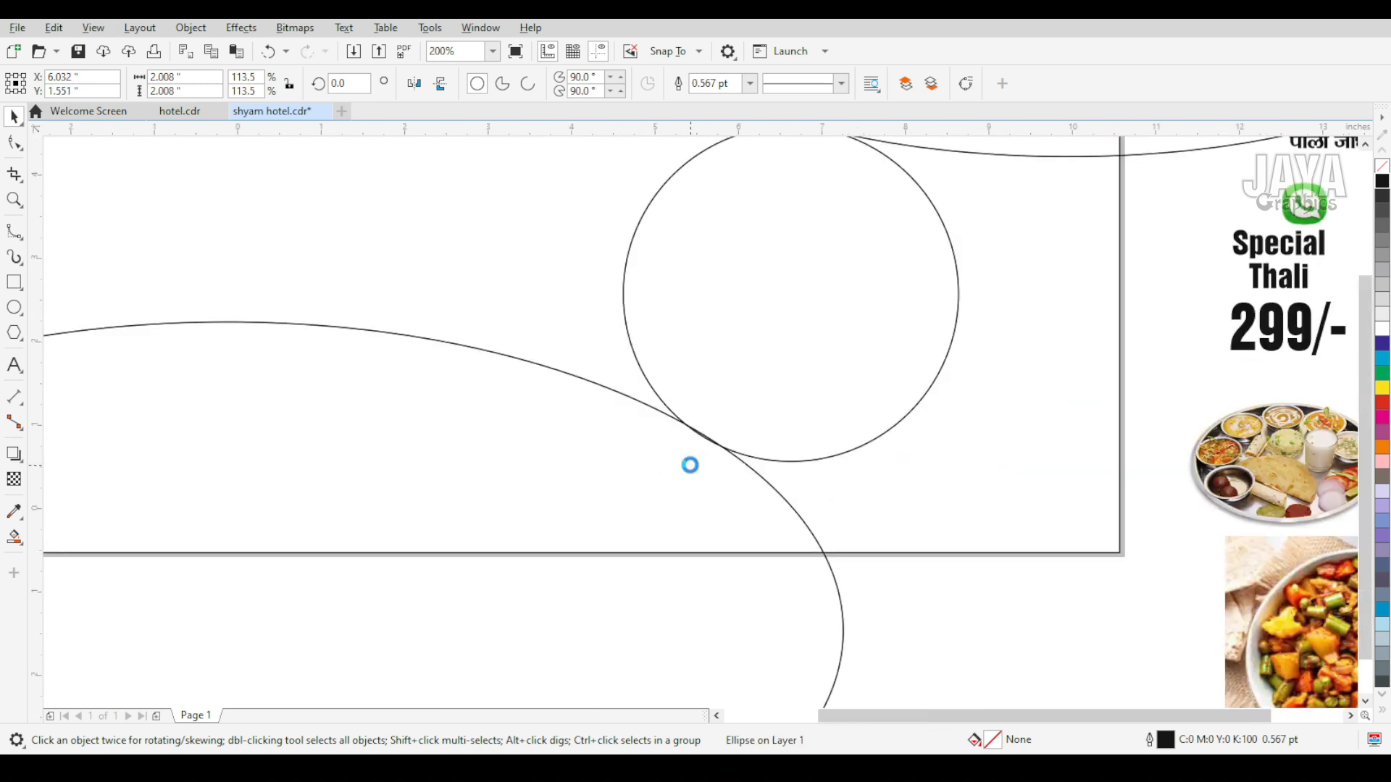
Try Smart Fill on the lower ellipse area and the region between the circle and the upper ellipse, then undo both fills
{"action": "left_click", "coordinate": [15, 537]}
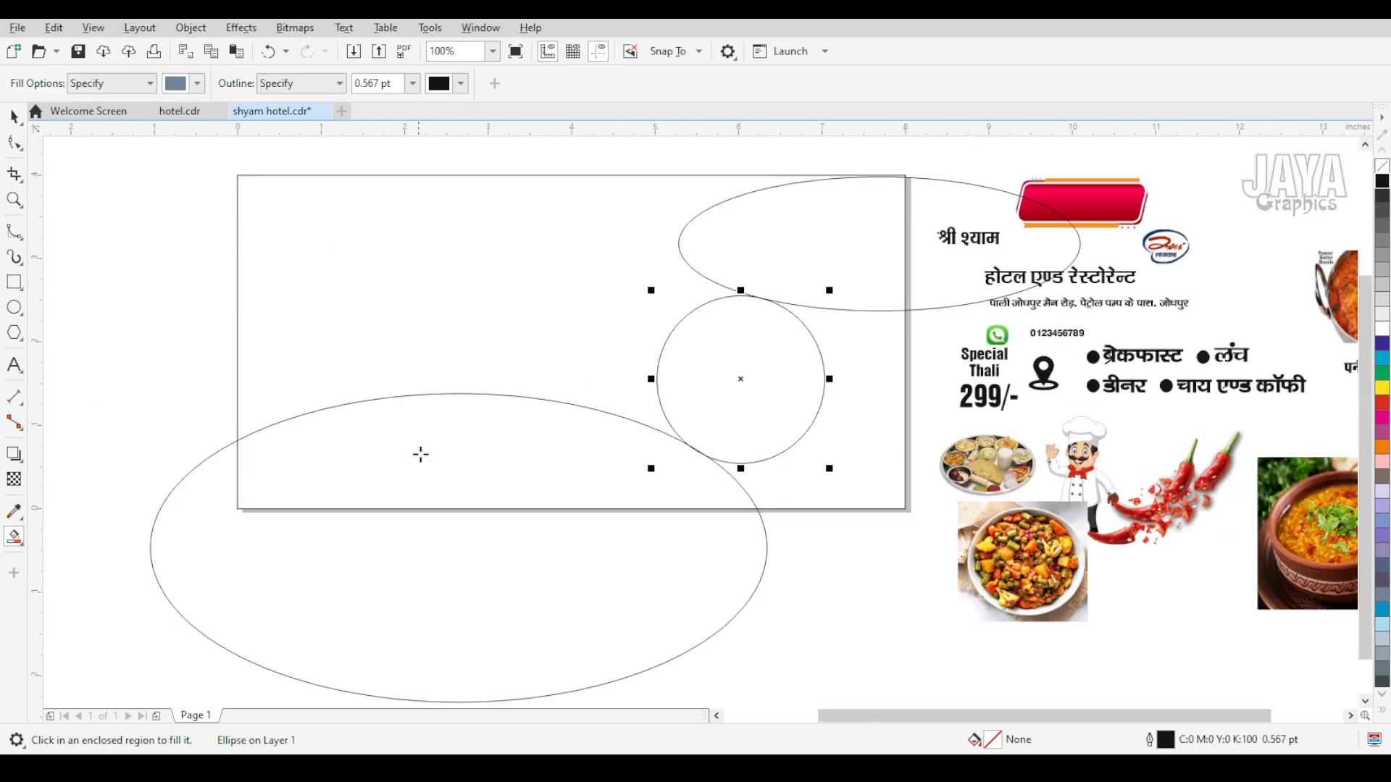
{"action": "left_click", "coordinate": [419, 456]}
{"action": "left_click", "coordinate": [871, 319]}
{"action": "key", "text": "ctrl+z"}
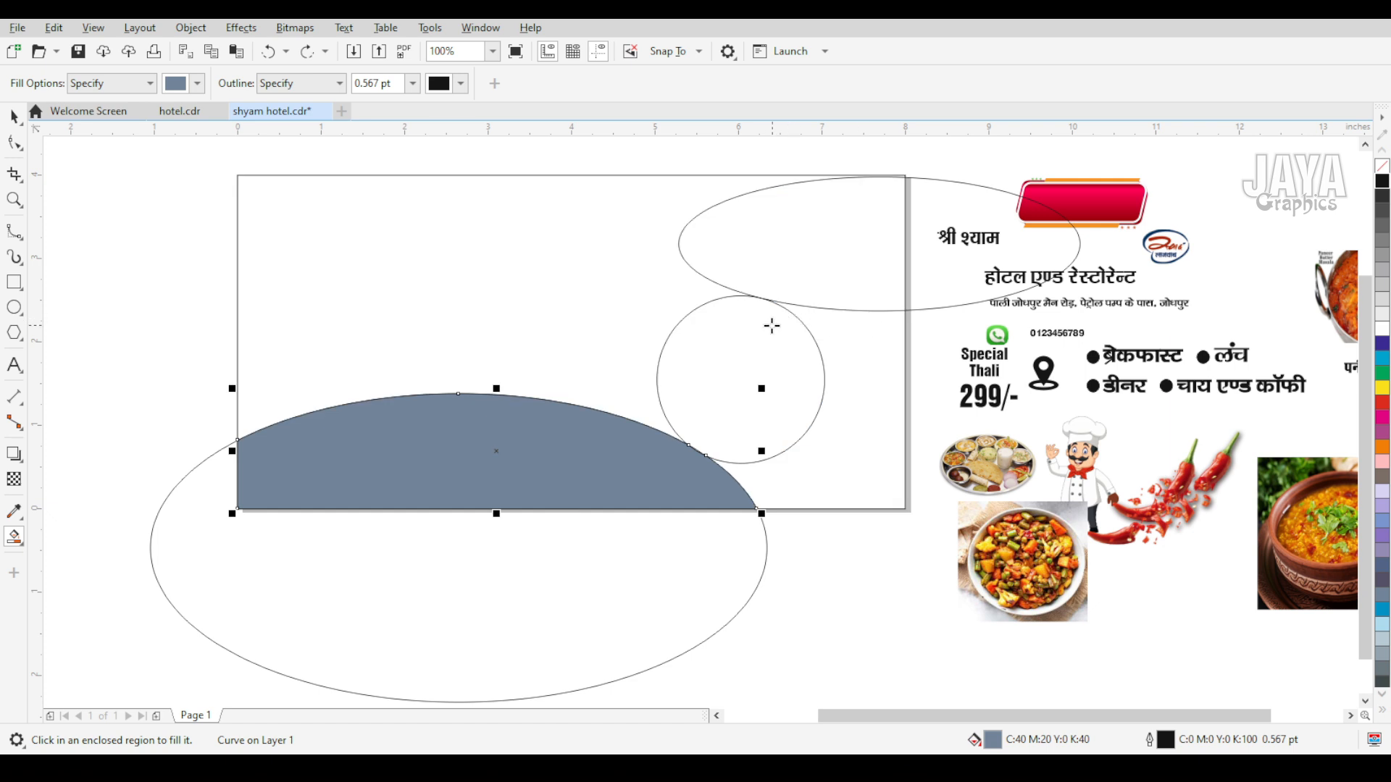
{"action": "key", "text": "ctrl+z"}
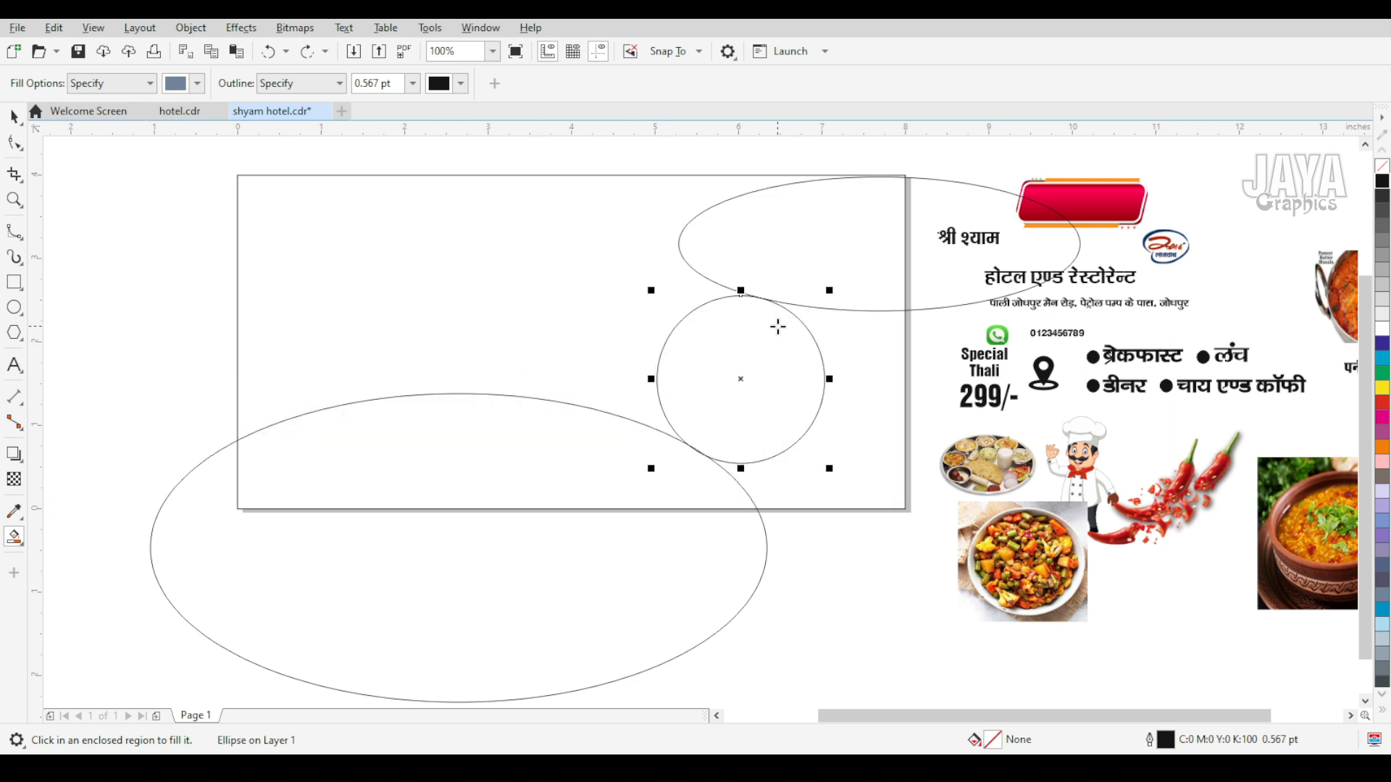
Enlarge the circle to about 2.018 inches towards the upper ellipse to close the gap between them
{"action": "left_click", "coordinate": [15, 117]}
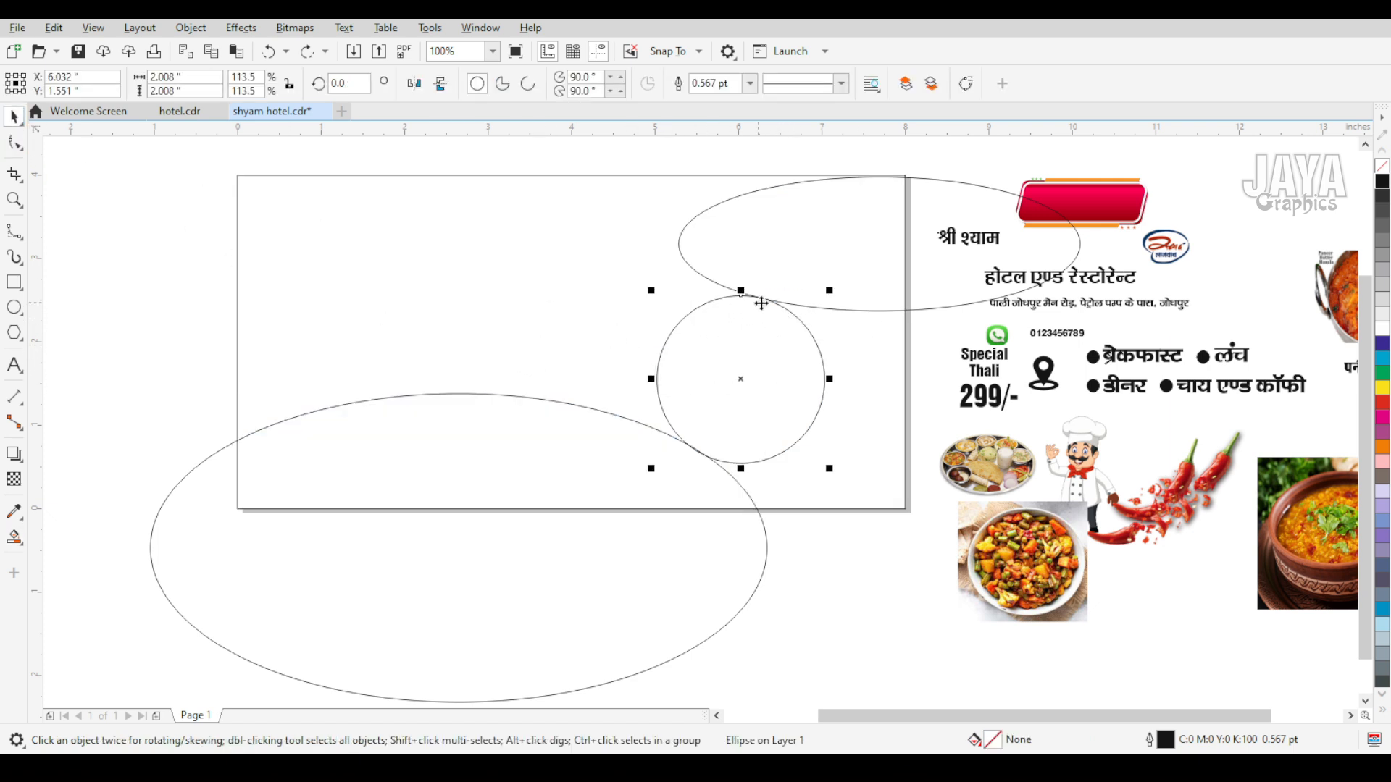
{"action": "scroll", "coordinate": [762, 298], "scroll_direction": "up", "scroll_amount": 2}
{"action": "left_click_drag", "start_coordinate": [1016, 272], "coordinate": [1024, 268]}
{"action": "scroll", "coordinate": [822, 311], "scroll_direction": "down", "scroll_amount": 4}
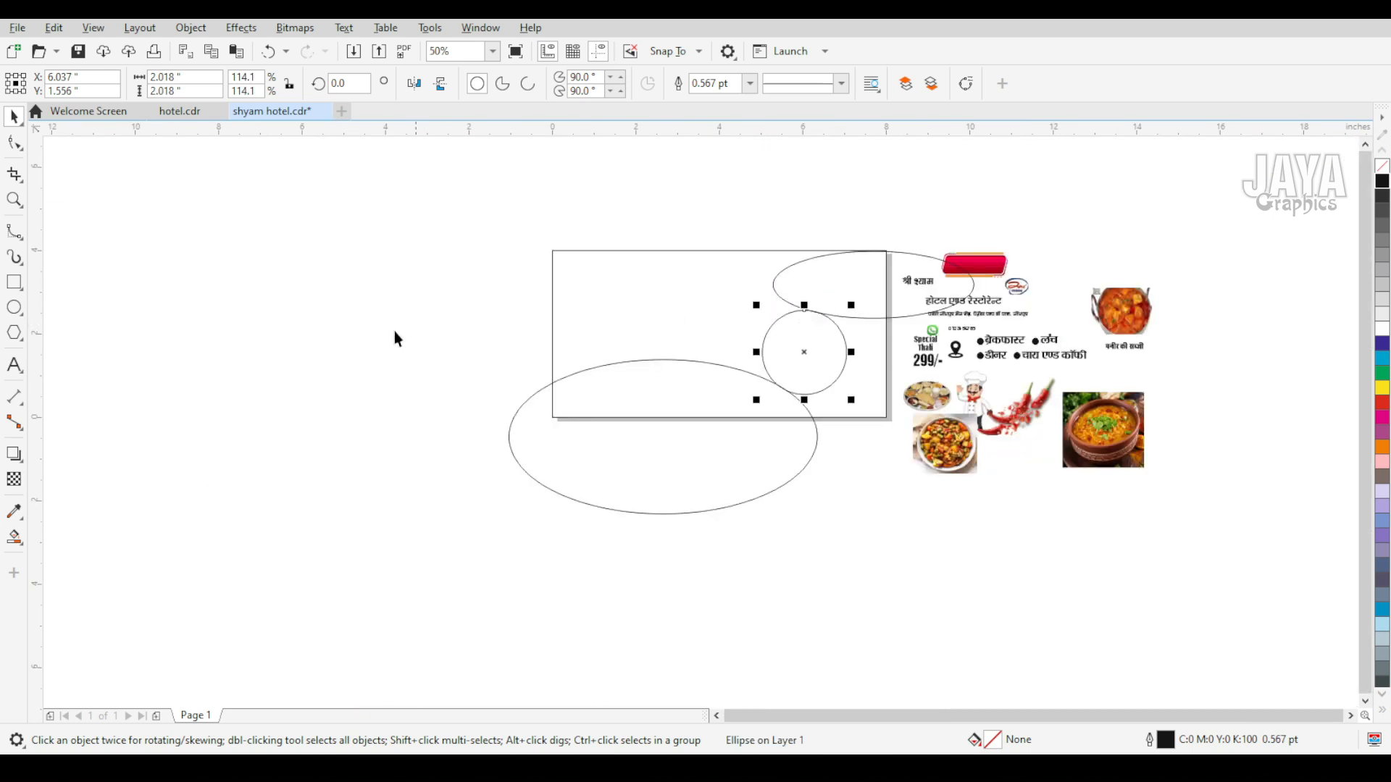
Use Smart Fill to fill the lower ellipse area, the region right of the circle and the upper ellipse area inside the page
{"action": "left_click", "coordinate": [15, 539]}
{"action": "left_click", "coordinate": [64, 556]}
{"action": "left_click", "coordinate": [686, 398]}
{"action": "left_click", "coordinate": [867, 381]}
{"action": "left_click", "coordinate": [862, 292]}
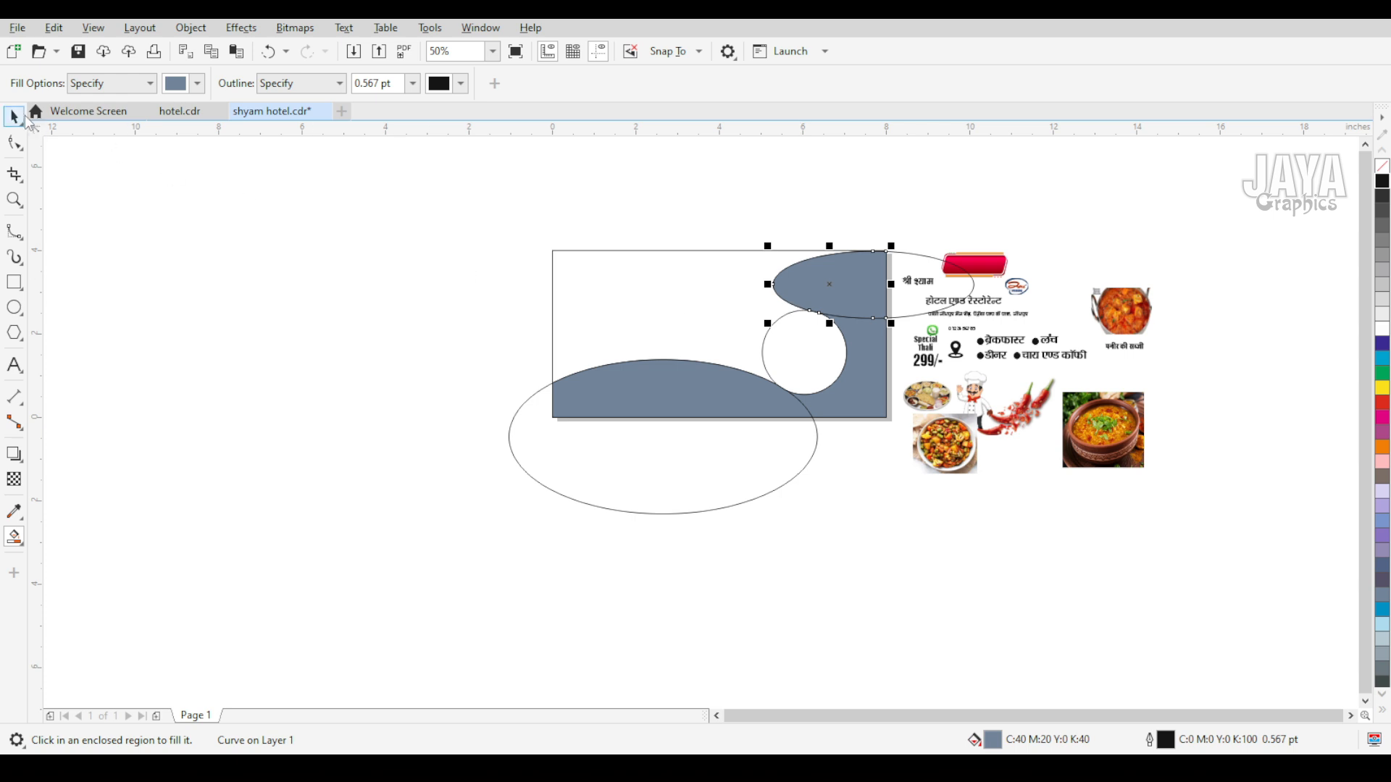
Delete the lower ellipse, the circle and the upper ellipse used as construction outlines, keeping the filled shapes
{"action": "left_click", "coordinate": [14, 116]}
{"action": "left_click", "coordinate": [426, 311]}
{"action": "key", "text": "F2"}
{"action": "left_click_drag", "start_coordinate": [495, 211], "coordinate": [1082, 543]}
{"action": "left_click", "coordinate": [672, 535]}
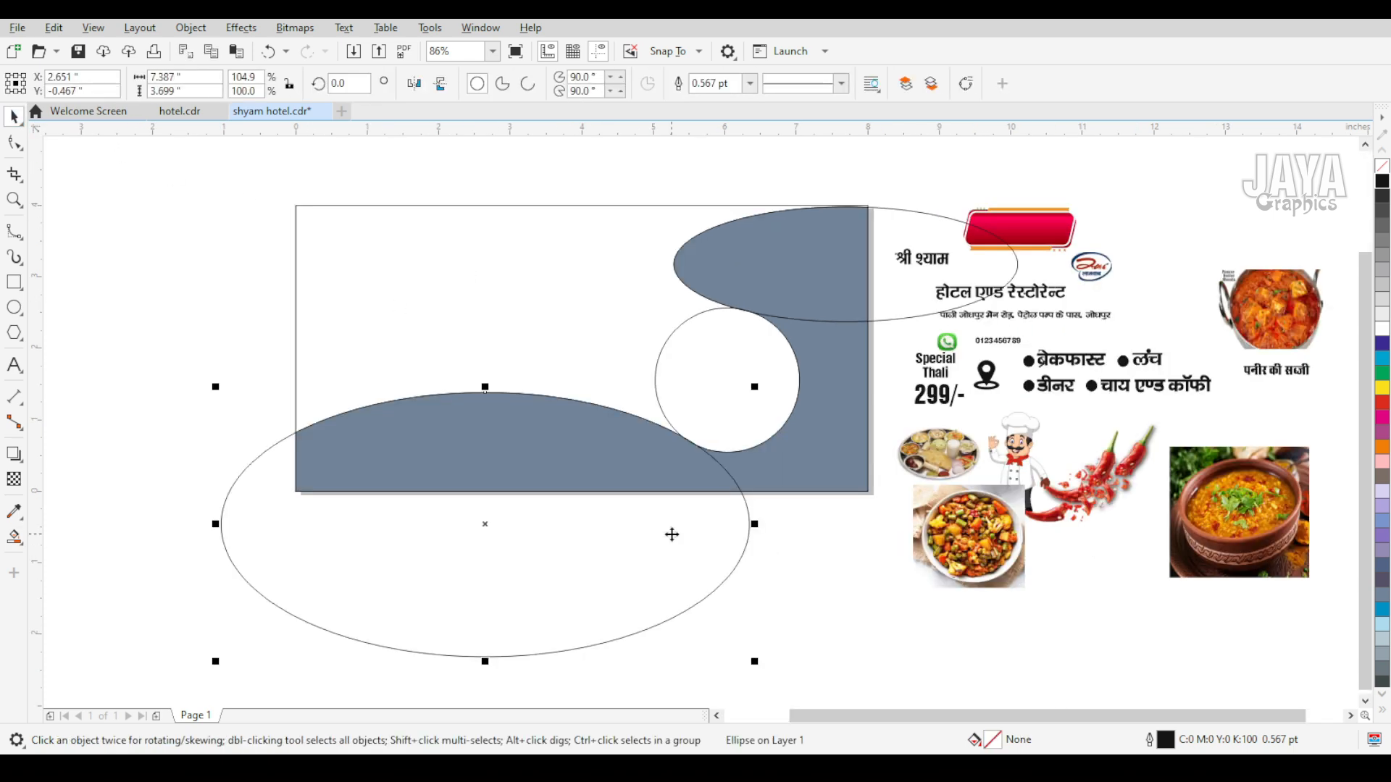
{"action": "key", "text": "Delete"}
{"action": "left_click", "coordinate": [757, 434]}
{"action": "key", "text": "Delete"}
{"action": "left_click", "coordinate": [901, 293]}
{"action": "key", "text": "Delete"}
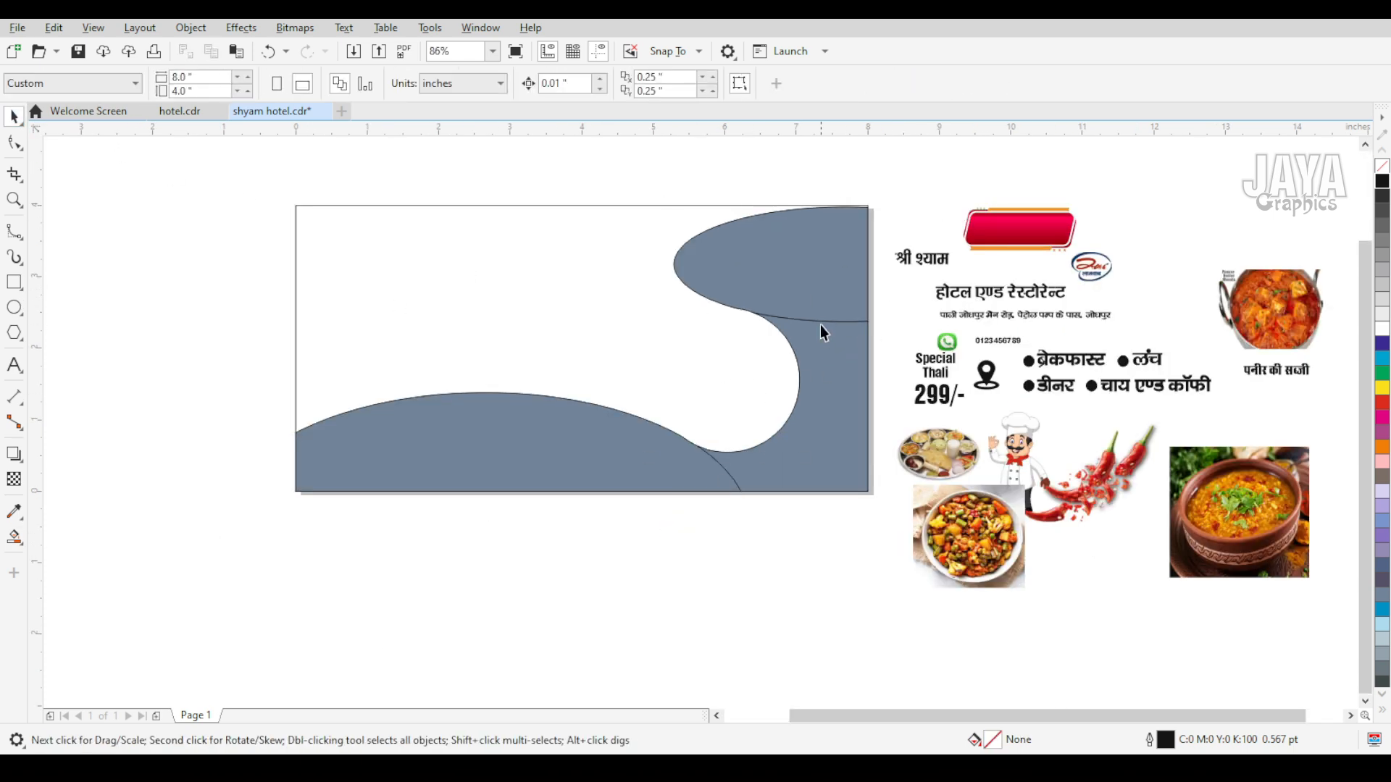
{"action": "left_click", "coordinate": [819, 321]}
{"action": "key", "text": "Delete"}
{"action": "key", "text": "ctrl+z"}
Set the outline width to None for the upper, right-hand and lower filled shapes of the curved background
{"action": "left_click", "coordinate": [544, 83]}
{"action": "left_click", "coordinate": [783, 367]}
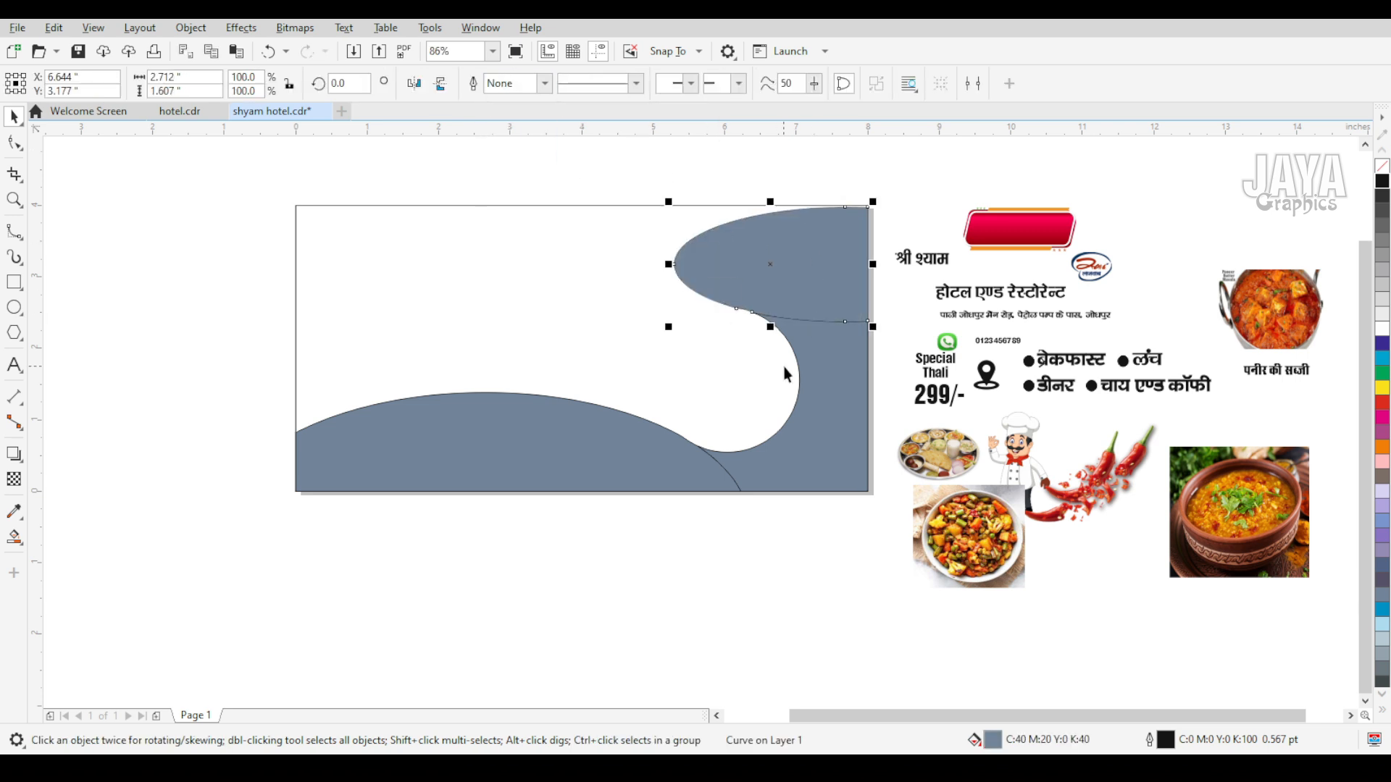
{"action": "left_click", "coordinate": [784, 367]}
{"action": "left_click", "coordinate": [544, 84]}
{"action": "left_click", "coordinate": [499, 101]}
{"action": "left_click", "coordinate": [552, 404]}
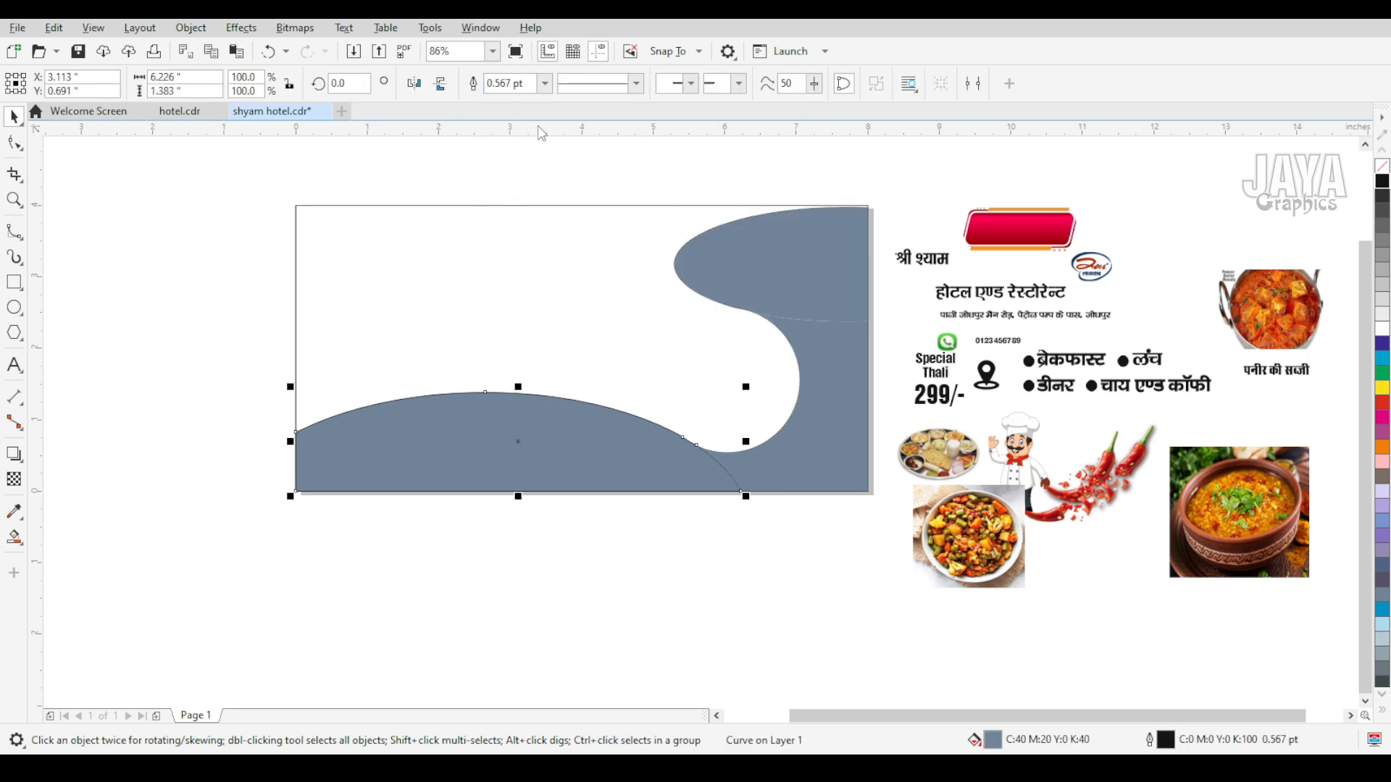
{"action": "left_click", "coordinate": [544, 83]}
{"action": "left_click", "coordinate": [499, 102]}
Select all three outline-free background shapes together and combine them into one curve
{"action": "left_click", "coordinate": [829, 462], "text": "shift"}
{"action": "left_click", "coordinate": [800, 284], "text": "shift"}
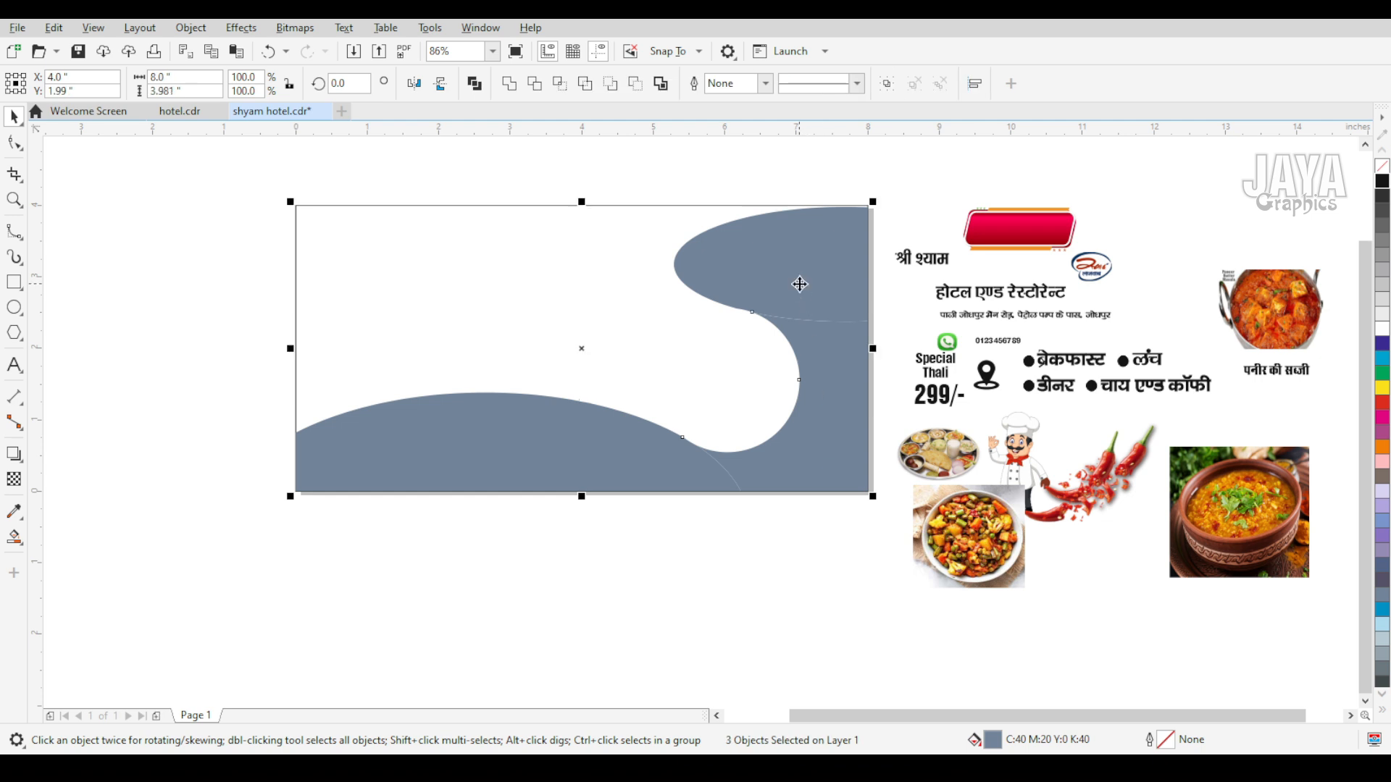
{"action": "key", "text": "ctrl+l"}
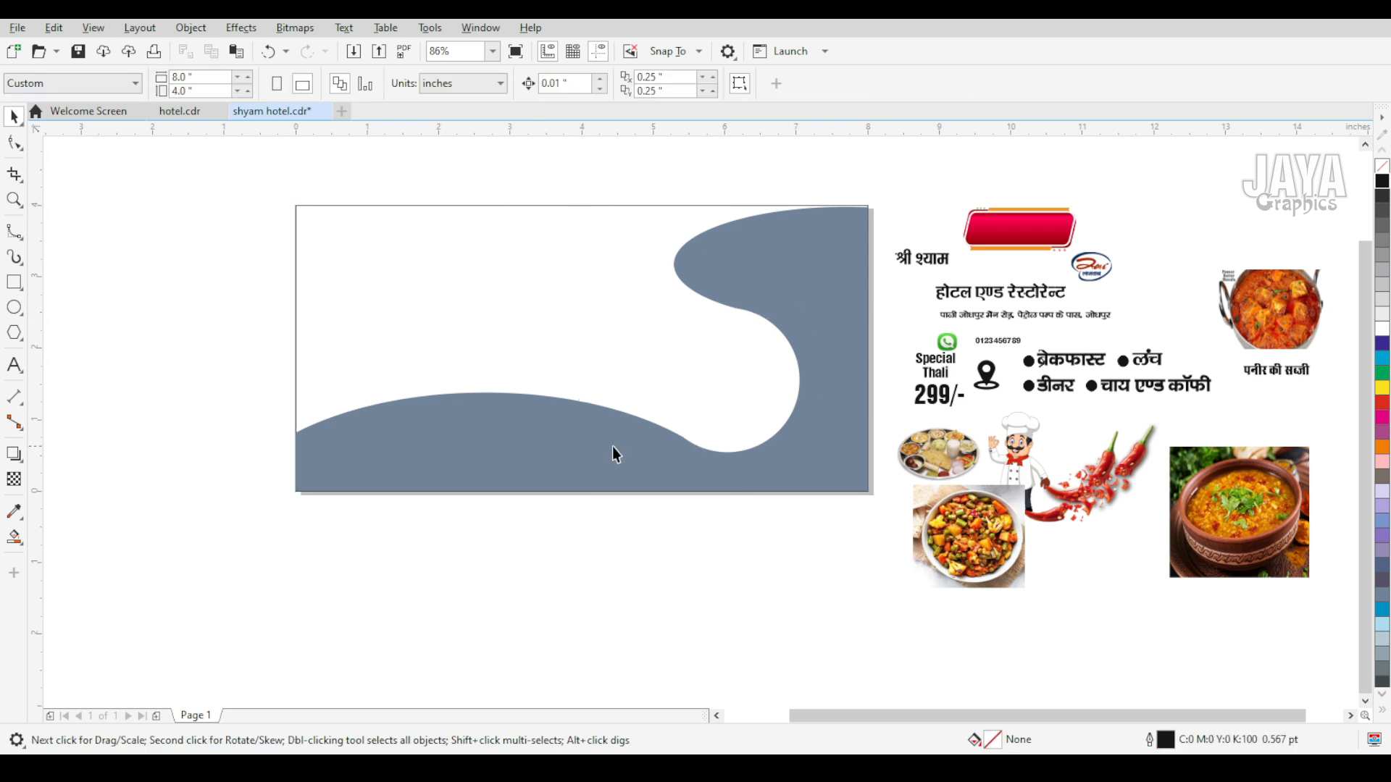
Apply an elliptical fountain fill to the combined curve, centred in its lower part and reaching towards the page's right edge
{"action": "scroll", "coordinate": [978, 558], "scroll_direction": "up", "scroll_amount": 2}
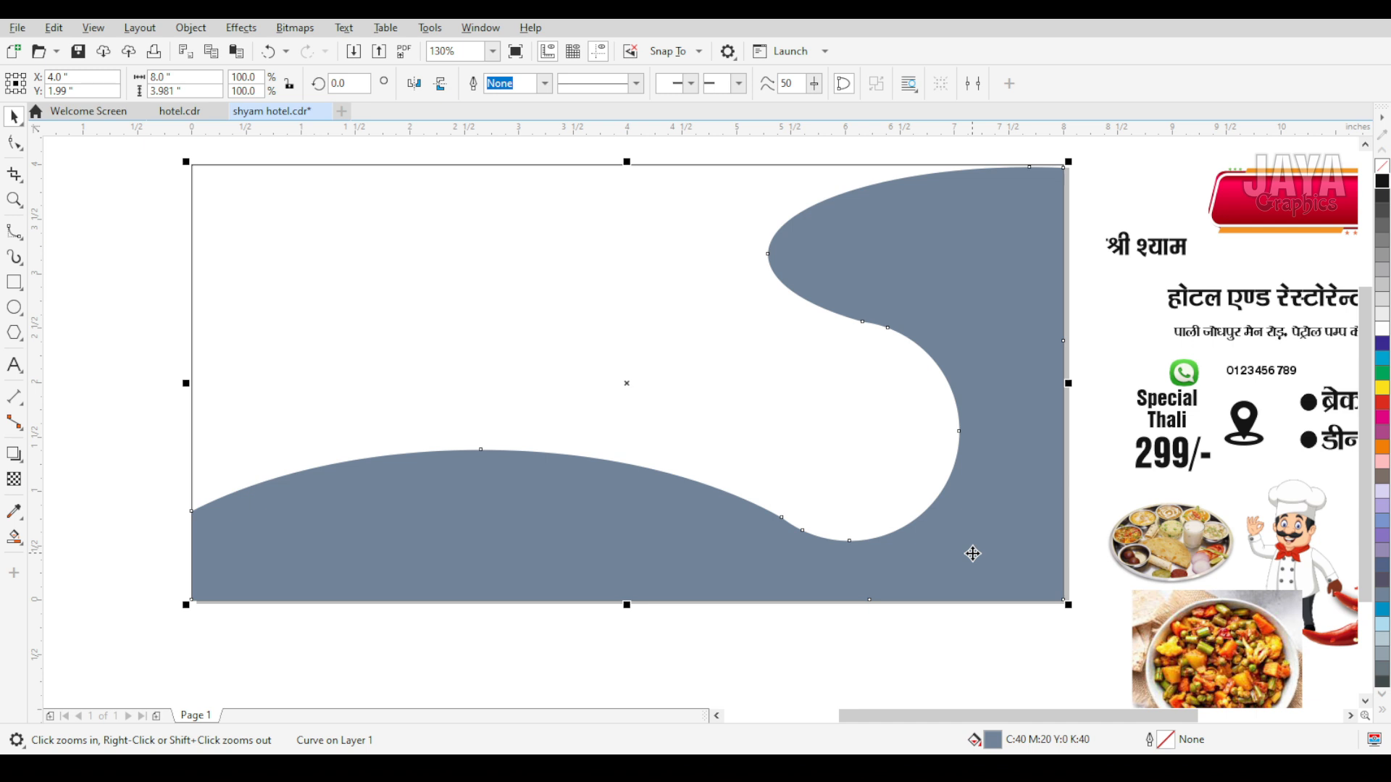
{"action": "left_click", "coordinate": [936, 535]}
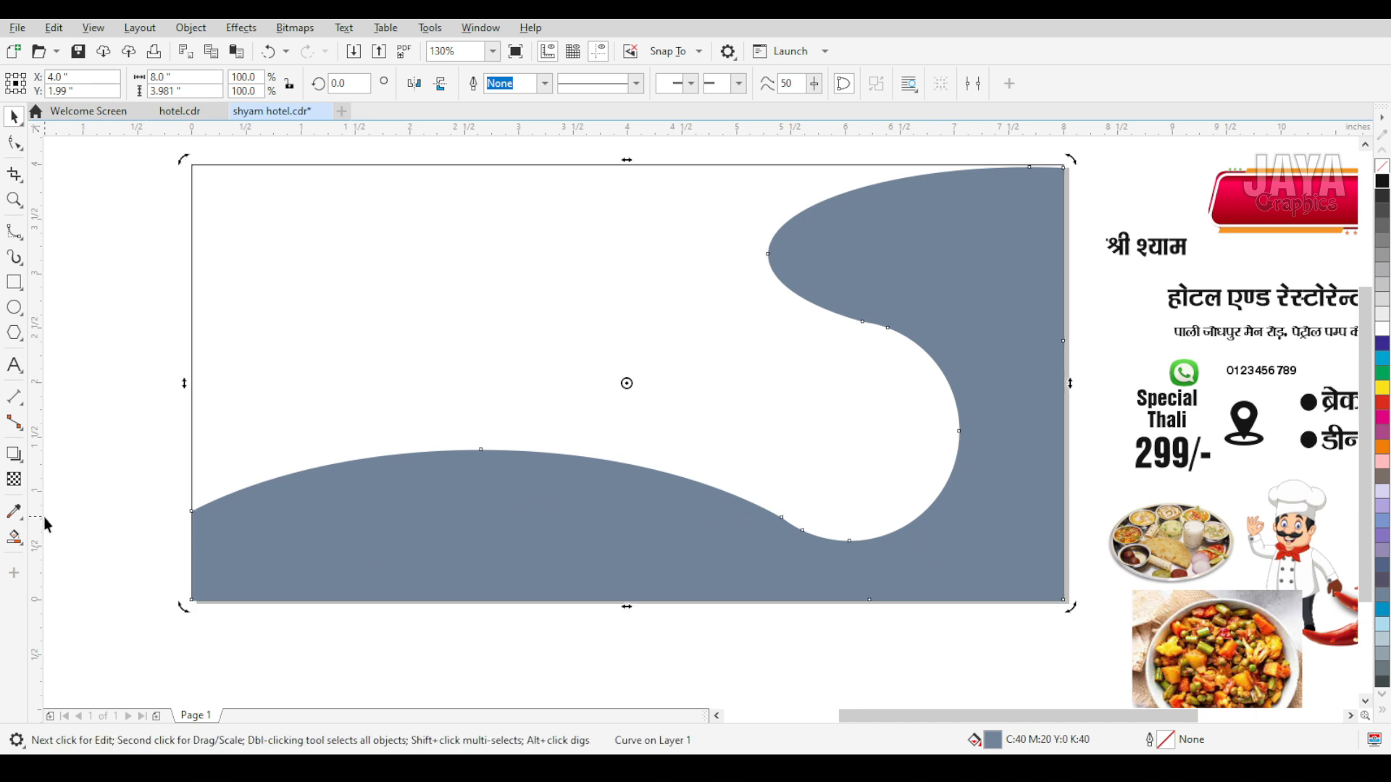
{"action": "left_click", "coordinate": [16, 539]}
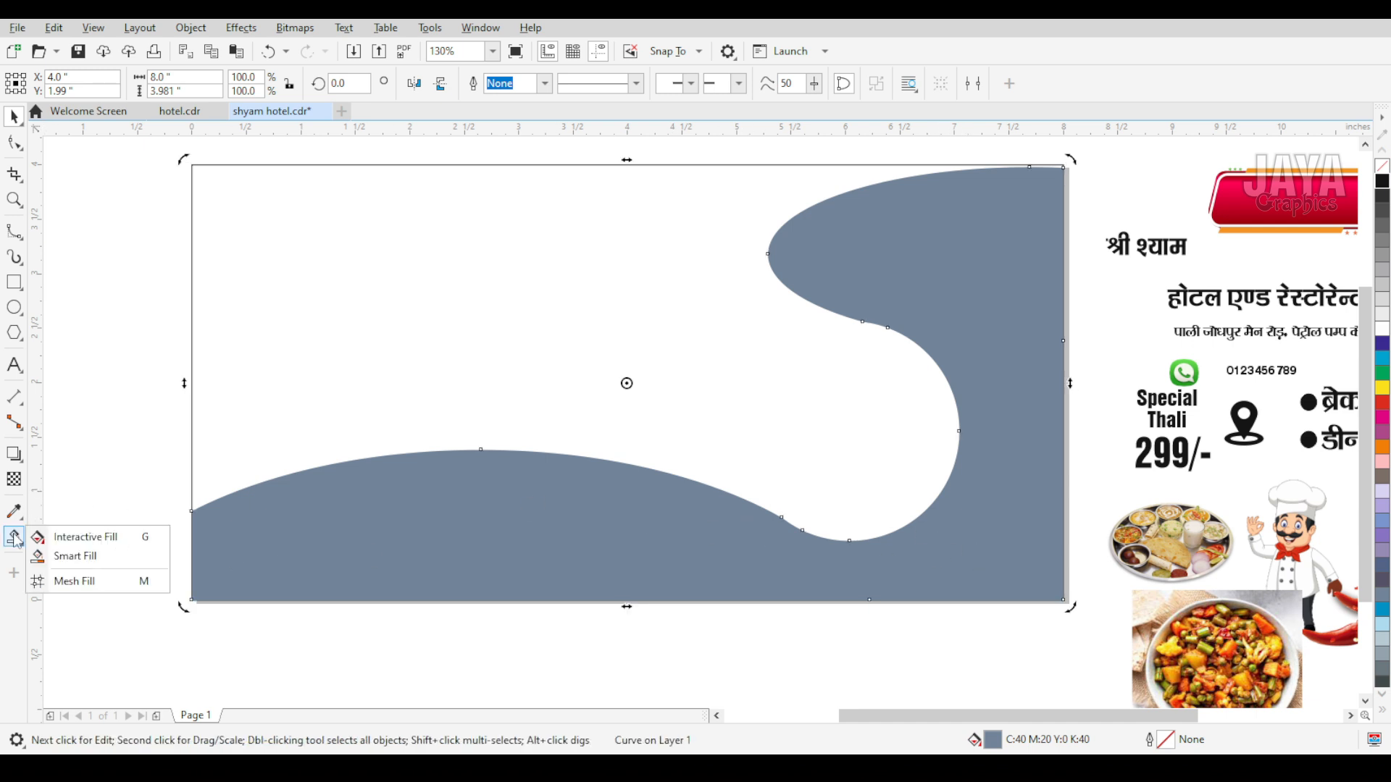
{"action": "left_click", "coordinate": [58, 535]}
{"action": "left_click_drag", "start_coordinate": [643, 522], "coordinate": [956, 389]}
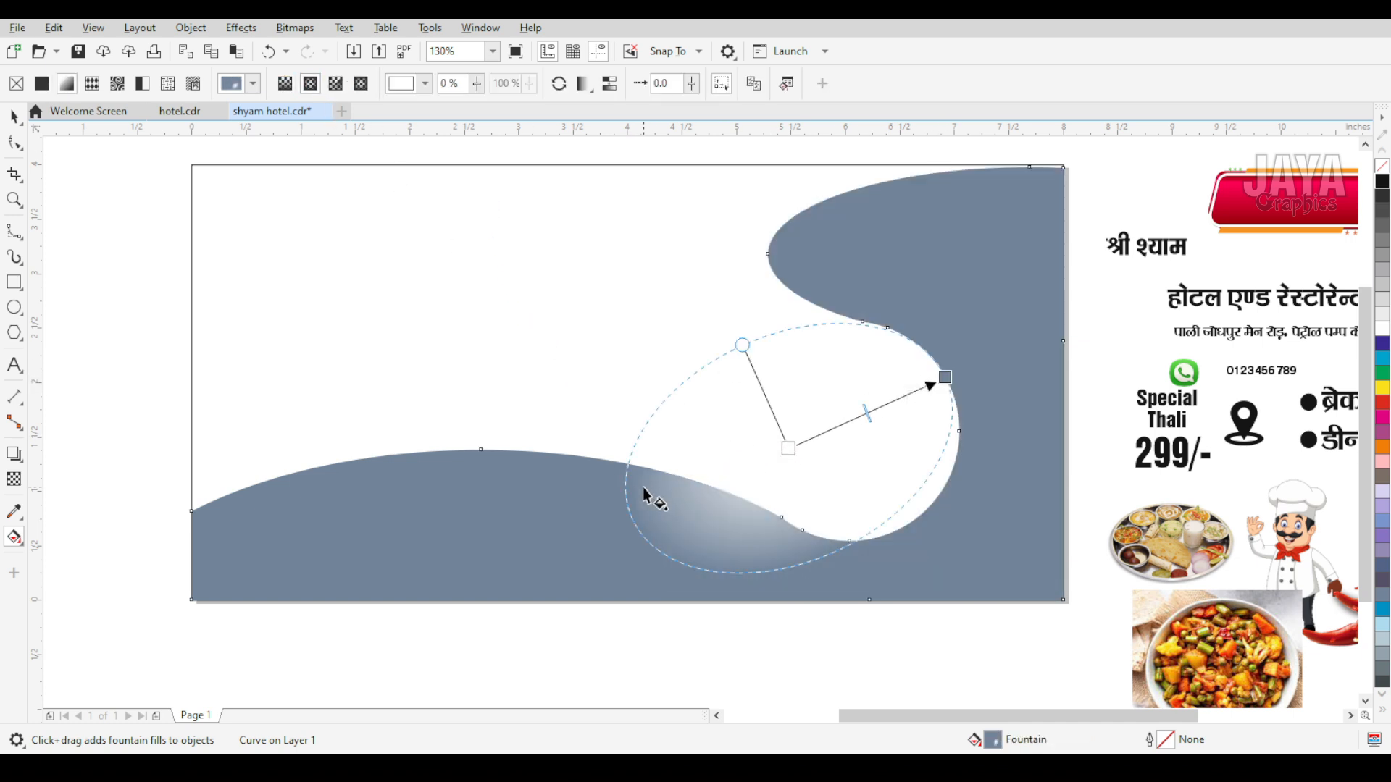
{"action": "left_click_drag", "start_coordinate": [641, 488], "coordinate": [1044, 333]}
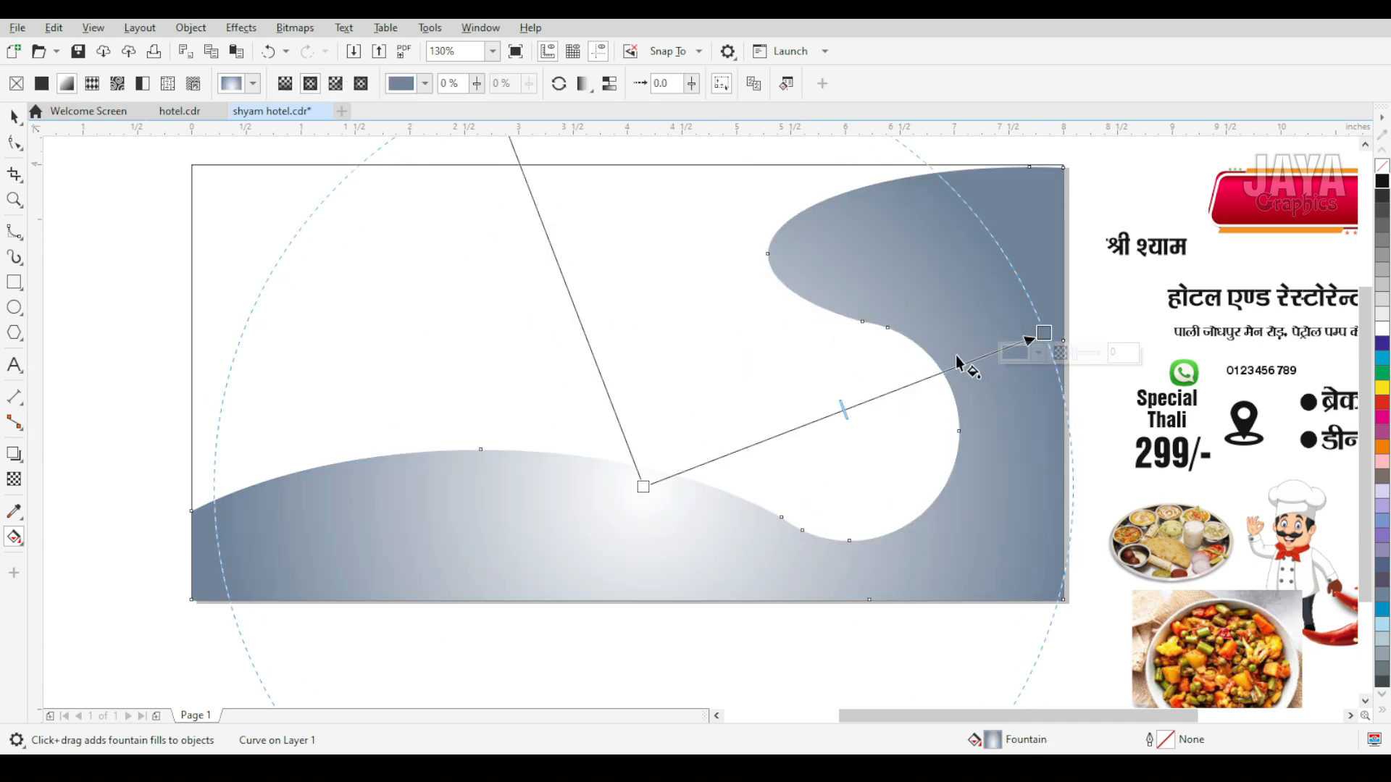
{"action": "left_click_drag", "start_coordinate": [643, 487], "coordinate": [683, 511]}
Set the fountain fill's centre colour to CMYK C 2, M 94, Y 100, K 11
{"action": "left_click", "coordinate": [682, 533]}
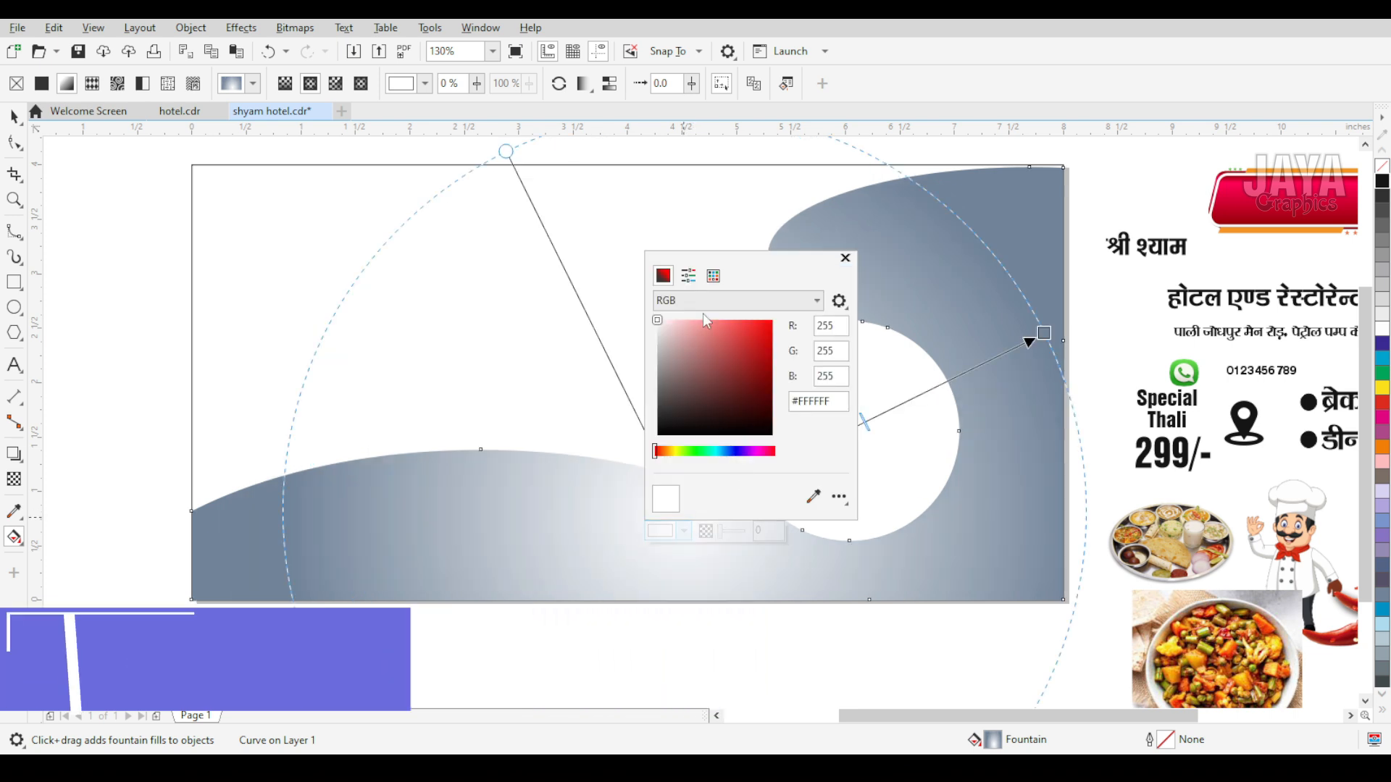
{"action": "left_click", "coordinate": [817, 300]}
{"action": "left_click", "coordinate": [804, 327]}
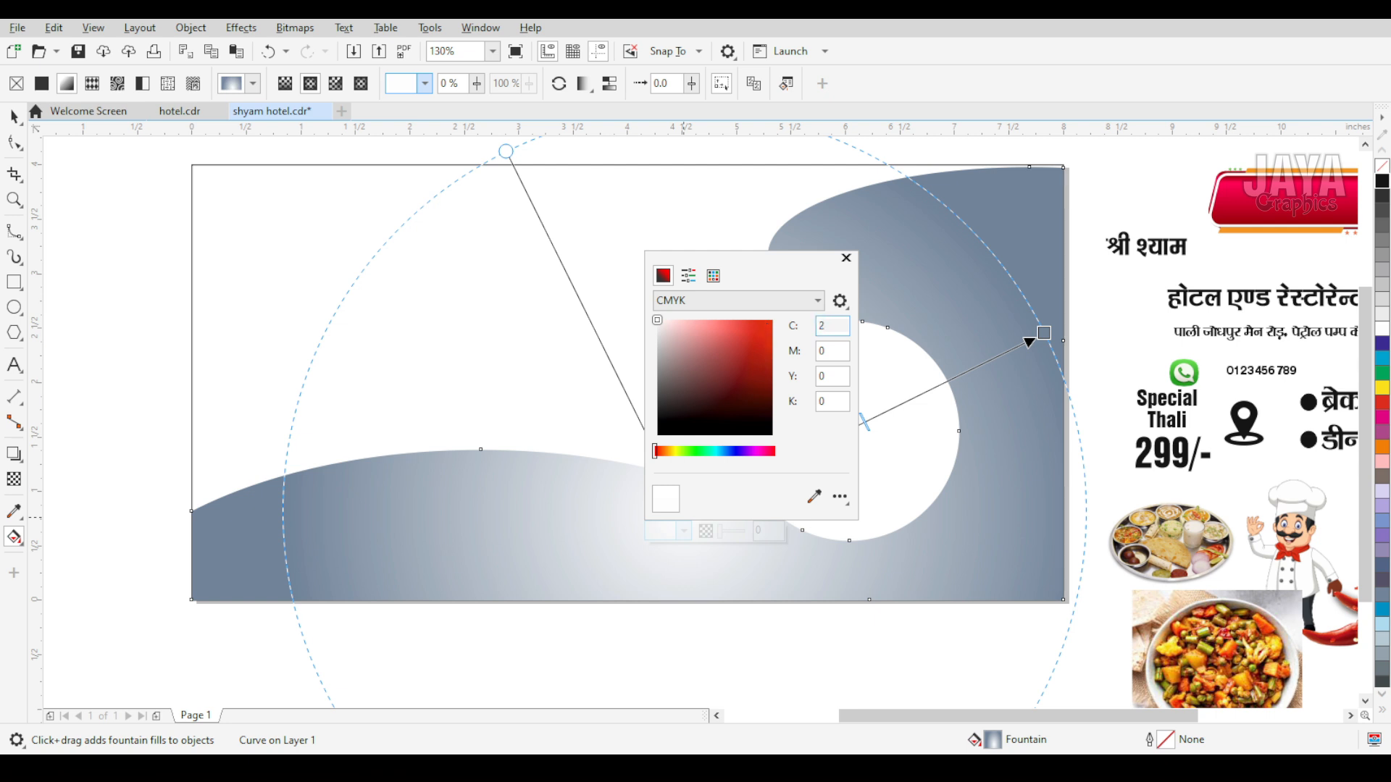
{"action": "key", "text": "Tab"}
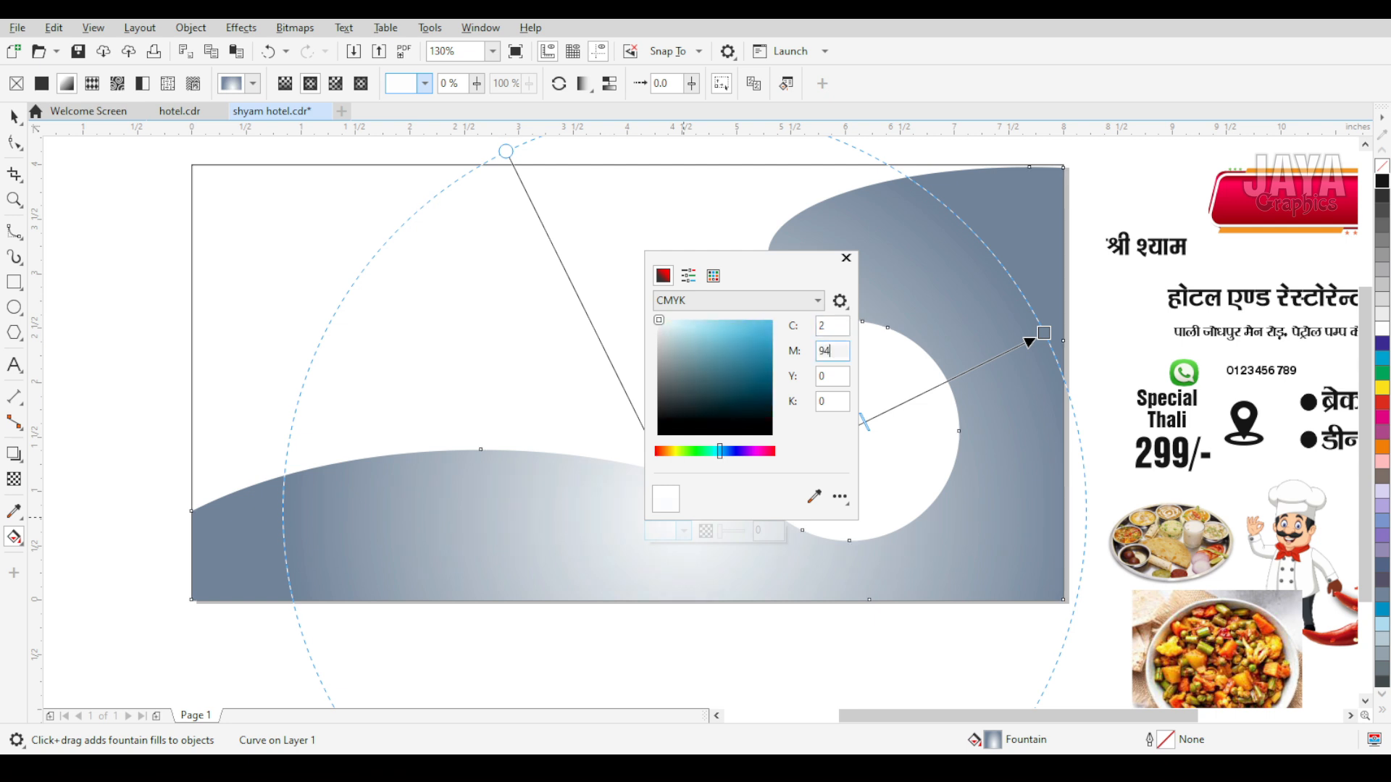
{"action": "key", "text": "Tab"}
{"action": "type", "text": "100"}
{"action": "key", "text": "Tab"}
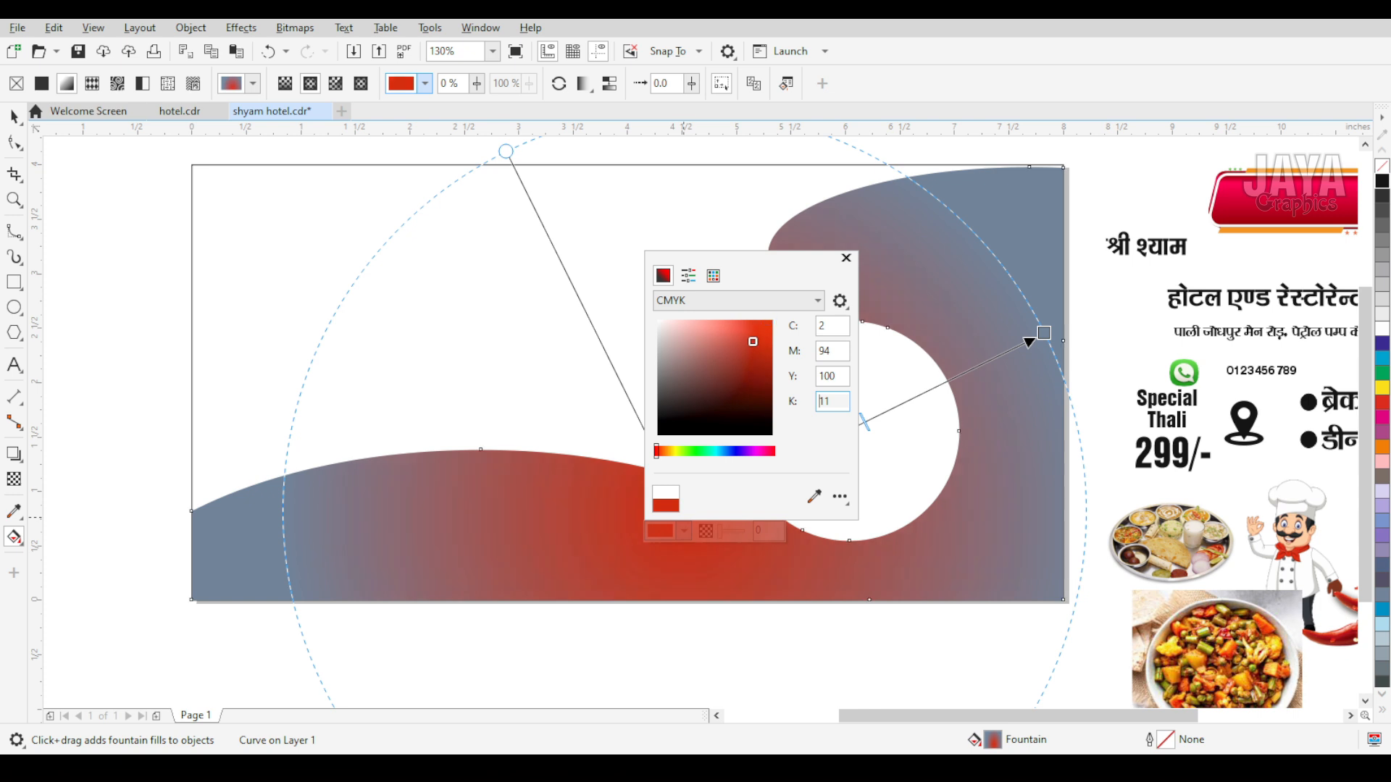
{"action": "key", "text": "Return"}
Change the fountain fill's outer colour to a darker red with C 6, M 95, Y 100 and a reduced black value
{"action": "left_click", "coordinate": [1045, 333]}
{"action": "left_click", "coordinate": [1044, 352]}
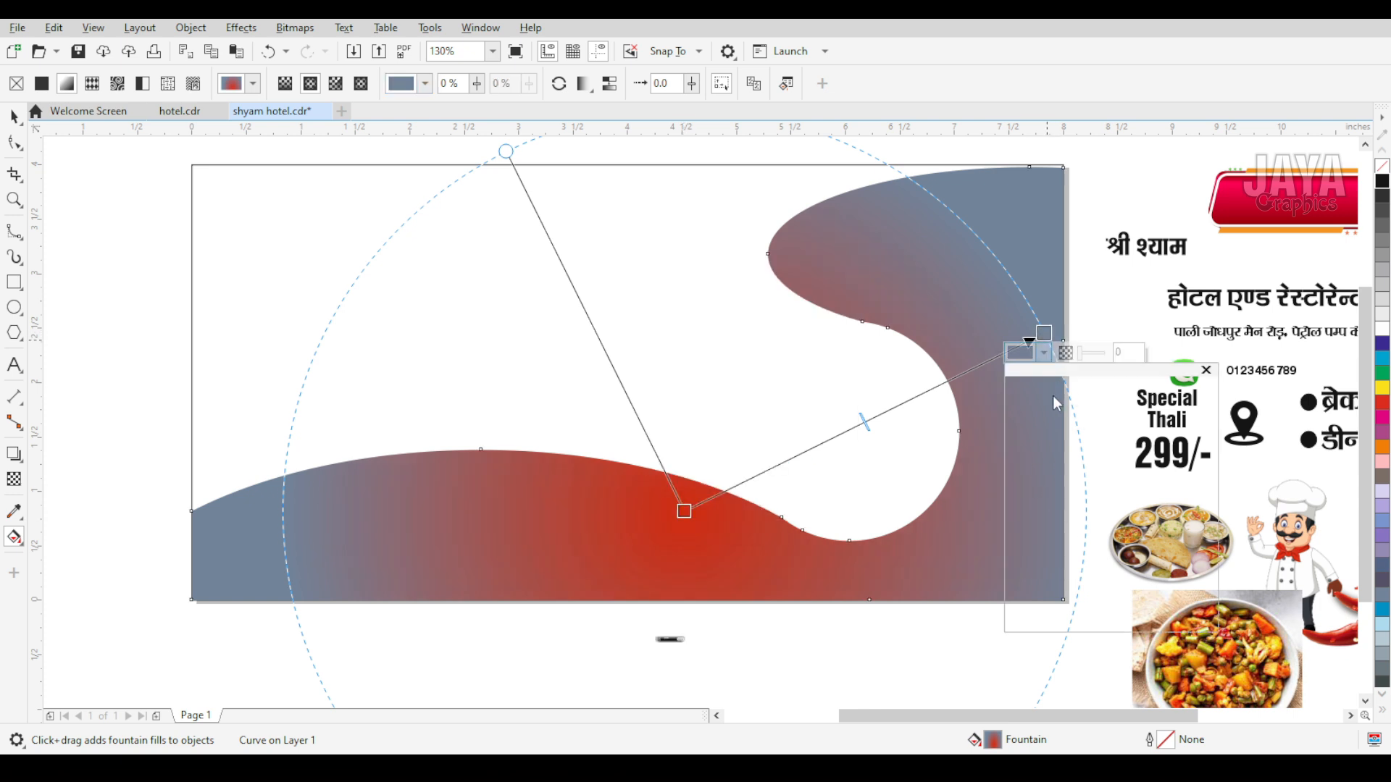
{"action": "double_click", "coordinate": [1192, 439]}
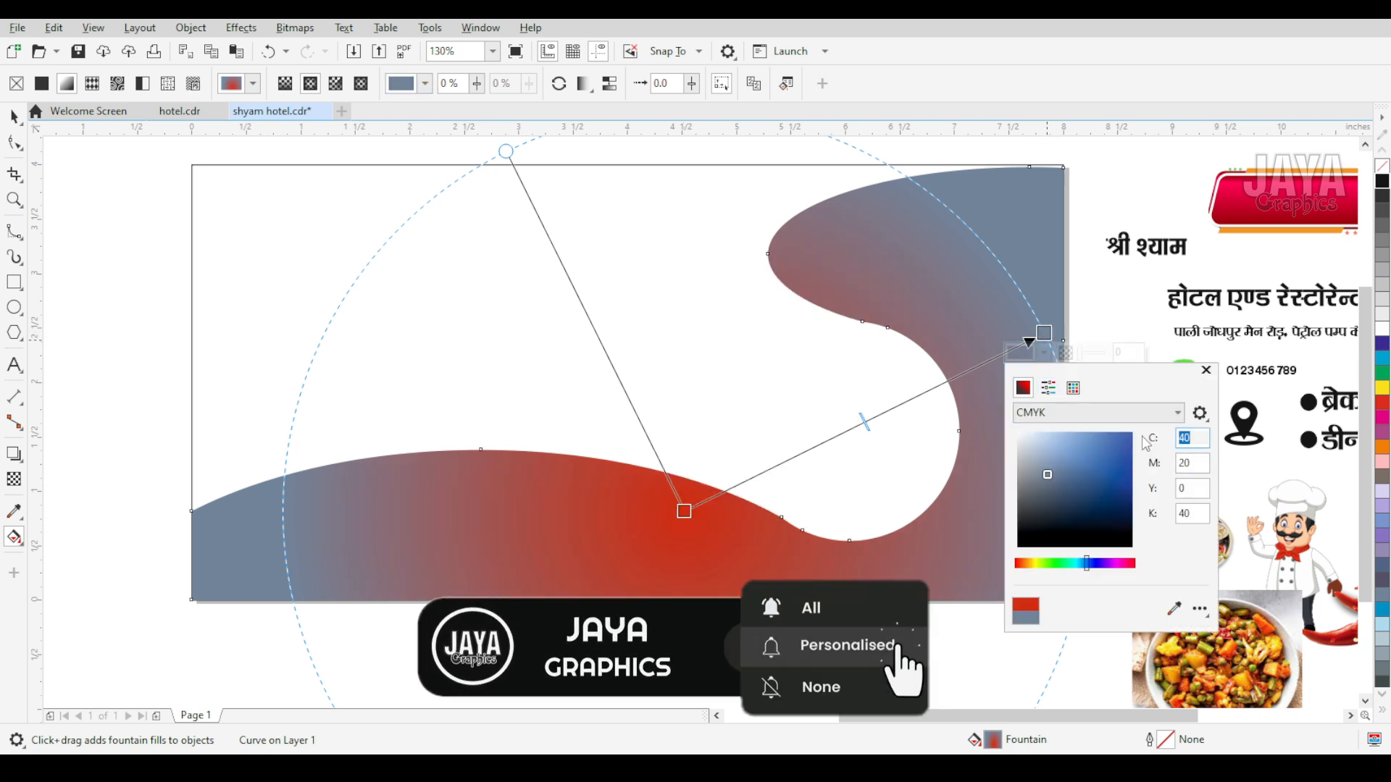
{"action": "type", "text": "6"}
{"action": "key", "text": "Tab"}
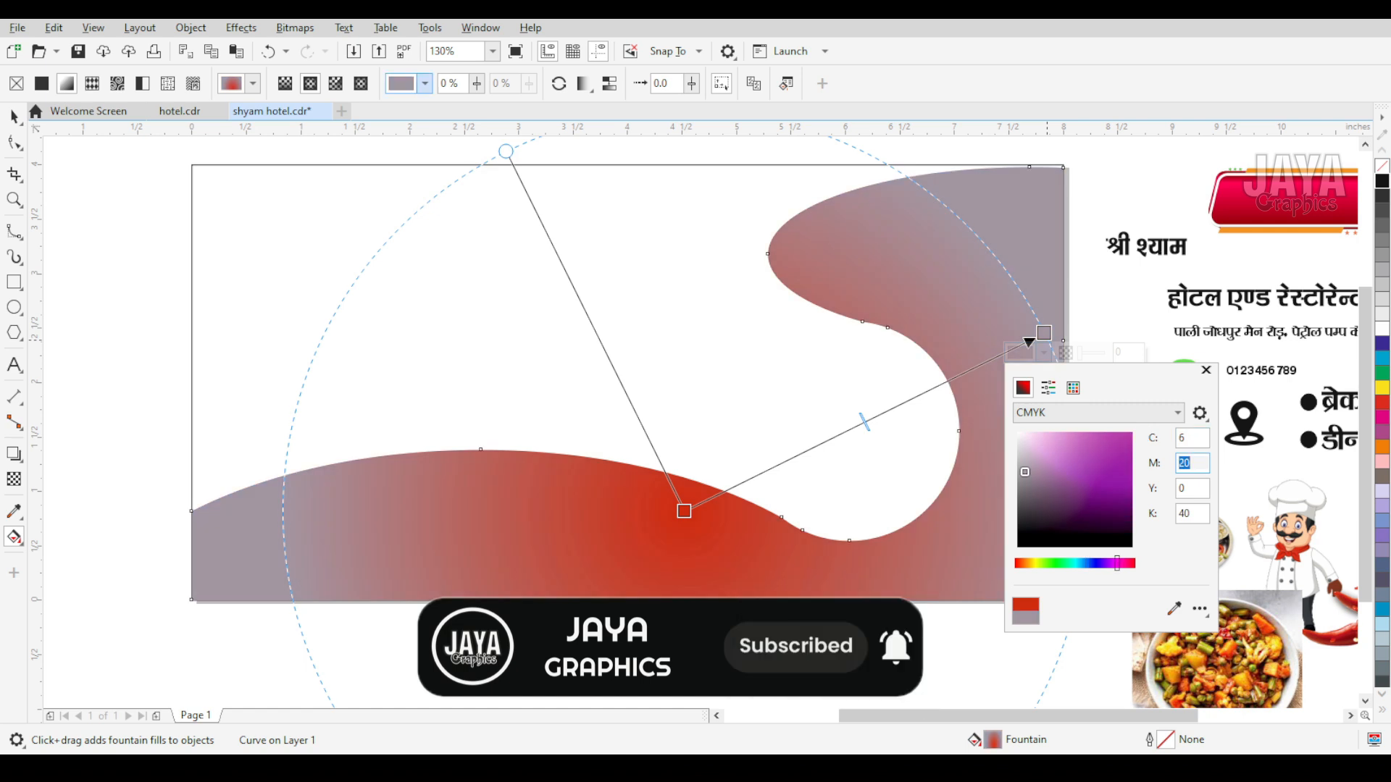
{"action": "type", "text": "95"}
{"action": "key", "text": "Tab"}
{"action": "type", "text": "100"}
{"action": "key", "text": "Tab"}
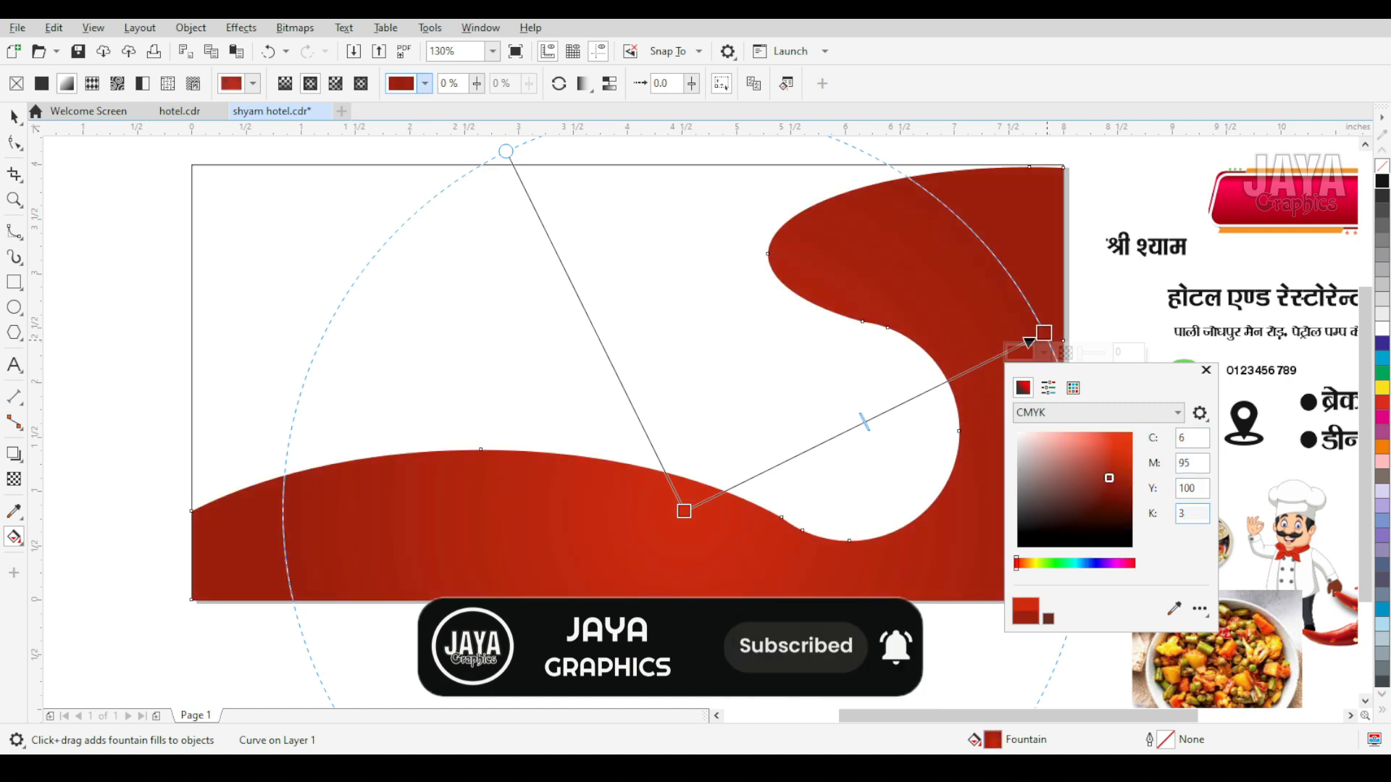
{"action": "key", "text": "Return"}
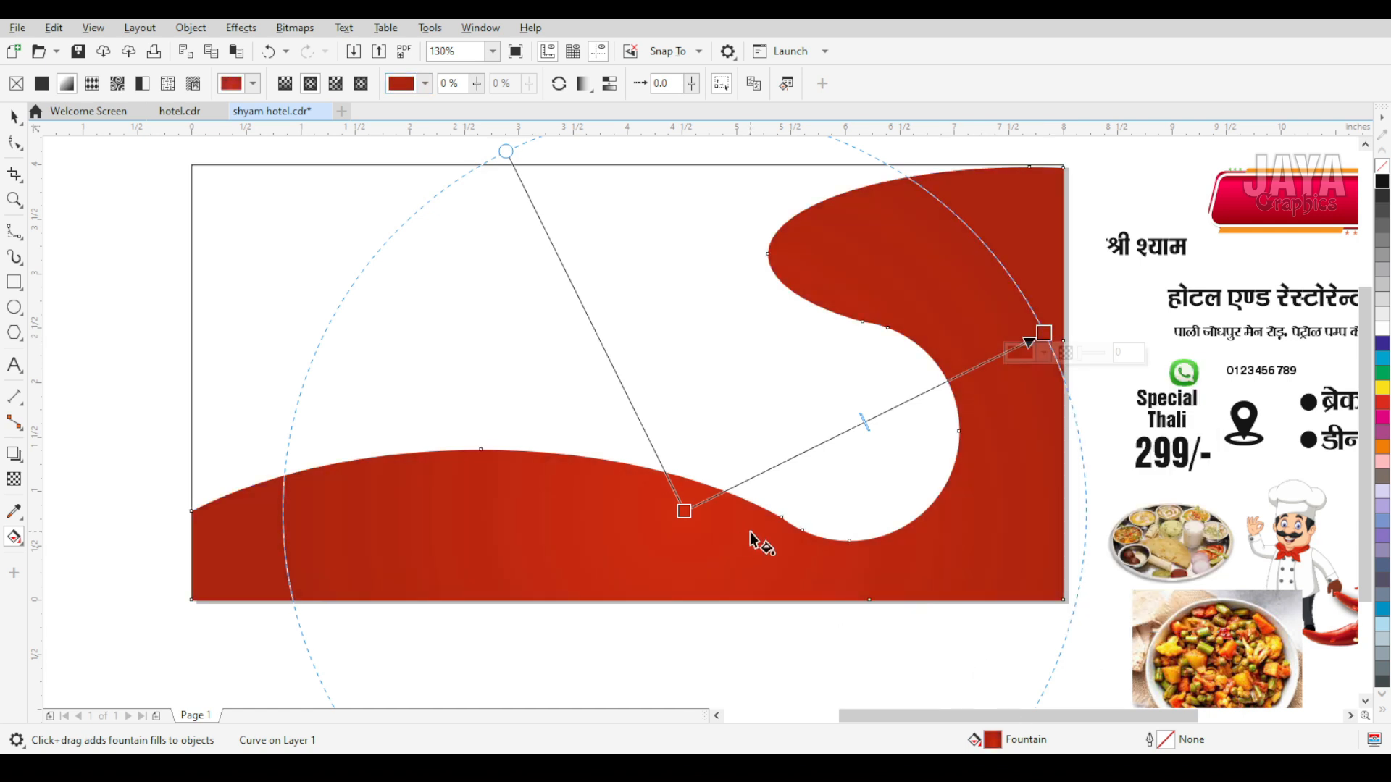
Add a one-step outside contour with an offset of about 0.051 inch around the red curve
{"action": "left_click", "coordinate": [16, 117]}
{"action": "left_click", "coordinate": [545, 523]}
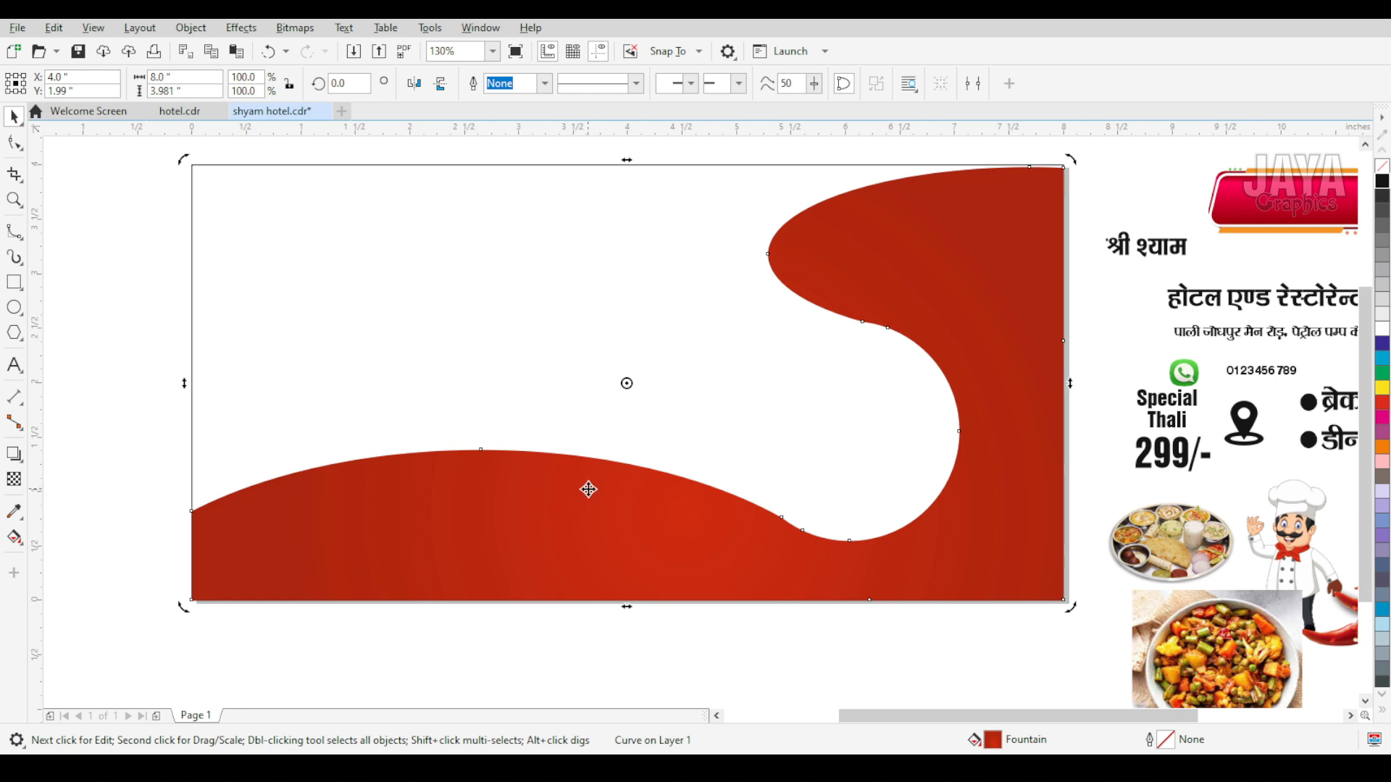
{"action": "key", "text": "ctrl+z"}
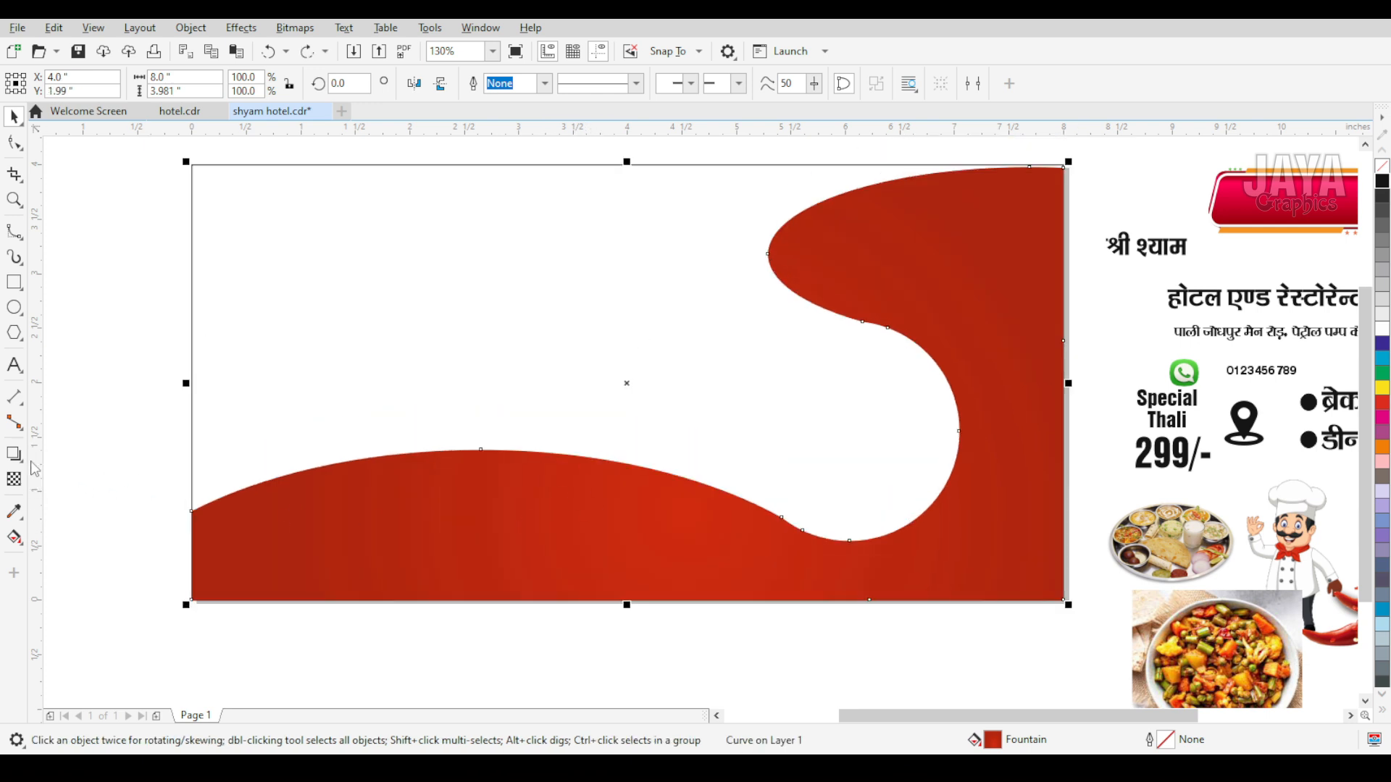
{"action": "left_click", "coordinate": [13, 453]}
{"action": "left_click", "coordinate": [68, 469]}
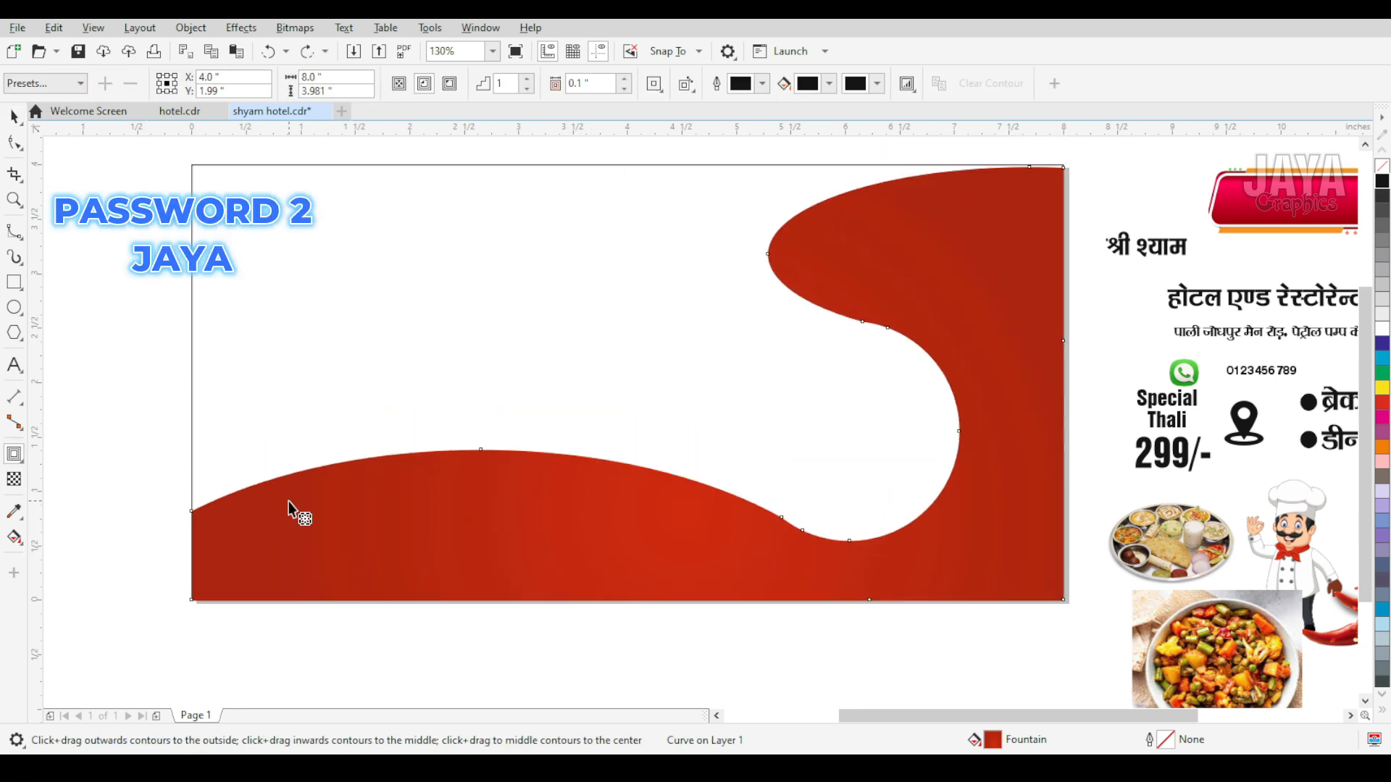
{"action": "left_click", "coordinate": [276, 474]}
{"action": "left_click_drag", "start_coordinate": [276, 474], "coordinate": [185, 358]}
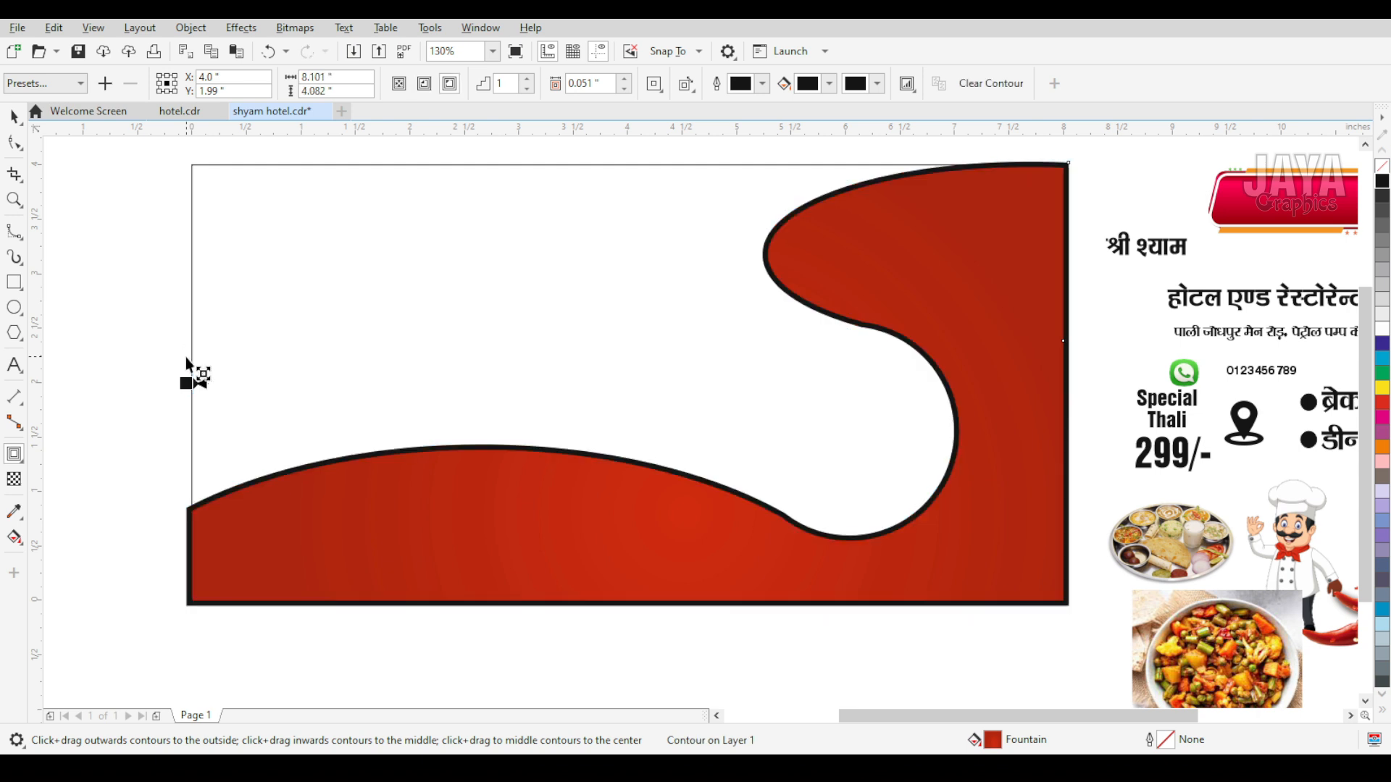
Break the contour apart from the red curve and fill the separated contour shape with white
{"action": "key", "text": "space"}
{"action": "left_click", "coordinate": [191, 28]}
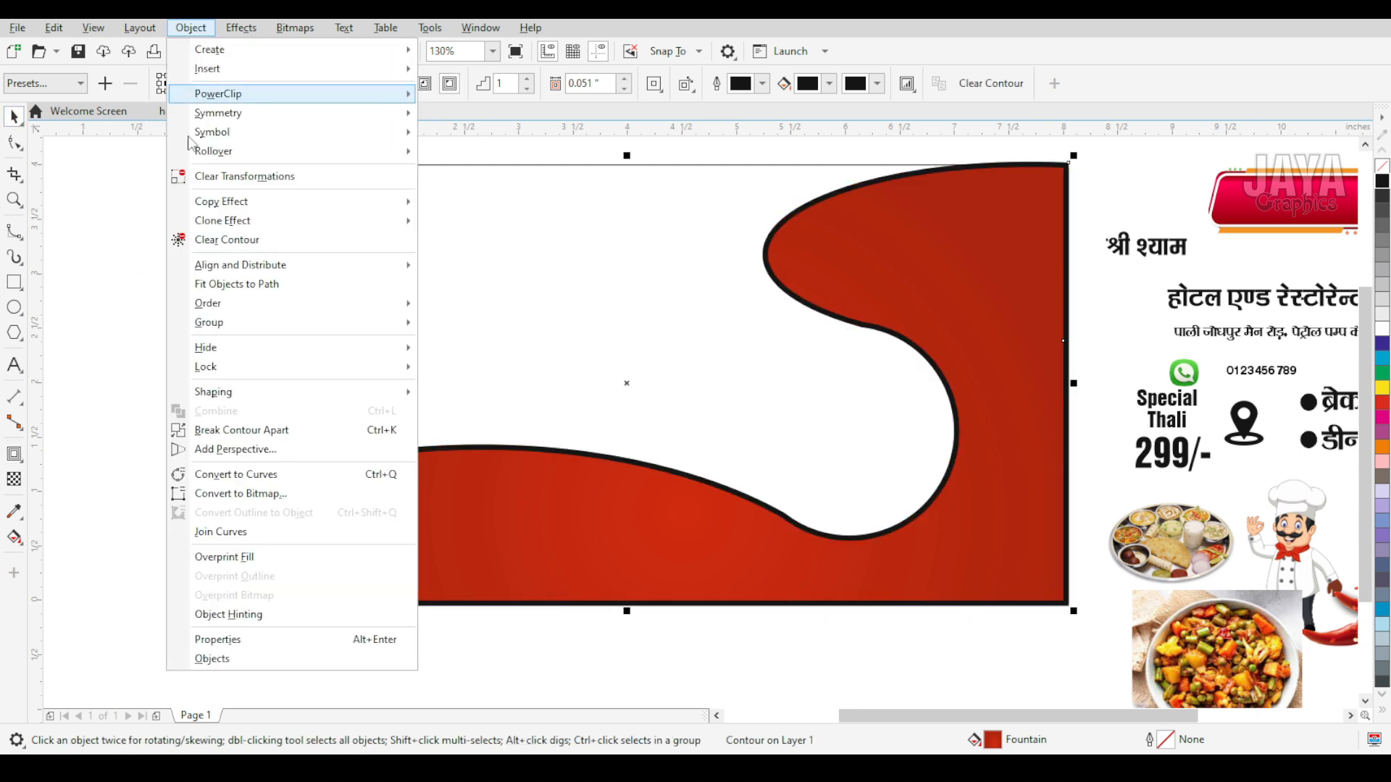
{"action": "left_click", "coordinate": [239, 428]}
{"action": "left_click", "coordinate": [127, 436]}
{"action": "left_click", "coordinate": [225, 492]}
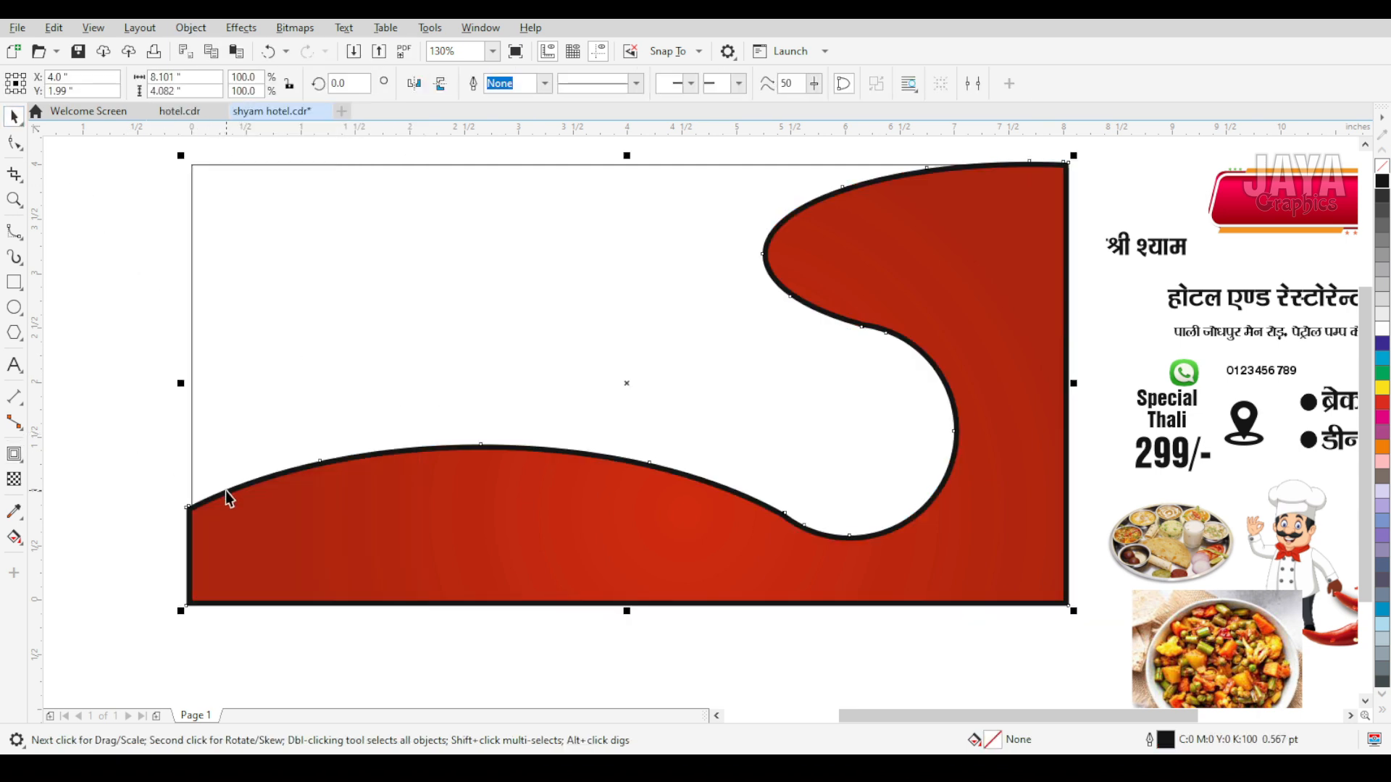
{"action": "left_click", "coordinate": [1382, 330]}
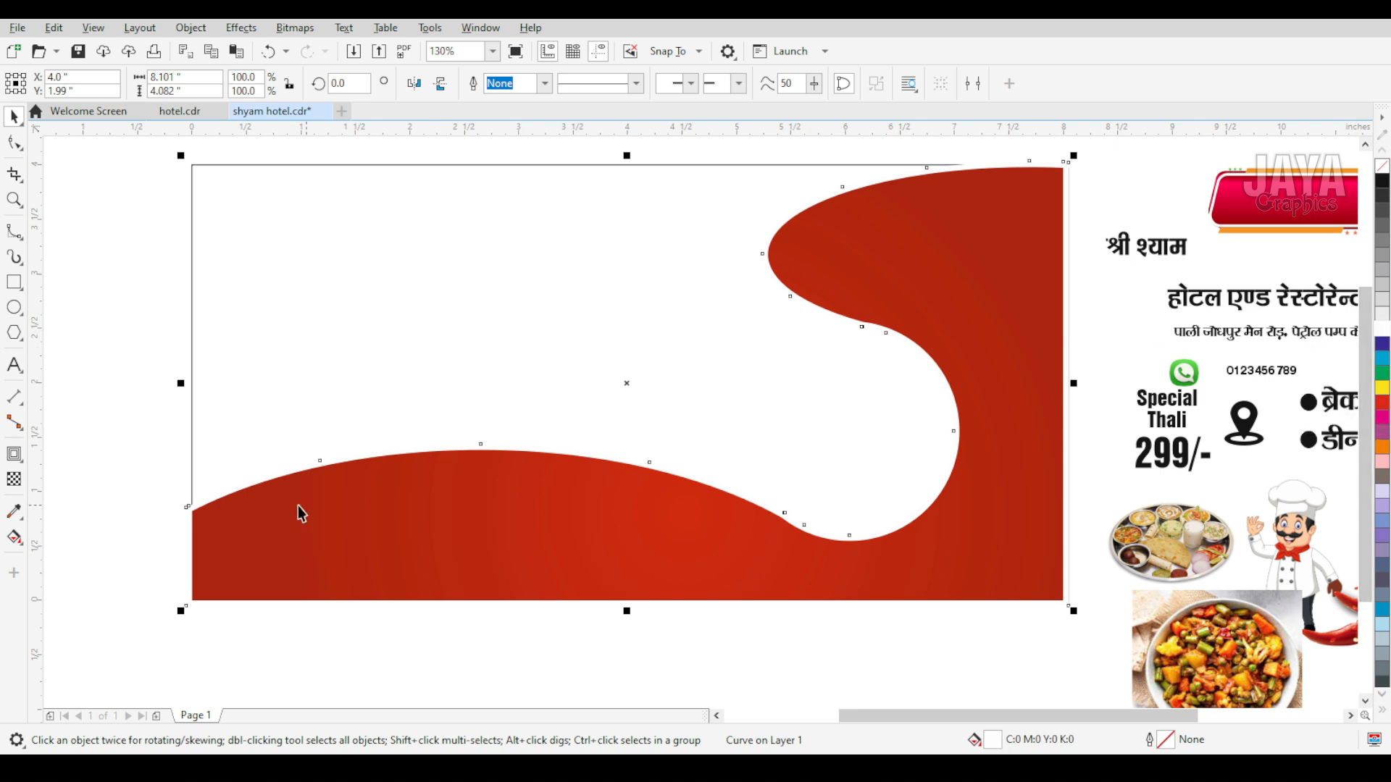
Add a drop shadow to the white contour shape from its bottom edge to its top edge, spread outwards with a feathering of 5
{"action": "left_click", "coordinate": [13, 478]}
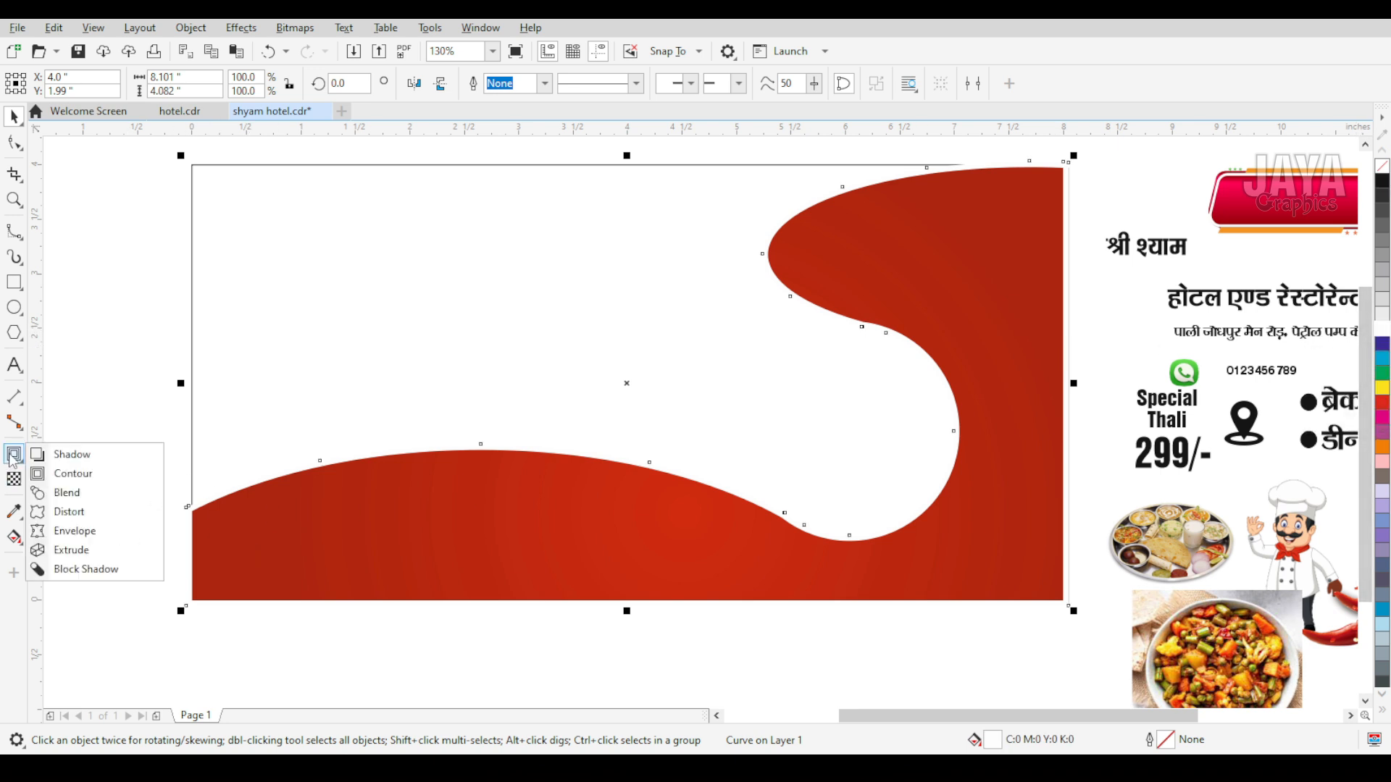
{"action": "left_click", "coordinate": [58, 454]}
{"action": "left_click_drag", "start_coordinate": [627, 606], "coordinate": [632, 163]}
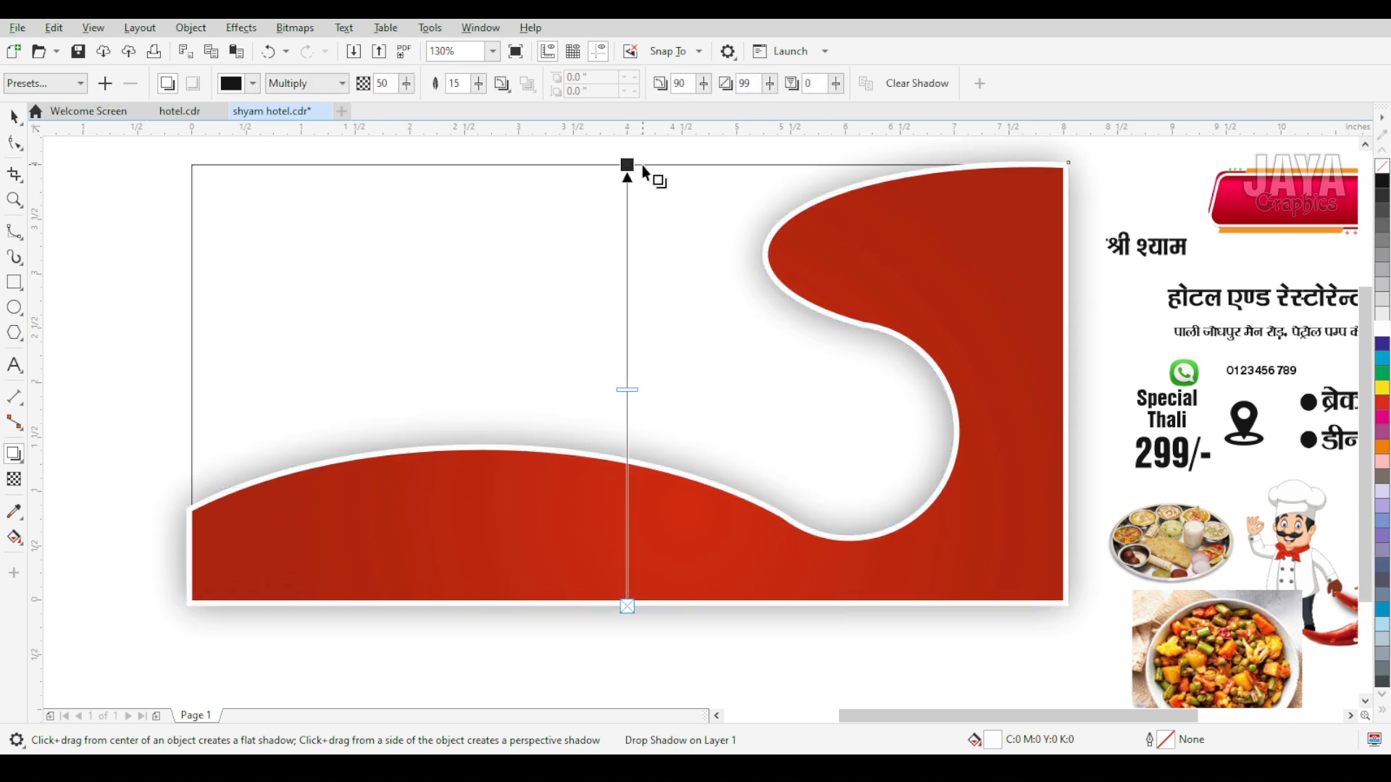
{"action": "left_click", "coordinate": [501, 84]}
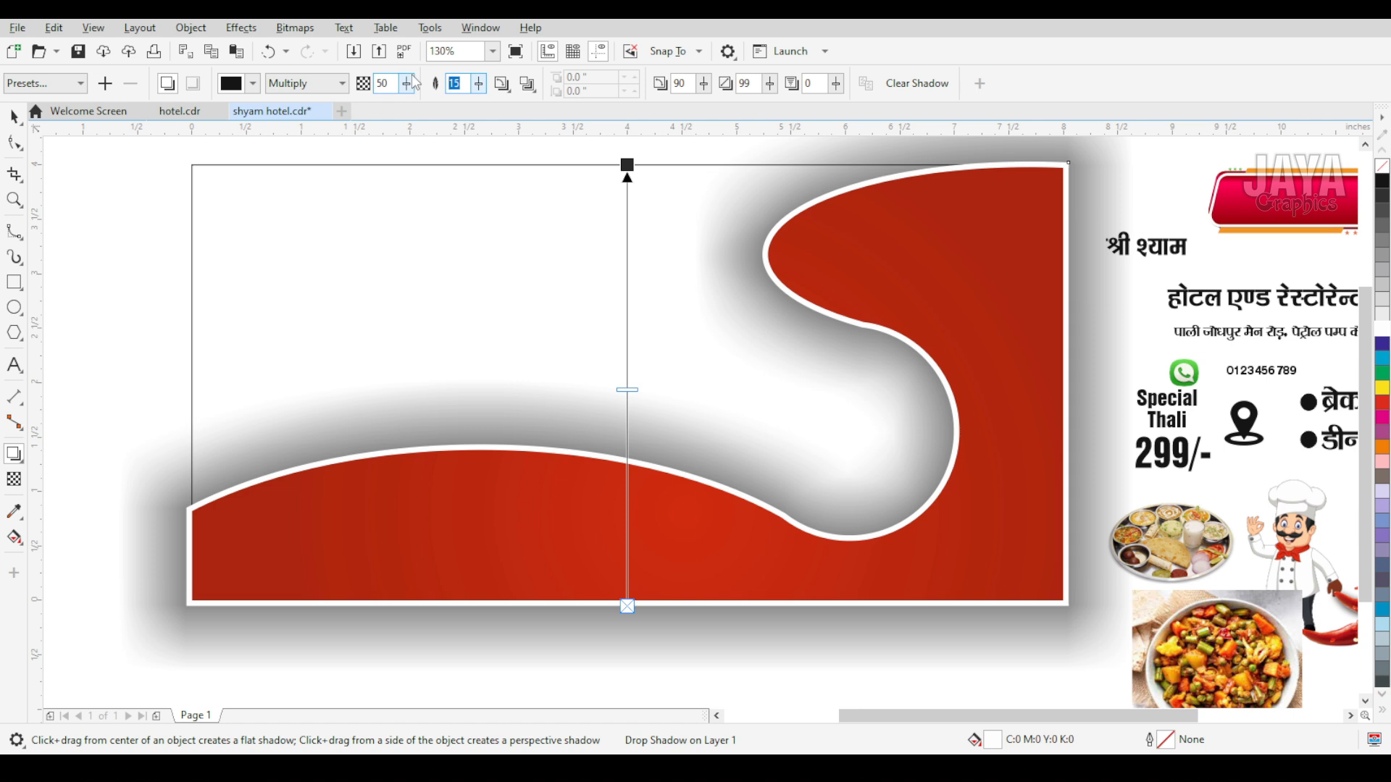
{"action": "key", "text": "Return"}
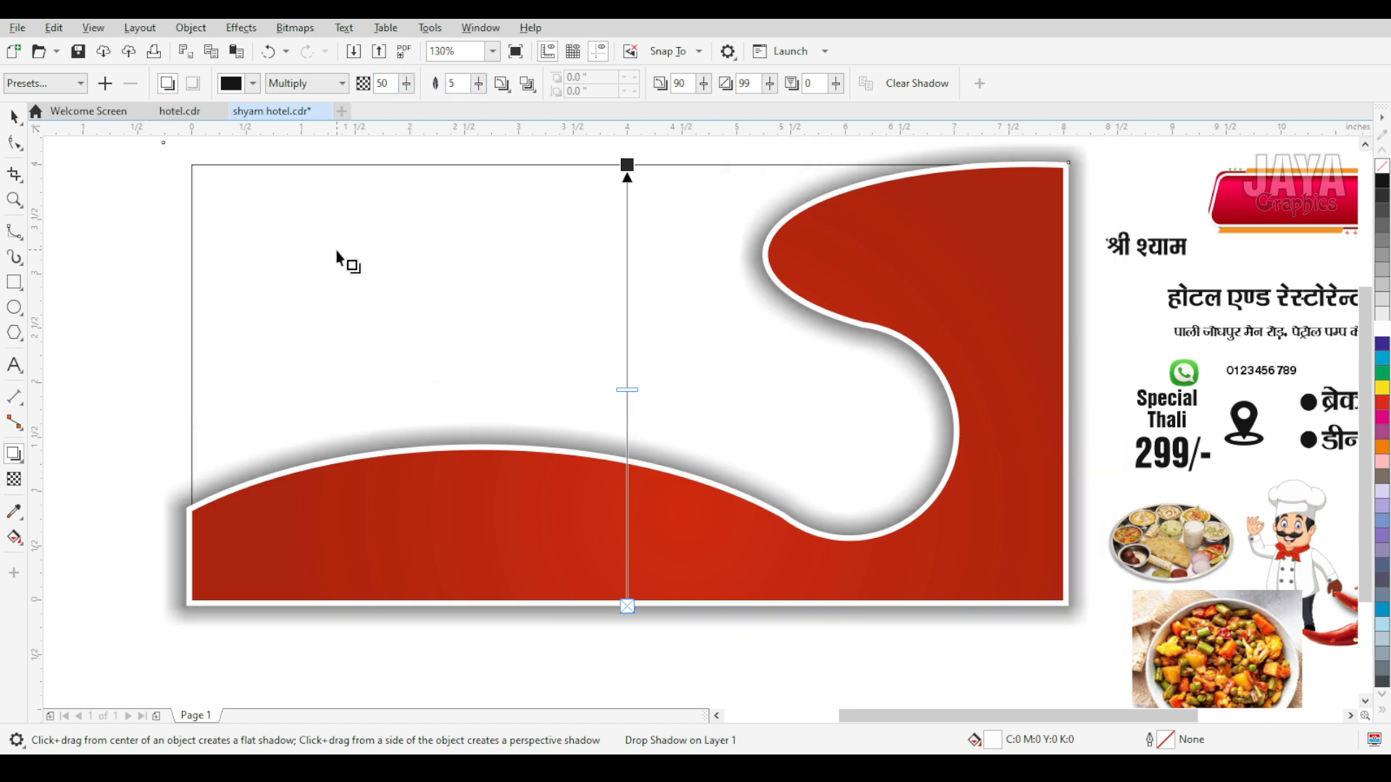
{"action": "left_click", "coordinate": [14, 116]}
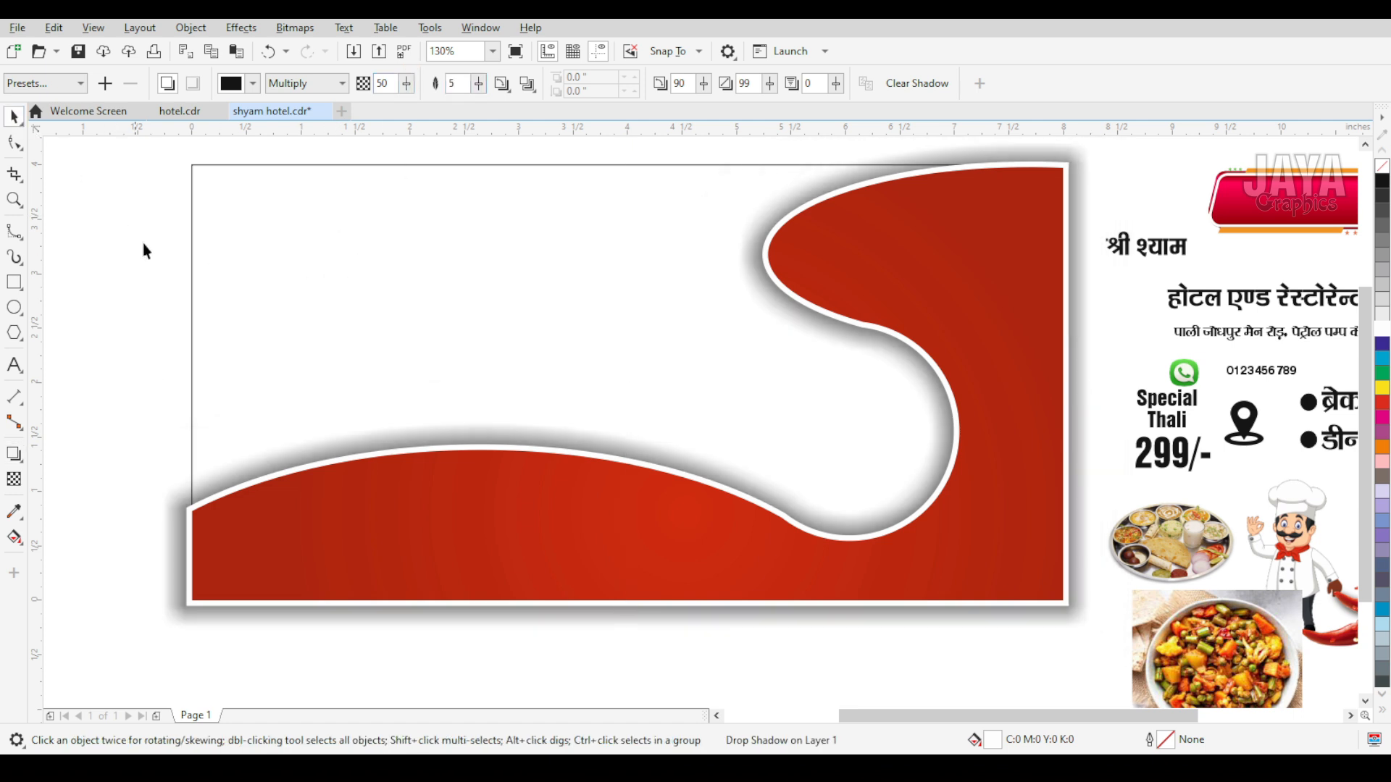
Smart Fill the empty page area above the white-edged curve and remove the filled shape's outline
{"action": "left_click", "coordinate": [15, 536]}
{"action": "left_click", "coordinate": [65, 562]}
{"action": "left_click", "coordinate": [242, 324]}
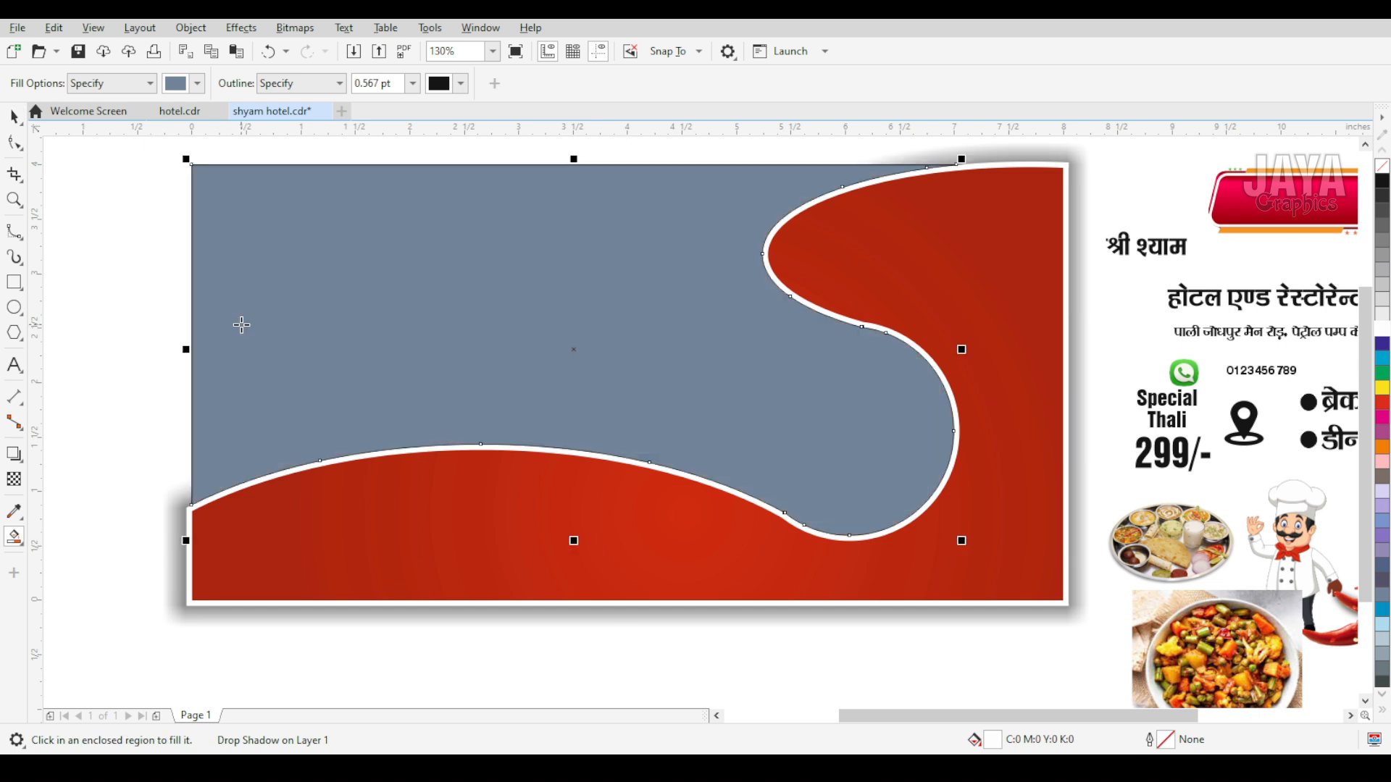
{"action": "left_click", "coordinate": [14, 116]}
{"action": "left_click", "coordinate": [406, 287]}
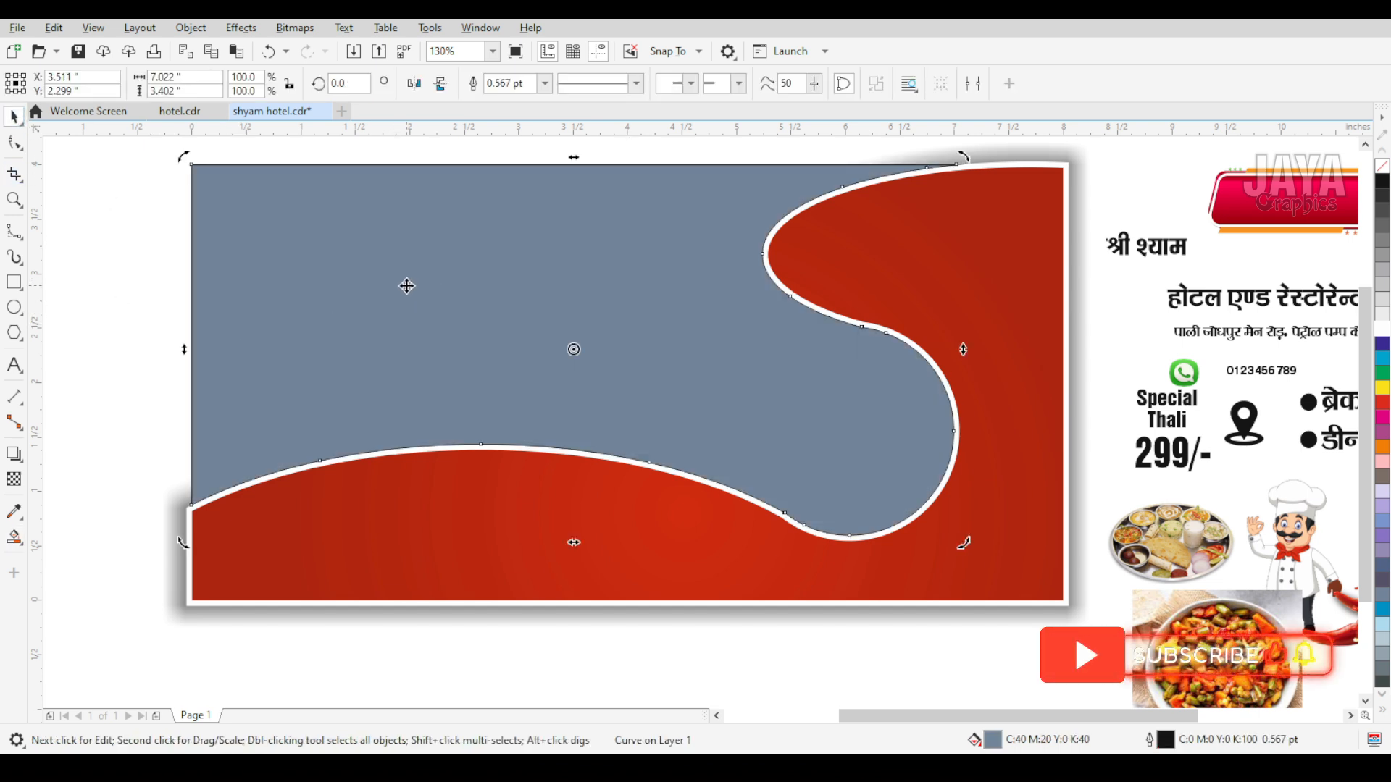
{"action": "left_click", "coordinate": [544, 83]}
{"action": "left_click", "coordinate": [508, 98]}
{"action": "left_click", "coordinate": [369, 303]}
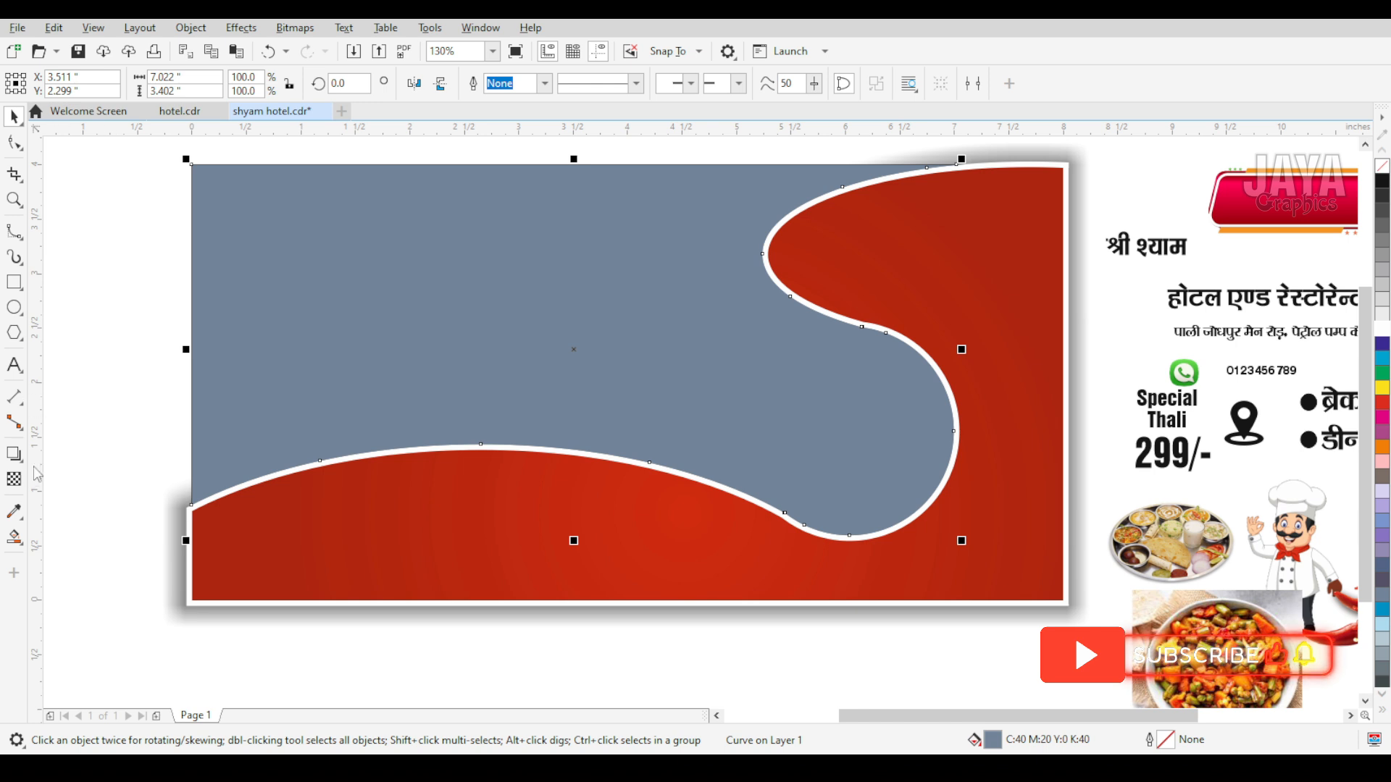
Apply an elliptical fountain fill to the grey-blue upper area, running from its middle outwards toward the red curve's upper lobe
{"action": "left_click", "coordinate": [15, 539]}
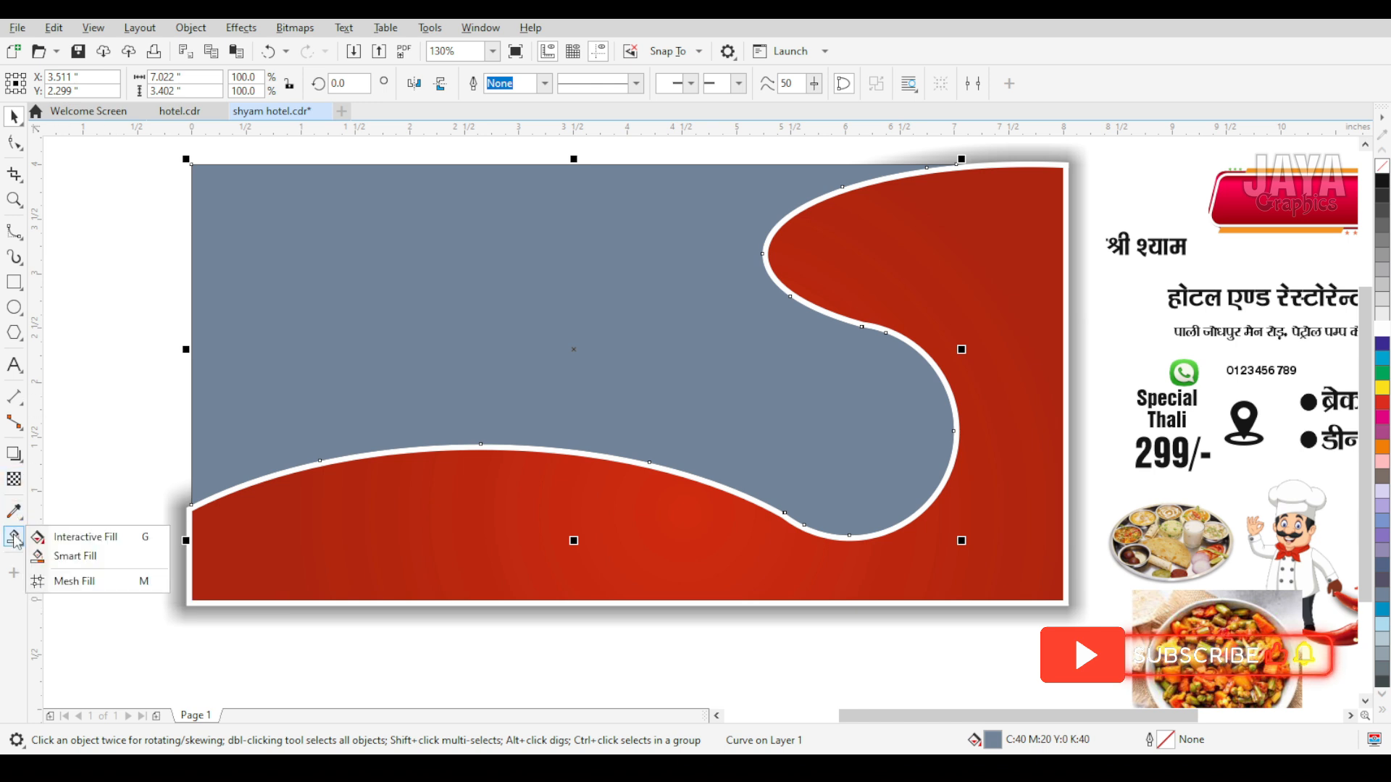
{"action": "left_click", "coordinate": [65, 536]}
{"action": "left_click_drag", "start_coordinate": [510, 303], "coordinate": [833, 165]}
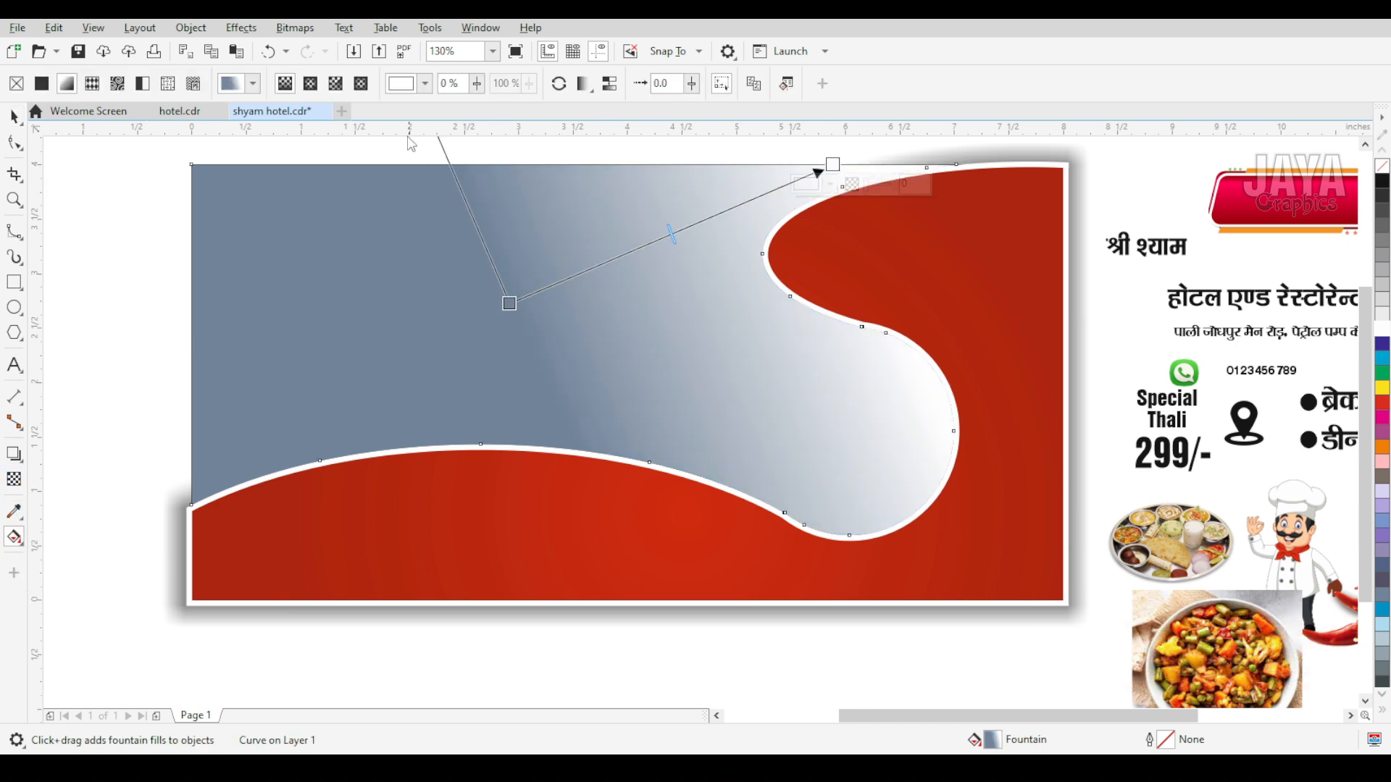
{"action": "left_click", "coordinate": [310, 83]}
{"action": "left_click_drag", "start_coordinate": [492, 327], "coordinate": [739, 218]}
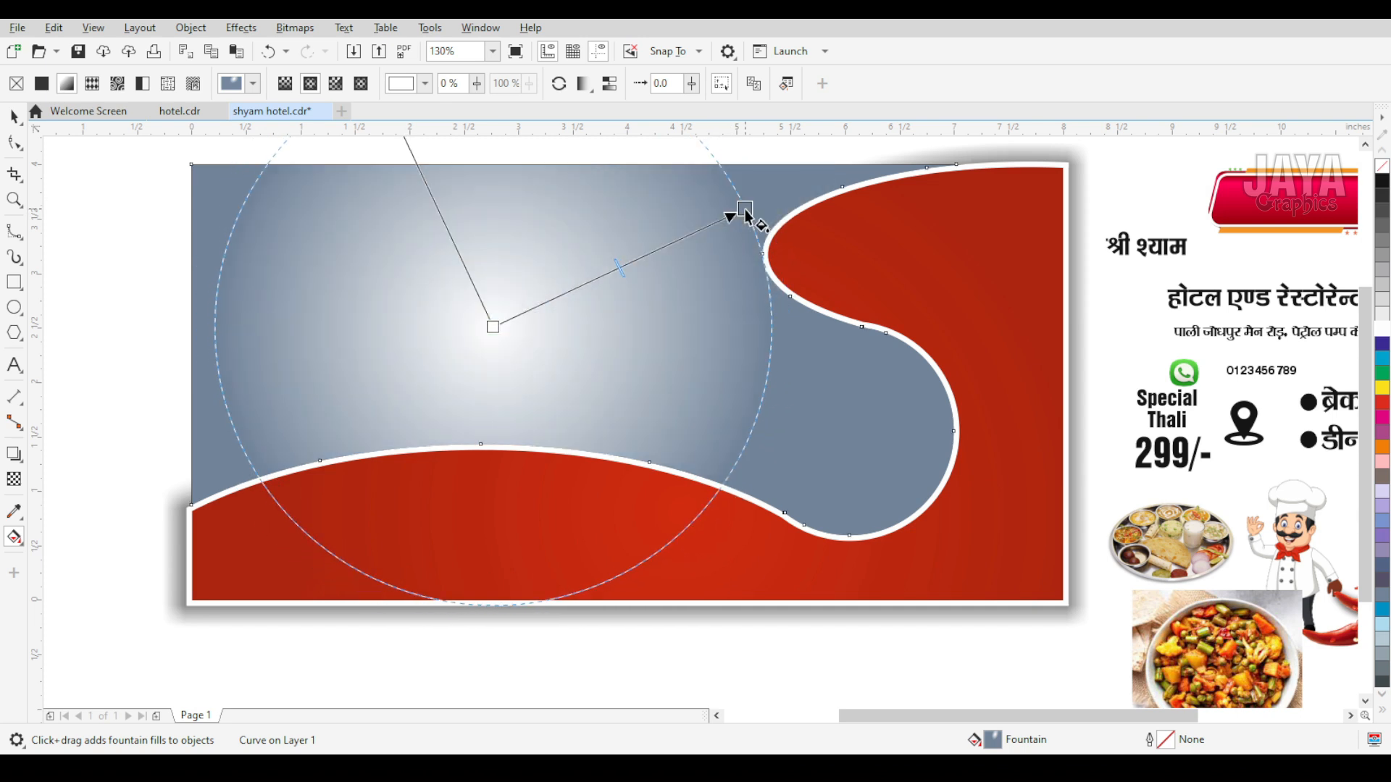
Set the fountain fill's centre colour to CMYK 86, 36, 13, 29
{"action": "left_click", "coordinate": [492, 326]}
{"action": "left_click", "coordinate": [492, 347]}
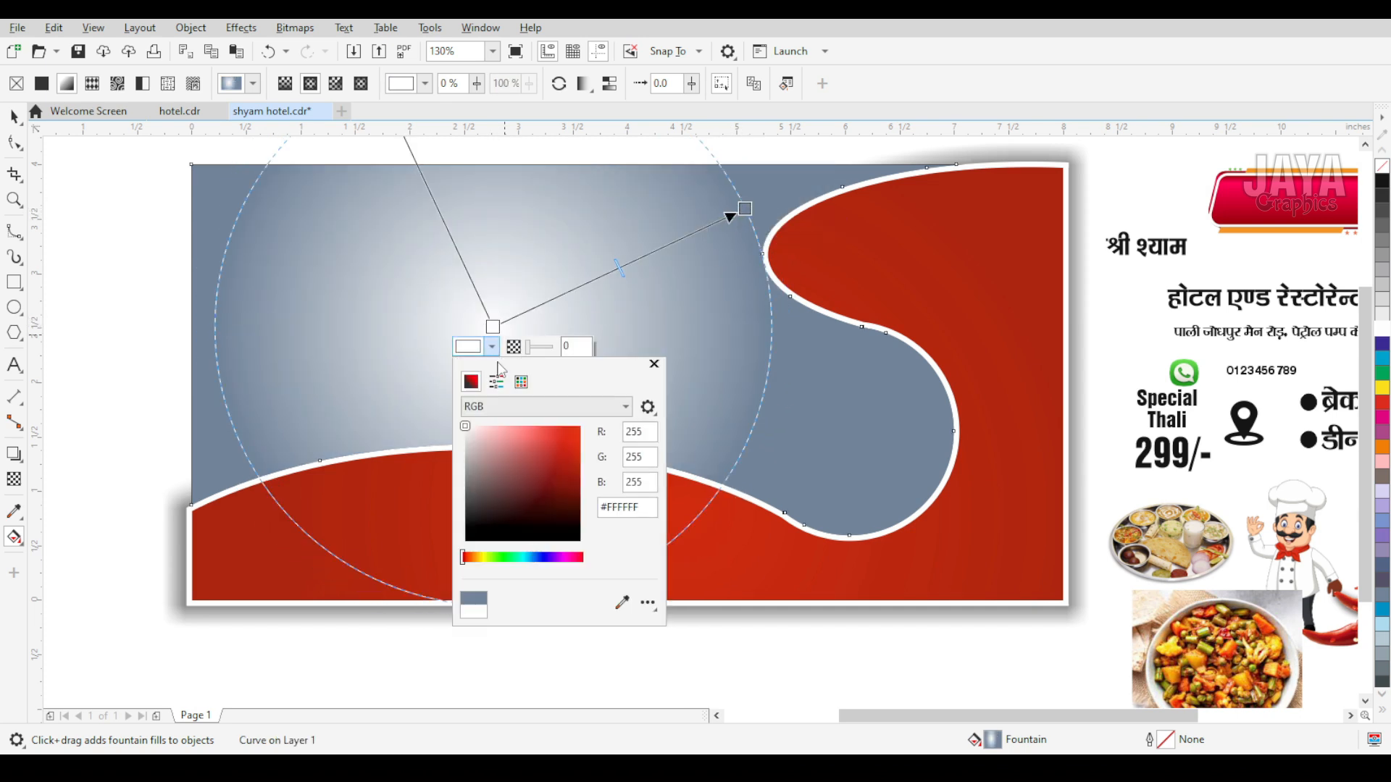
{"action": "left_click", "coordinate": [520, 409]}
{"action": "left_click", "coordinate": [504, 439]}
{"action": "left_click", "coordinate": [637, 432]}
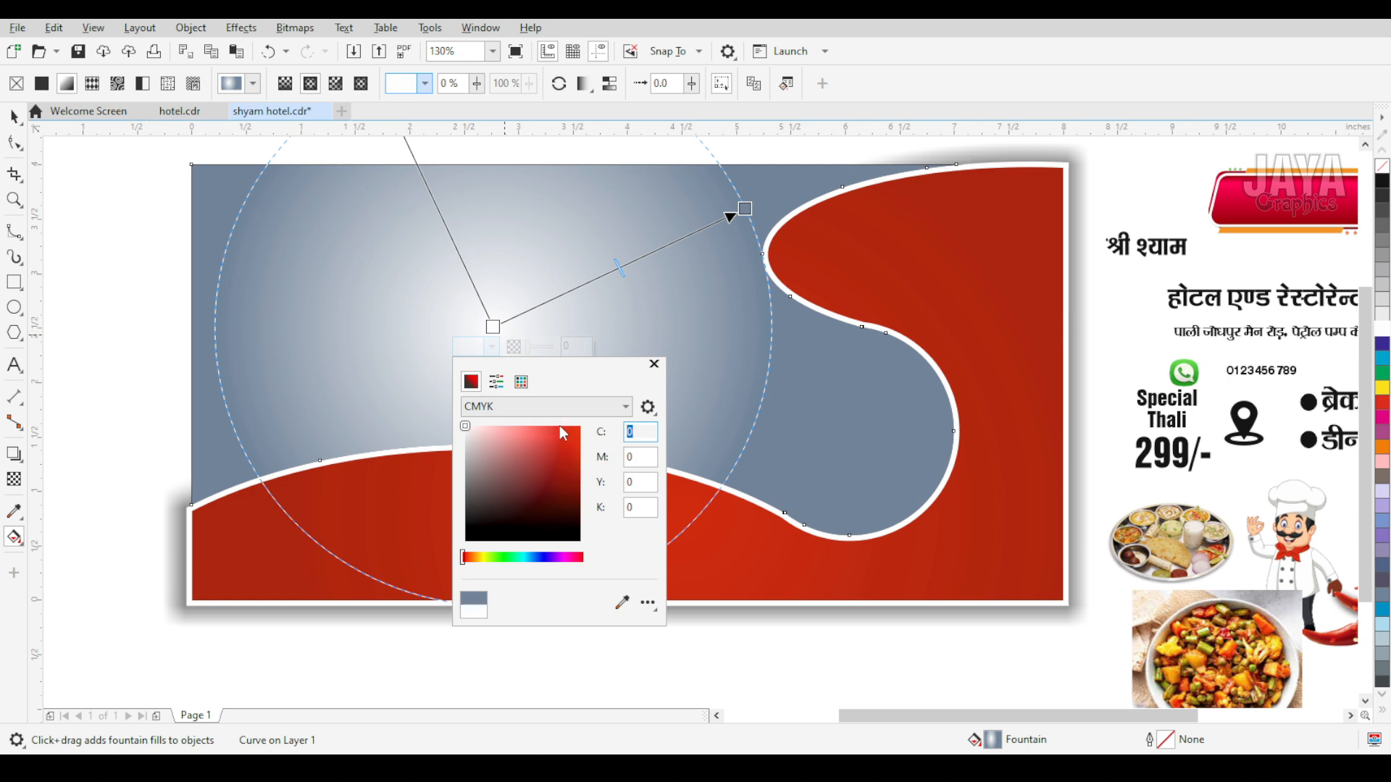
{"action": "type", "text": "86"}
{"action": "key", "text": "Tab"}
{"action": "type", "text": "36"}
{"action": "key", "text": "Tab"}
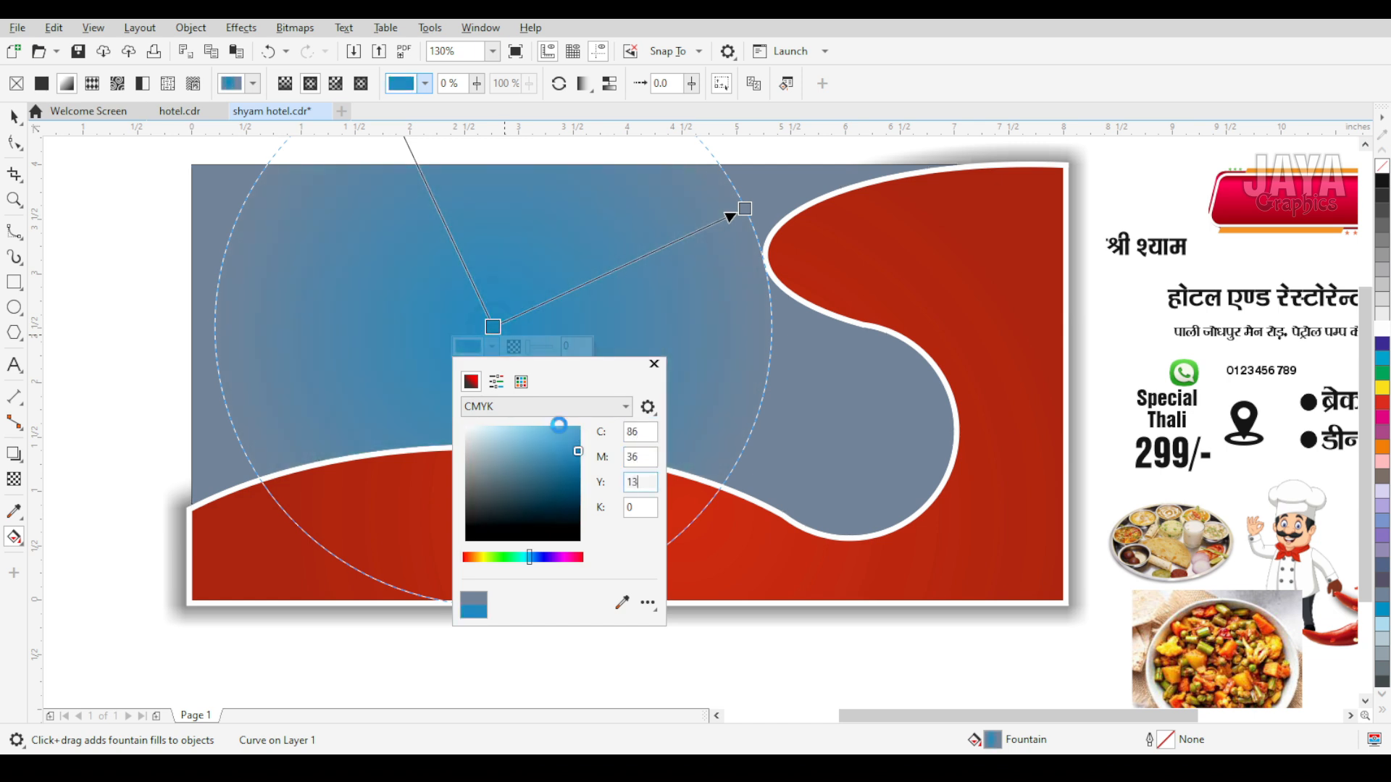
{"action": "key", "text": "Tab"}
{"action": "type", "text": "29"}
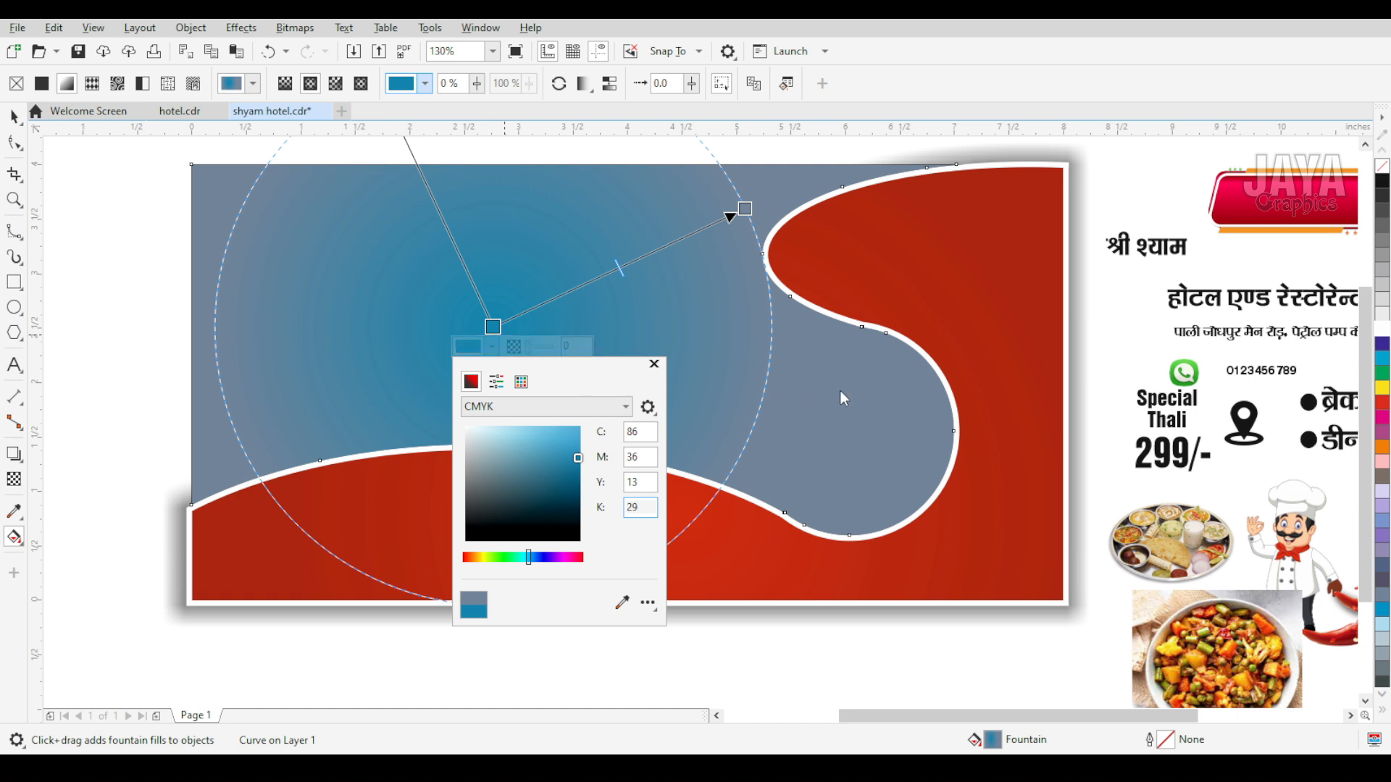
{"action": "key", "text": "Return"}
Set the fountain fill's outer colour to CMYK 100, 68, 9, 50 and deselect the shape
{"action": "left_click", "coordinate": [744, 209]}
{"action": "left_click", "coordinate": [742, 230]}
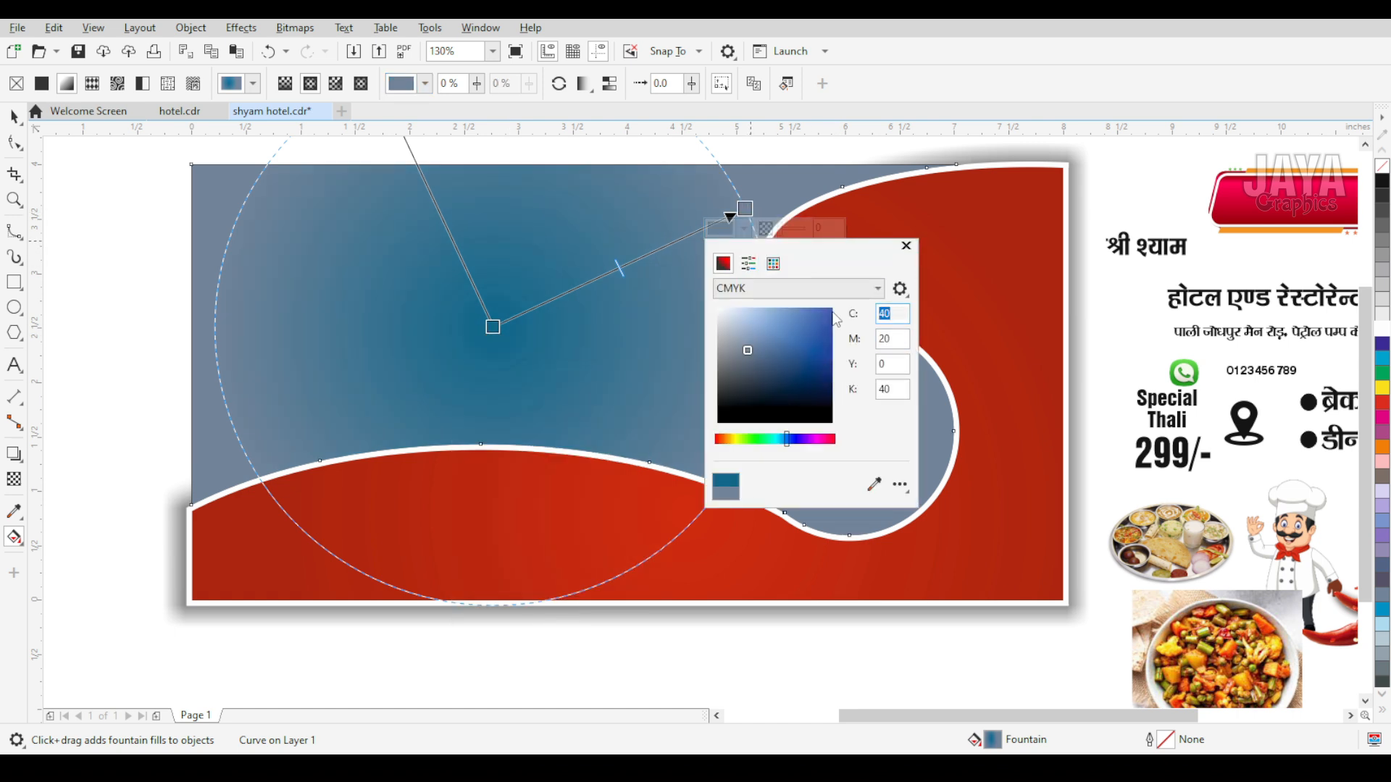
{"action": "type", "text": "0"}
{"action": "key", "text": "Tab"}
{"action": "type", "text": "68"}
{"action": "key", "text": "Tab"}
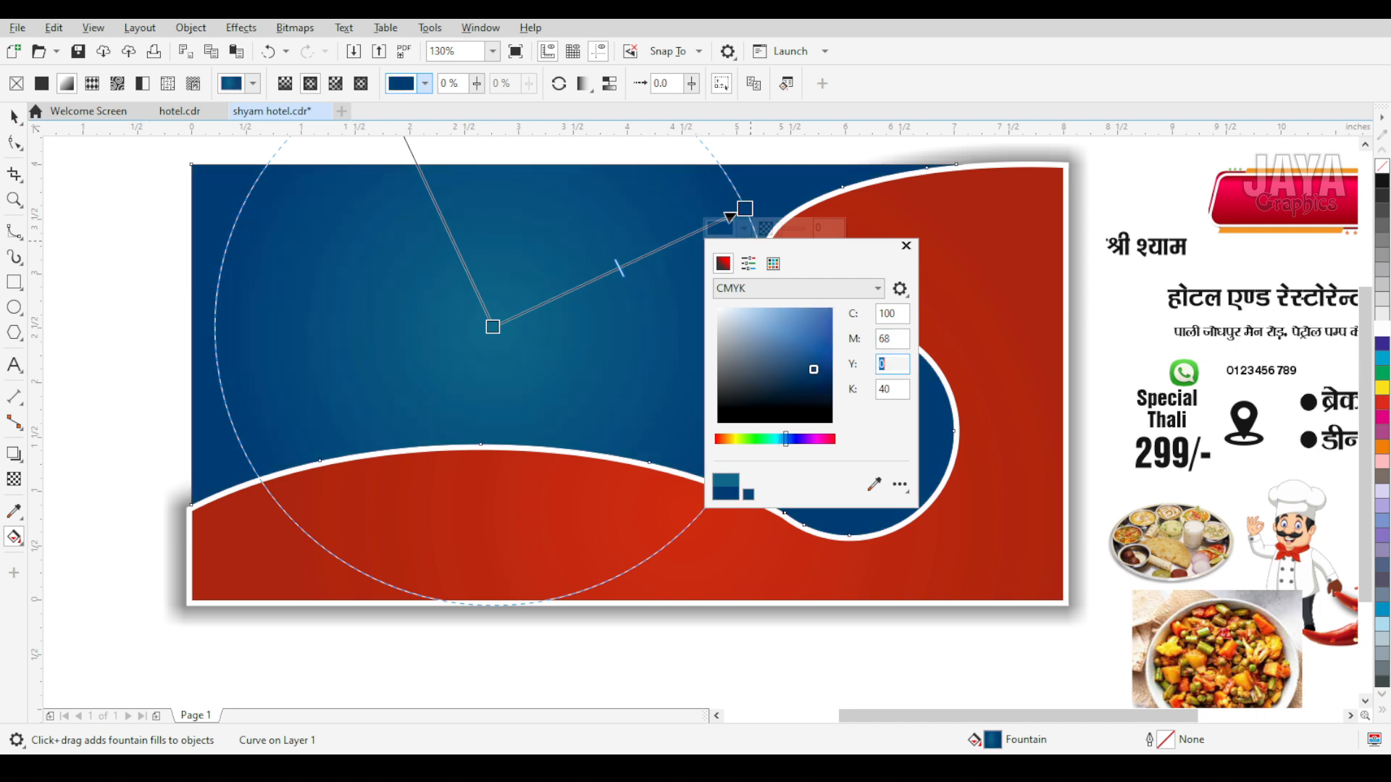
{"action": "type", "text": "9"}
{"action": "key", "text": "Tab"}
{"action": "type", "text": "50"}
{"action": "key", "text": "Return"}
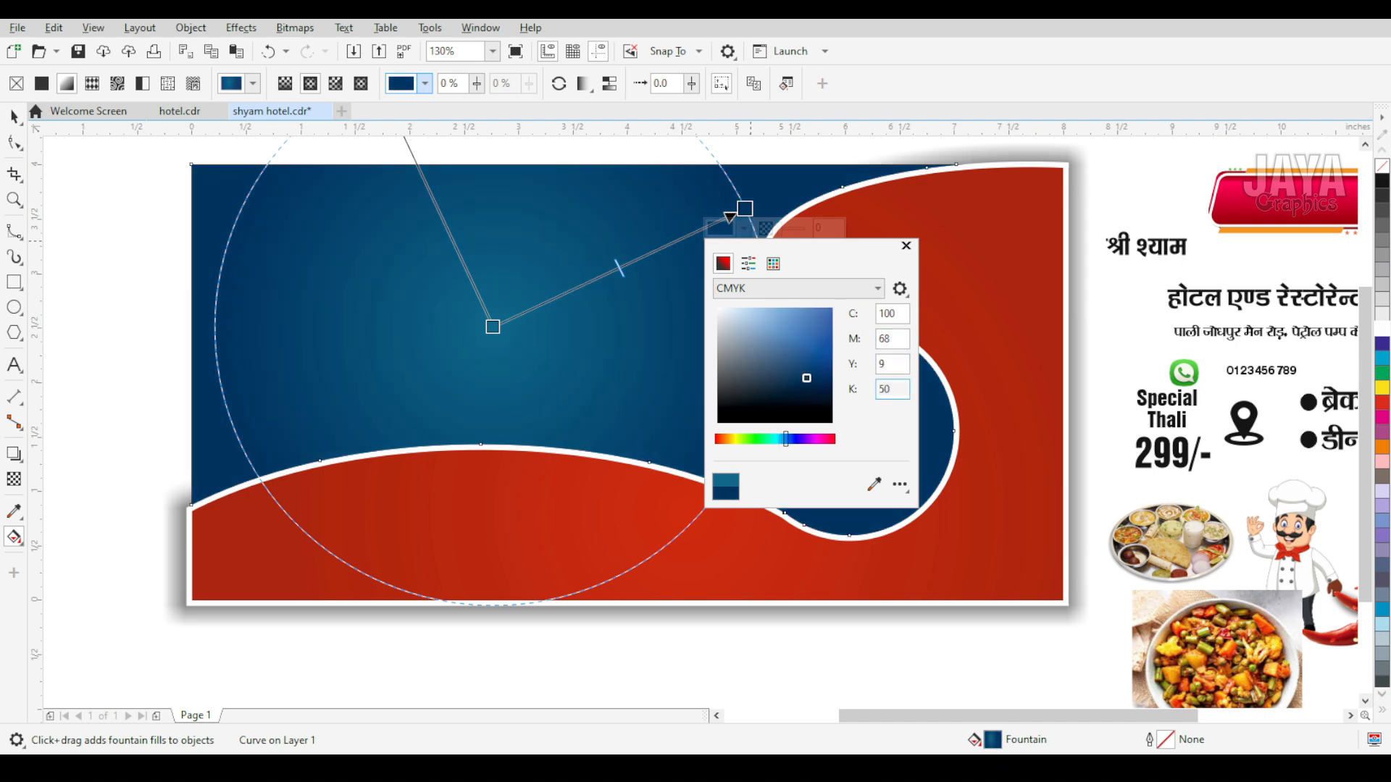
{"action": "left_click", "coordinate": [18, 118]}
{"action": "left_click", "coordinate": [99, 267]}
{"action": "left_click", "coordinate": [13, 116]}
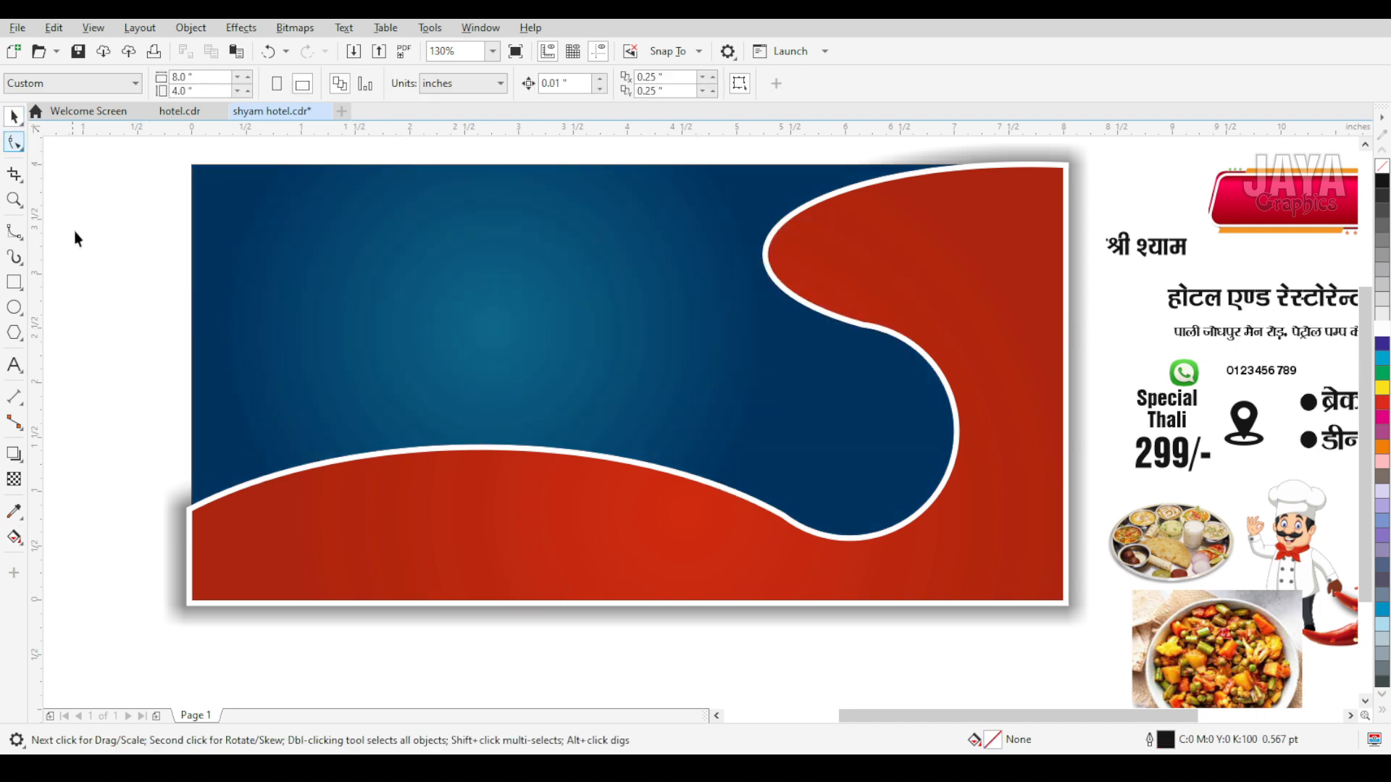
Group the blue gradient area, the red curve and the shadowed white contour
{"action": "scroll", "coordinate": [294, 415], "scroll_direction": "down", "scroll_amount": 2}
{"action": "key", "text": "z"}
{"action": "left_click", "coordinate": [750, 558]}
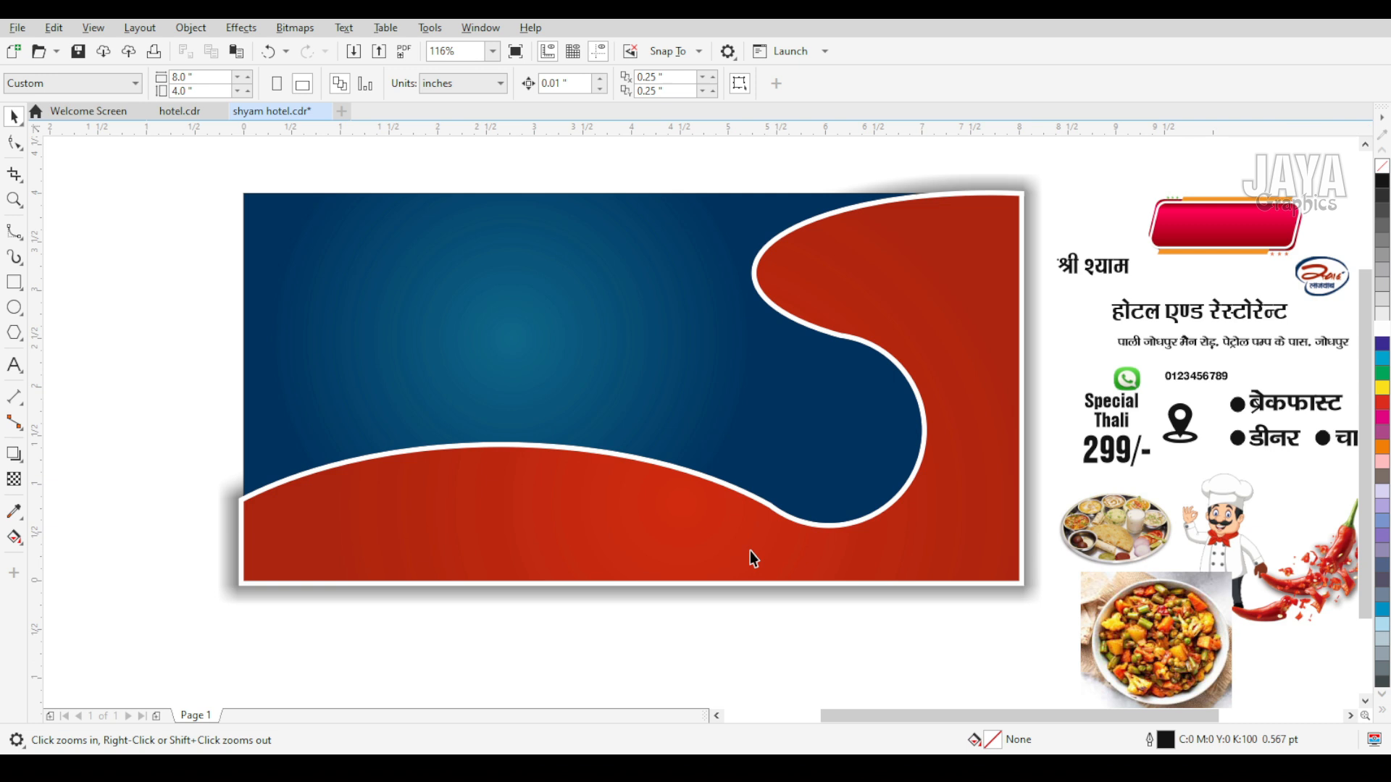
{"action": "key", "text": "space"}
{"action": "left_click", "coordinate": [710, 393]}
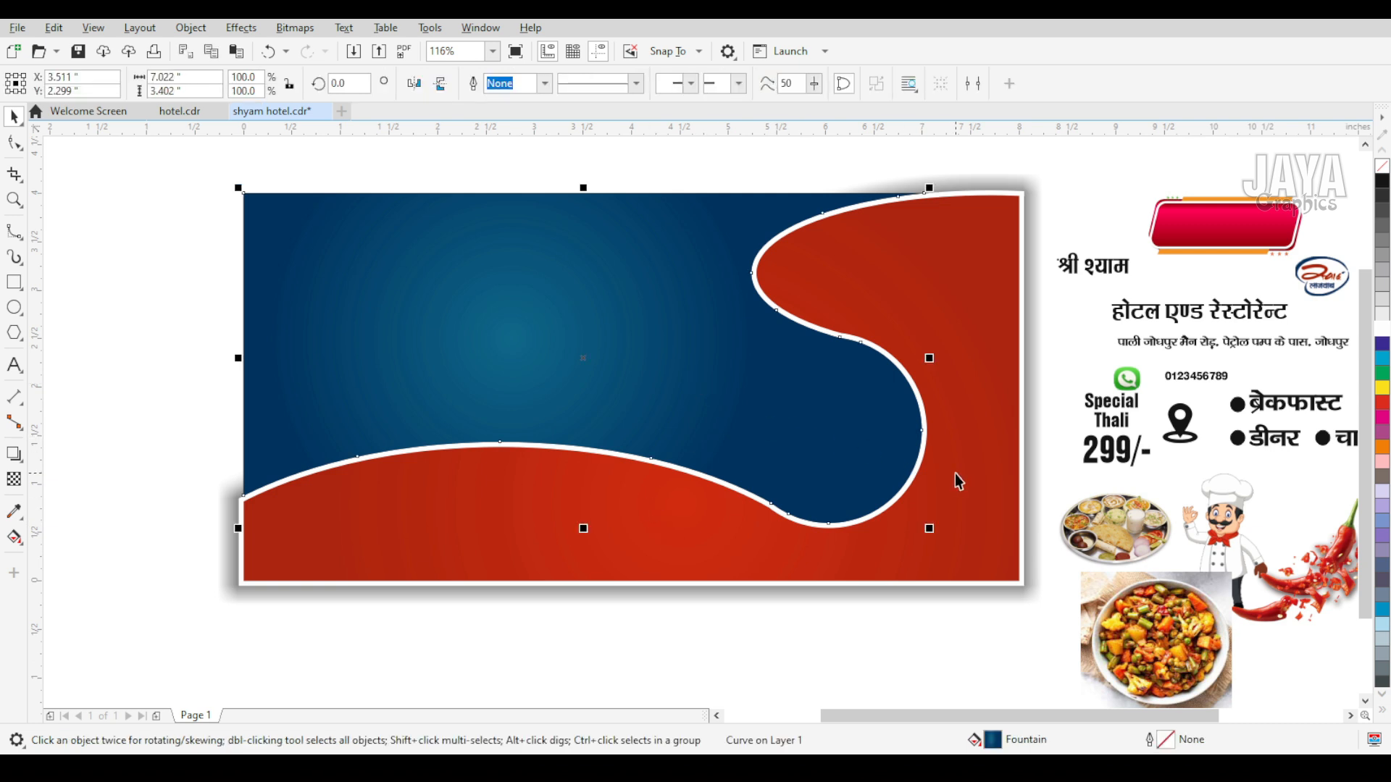
{"action": "left_click", "coordinate": [957, 476], "text": "shift"}
{"action": "left_click", "coordinate": [243, 530], "text": "shift"}
{"action": "scroll", "coordinate": [237, 529], "scroll_direction": "up", "scroll_amount": 4}
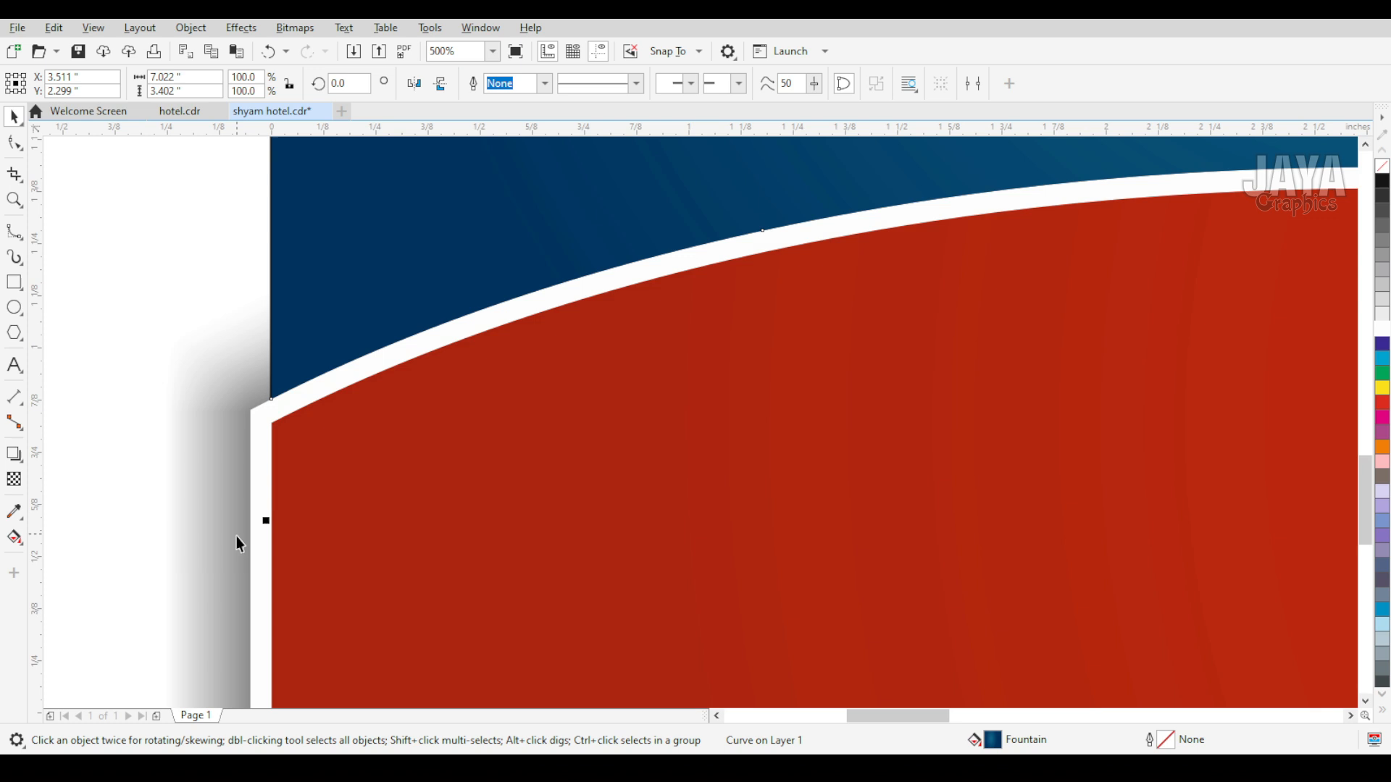
{"action": "left_click", "coordinate": [263, 579], "text": "shift"}
{"action": "scroll", "coordinate": [278, 577], "scroll_direction": "down", "scroll_amount": 6}
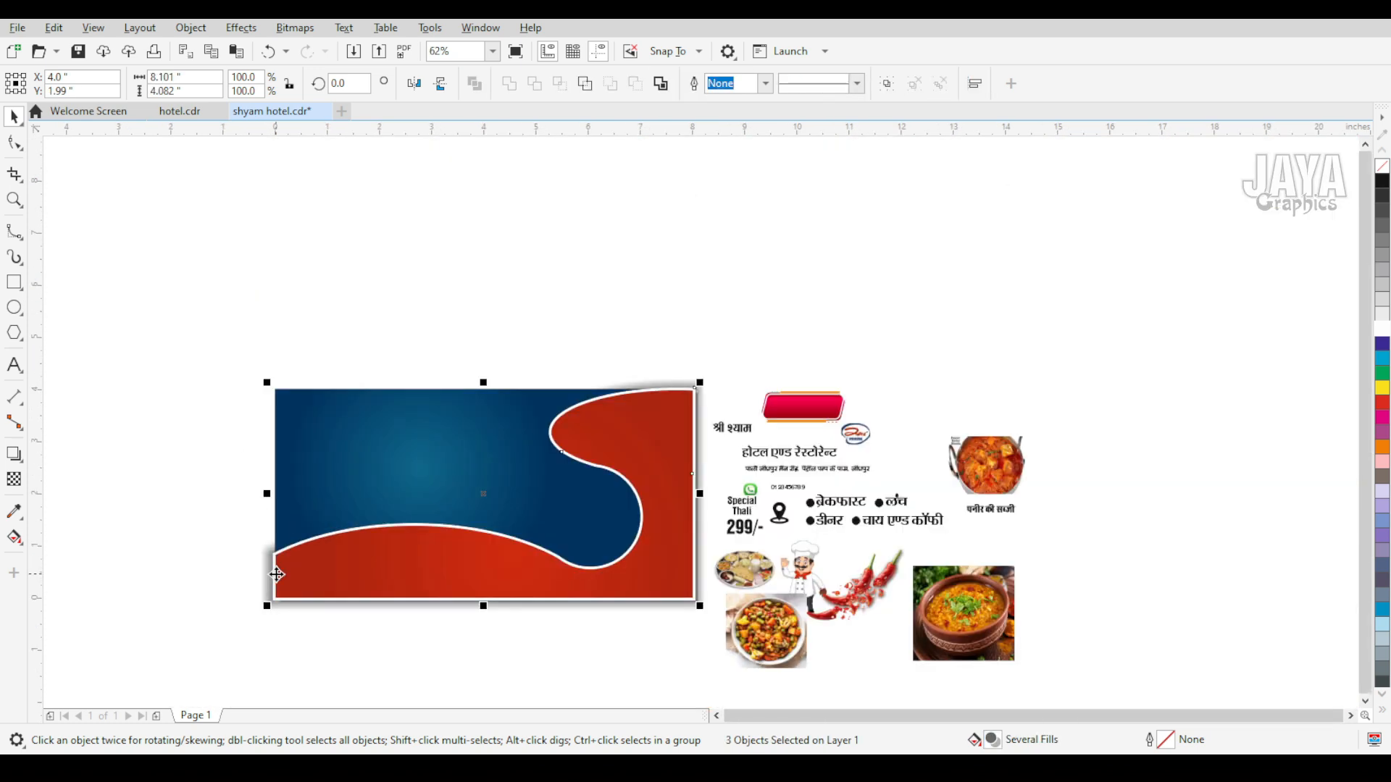
{"action": "key", "text": "ctrl+g"}
Move the background group partly off the page and PowerClip it inside the page-sized rectangle
{"action": "left_click_drag", "start_coordinate": [476, 515], "coordinate": [436, 531]}
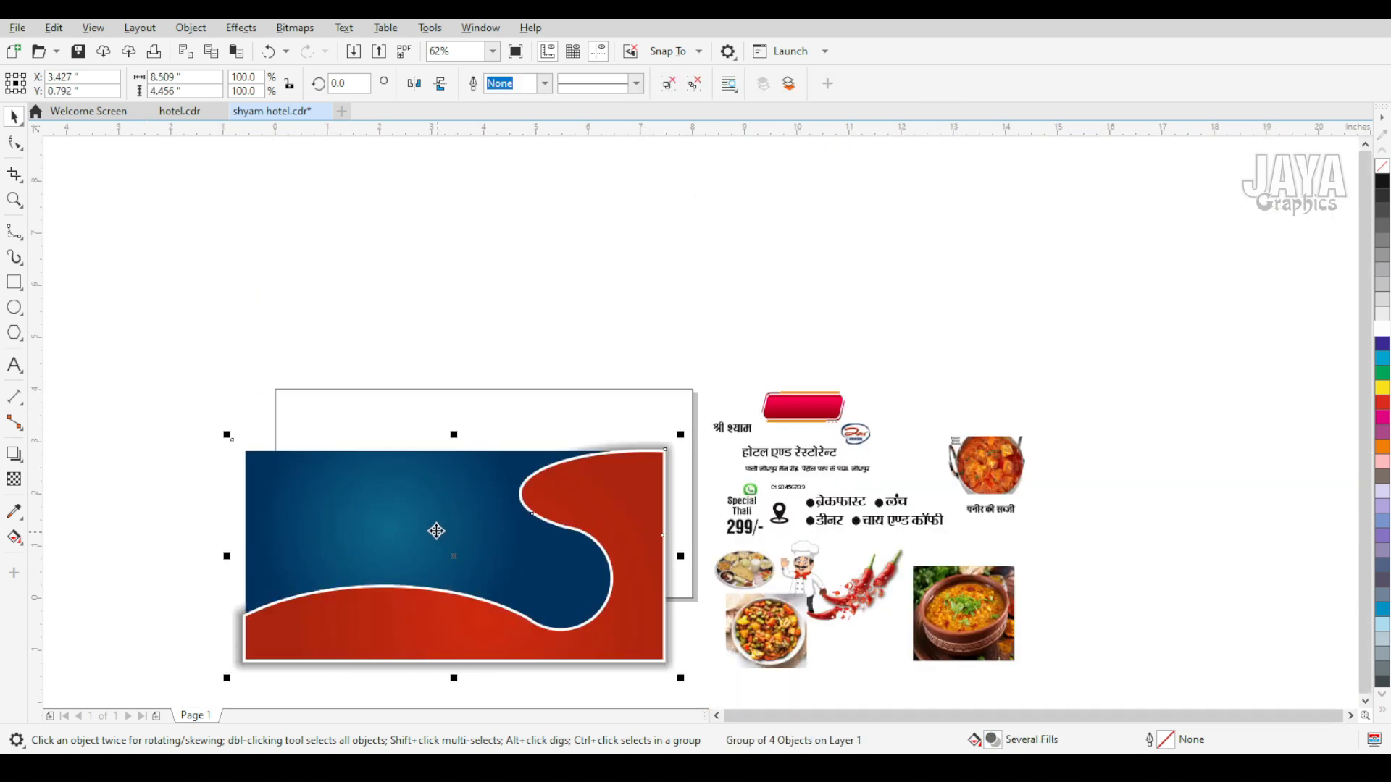
{"action": "left_click", "coordinate": [190, 28]}
{"action": "mouse_move", "coordinate": [221, 94]}
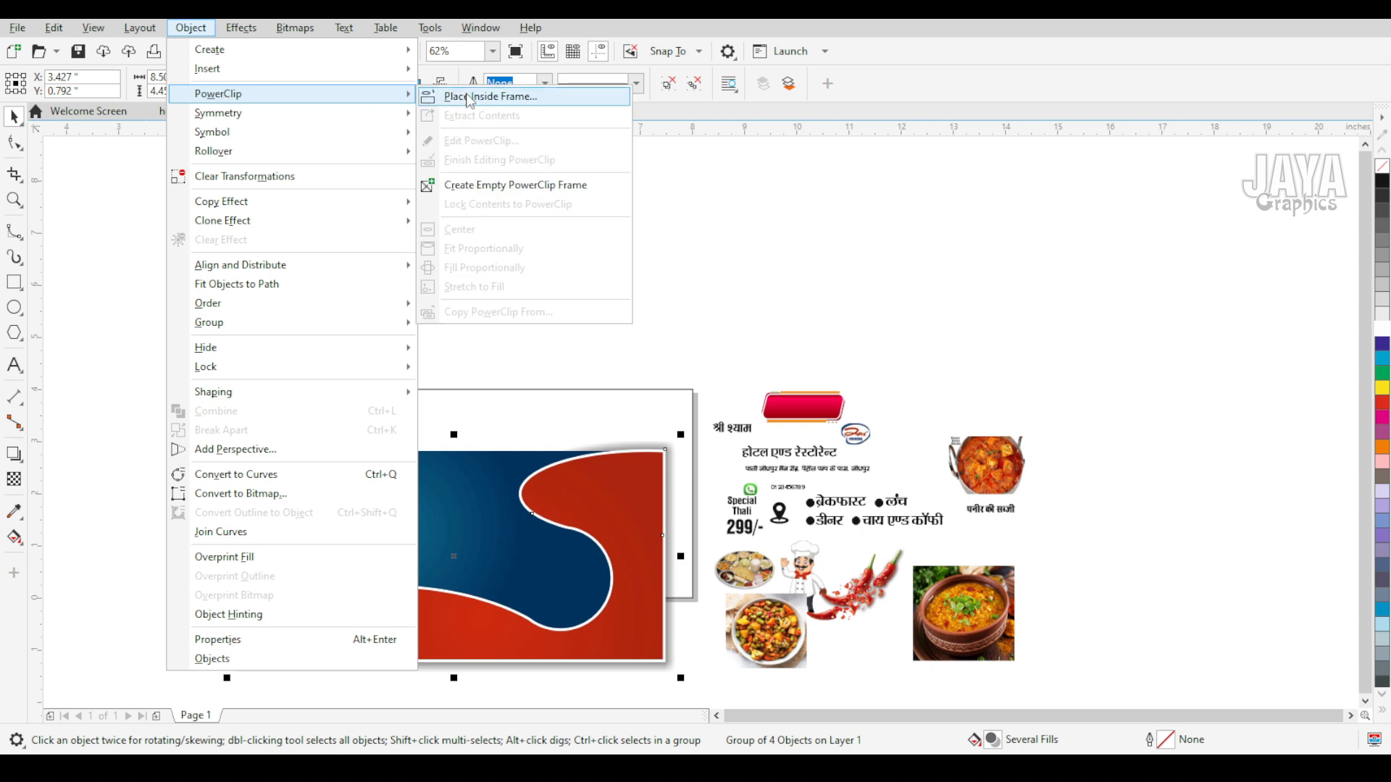
{"action": "left_click", "coordinate": [478, 96]}
{"action": "left_click", "coordinate": [446, 405]}
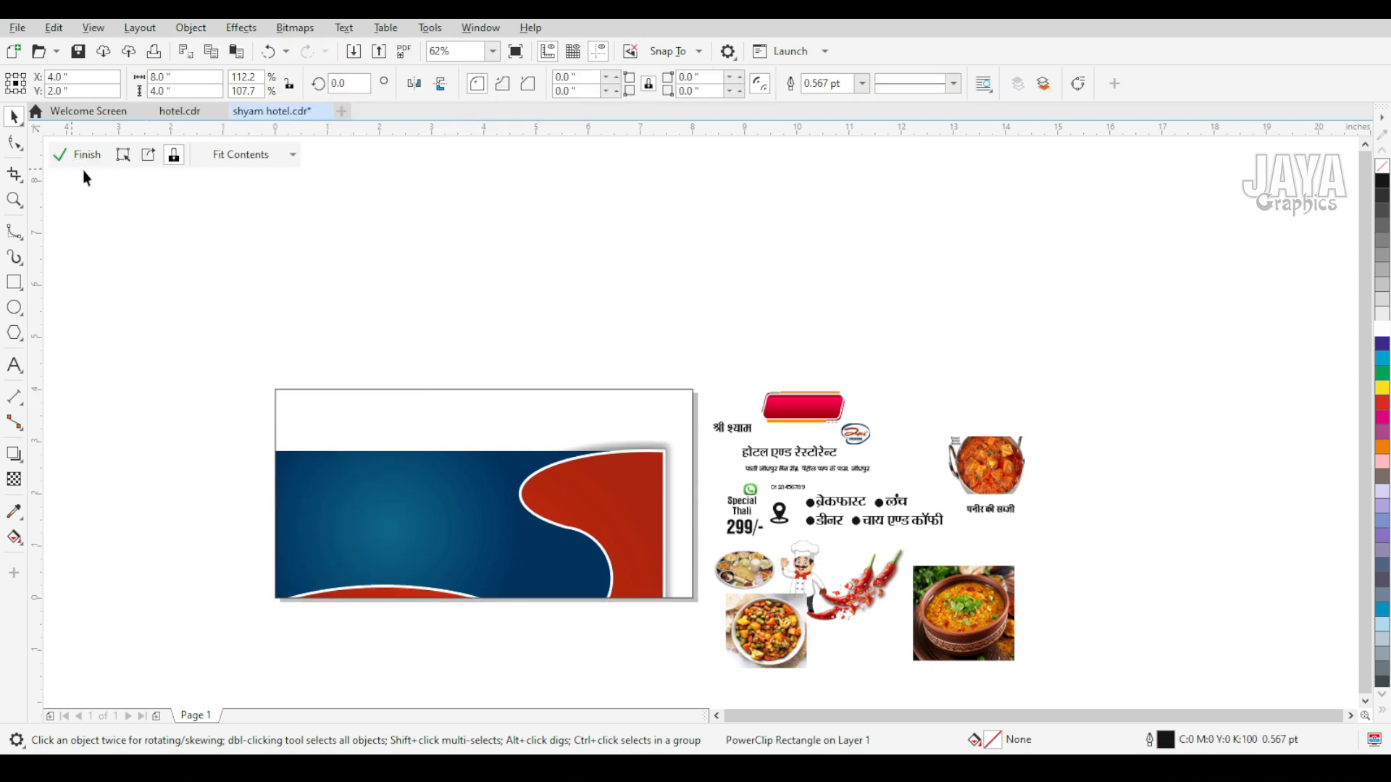
Edit the PowerClip contents and align the background group with the frame, centred at about X 4.001, Y 1.972 inches
{"action": "left_click", "coordinate": [78, 155]}
{"action": "left_click_drag", "start_coordinate": [458, 482], "coordinate": [457, 470]}
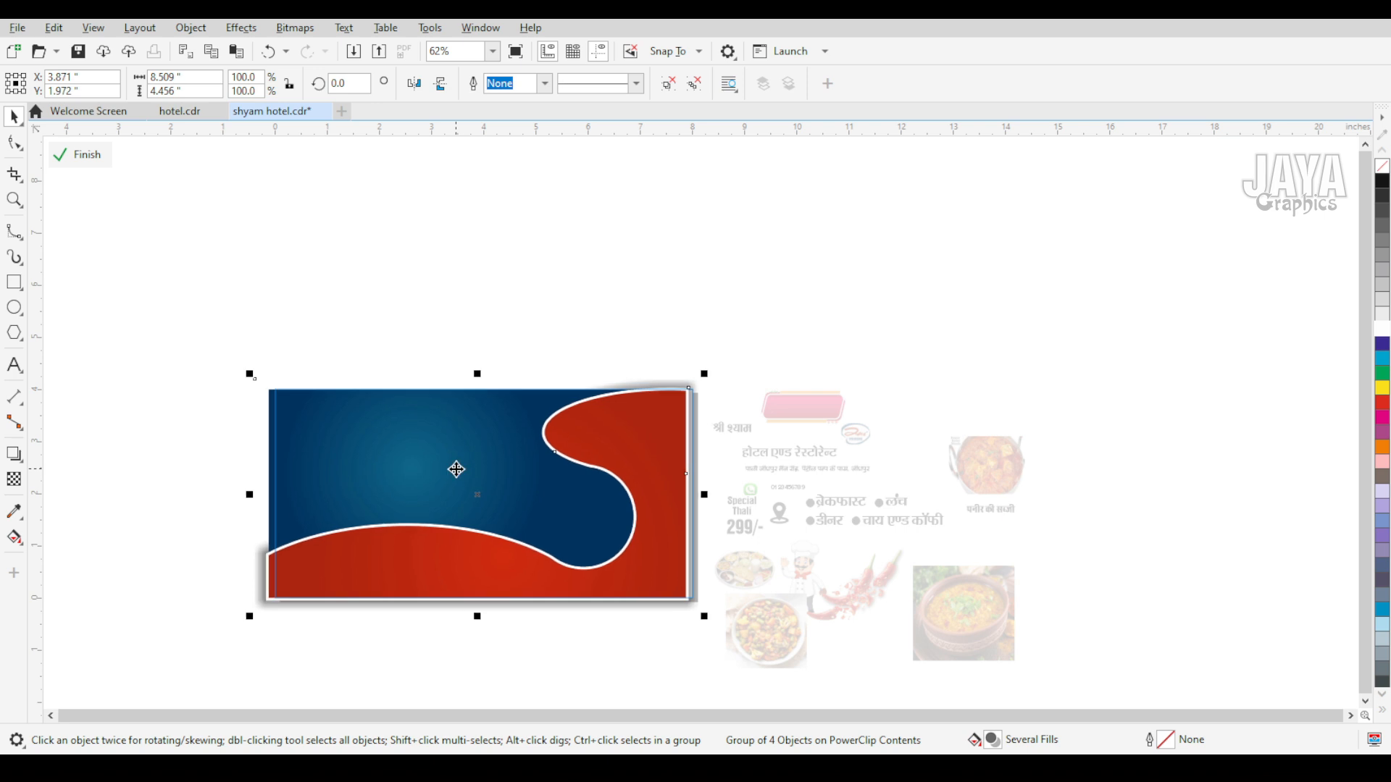
{"action": "scroll", "coordinate": [439, 544], "scroll_direction": "up", "scroll_amount": 2}
{"action": "key", "text": "Right"}
{"action": "key", "text": "Right"}
{"action": "key", "text": "Right"}
{"action": "key", "text": "Right"}
{"action": "key", "text": "Right"}
{"action": "key", "text": "Right"}
{"action": "key", "text": "Right"}
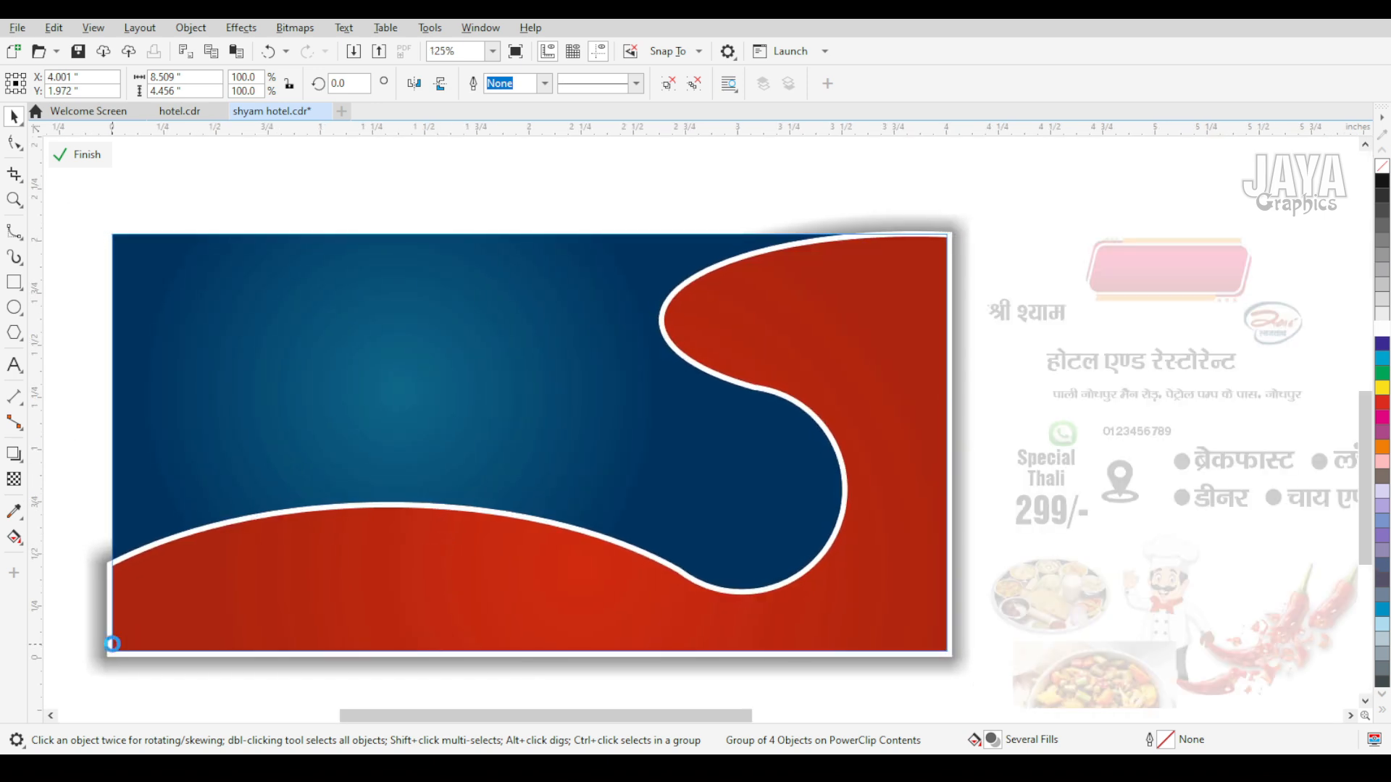
{"action": "scroll", "coordinate": [110, 643], "scroll_direction": "up", "scroll_amount": 4}
{"action": "scroll", "coordinate": [119, 641], "scroll_direction": "down", "scroll_amount": 3}
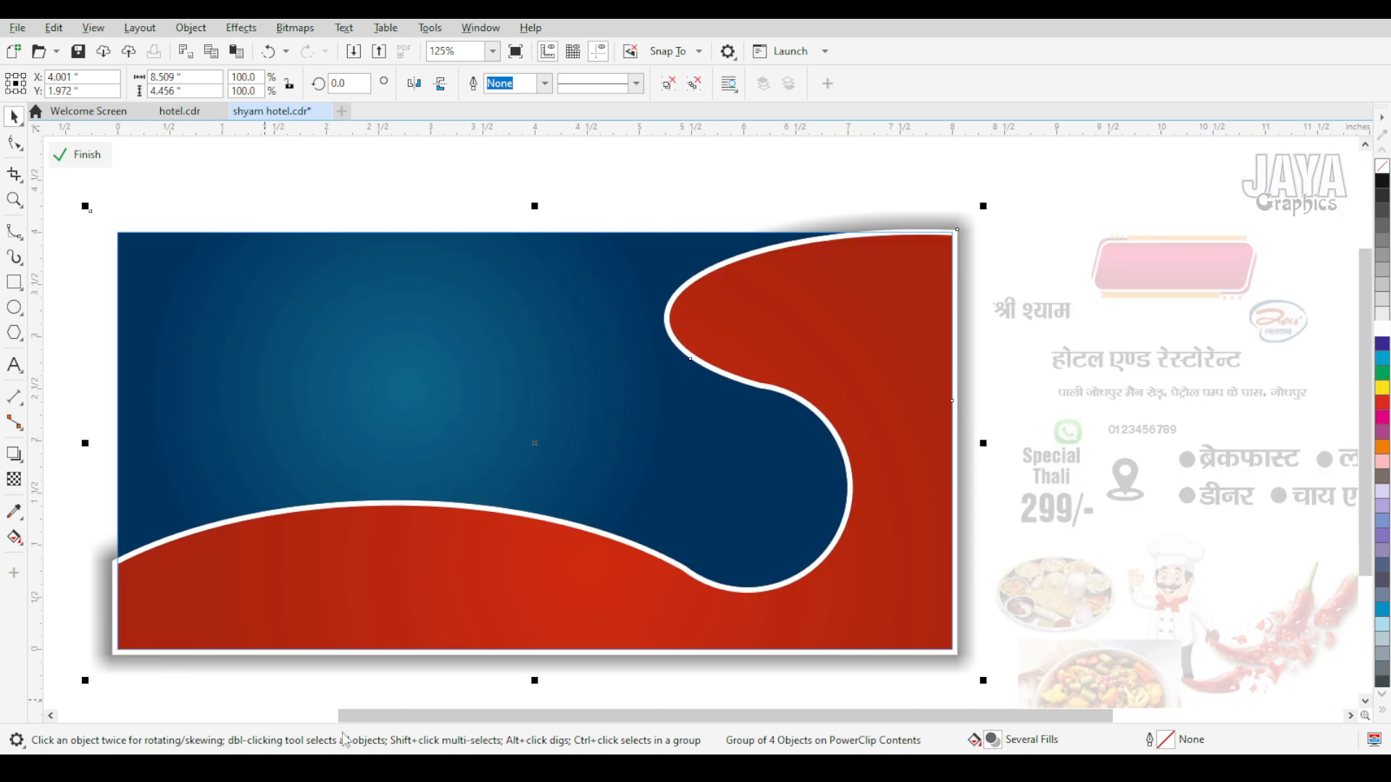
{"action": "scroll", "coordinate": [509, 677], "scroll_direction": "up", "scroll_amount": 2}
{"action": "key", "text": "Down"}
{"action": "scroll", "coordinate": [510, 671], "scroll_direction": "down", "scroll_amount": 3}
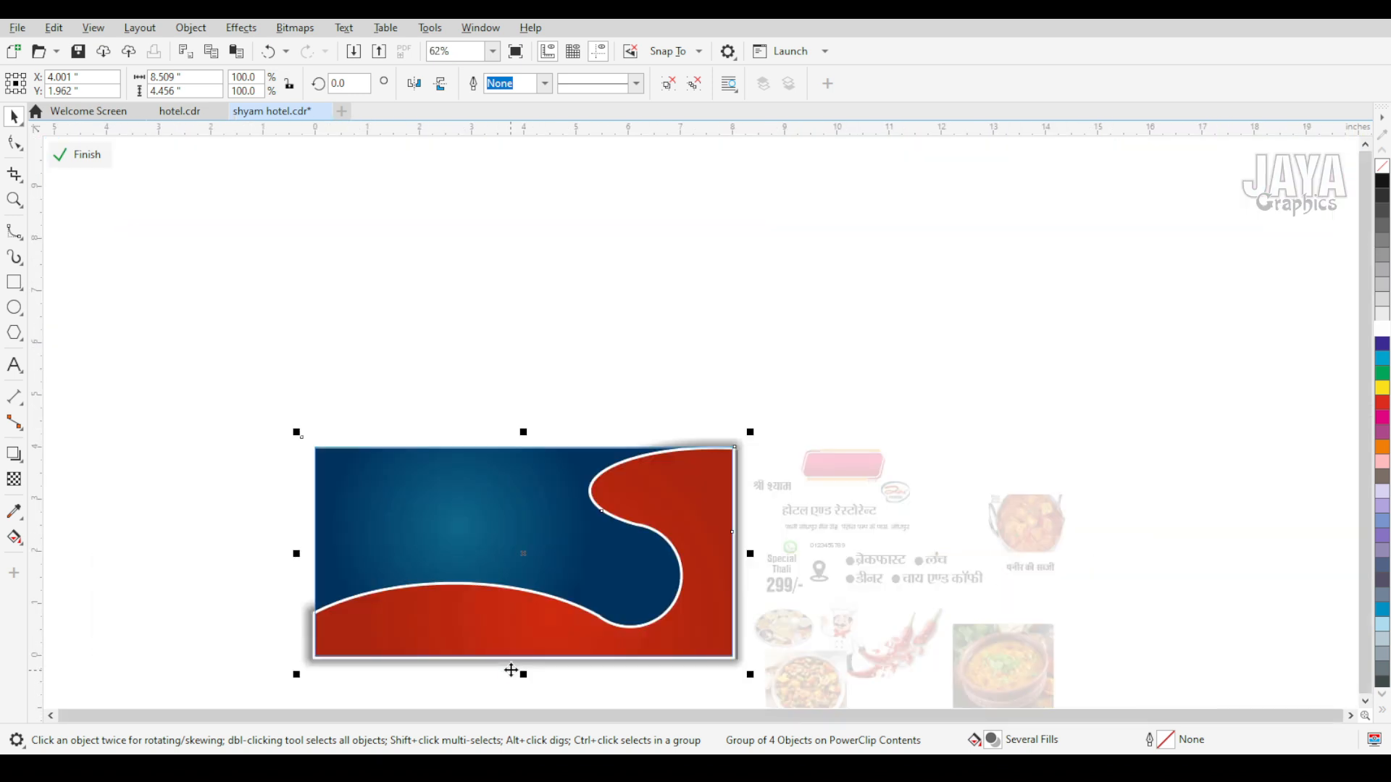
{"action": "key", "text": "Up"}
{"action": "scroll", "coordinate": [628, 639], "scroll_direction": "up", "scroll_amount": 3}
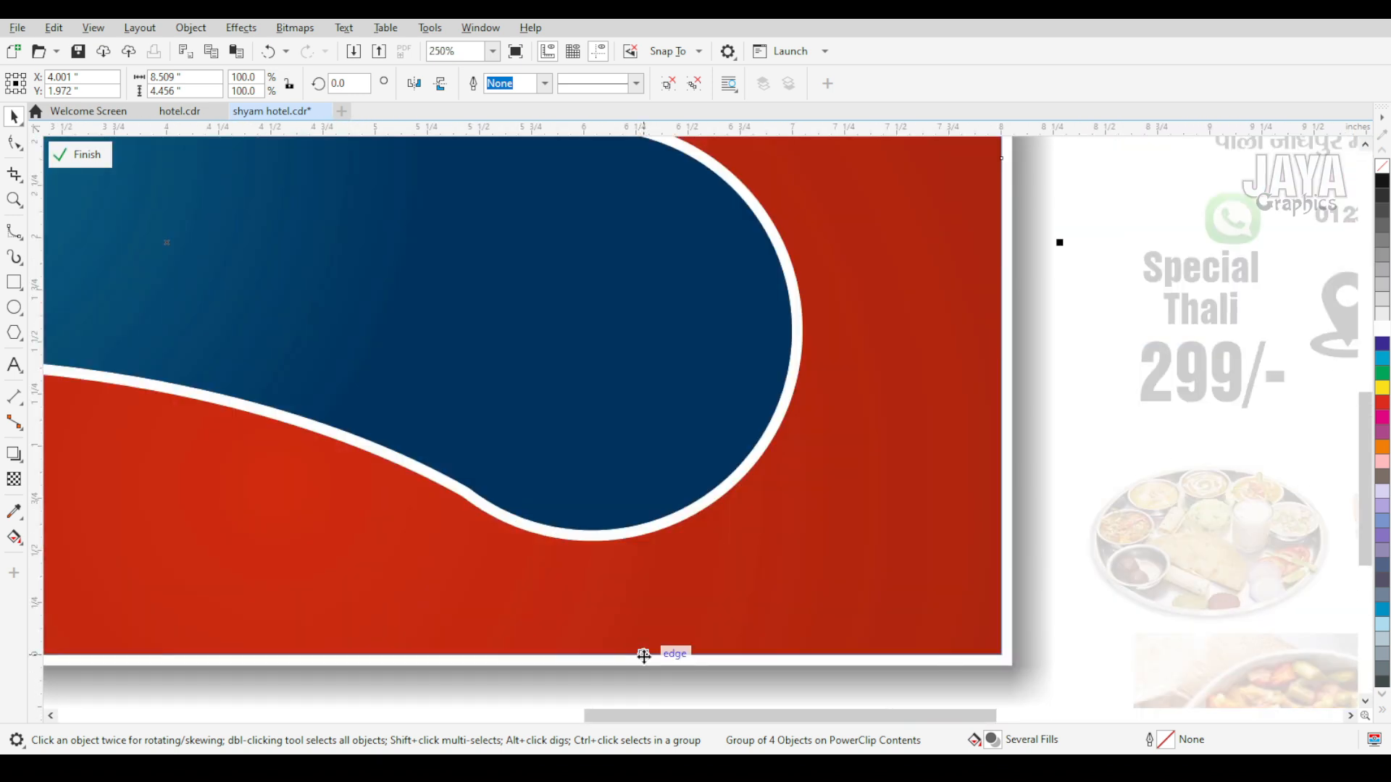
{"action": "scroll", "coordinate": [639, 655], "scroll_direction": "down", "scroll_amount": 3}
Ungroup the background group inside the PowerClip frame
{"action": "left_click", "coordinate": [231, 536]}
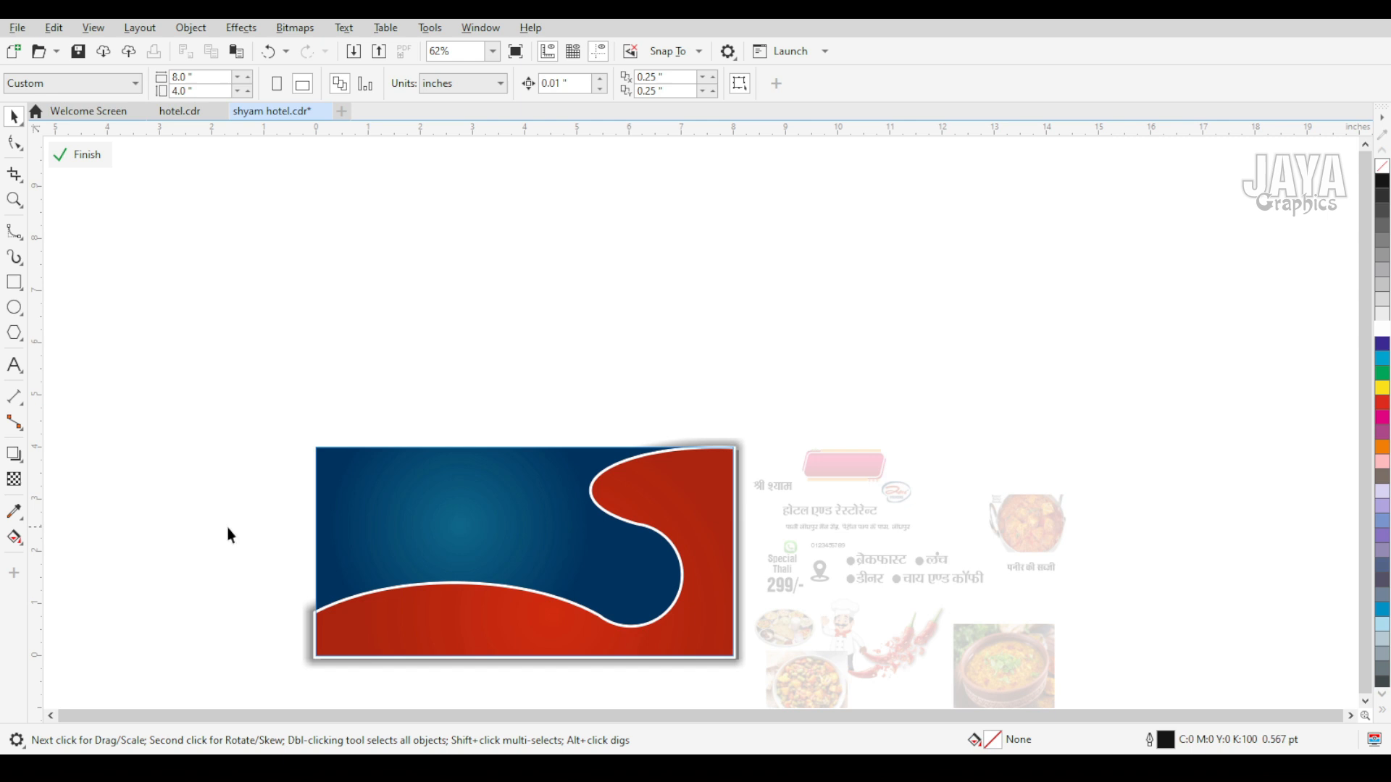
{"action": "left_click", "coordinate": [564, 624]}
{"action": "left_click", "coordinate": [694, 83]}
{"action": "left_click", "coordinate": [623, 224]}
Bring the red curve and its shadowed white contour in front of the blue area and finish editing the PowerClip
{"action": "key", "text": "F2"}
{"action": "left_click_drag", "start_coordinate": [242, 540], "coordinate": [562, 689]}
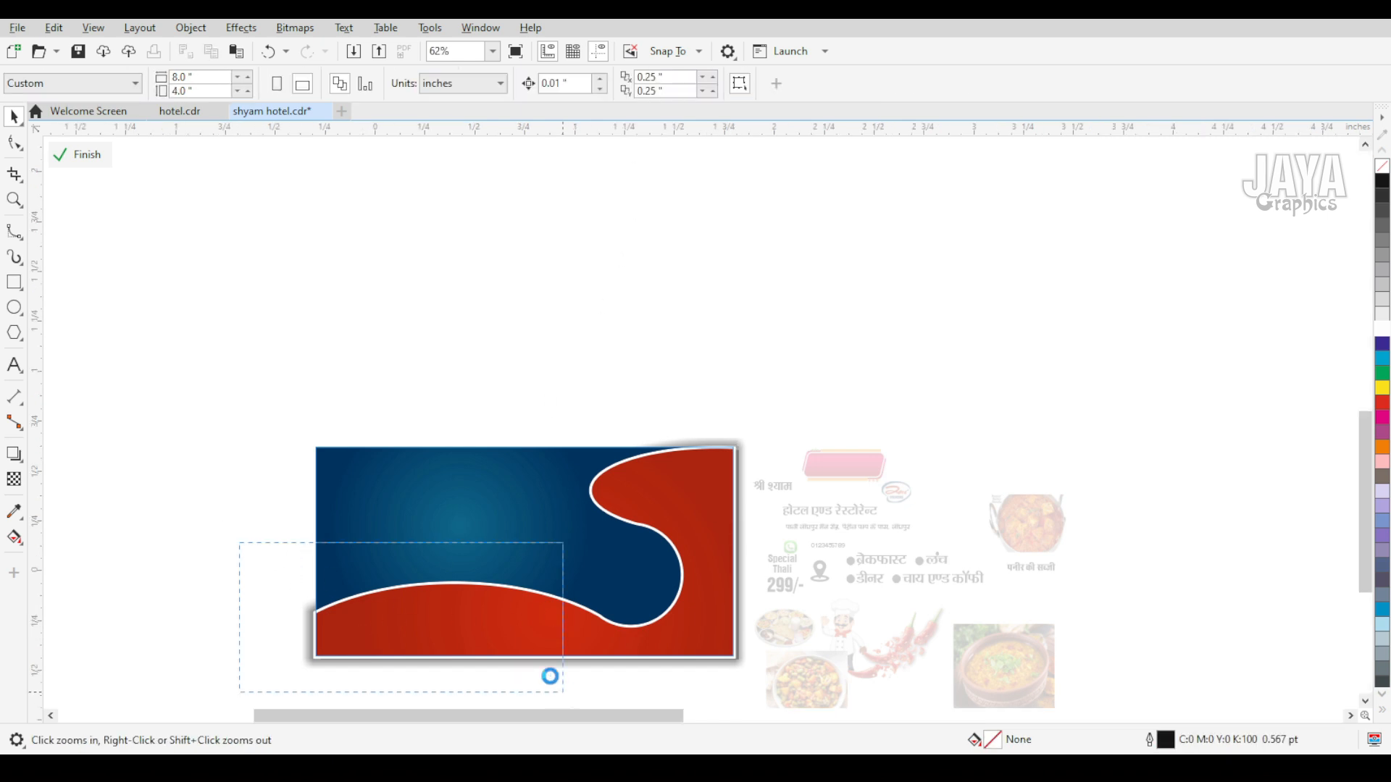
{"action": "left_click", "coordinate": [520, 528]}
{"action": "left_click", "coordinate": [367, 534], "text": "shift"}
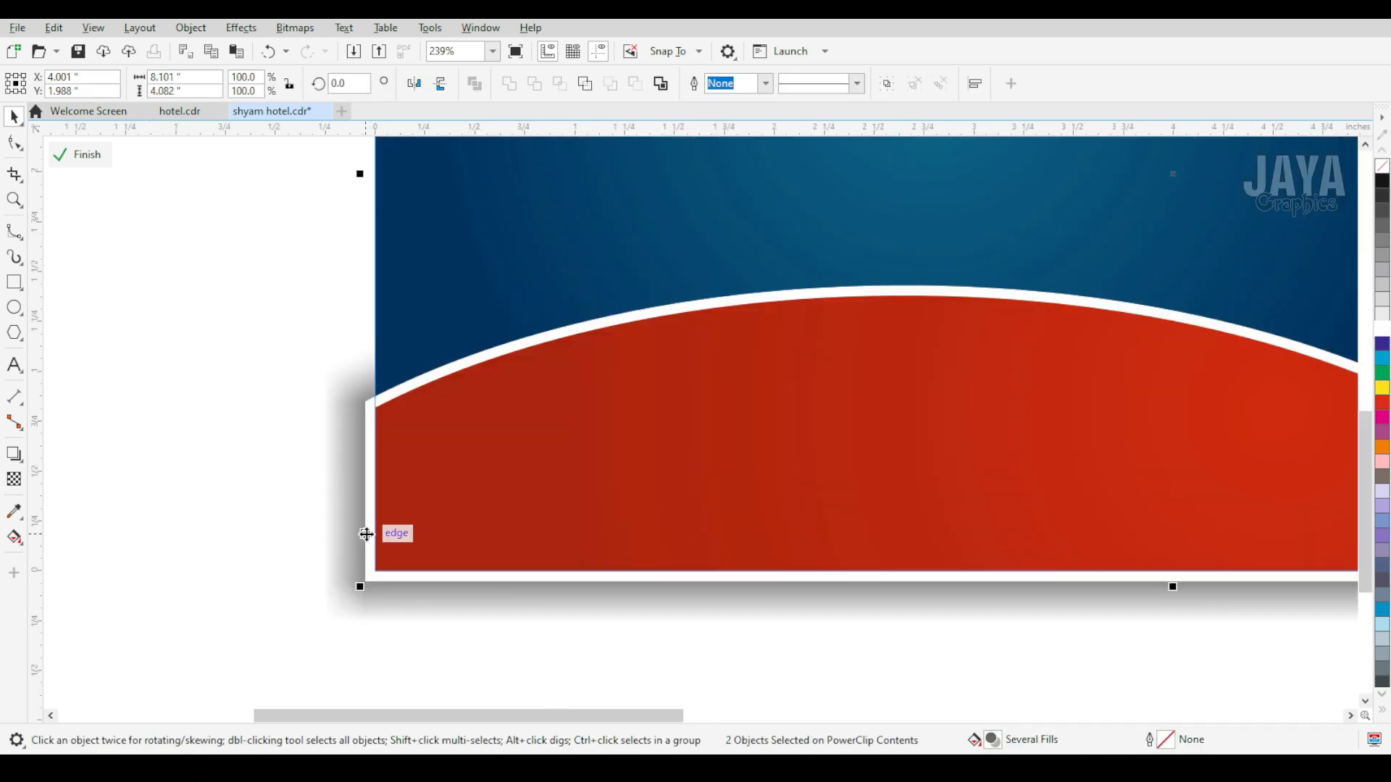
{"action": "key", "text": "shift+Page_Up"}
{"action": "scroll", "coordinate": [366, 535], "scroll_direction": "down", "scroll_amount": 3}
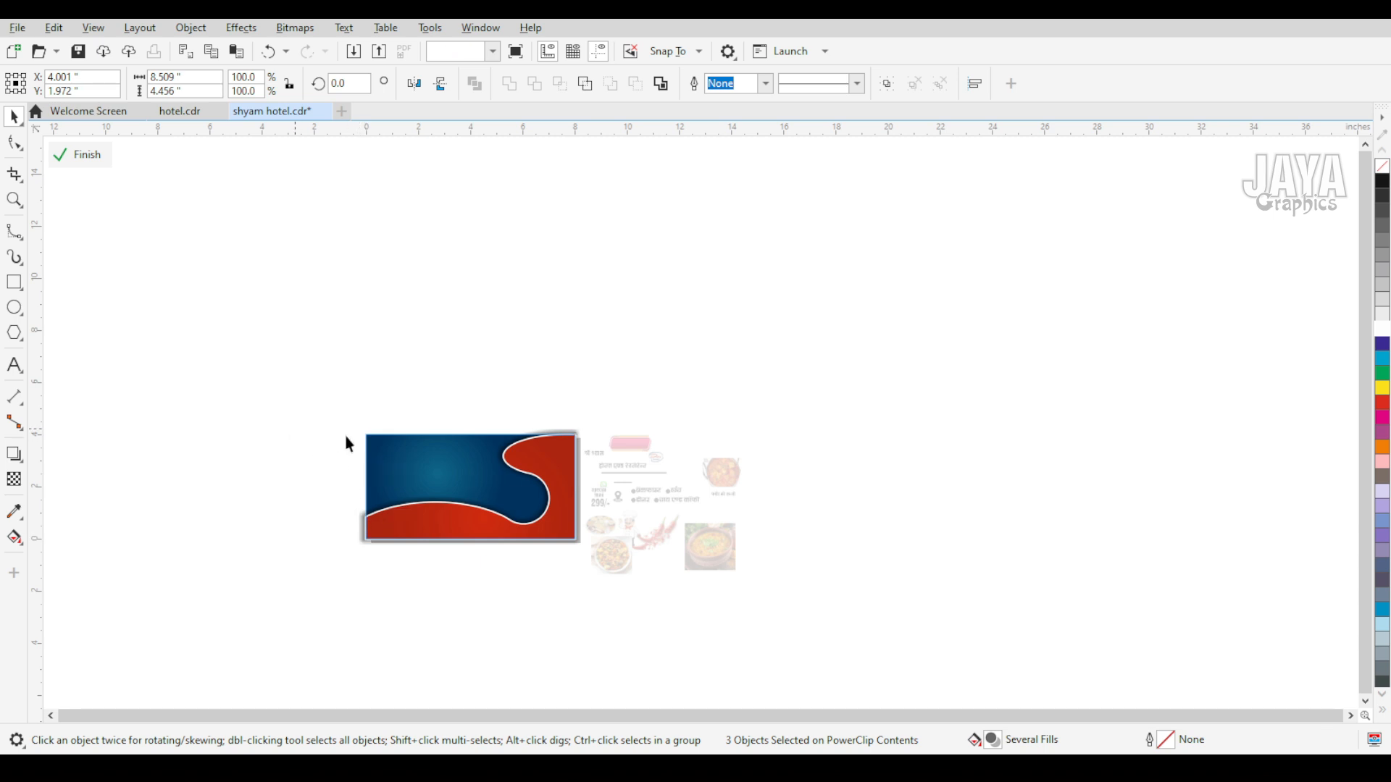
{"action": "left_click", "coordinate": [333, 391]}
{"action": "key", "text": "F2"}
{"action": "left_click_drag", "start_coordinate": [332, 391], "coordinate": [612, 566]}
{"action": "left_click", "coordinate": [97, 152]}
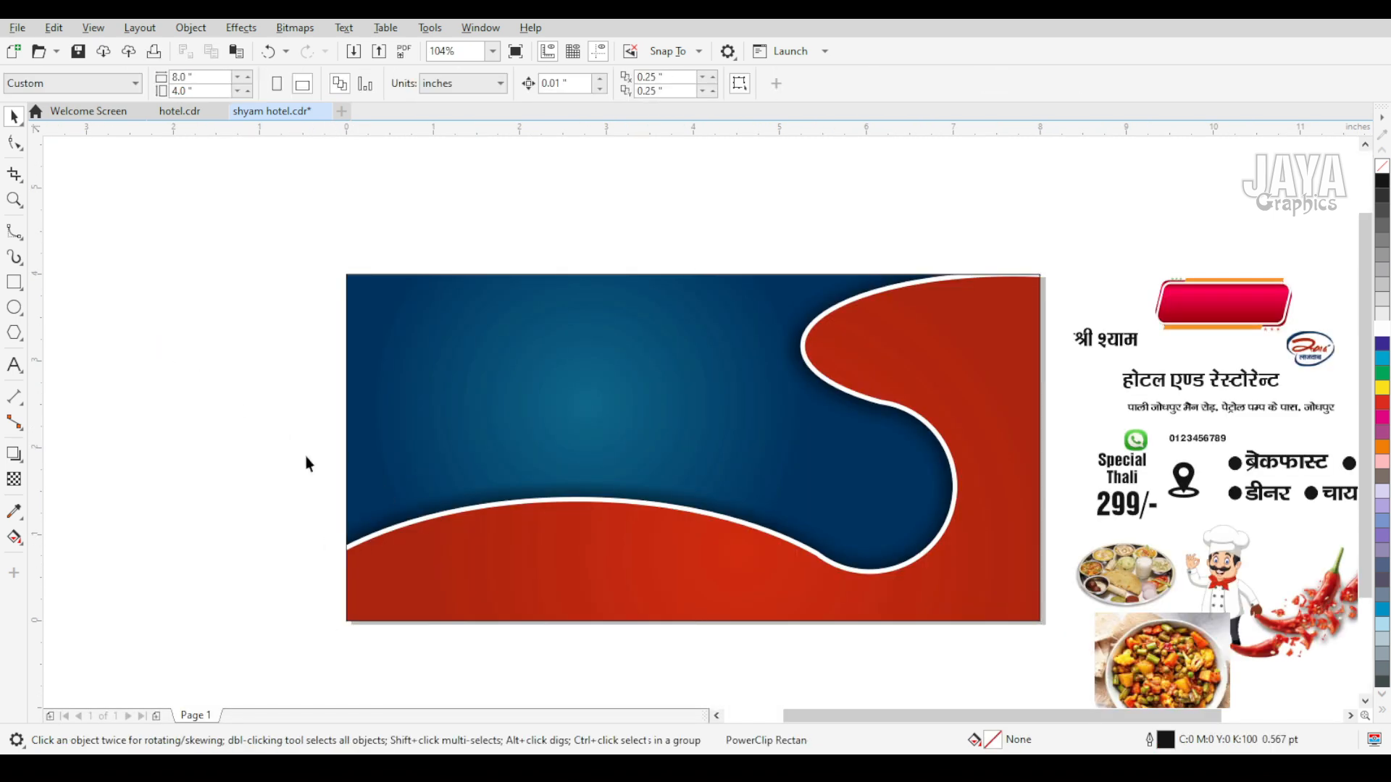
Place the thali platter image where the card's blue area meets the red curve, enlarged to about 2.54 × 1.63 inches
{"action": "scroll", "coordinate": [323, 466], "scroll_direction": "down", "scroll_amount": 2}
{"action": "key", "text": "F2"}
{"action": "key", "text": "shift+F4"}
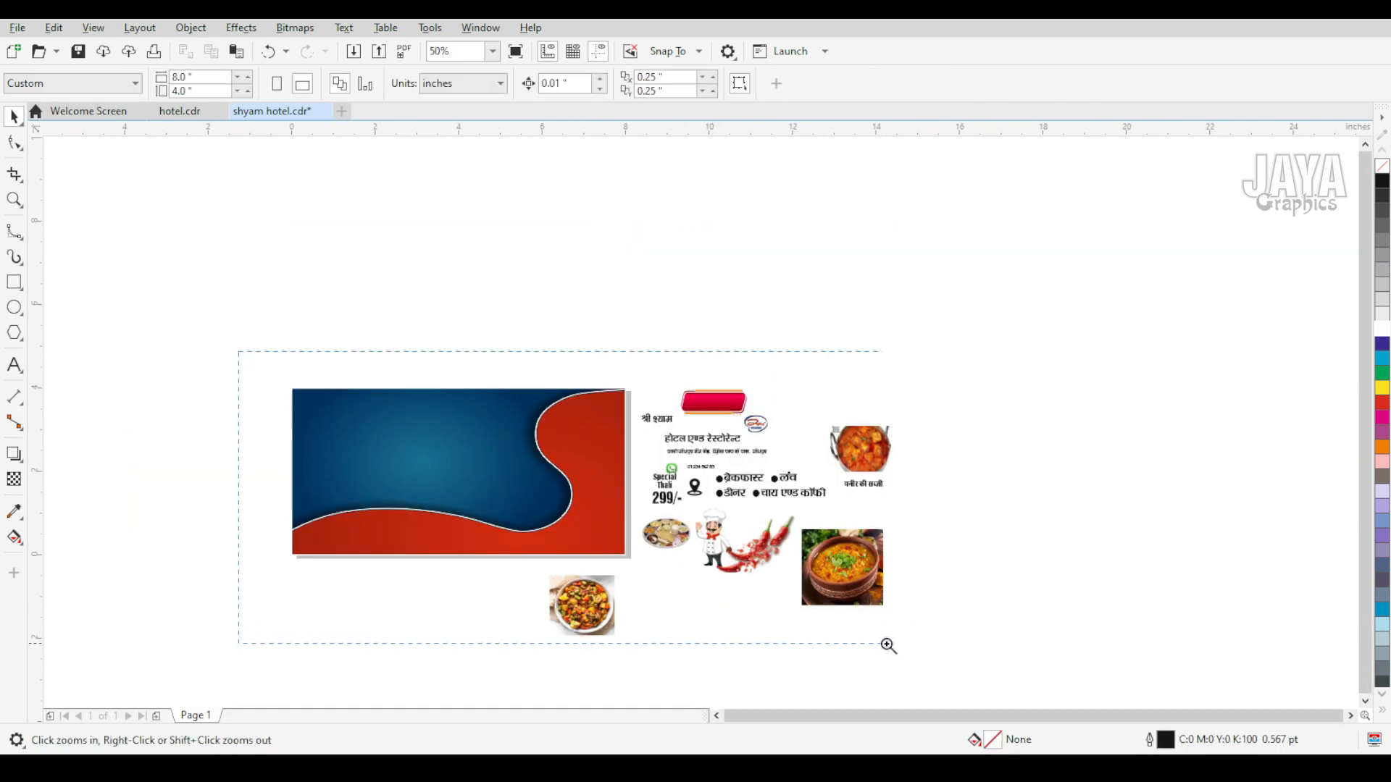
{"action": "key", "text": "shift+F4"}
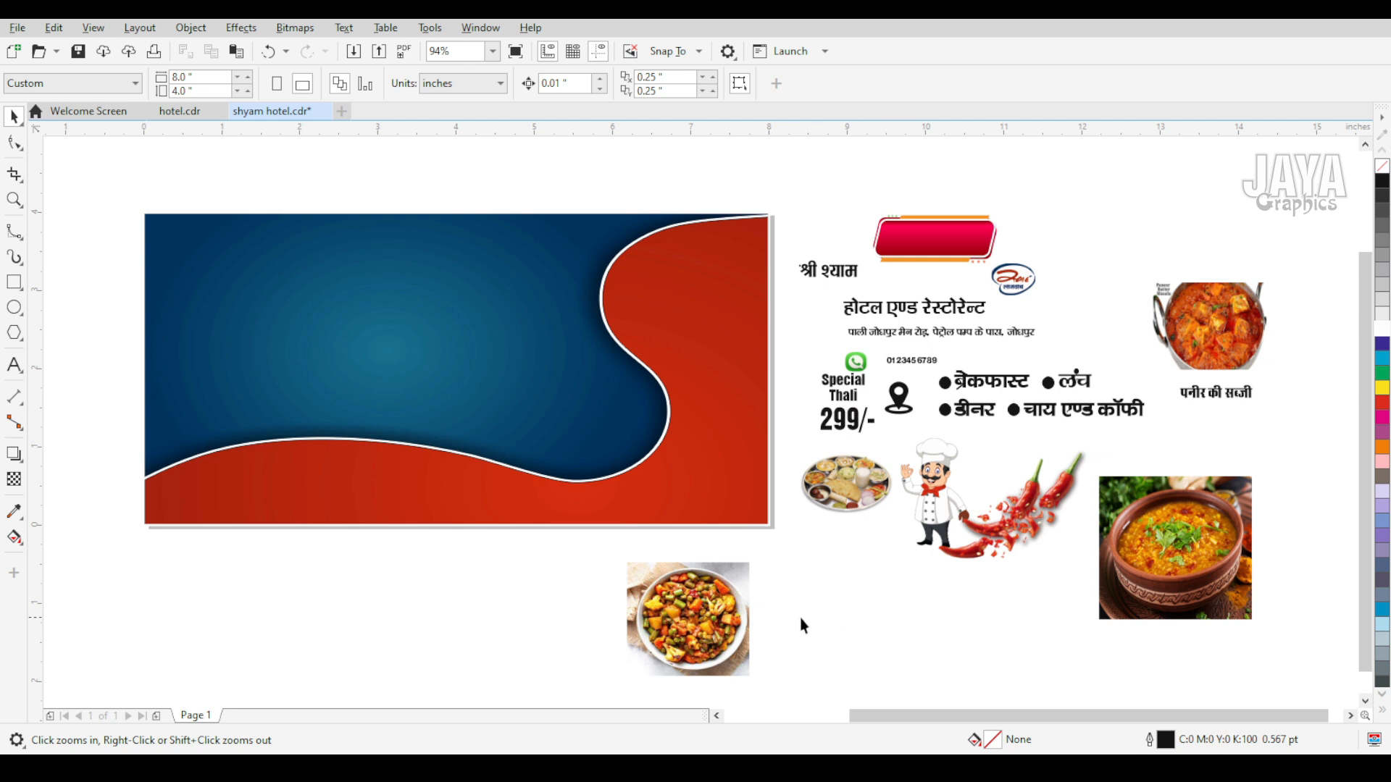
{"action": "left_click_drag", "start_coordinate": [845, 521], "coordinate": [693, 481]}
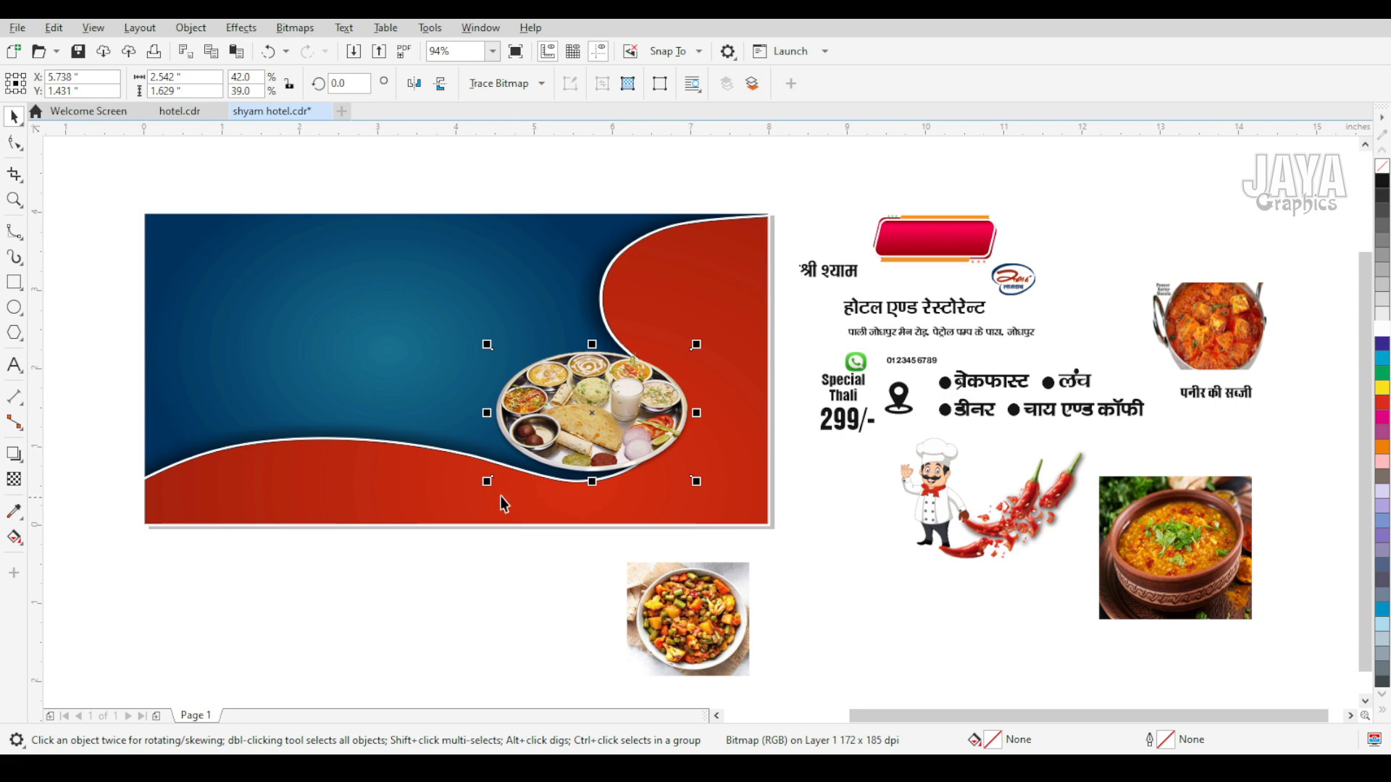
Enlarge the thali platter image to about 2.92 × 1.87 inches and lower it slightly over the red curve
{"action": "left_click_drag", "start_coordinate": [487, 481], "coordinate": [471, 505]}
{"action": "left_click_drag", "start_coordinate": [612, 444], "coordinate": [609, 452]}
{"action": "key", "text": "z"}
{"action": "left_click", "coordinate": [594, 564]}
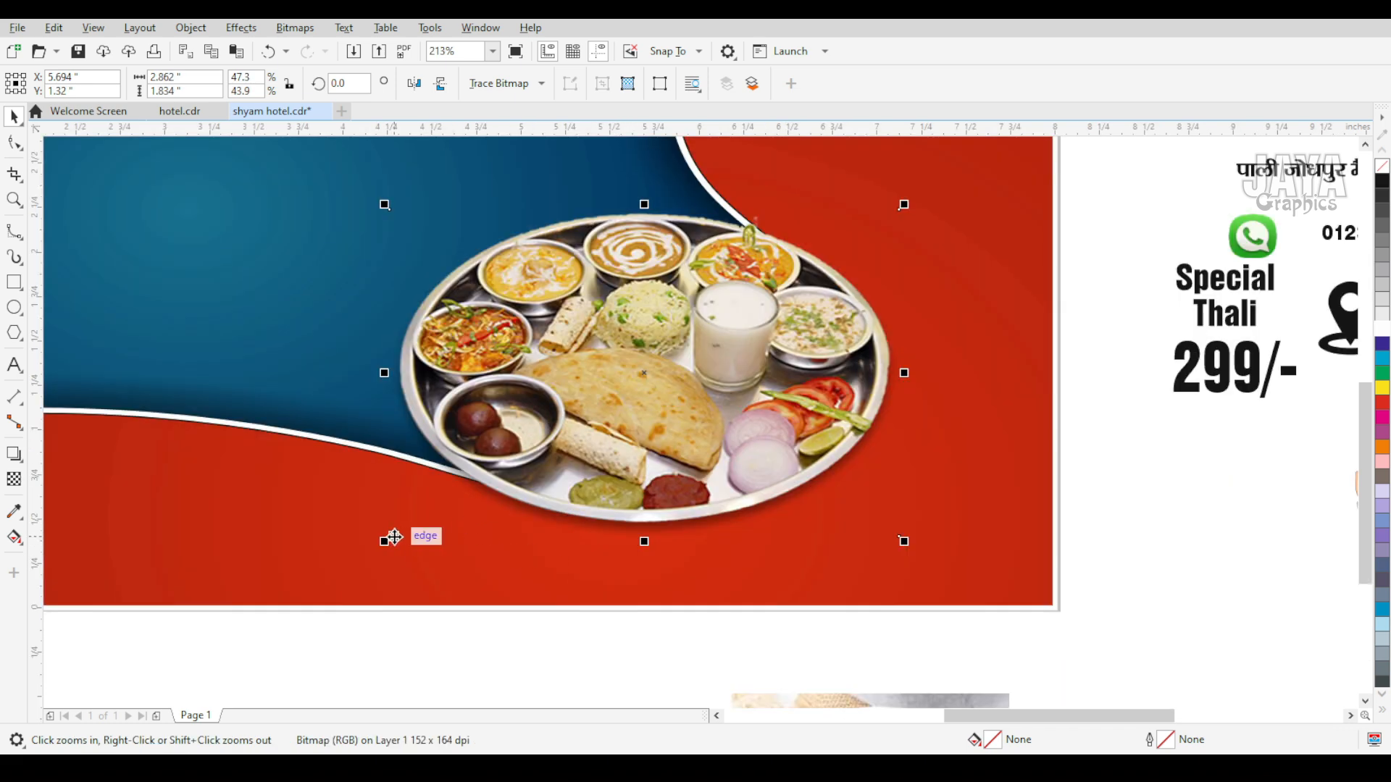
{"action": "left_click_drag", "start_coordinate": [386, 543], "coordinate": [375, 558]}
{"action": "scroll", "coordinate": [375, 557], "scroll_direction": "down", "scroll_amount": 2}
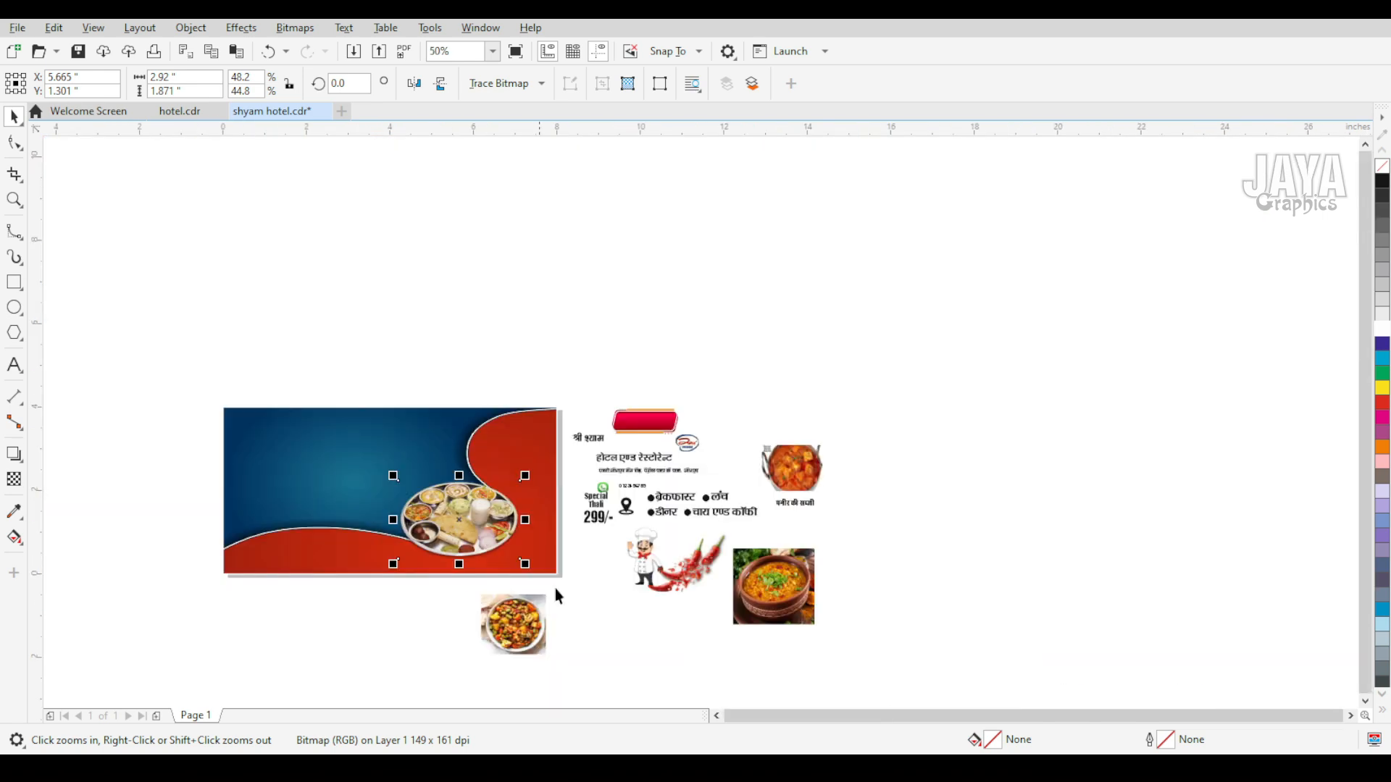
Shift the thali platter image slightly to the right, to about X 5.825 inches
{"action": "left_click", "coordinate": [646, 558]}
{"action": "key", "text": "F2"}
{"action": "left_click_drag", "start_coordinate": [329, 367], "coordinate": [707, 645]}
{"action": "left_click", "coordinate": [602, 482]}
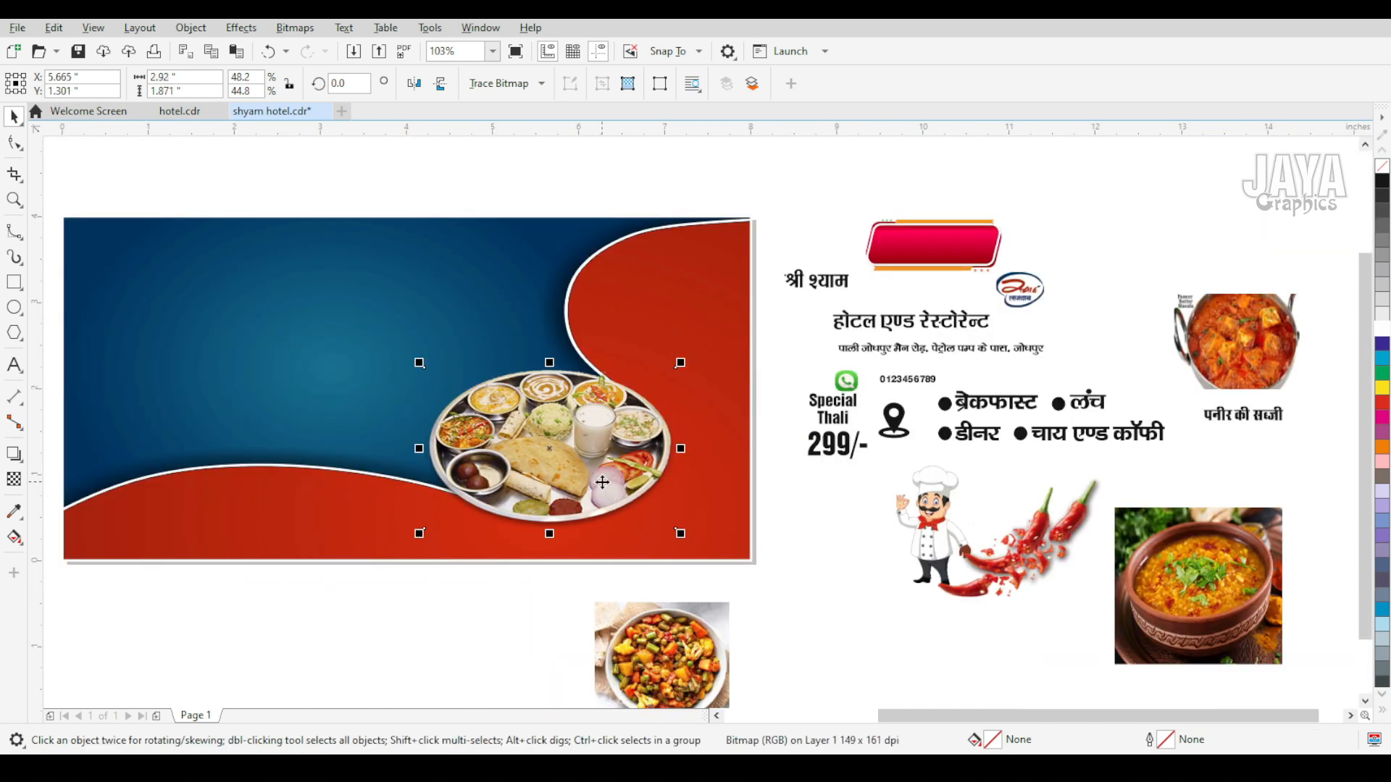
{"action": "left_click_drag", "start_coordinate": [602, 482], "coordinate": [616, 483]}
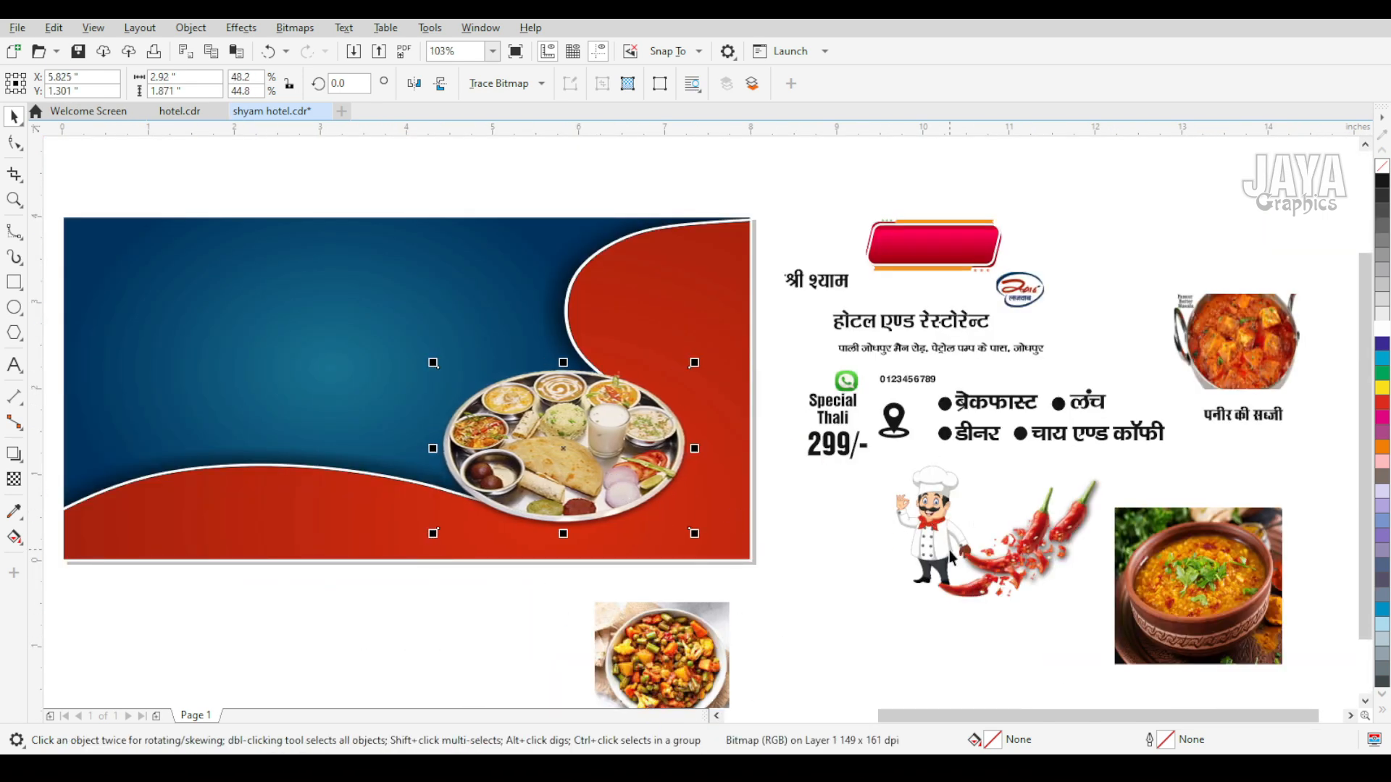
Place the chef image above the thali platter at the blue and red boundary, enlarged to about 1.59 × 2.54 inches
{"action": "left_click", "coordinate": [935, 540]}
{"action": "left_click_drag", "start_coordinate": [911, 529], "coordinate": [555, 306]}
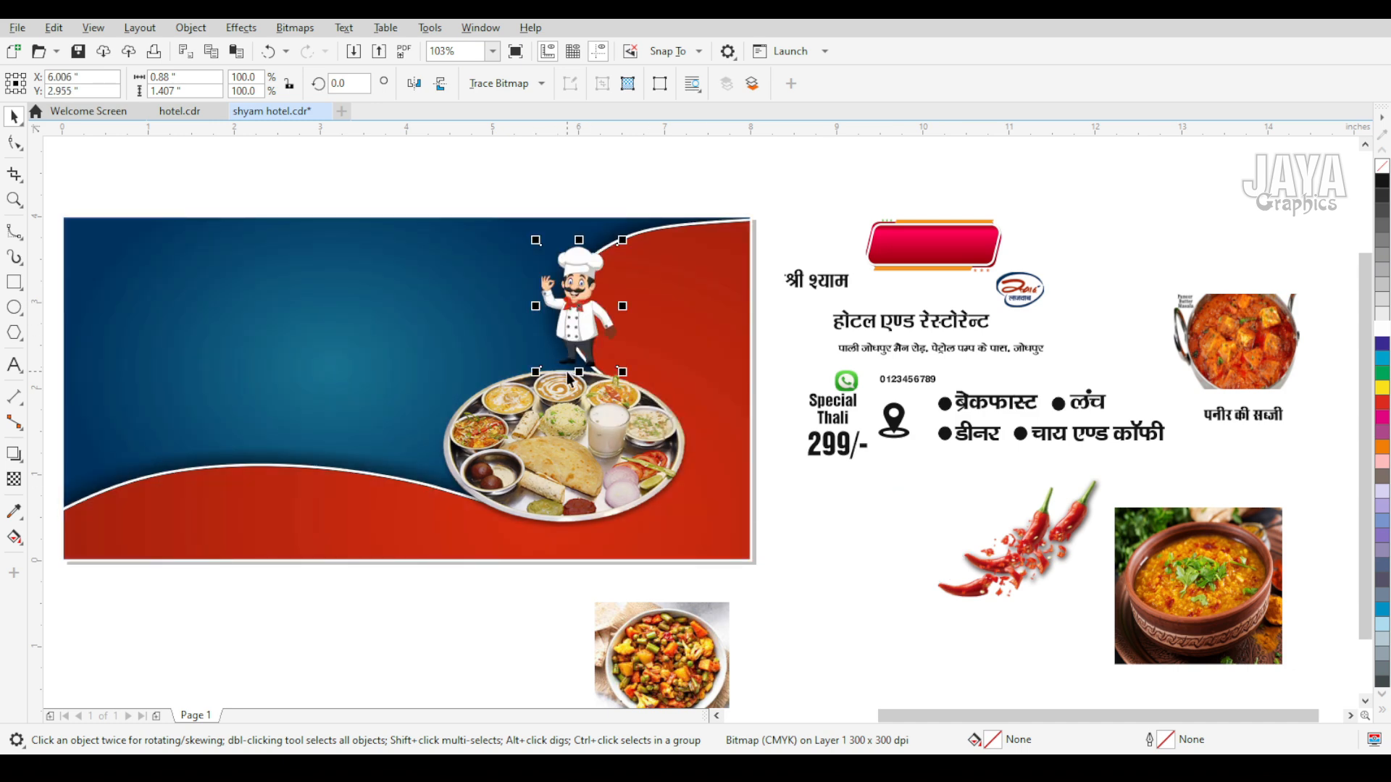
{"action": "left_click_drag", "start_coordinate": [531, 376], "coordinate": [508, 429]}
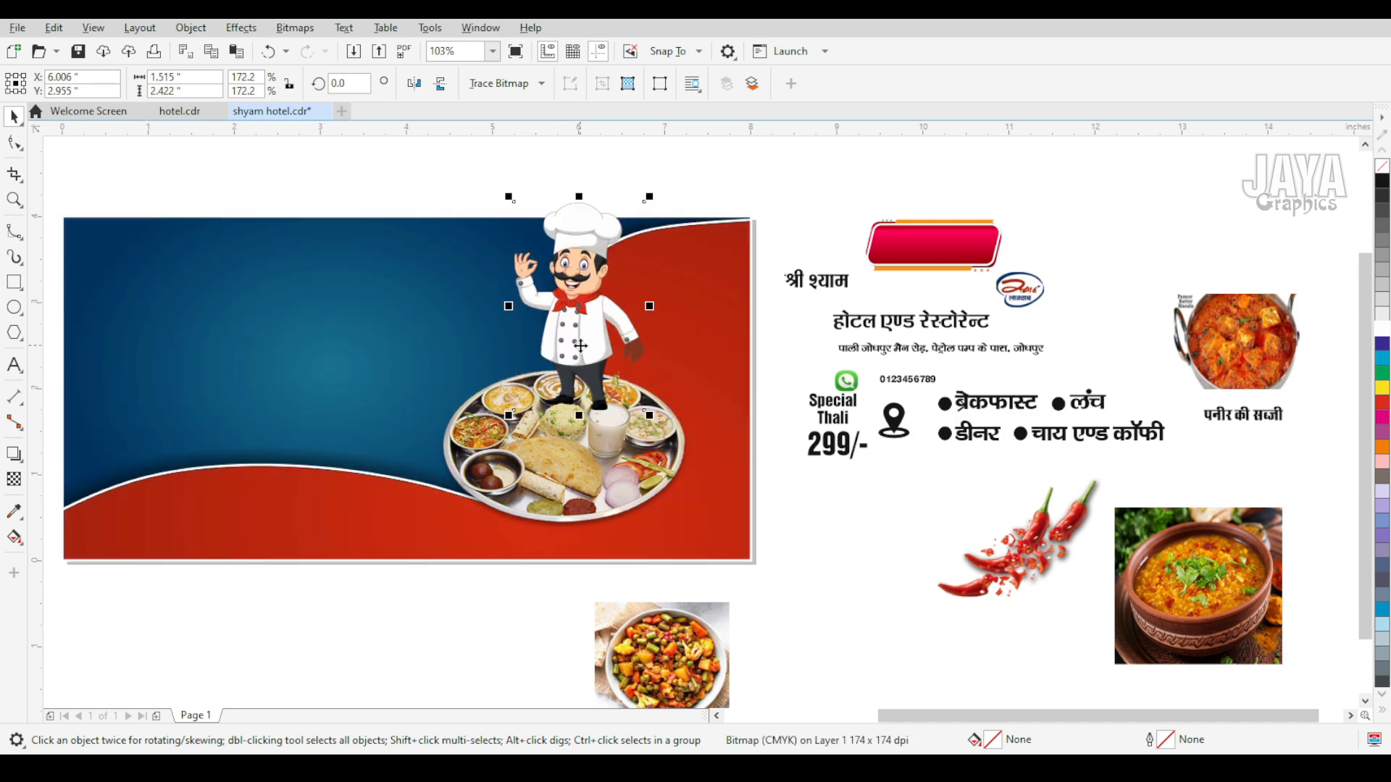
{"action": "left_click", "coordinate": [589, 506]}
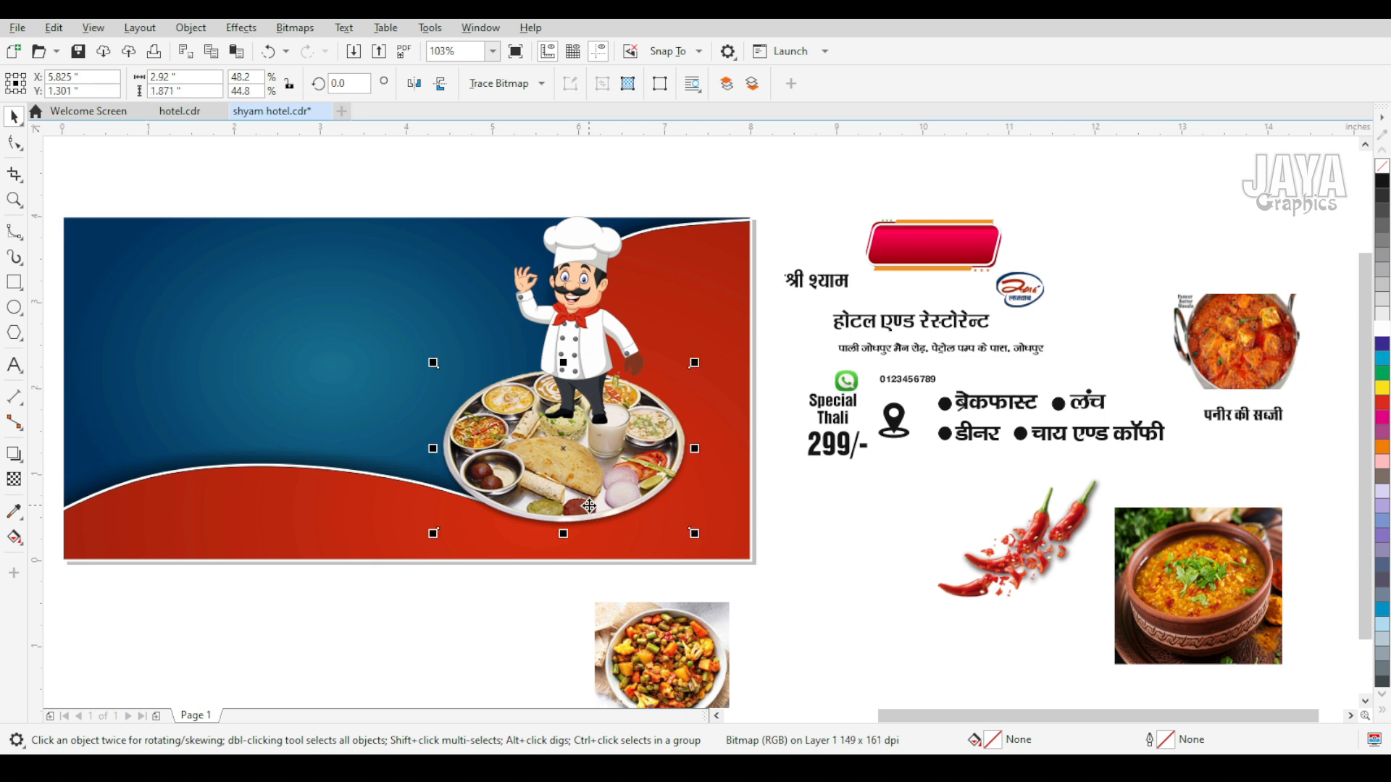
{"action": "left_click", "coordinate": [586, 430]}
{"action": "left_click_drag", "start_coordinate": [509, 429], "coordinate": [502, 439]}
{"action": "key", "text": "Down"}
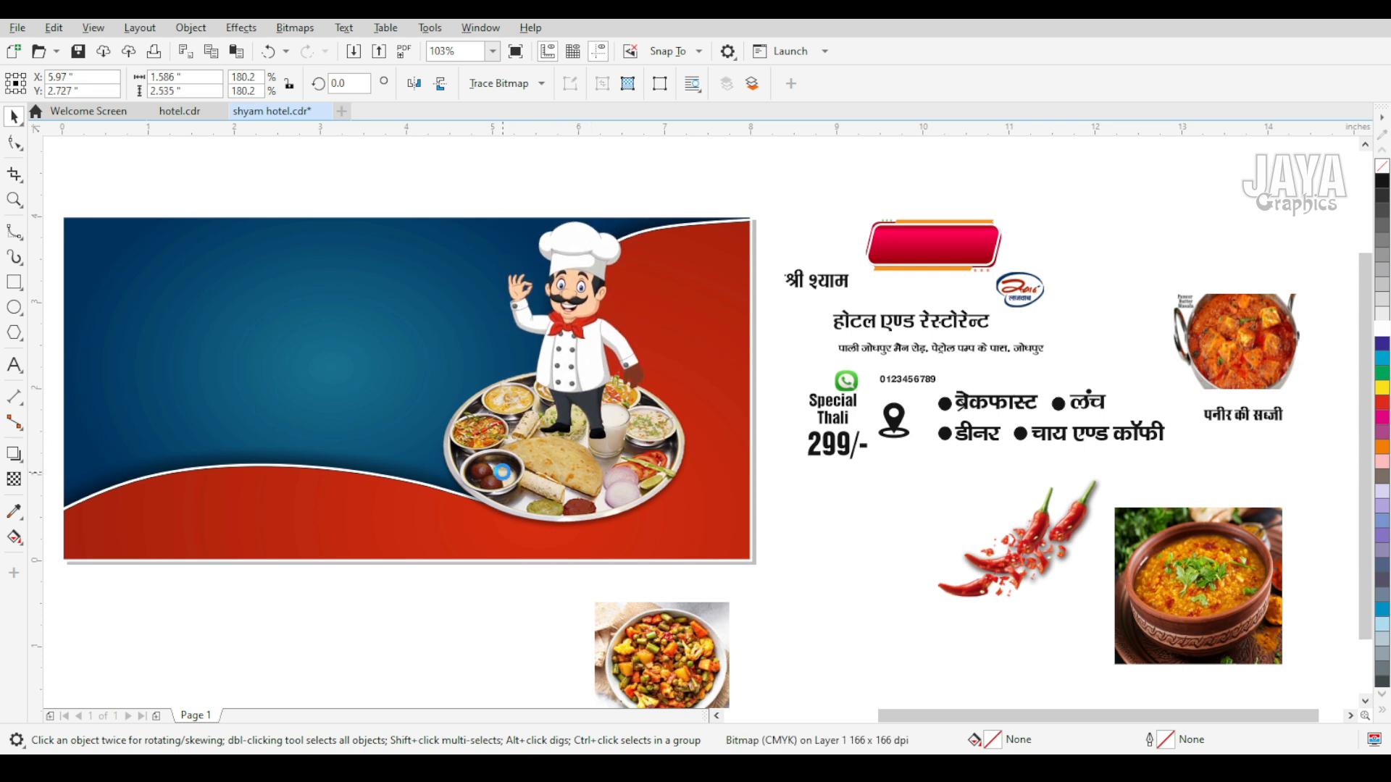
Bring the thali platter in front of the chef and reduce it to about 2.75 × 1.76 inches
{"action": "left_click", "coordinate": [578, 500]}
{"action": "key", "text": "shift+Page_Up"}
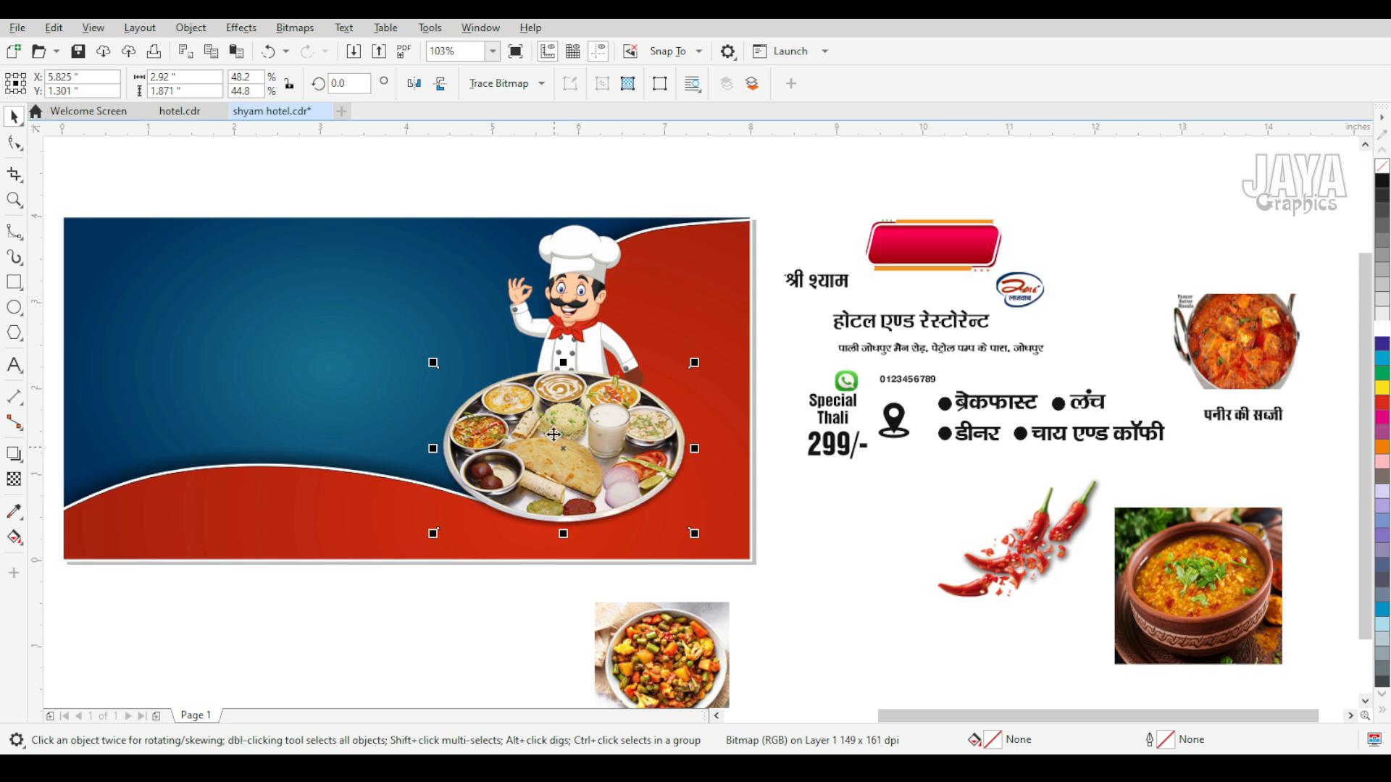
{"action": "scroll", "coordinate": [498, 359], "scroll_direction": "down", "scroll_amount": 3}
{"action": "scroll", "coordinate": [537, 352], "scroll_direction": "up", "scroll_amount": 4}
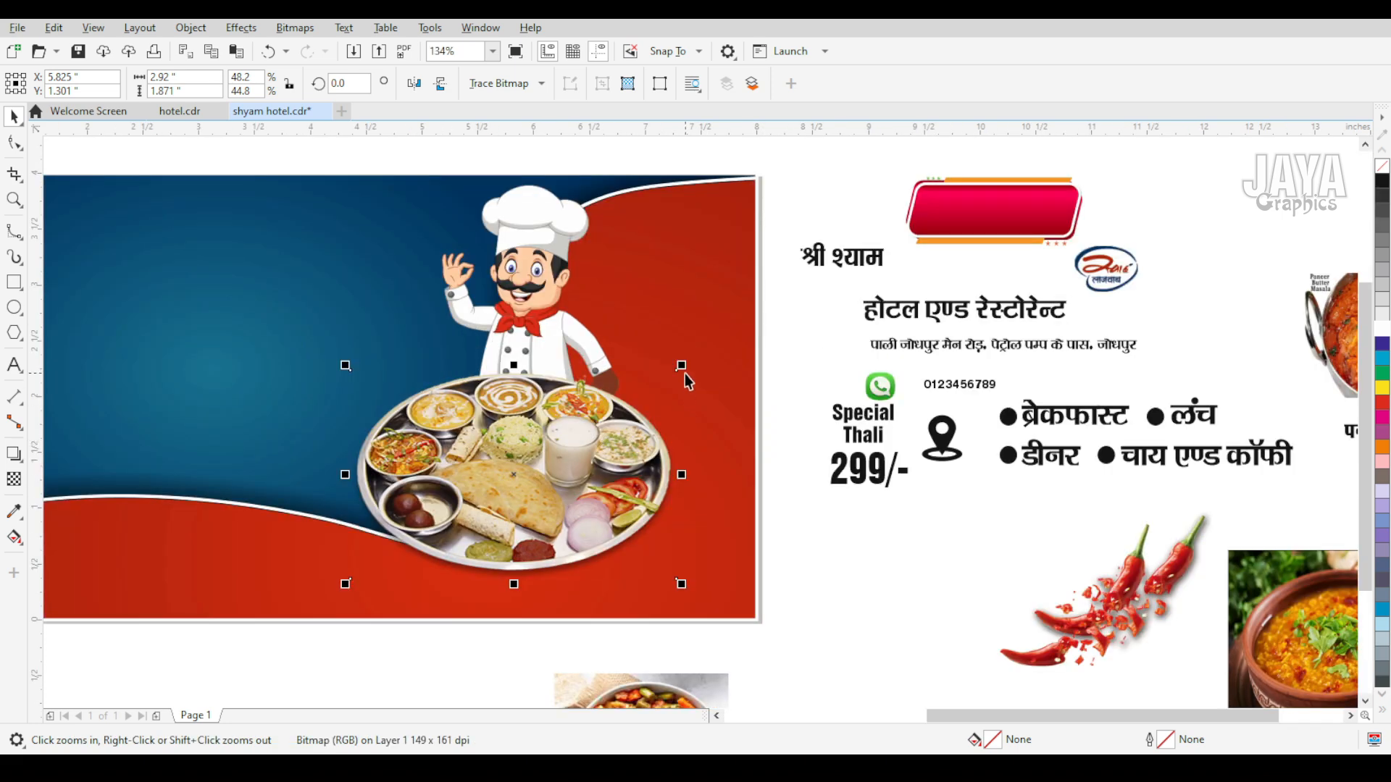
{"action": "left_click_drag", "start_coordinate": [681, 365], "coordinate": [664, 378]}
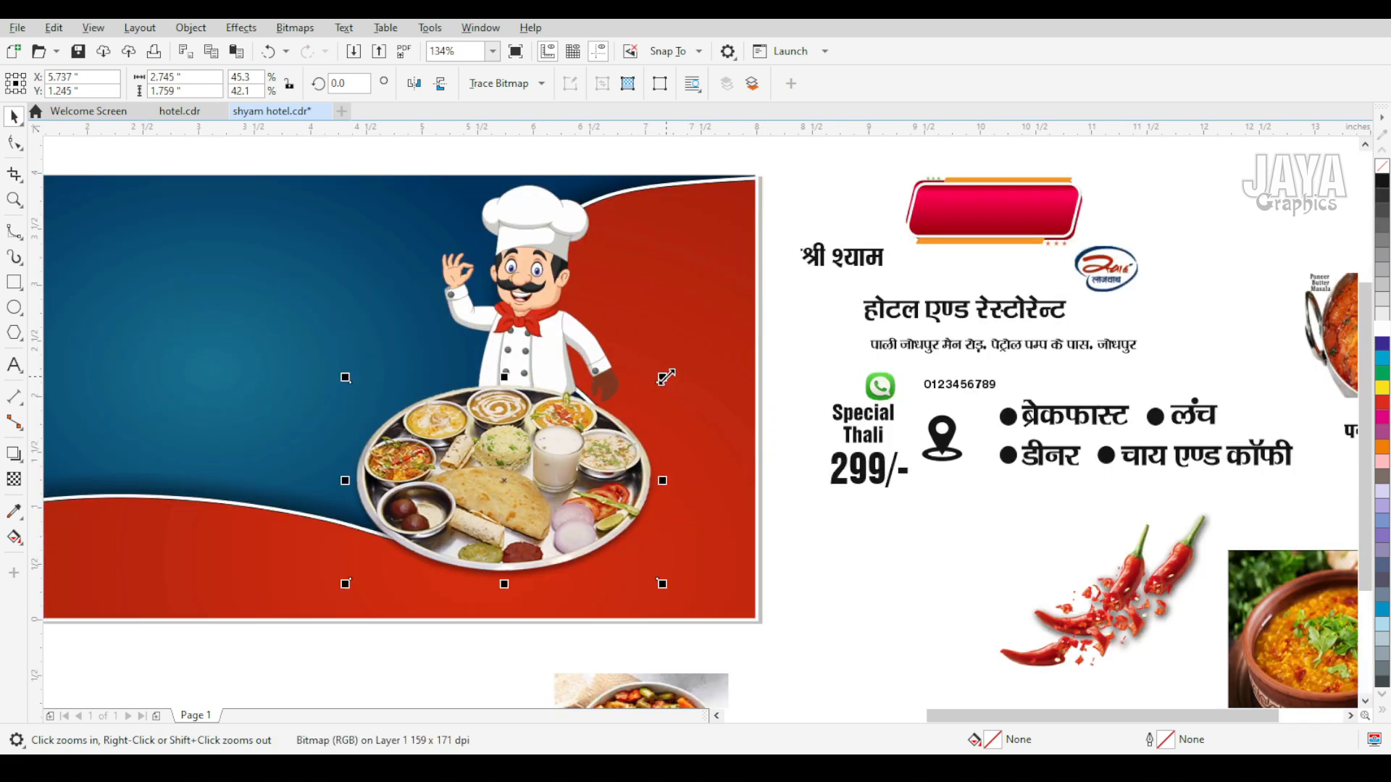
{"action": "scroll", "coordinate": [666, 377], "scroll_direction": "up", "scroll_amount": 2}
{"action": "scroll", "coordinate": [594, 394], "scroll_direction": "down", "scroll_amount": 3}
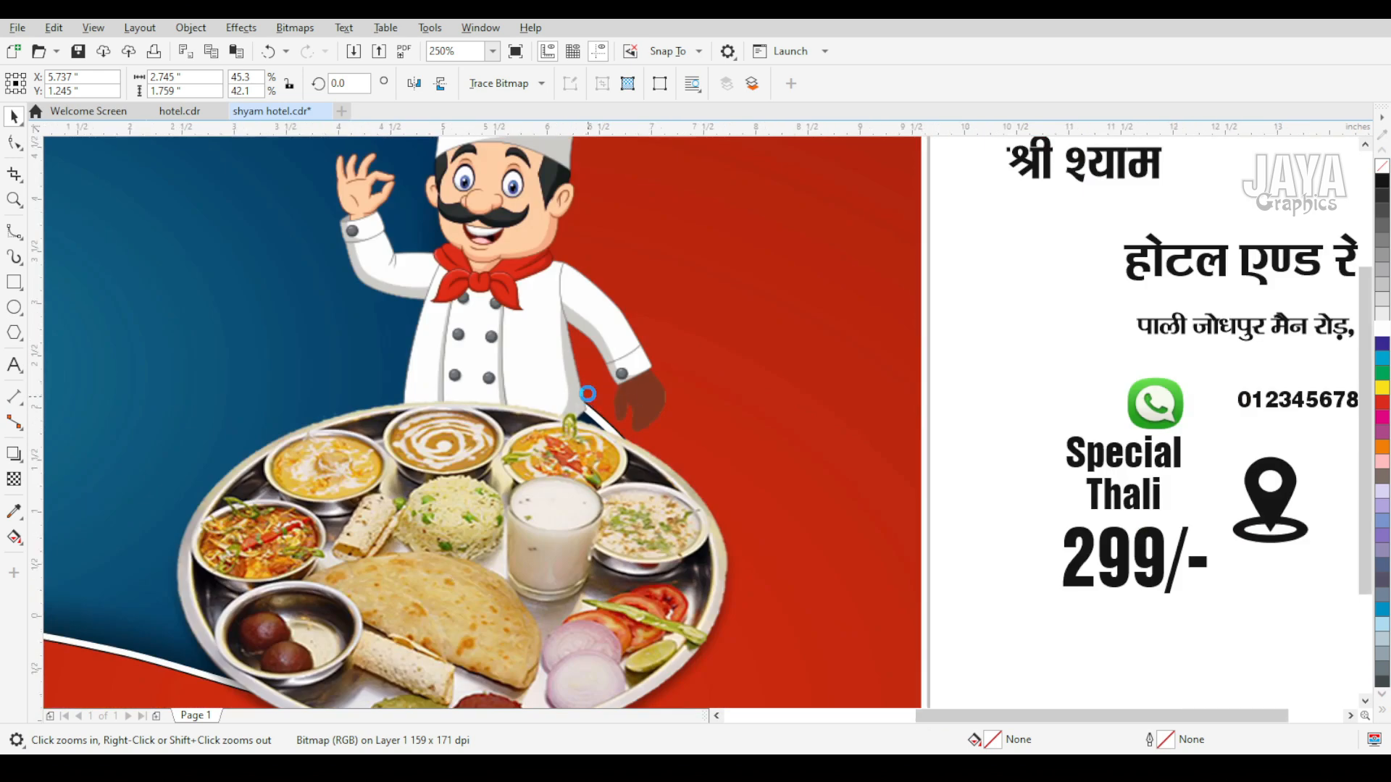
Nudge the chef and thali platter together slightly to the right on the card
{"action": "left_click", "coordinate": [562, 348], "text": "shift"}
{"action": "key", "text": "Right"}
{"action": "key", "text": "Right"}
{"action": "key", "text": "Right"}
{"action": "key", "text": "Right"}
{"action": "key", "text": "Right"}
{"action": "key", "text": "Right"}
{"action": "key", "text": "Right"}
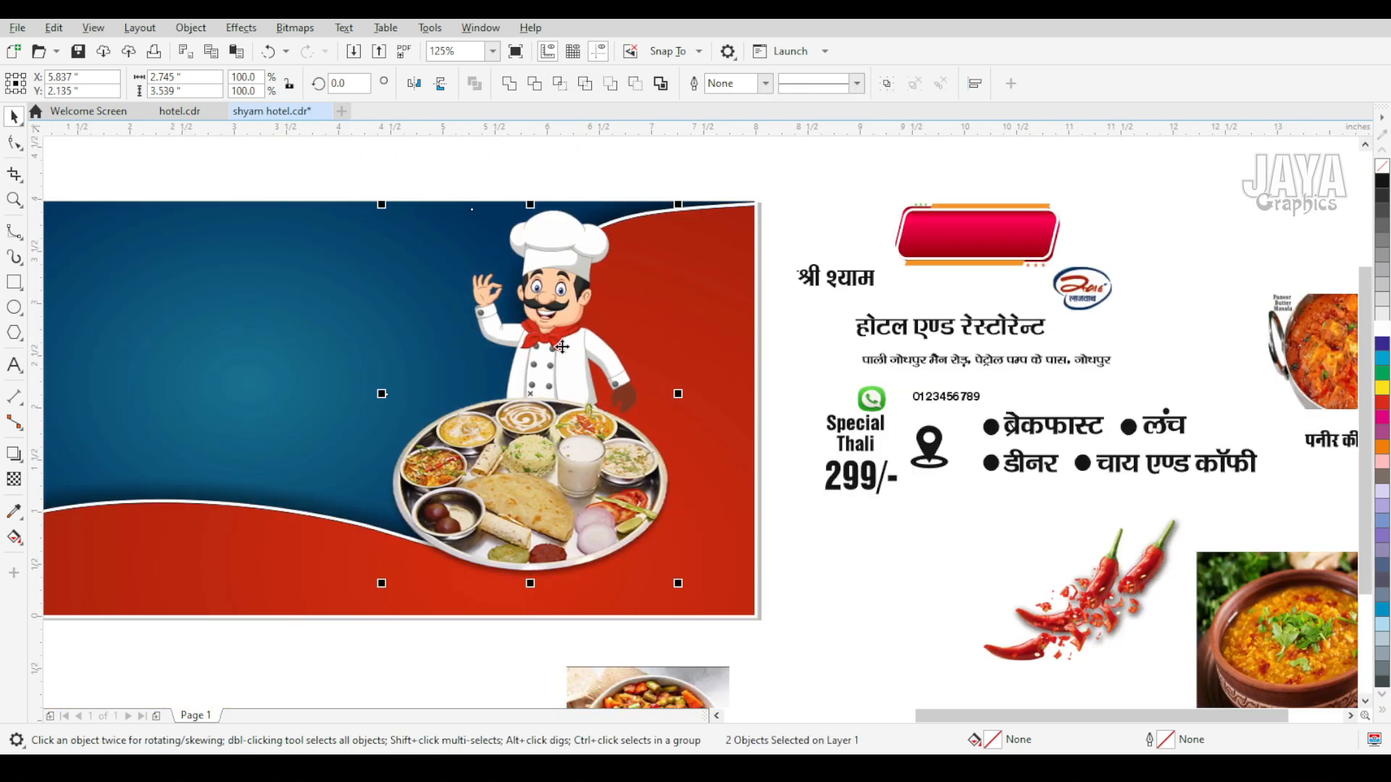
{"action": "key", "text": "Right"}
{"action": "key", "text": "Escape"}
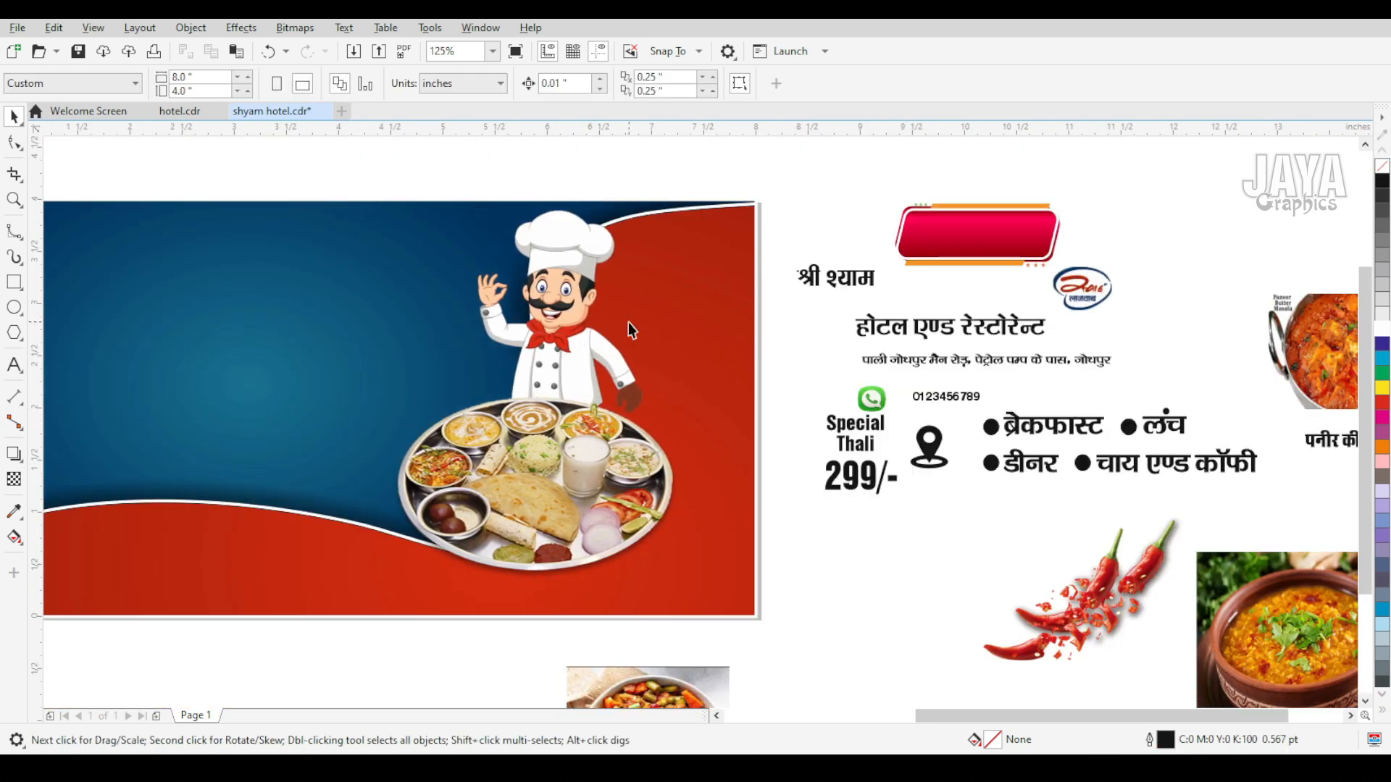
Add a drop shadow to the chef image with the feathering direction Outside and a feathering of 5
{"action": "left_click", "coordinate": [564, 284]}
{"action": "key", "text": "F2"}
{"action": "left_click_drag", "start_coordinate": [403, 181], "coordinate": [717, 442]}
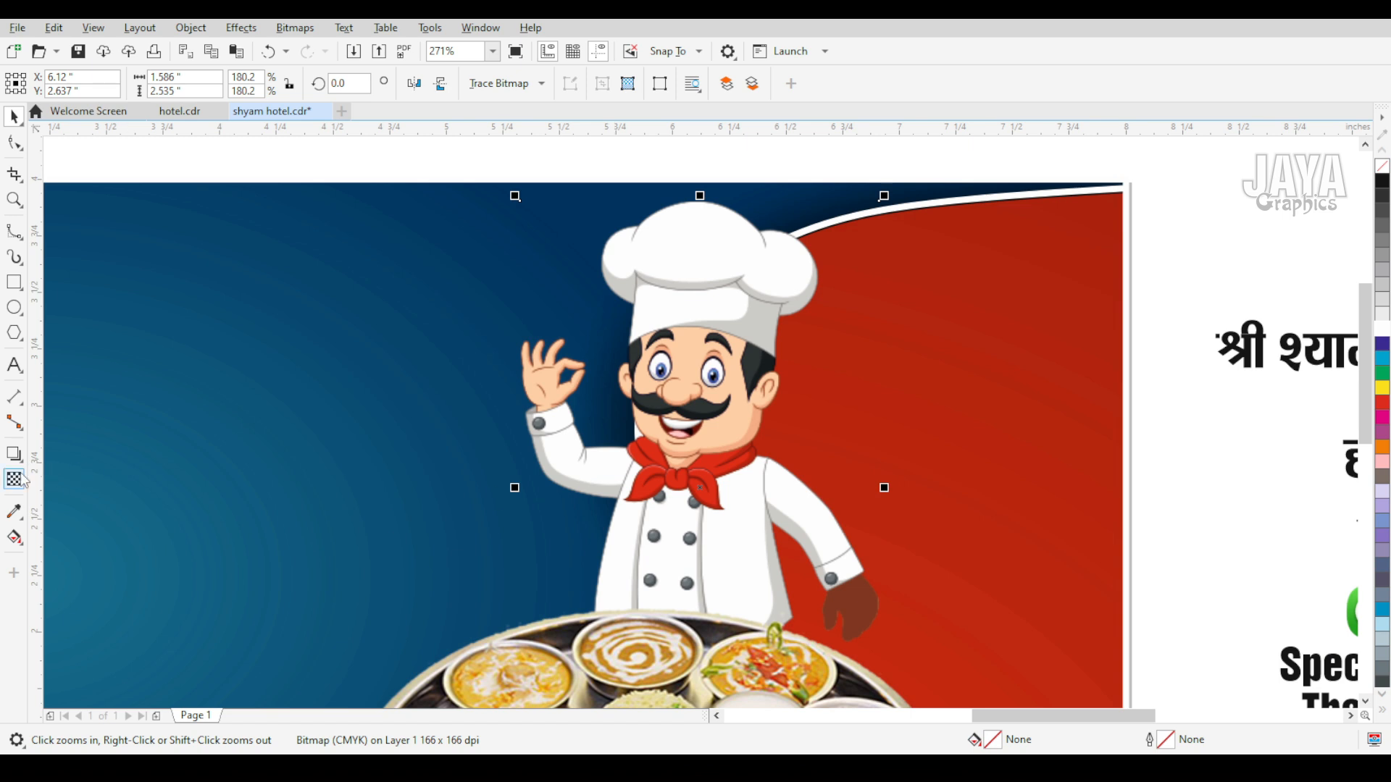
{"action": "left_click", "coordinate": [14, 454]}
{"action": "left_click_drag", "start_coordinate": [660, 494], "coordinate": [781, 434]}
{"action": "left_click", "coordinate": [501, 84]}
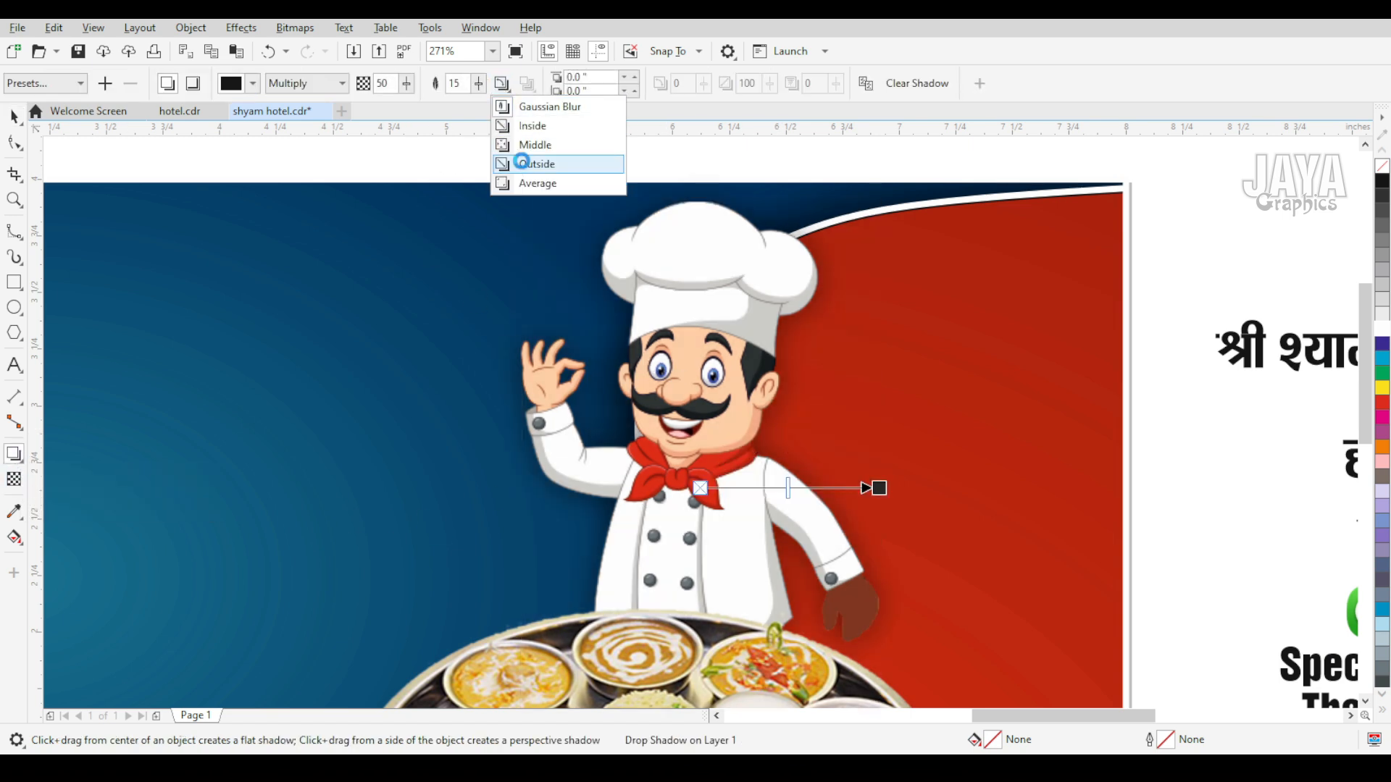
{"action": "left_click", "coordinate": [521, 162]}
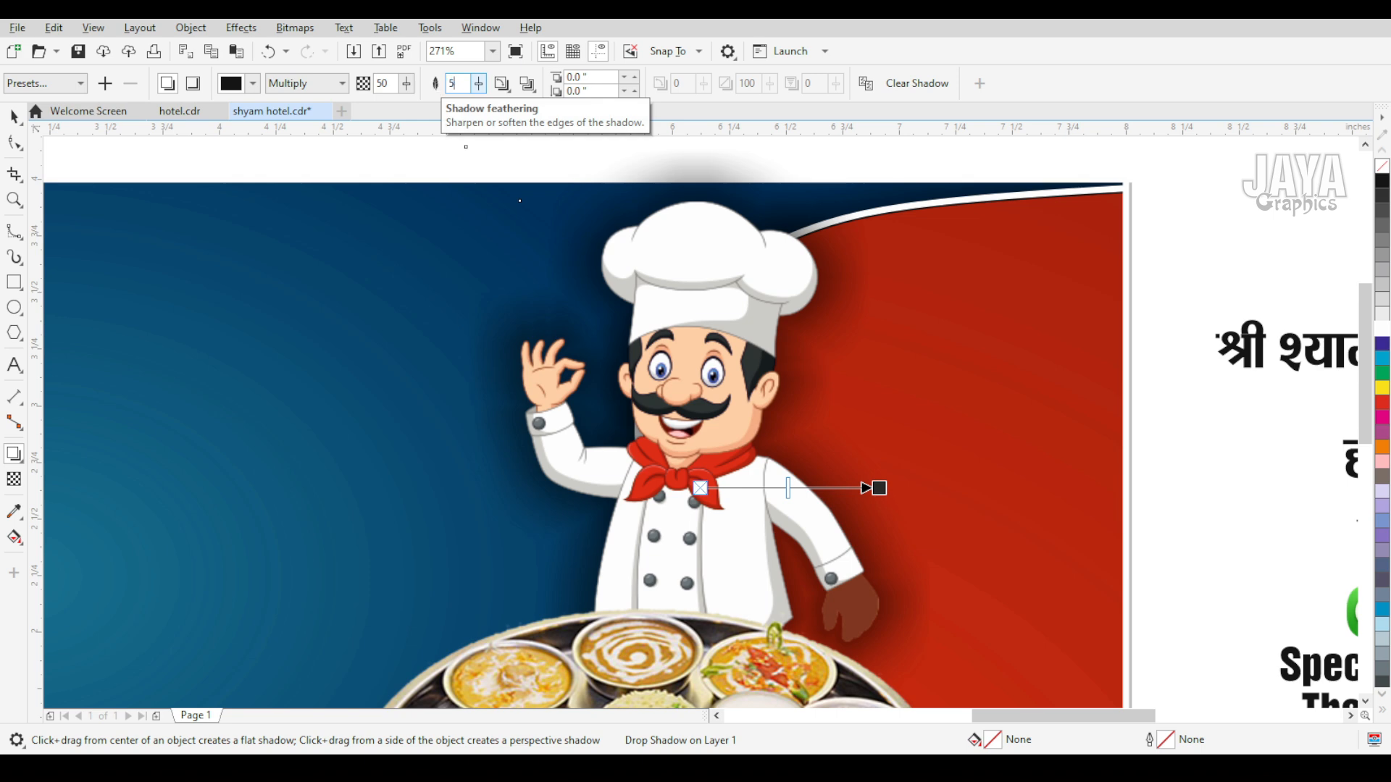
{"action": "key", "text": "Return"}
{"action": "key", "text": "space"}
{"action": "scroll", "coordinate": [518, 357], "scroll_direction": "down", "scroll_amount": 3}
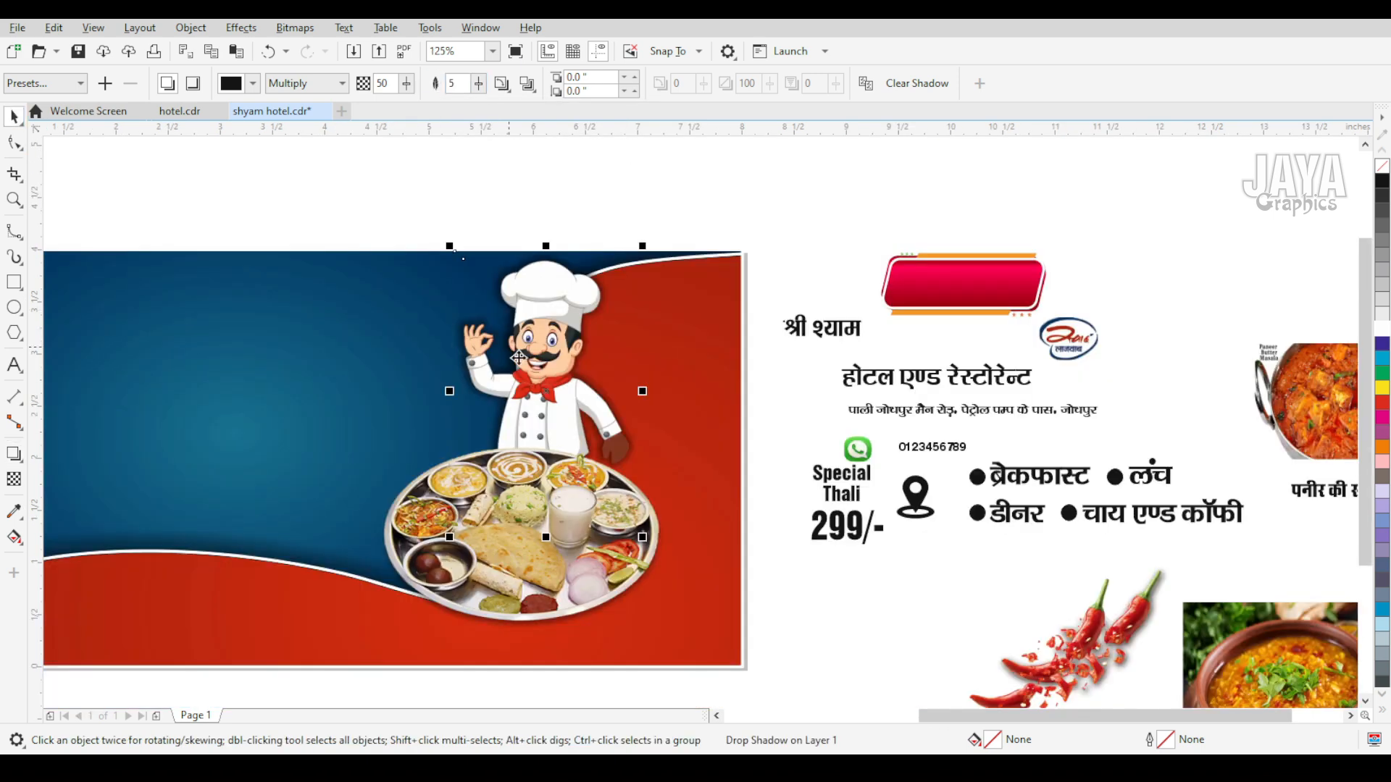
{"action": "scroll", "coordinate": [519, 358], "scroll_direction": "down", "scroll_amount": 1}
{"action": "left_click", "coordinate": [667, 391]}
Place the text श्री श्याम in the card's upper blue area, scaled to about 3.9 × 0.97 inches
{"action": "key", "text": "F2"}
{"action": "left_click_drag", "start_coordinate": [171, 276], "coordinate": [868, 550]}
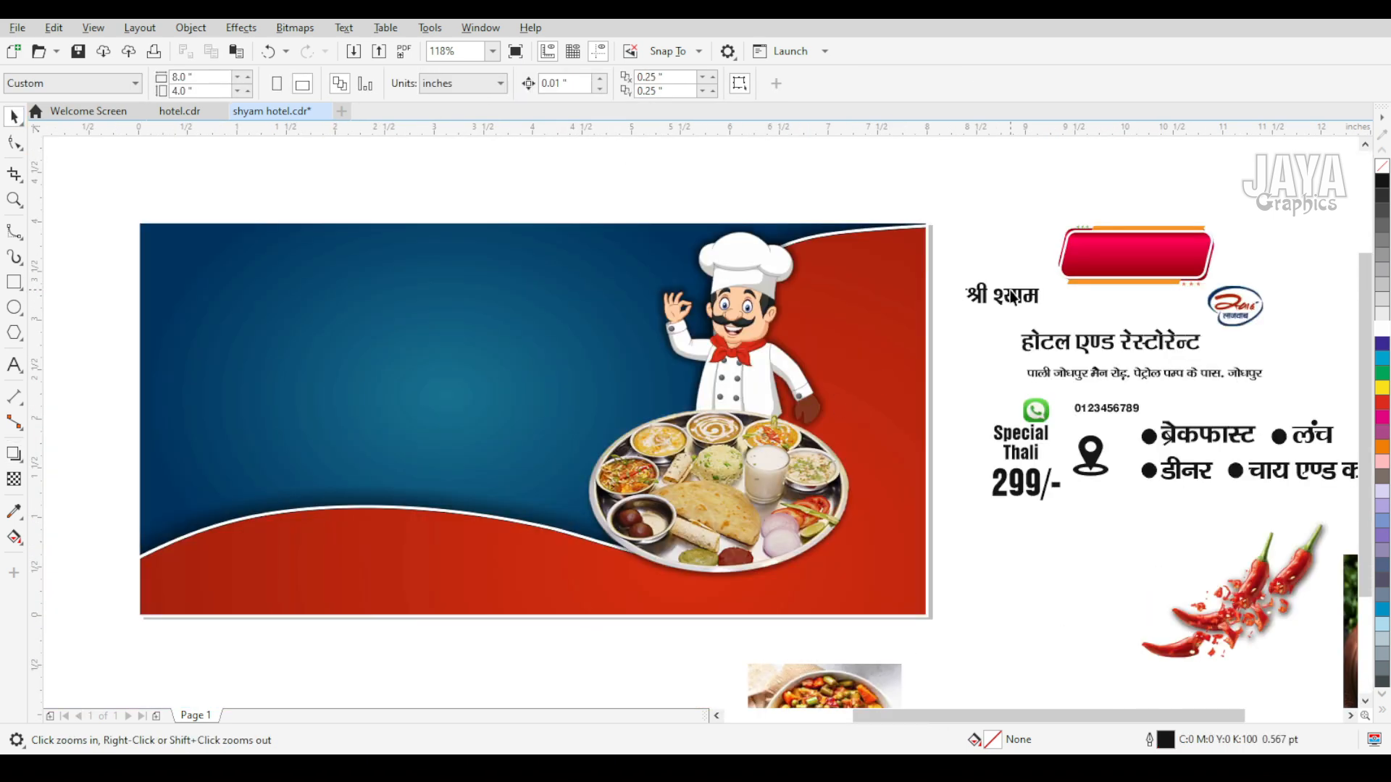
{"action": "key", "text": "space"}
{"action": "left_click_drag", "start_coordinate": [1013, 297], "coordinate": [565, 366]}
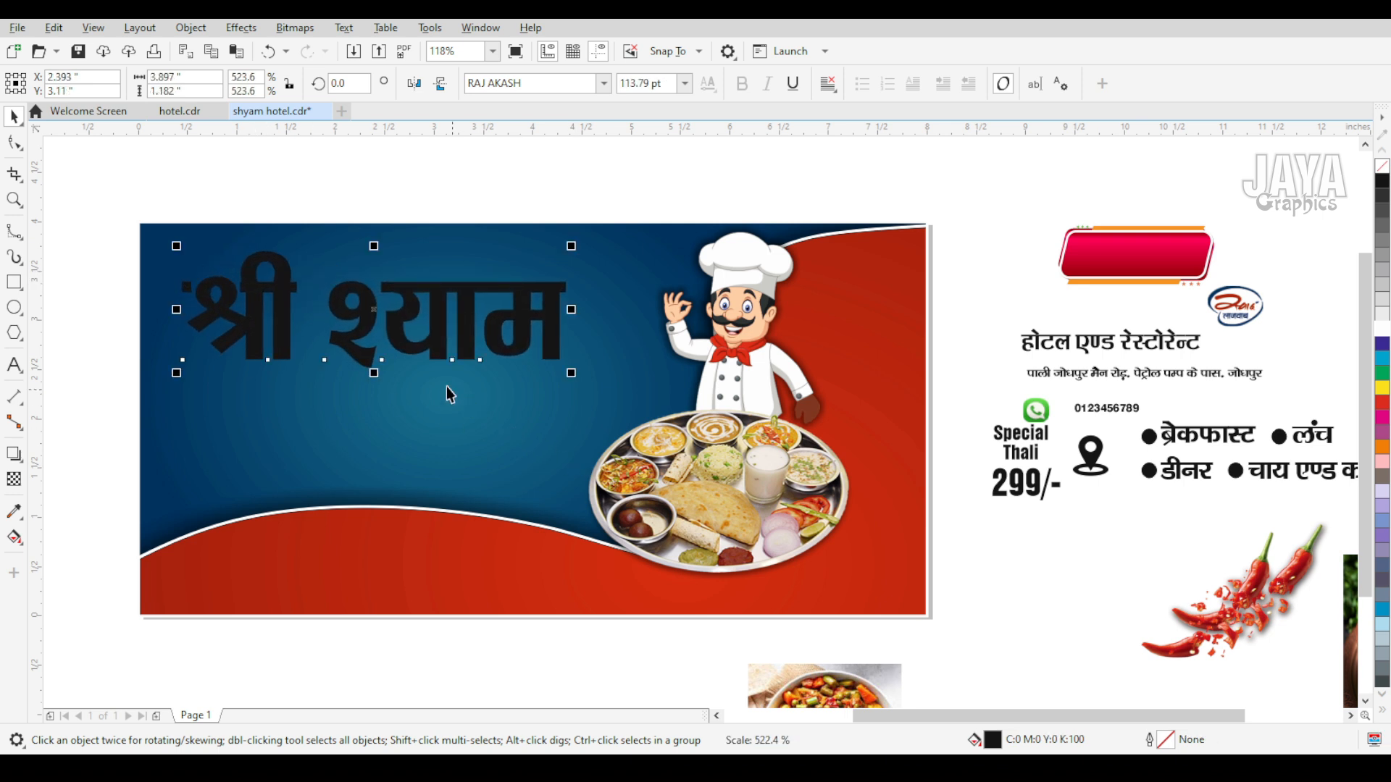
{"action": "left_click_drag", "start_coordinate": [375, 374], "coordinate": [374, 352]}
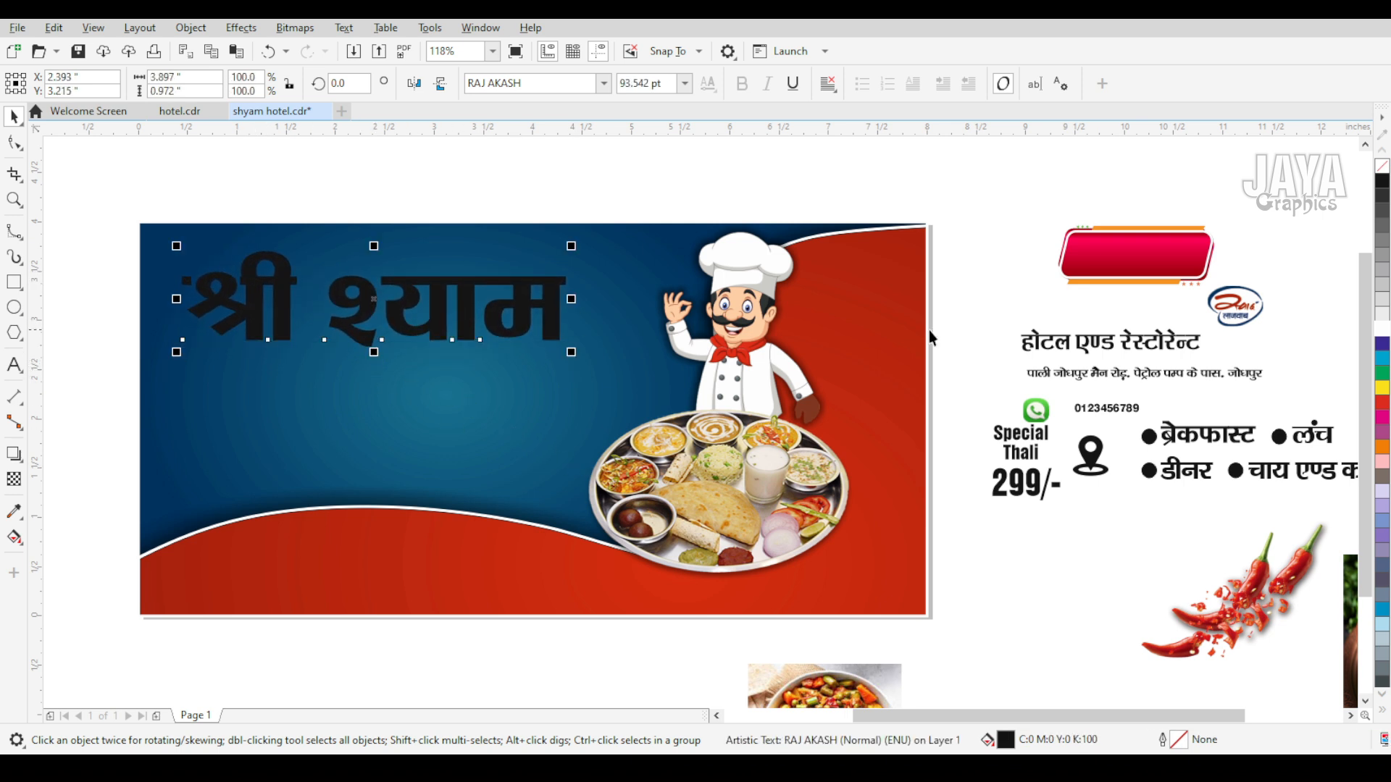
Fill the श्री श्याम title with white and enlarge it to about 4.73 × 1.18 inches, centred at about Y 3.25 inches
{"action": "left_click", "coordinate": [1383, 330]}
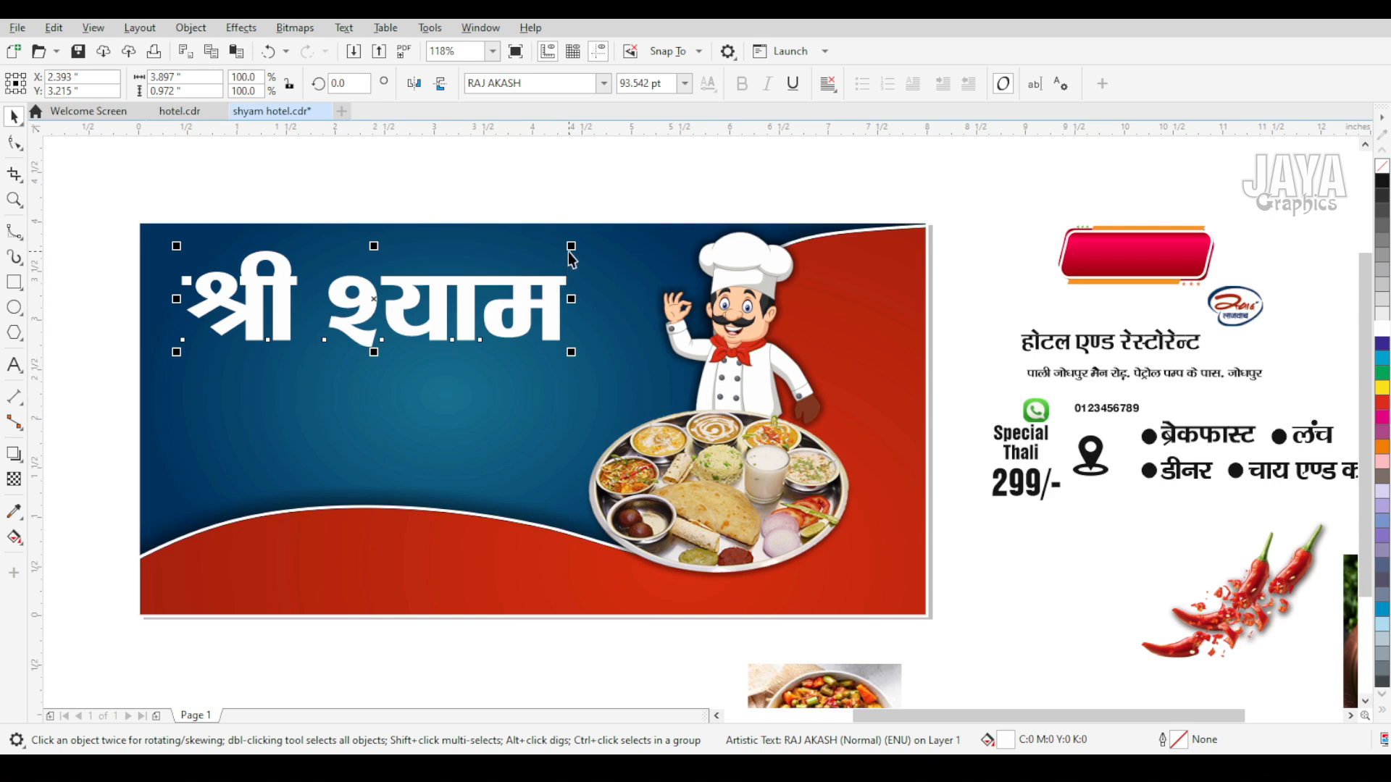
{"action": "left_click_drag", "start_coordinate": [571, 353], "coordinate": [635, 368]}
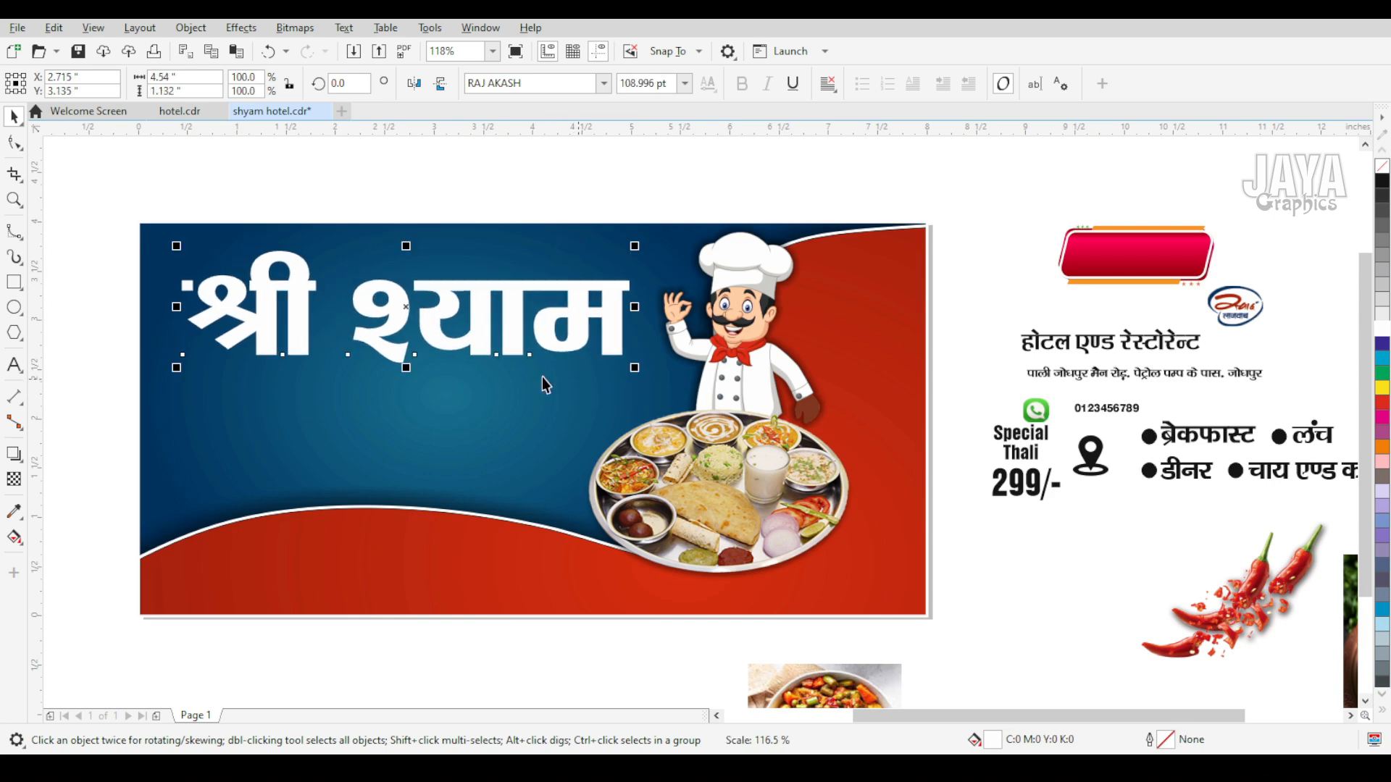
{"action": "left_click_drag", "start_coordinate": [182, 255], "coordinate": [164, 251]}
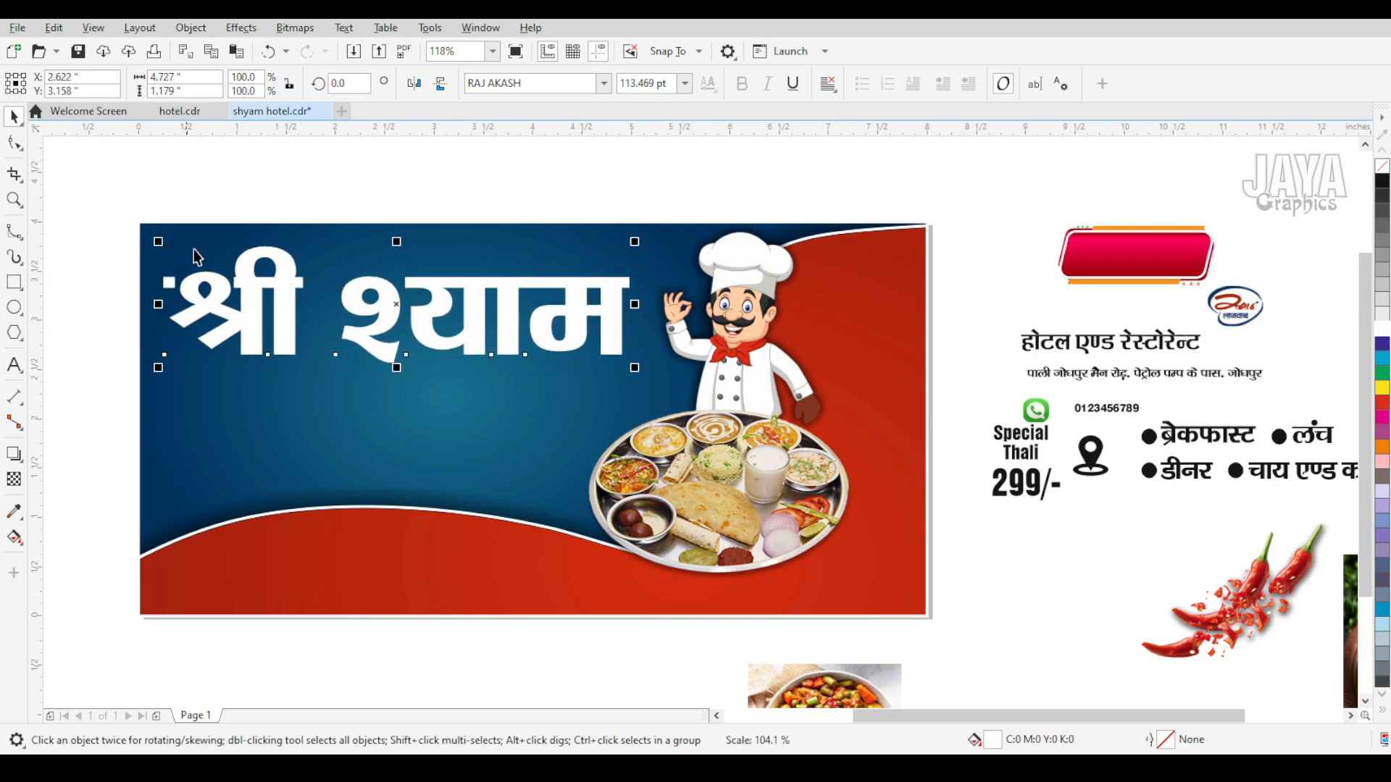
{"action": "scroll", "coordinate": [305, 293], "scroll_direction": "down", "scroll_amount": 3}
{"action": "scroll", "coordinate": [248, 293], "scroll_direction": "up", "scroll_amount": 5}
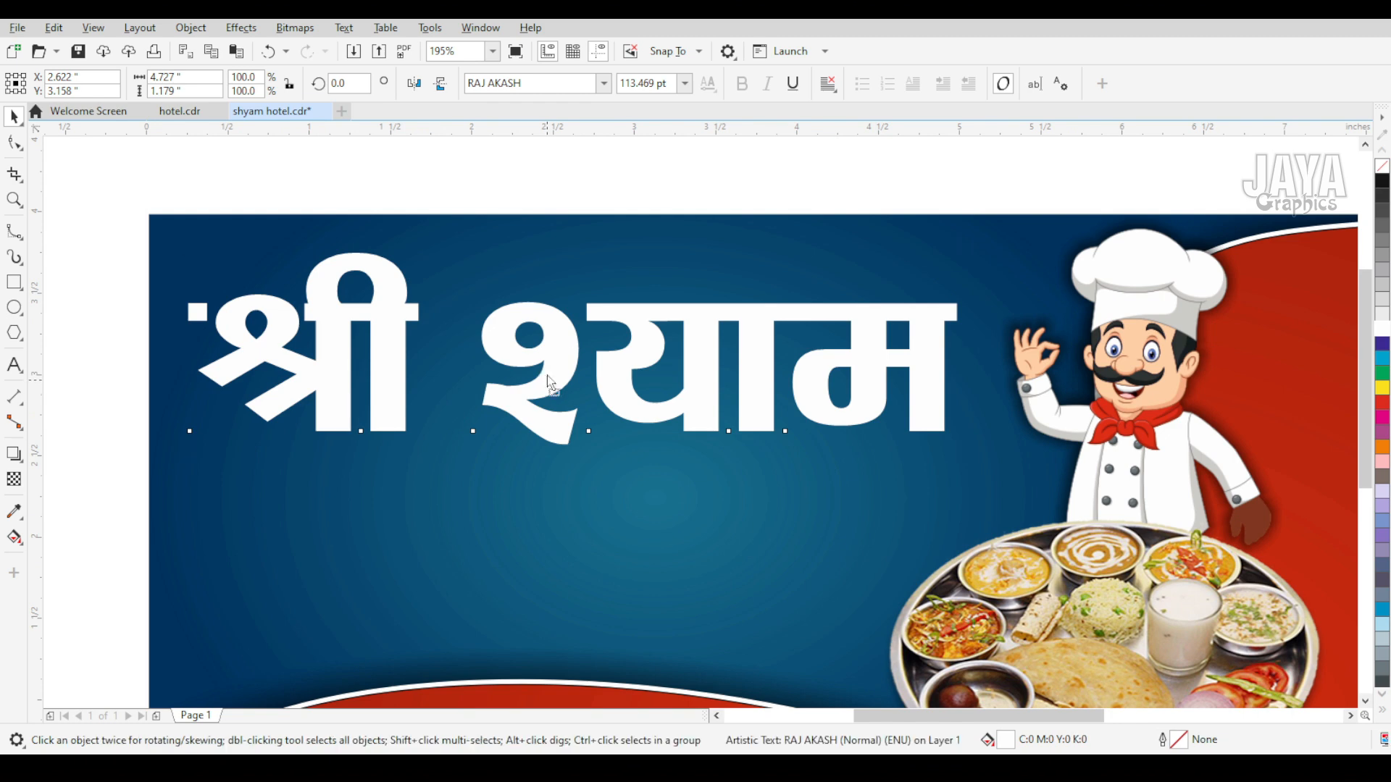
{"action": "left_click_drag", "start_coordinate": [546, 375], "coordinate": [546, 373]}
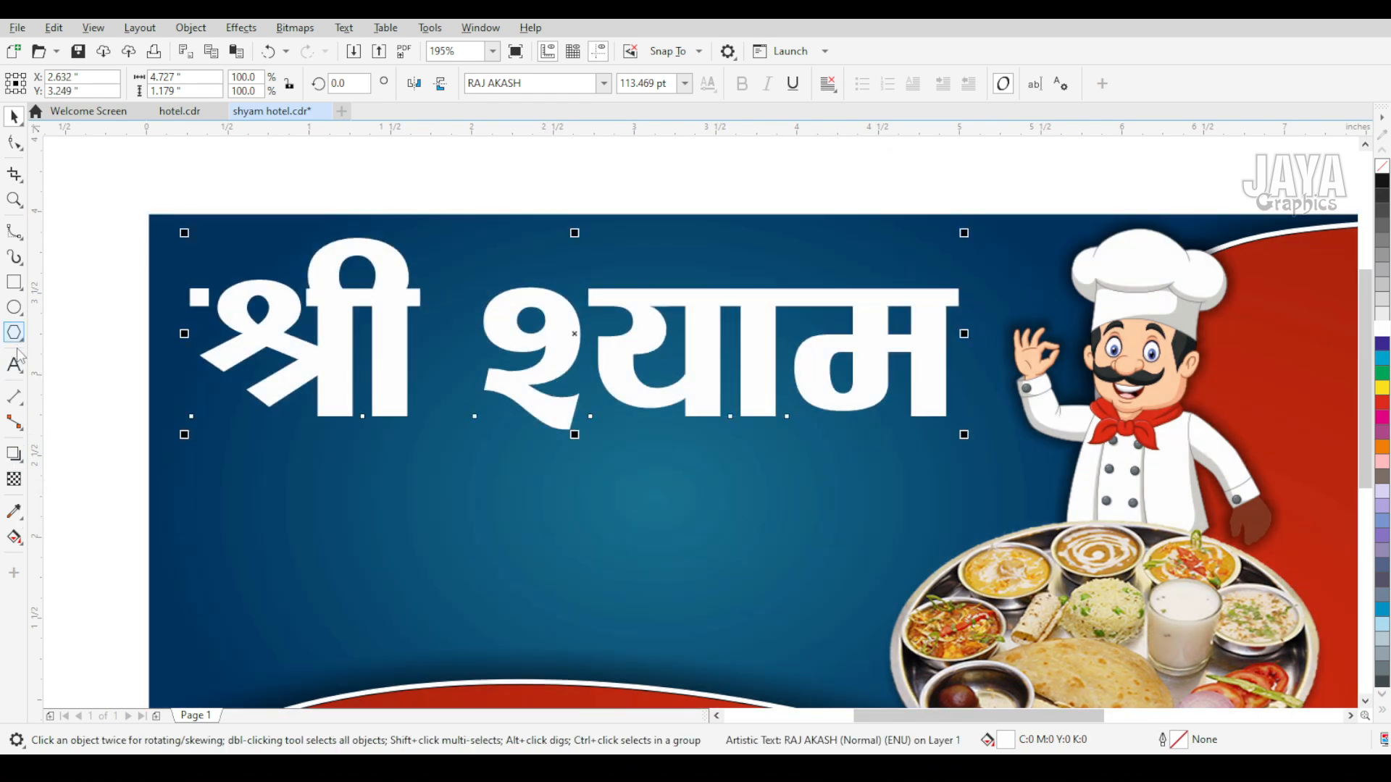
Draw a rectangle about 2.4 × 0.47 inches beneath श्याम and skew it to the right into a parallelogram
{"action": "left_click", "coordinate": [15, 282]}
{"action": "left_click_drag", "start_coordinate": [553, 454], "coordinate": [945, 531]}
{"action": "key", "text": "space"}
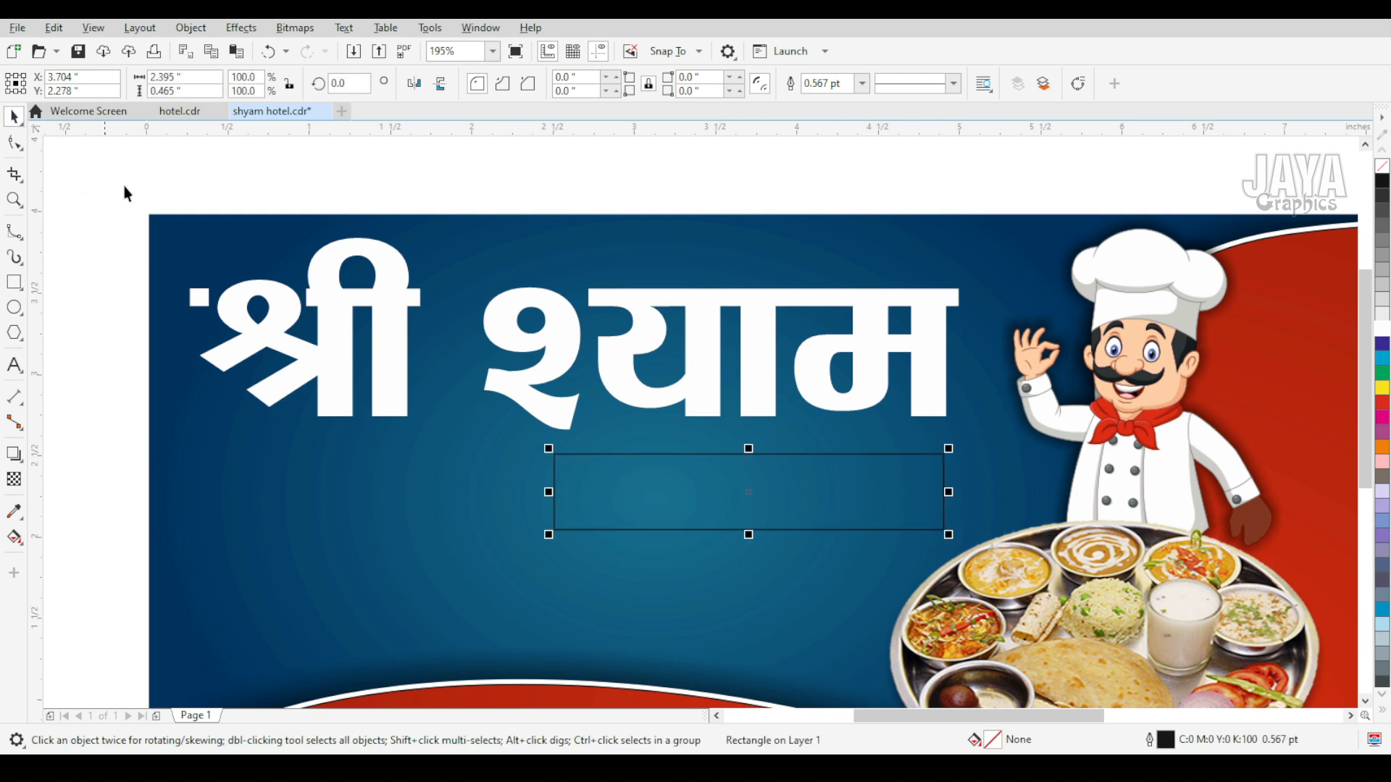
{"action": "left_click", "coordinate": [749, 492]}
{"action": "left_click_drag", "start_coordinate": [749, 450], "coordinate": [766, 447]}
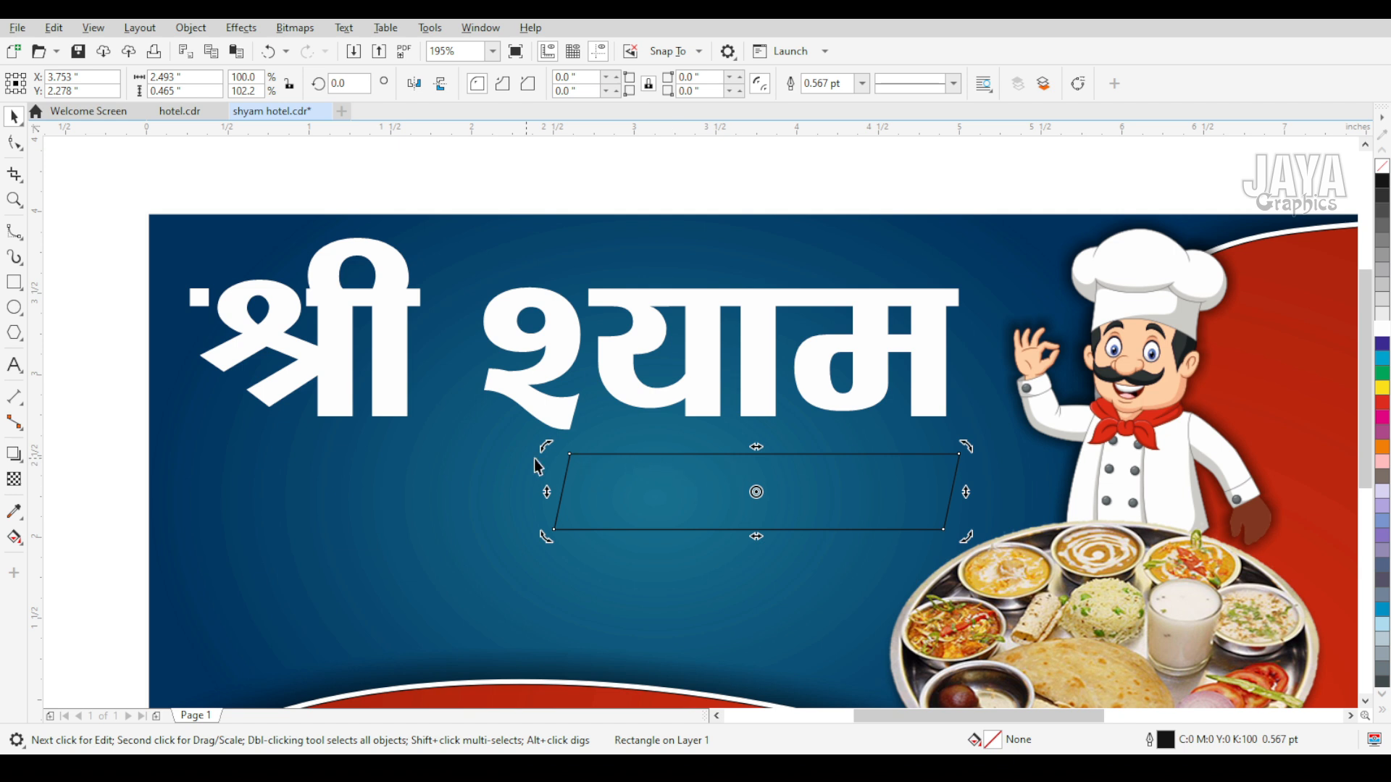
Convert the title to curves and extend the lower tail of its श diagonally down into the parallelogram
{"action": "left_click", "coordinate": [552, 413]}
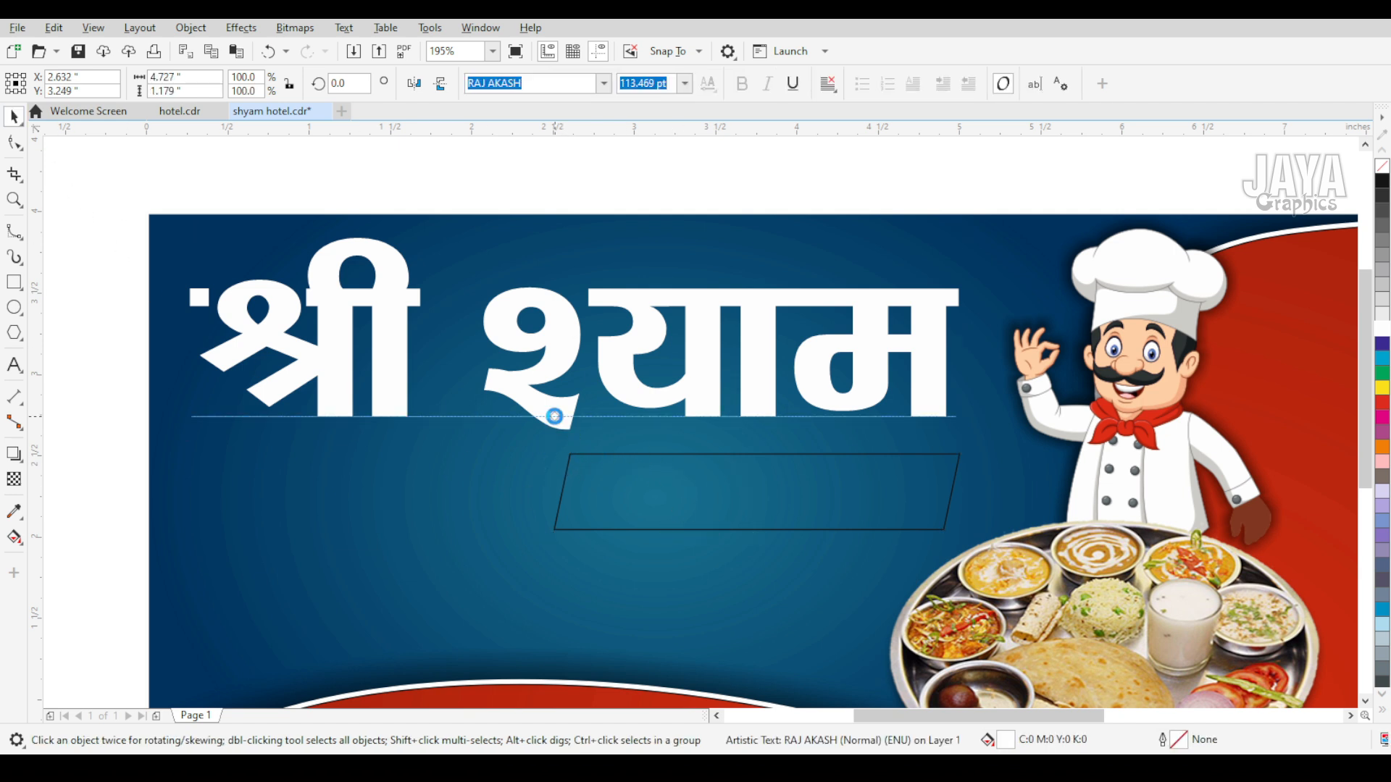
{"action": "left_click", "coordinate": [13, 142]}
{"action": "scroll", "coordinate": [539, 419], "scroll_direction": "up", "scroll_amount": 4}
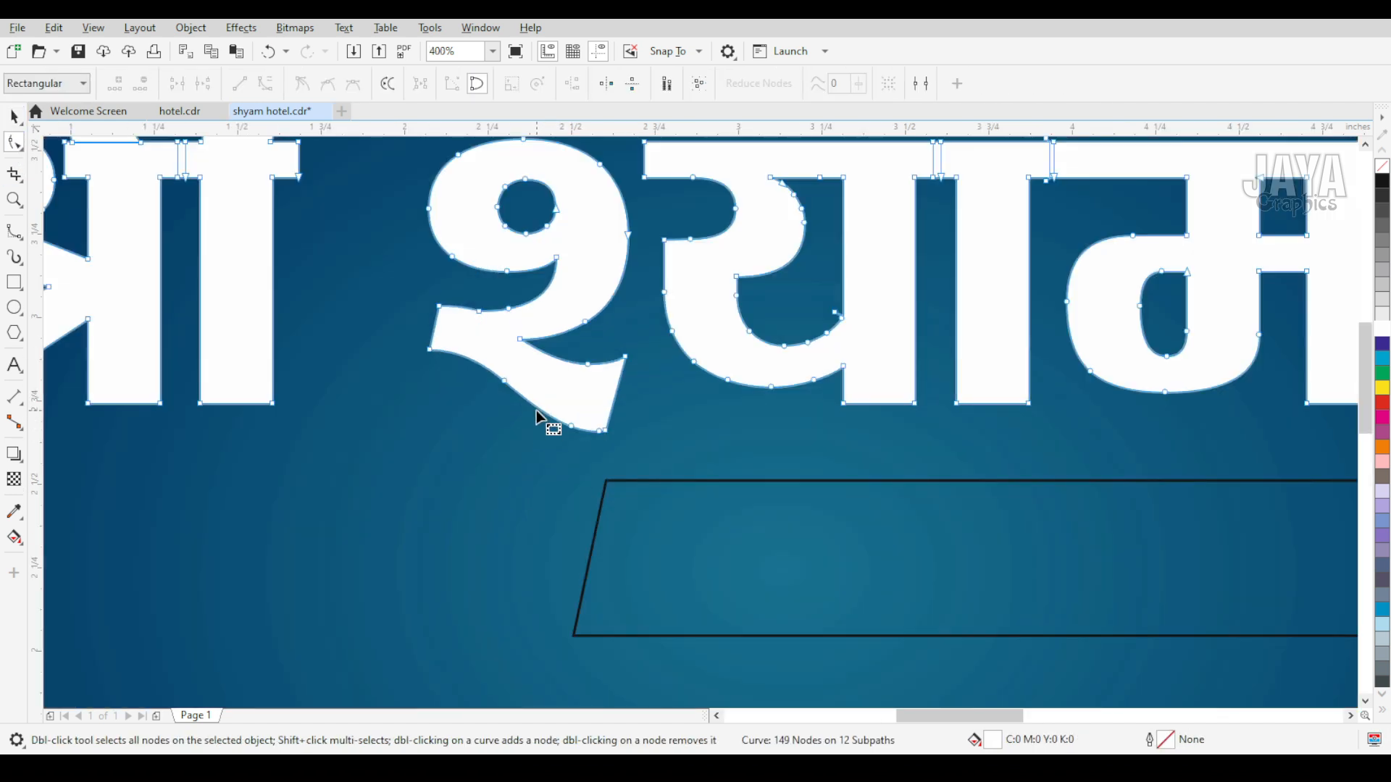
{"action": "left_click_drag", "start_coordinate": [576, 429], "coordinate": [515, 455]}
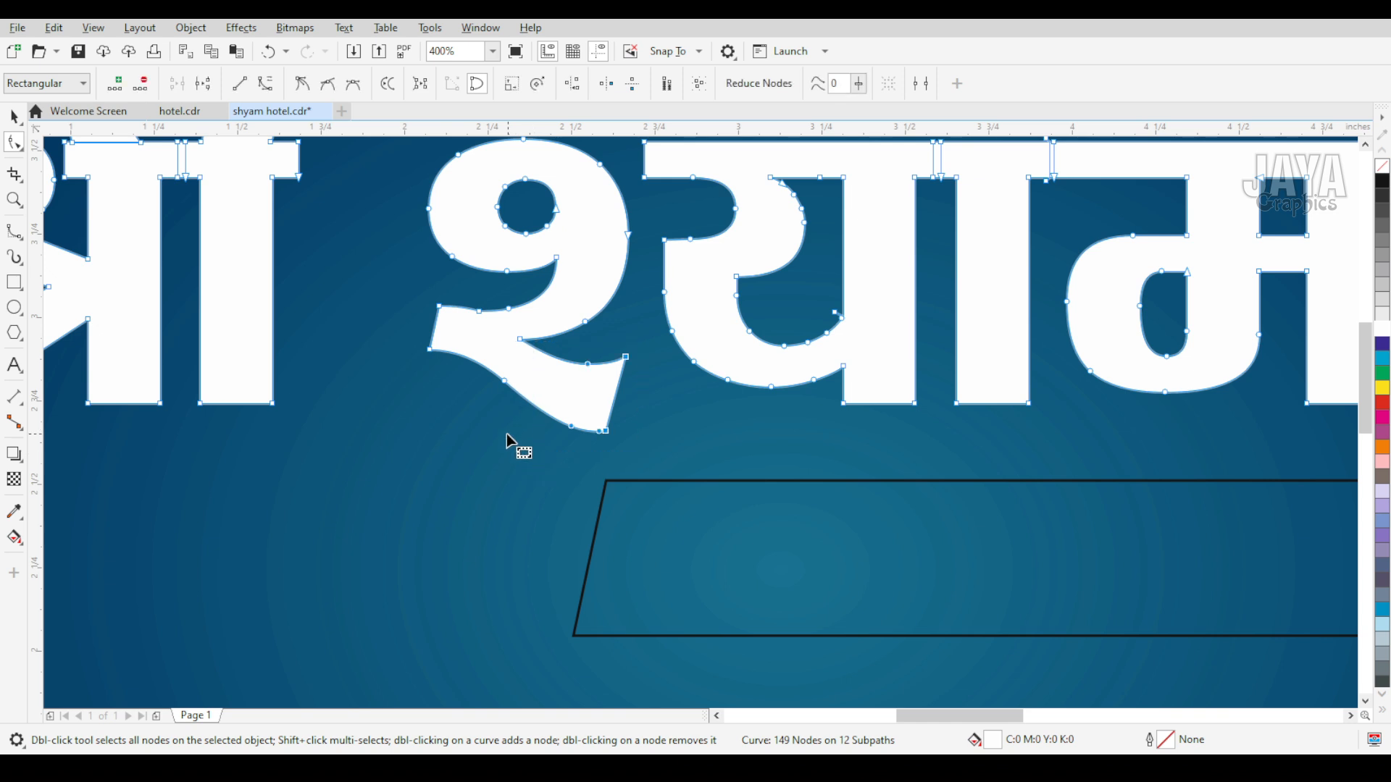
{"action": "left_click_drag", "start_coordinate": [605, 434], "coordinate": [742, 583]}
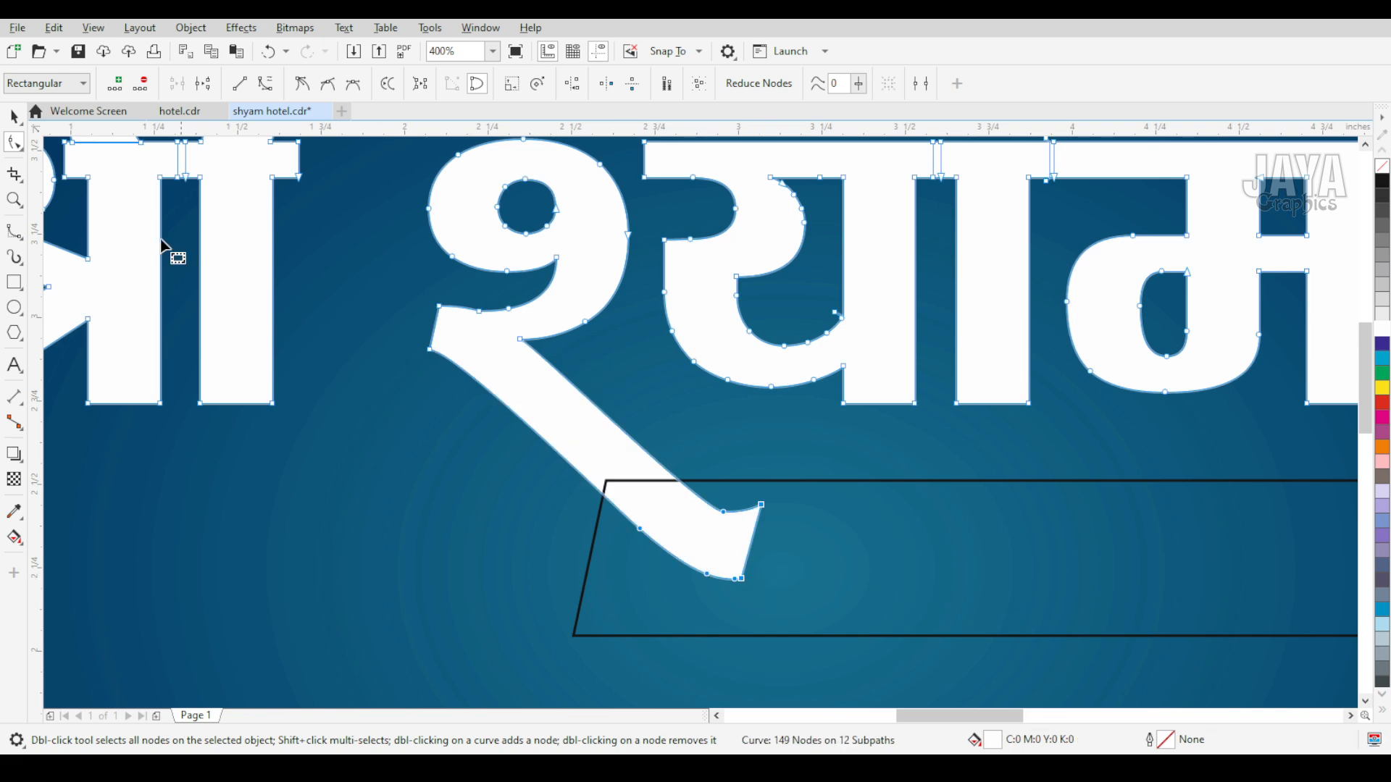
{"action": "left_click", "coordinate": [13, 116]}
{"action": "scroll", "coordinate": [194, 280], "scroll_direction": "down", "scroll_amount": 1}
Resize the parallelogram to about 2.2 × 0.48 inches beside the end of the letter's tail and slant it slightly more
{"action": "left_click", "coordinate": [407, 449]}
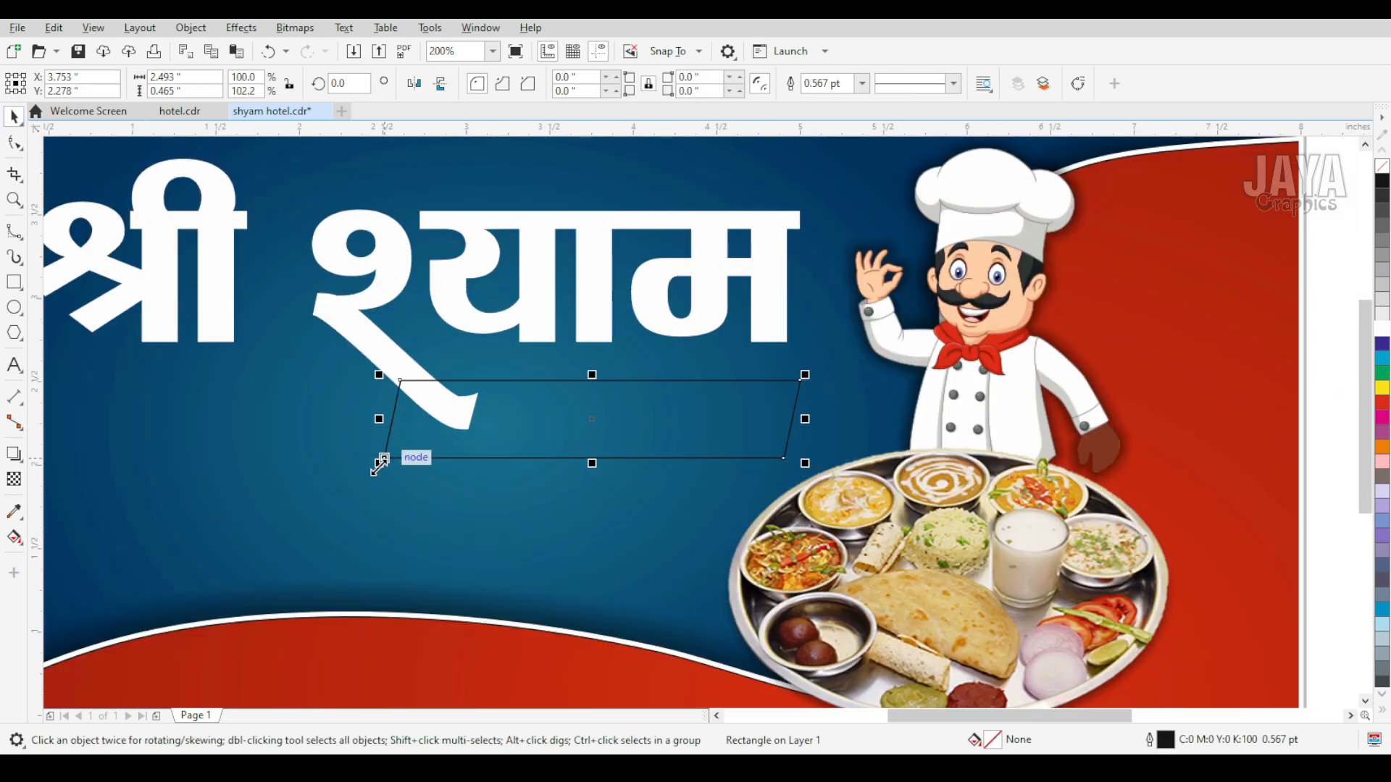
{"action": "left_click_drag", "start_coordinate": [380, 464], "coordinate": [450, 492]}
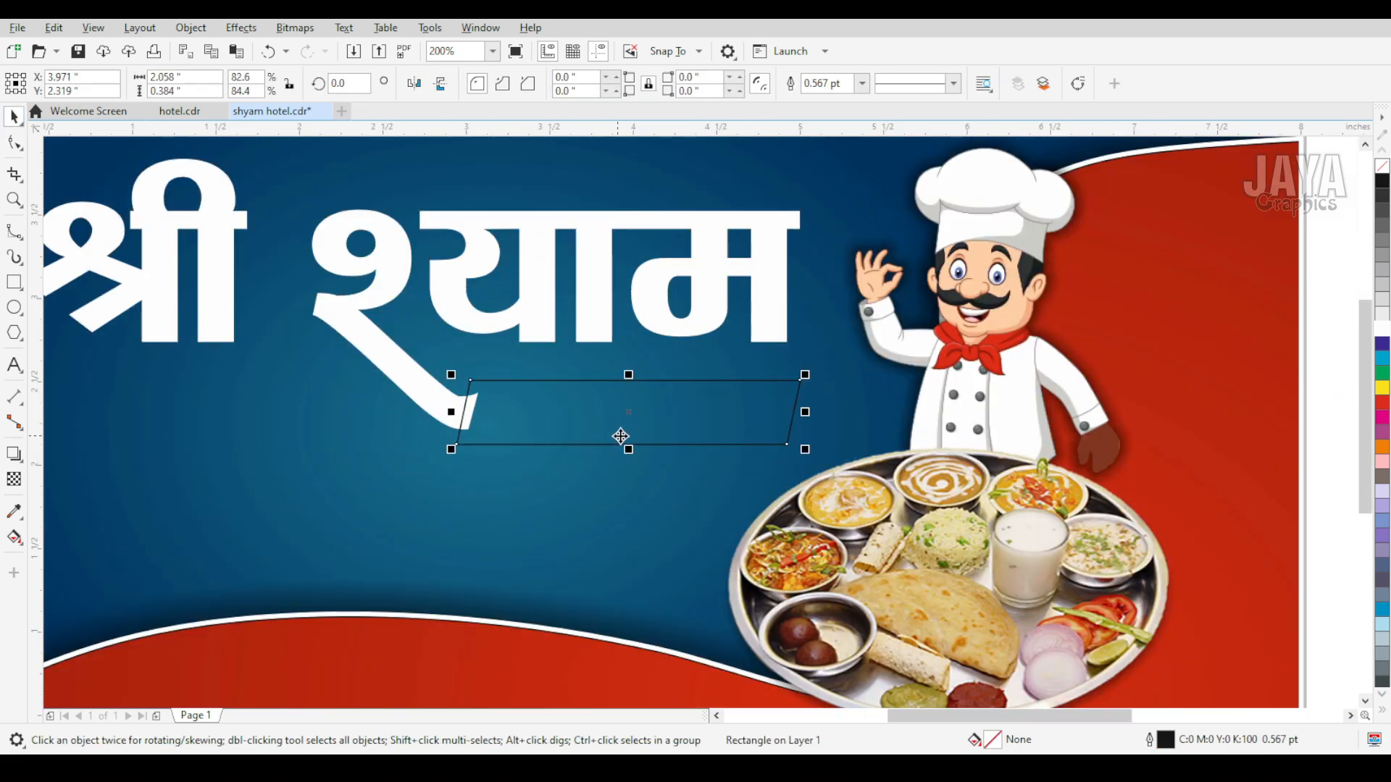
{"action": "scroll", "coordinate": [635, 397], "scroll_direction": "up", "scroll_amount": 1}
{"action": "left_click_drag", "start_coordinate": [967, 441], "coordinate": [1012, 441]}
{"action": "left_click_drag", "start_coordinate": [642, 371], "coordinate": [641, 358]}
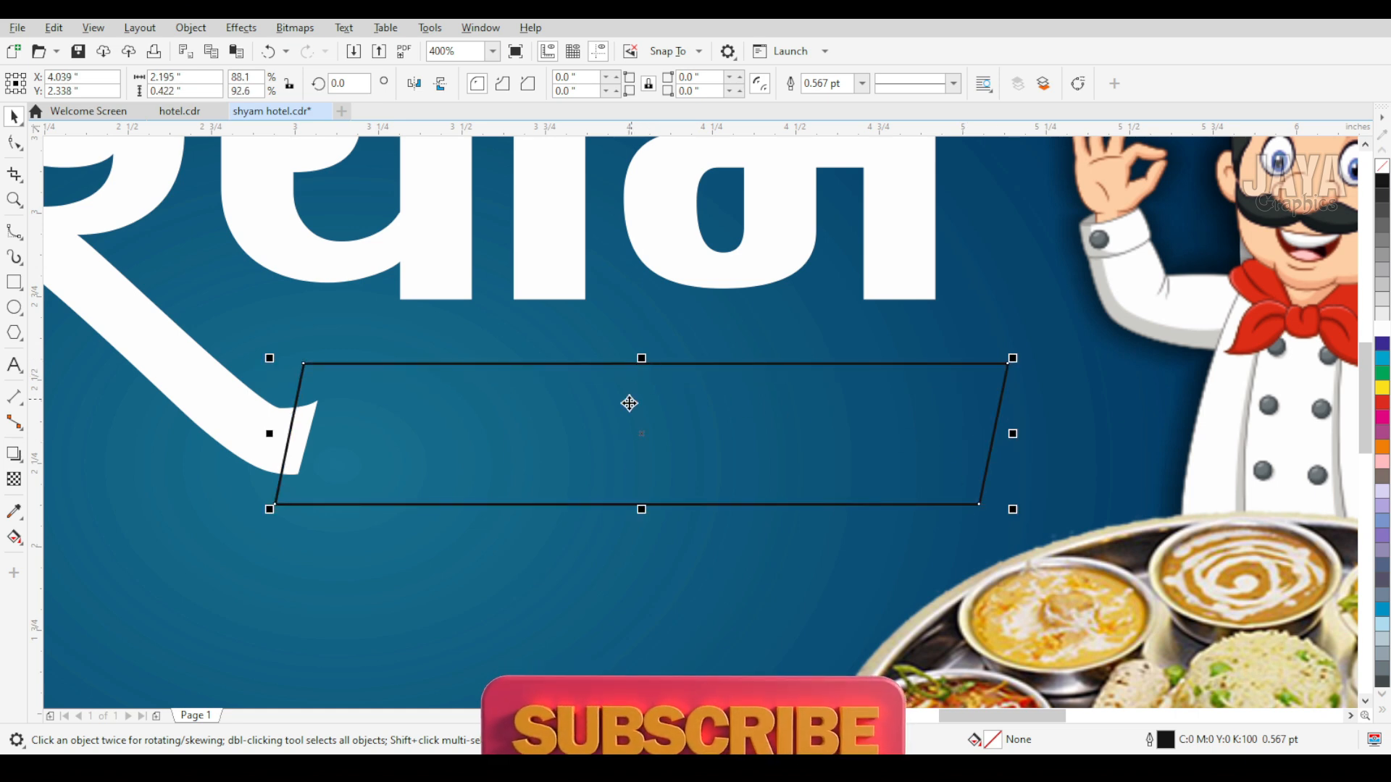
{"action": "left_click_drag", "start_coordinate": [638, 506], "coordinate": [637, 532]}
{"action": "scroll", "coordinate": [633, 530], "scroll_direction": "down", "scroll_amount": 1}
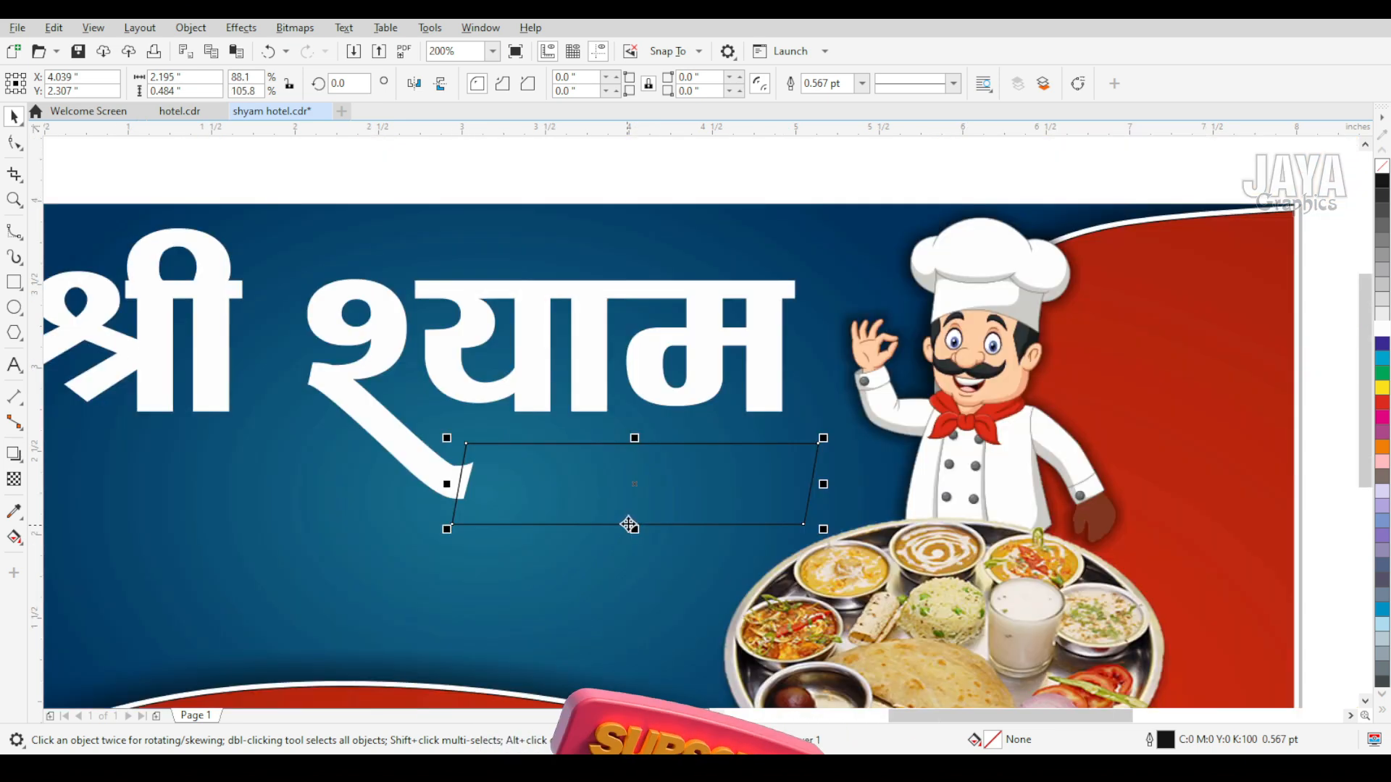
{"action": "scroll", "coordinate": [628, 502], "scroll_direction": "up", "scroll_amount": 1}
{"action": "left_click", "coordinate": [628, 503]}
{"action": "left_click_drag", "start_coordinate": [642, 377], "coordinate": [651, 377]}
Fill the parallelogram with yellow C:0 M:20 Y:100 K:0 and set its outline to None
{"action": "scroll", "coordinate": [601, 413], "scroll_direction": "down", "scroll_amount": 2}
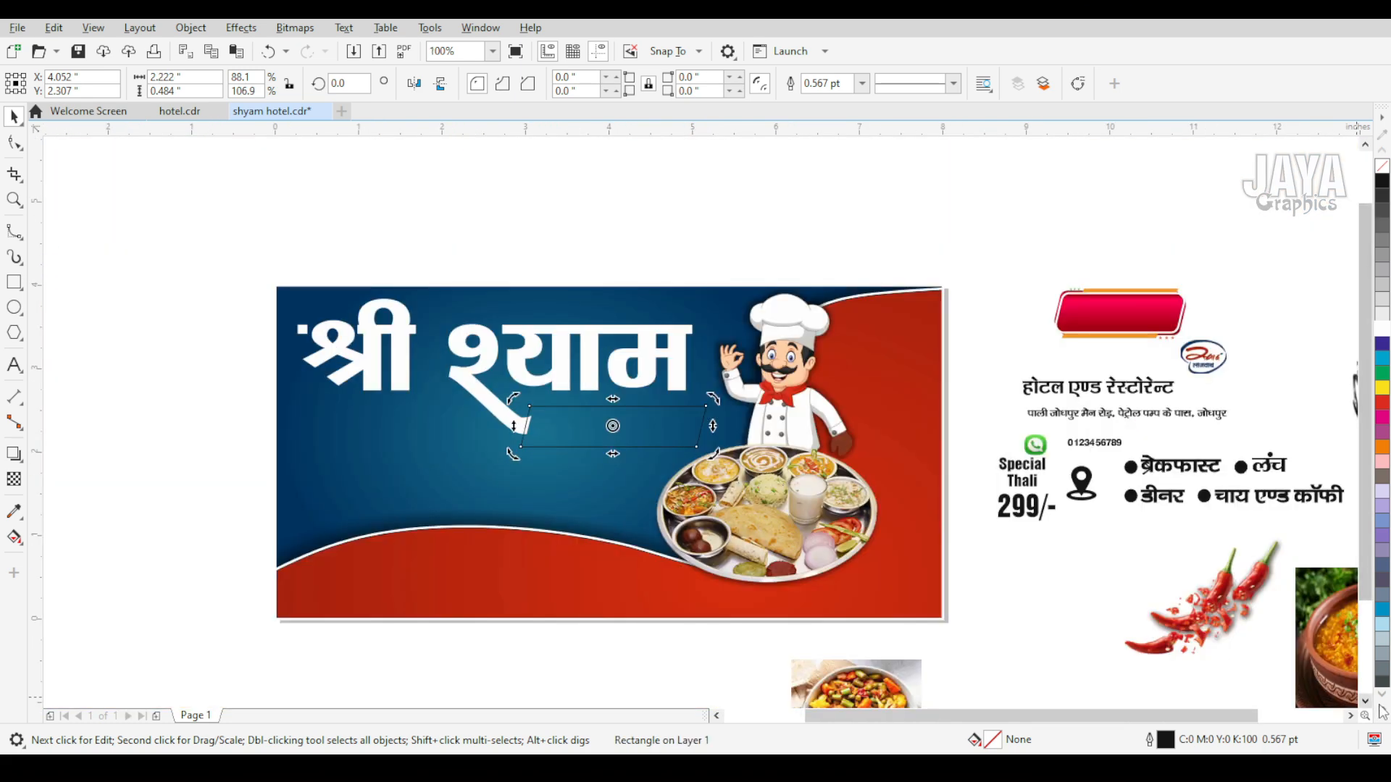
{"action": "left_click", "coordinate": [1381, 710]}
{"action": "left_click", "coordinate": [1350, 563]}
{"action": "key", "text": "F2"}
{"action": "left_click_drag", "start_coordinate": [460, 320], "coordinate": [851, 540]}
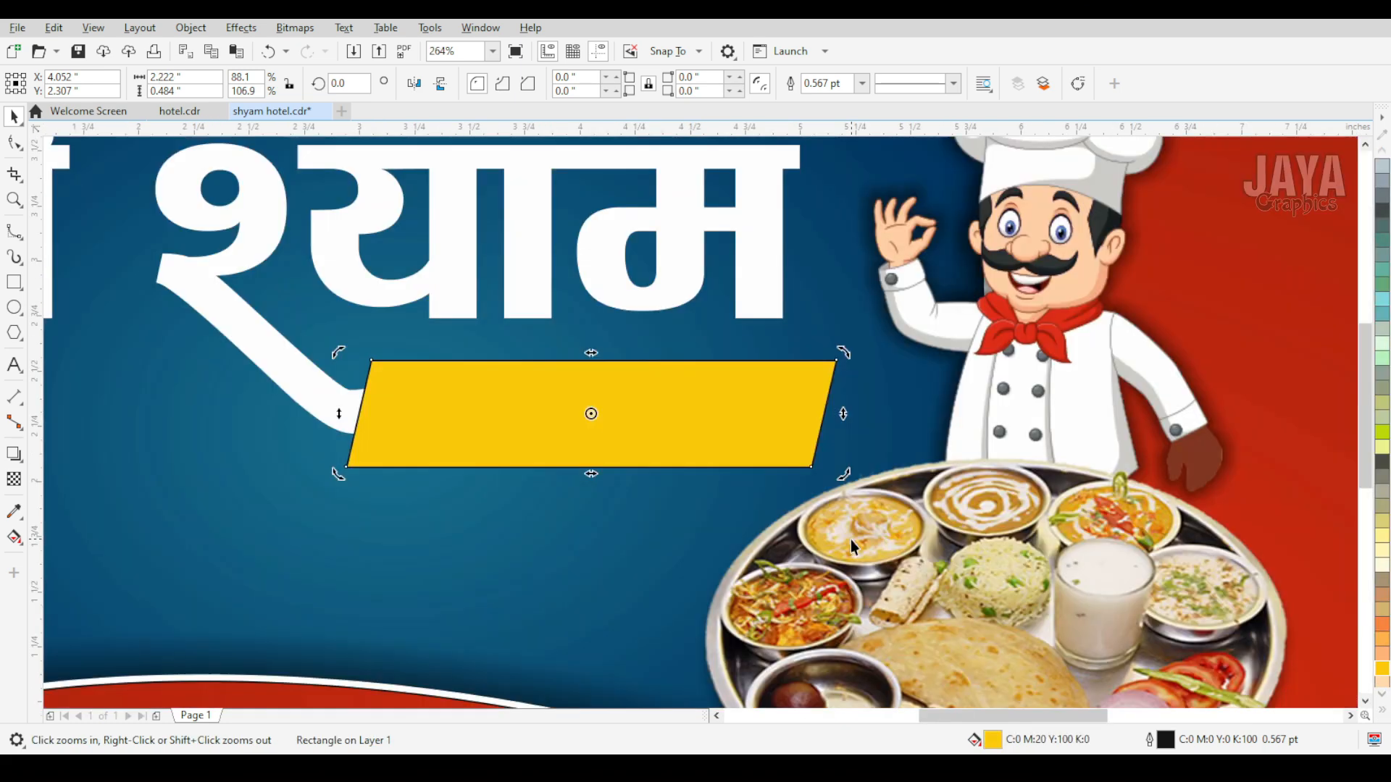
{"action": "left_click", "coordinate": [860, 84]}
{"action": "left_click", "coordinate": [843, 101]}
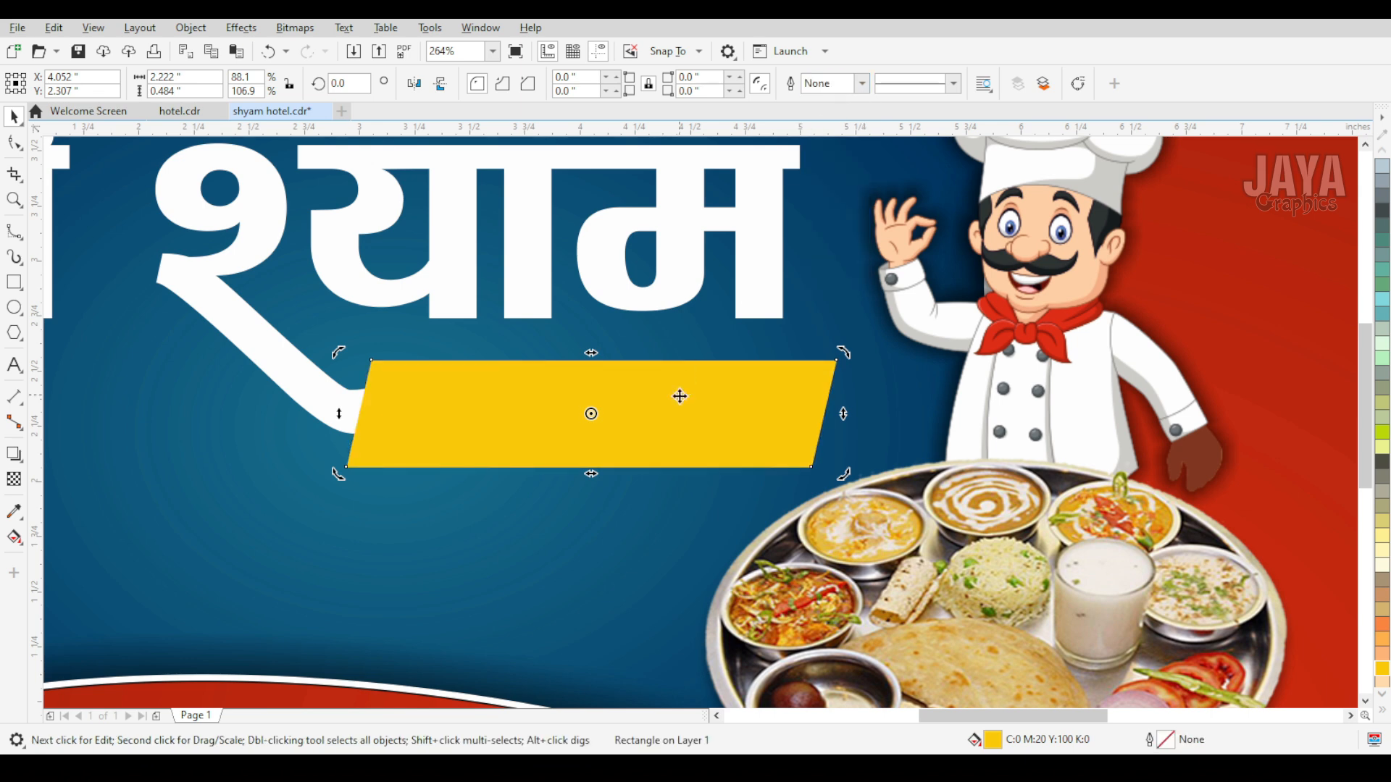
Move the black होटल एण्ड रेस्टोरेन्ट text from beside the page onto the centre of the yellow parallelogram
{"action": "scroll", "coordinate": [680, 398], "scroll_direction": "down", "scroll_amount": 1}
{"action": "left_click", "coordinate": [1128, 462]}
{"action": "left_click_drag", "start_coordinate": [1243, 358], "coordinate": [636, 407]}
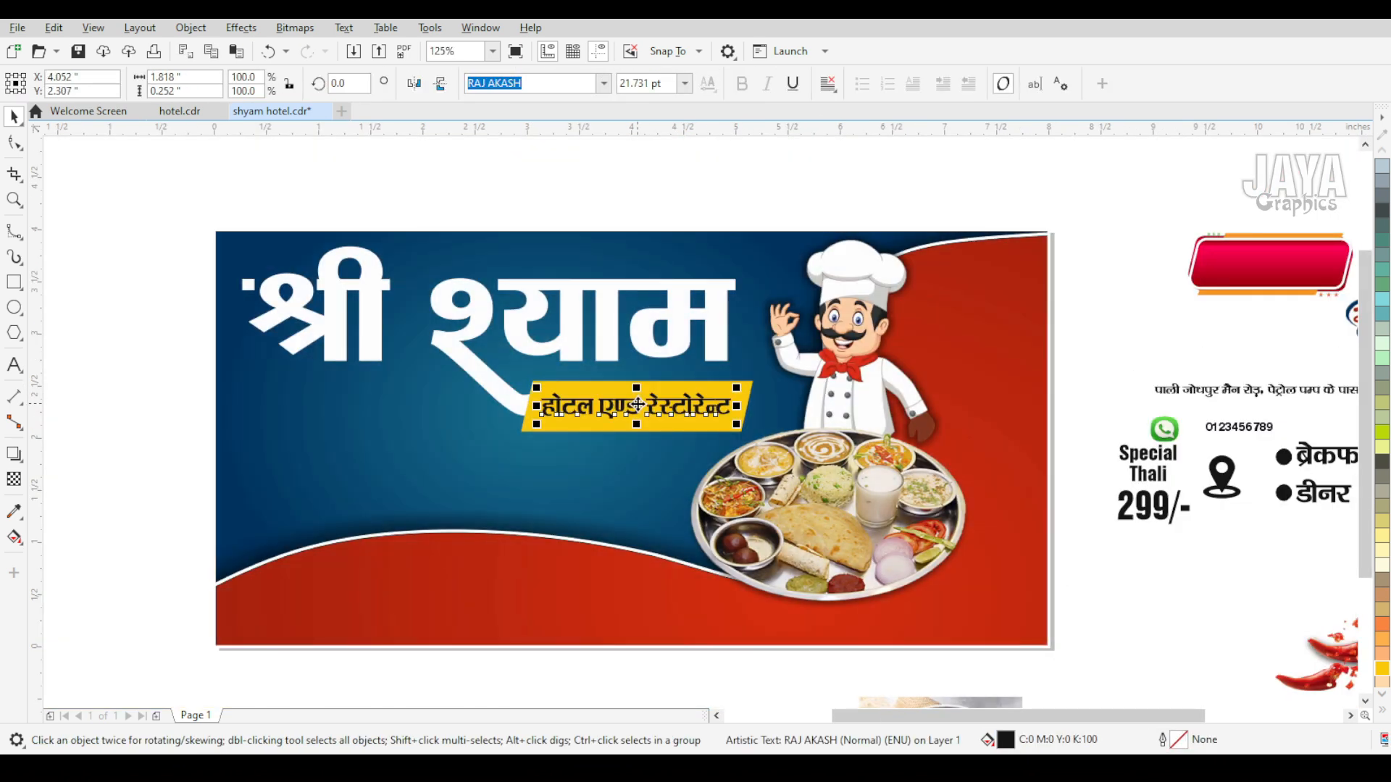
Reduce the yellow parallelogram's height to about 0.36 inches around its centre, keeping its width
{"action": "key", "text": "F2"}
{"action": "left_click_drag", "start_coordinate": [480, 368], "coordinate": [859, 489]}
{"action": "left_click", "coordinate": [686, 440]}
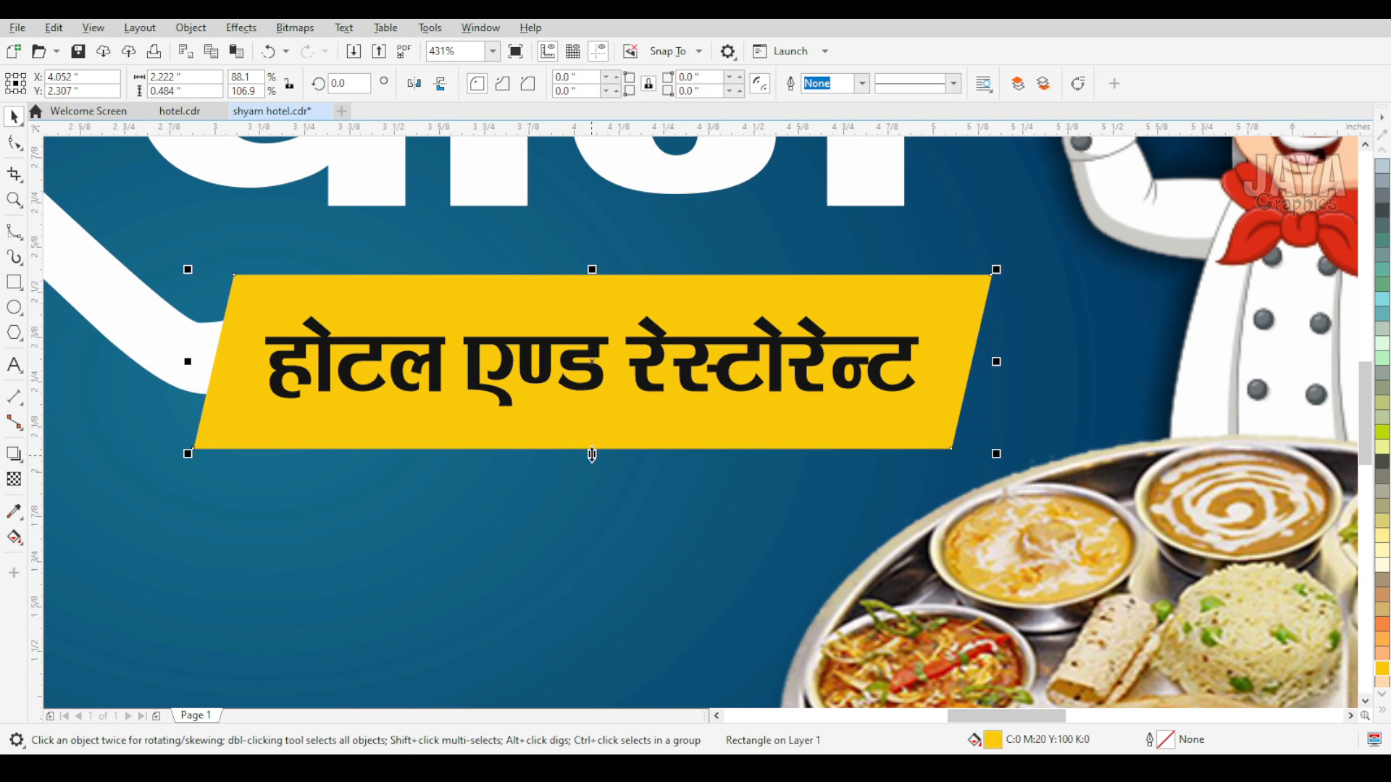
{"action": "left_click_drag", "start_coordinate": [590, 454], "coordinate": [602, 436]}
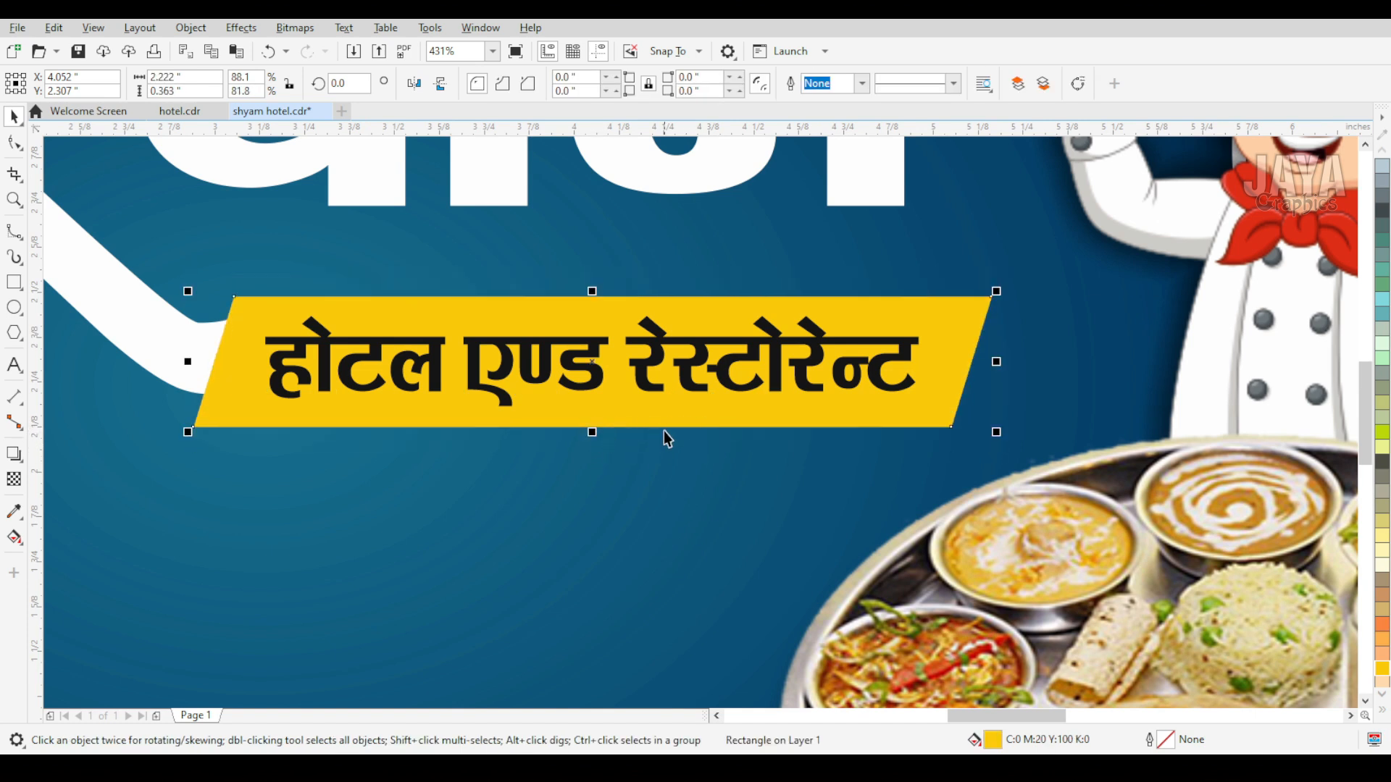
Recolour the होटल एण्ड रेस्टोरेन्ट text with a dark blue sampled from the card background, C:99 M:66 Y:9 K:49
{"action": "left_click", "coordinate": [649, 372]}
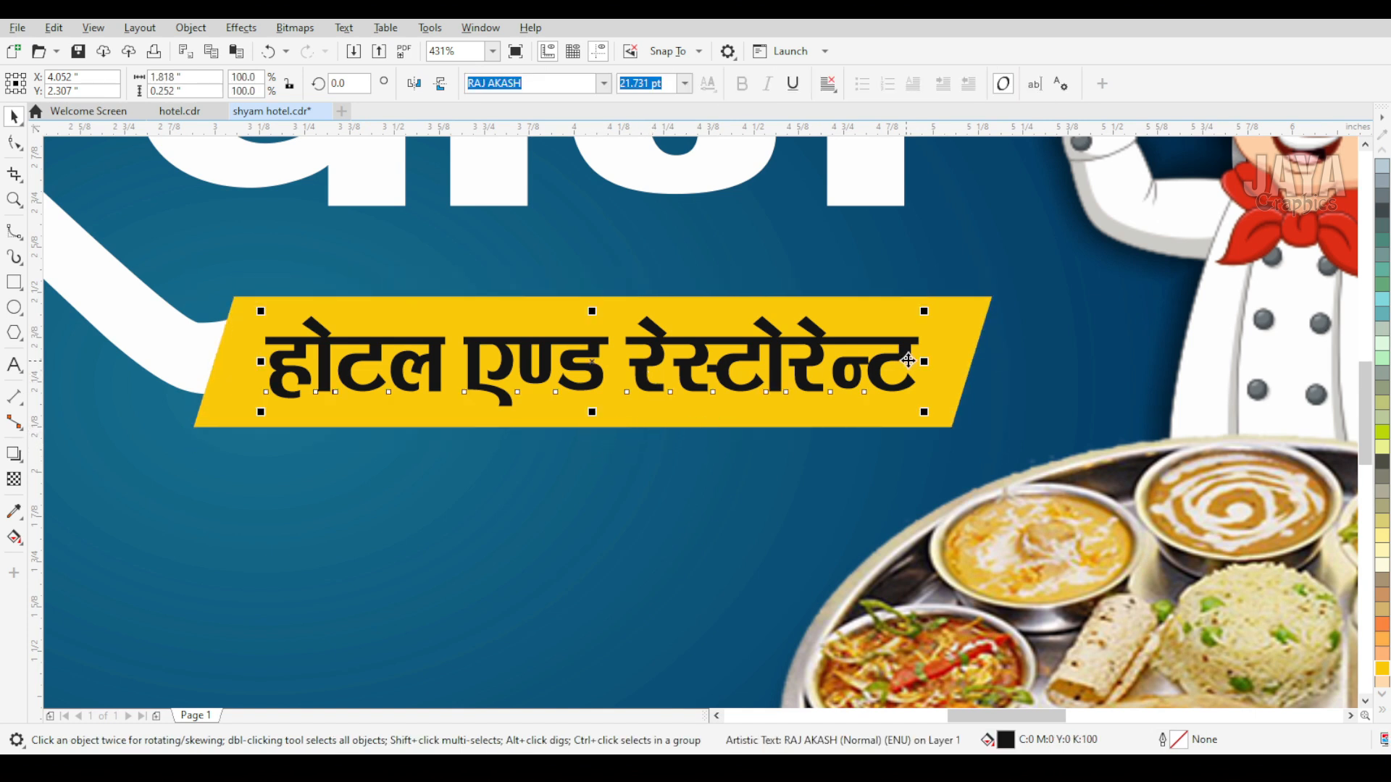
{"action": "left_click", "coordinate": [951, 351], "text": "shift"}
{"action": "left_click", "coordinate": [844, 276]}
{"action": "left_click", "coordinate": [728, 372]}
{"action": "left_click", "coordinate": [15, 511]}
{"action": "scroll", "coordinate": [367, 425], "scroll_direction": "down", "scroll_amount": 3}
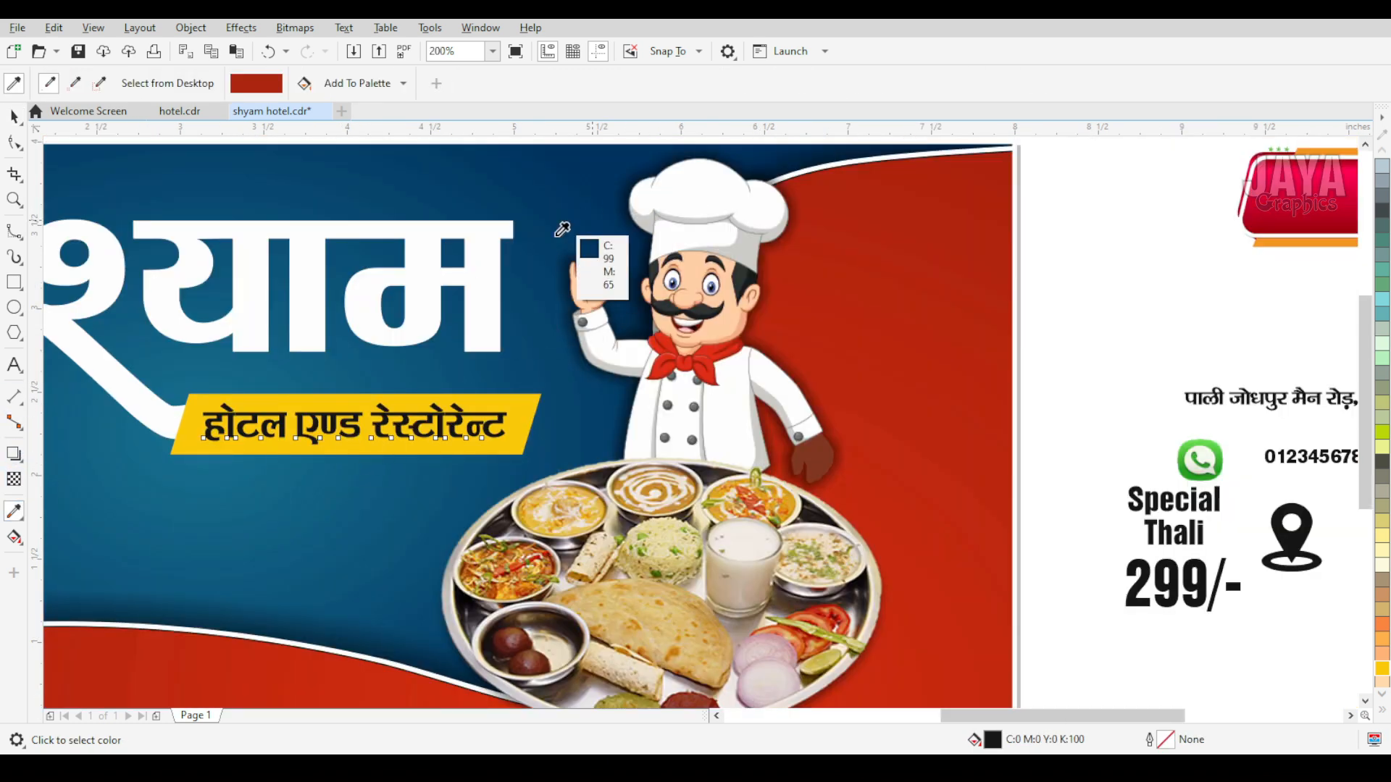
{"action": "scroll", "coordinate": [562, 227], "scroll_direction": "down", "scroll_amount": 3}
{"action": "left_click", "coordinate": [310, 335]}
{"action": "scroll", "coordinate": [470, 357], "scroll_direction": "up", "scroll_amount": 3}
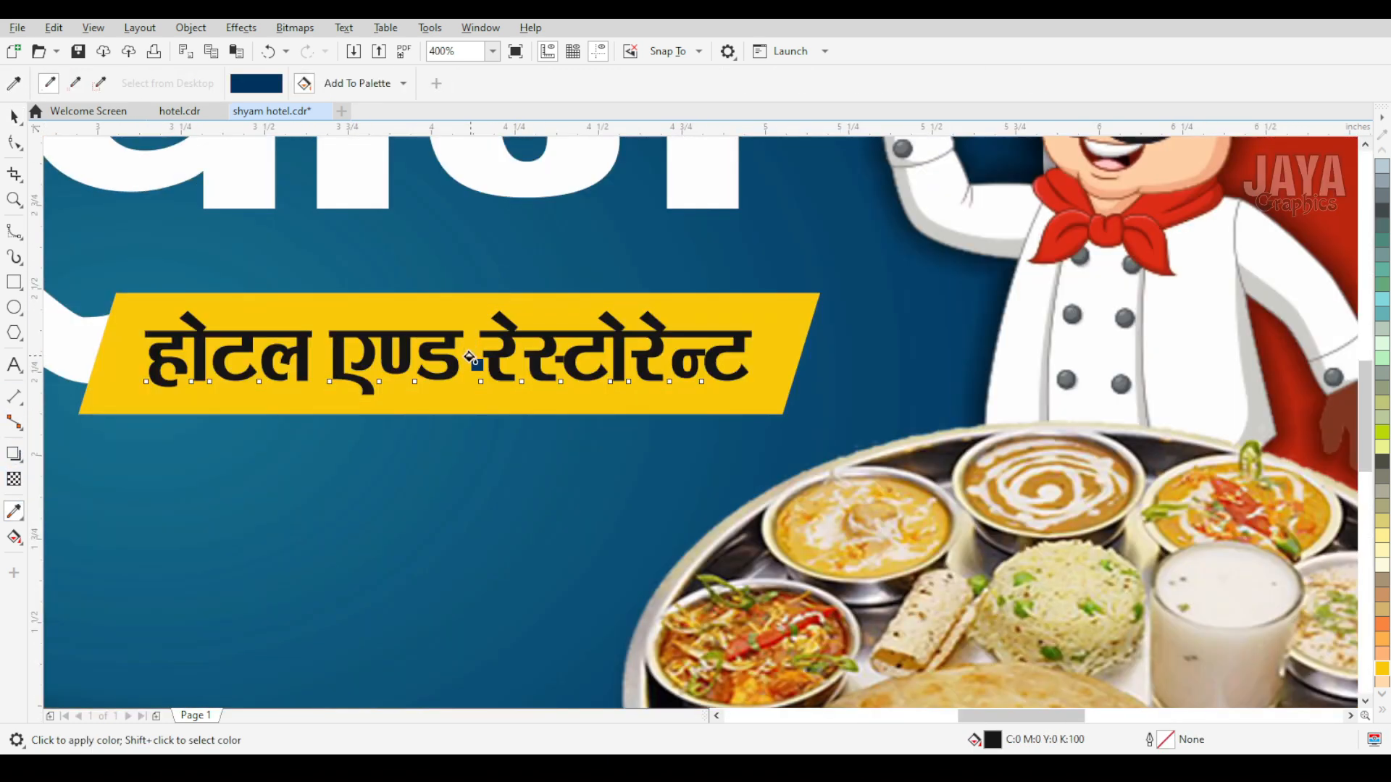
{"action": "left_click", "coordinate": [490, 362]}
{"action": "left_click", "coordinate": [13, 117]}
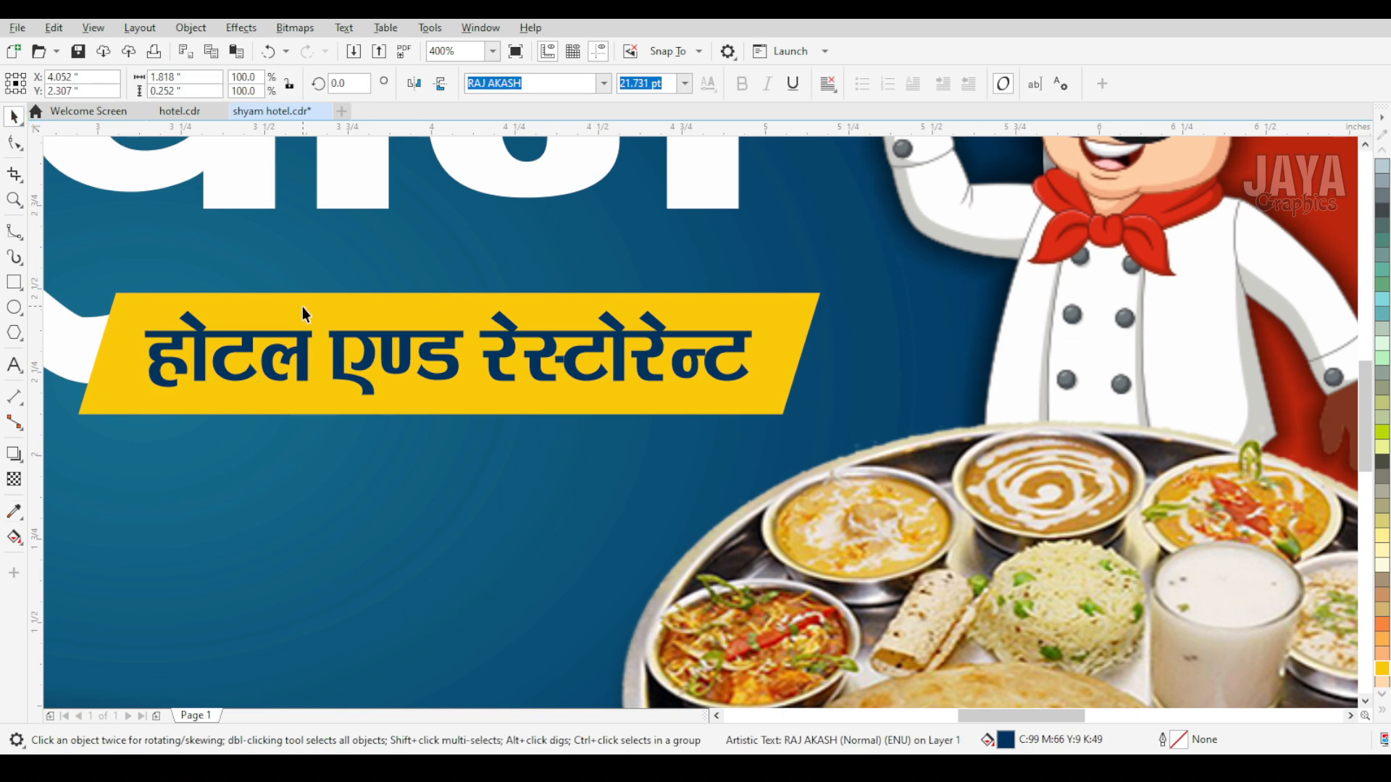
Change the parallelogram's uniform fill to orange-yellow by setting its magenta value to 35
{"action": "left_click", "coordinate": [302, 307]}
{"action": "double_click", "coordinate": [993, 739]}
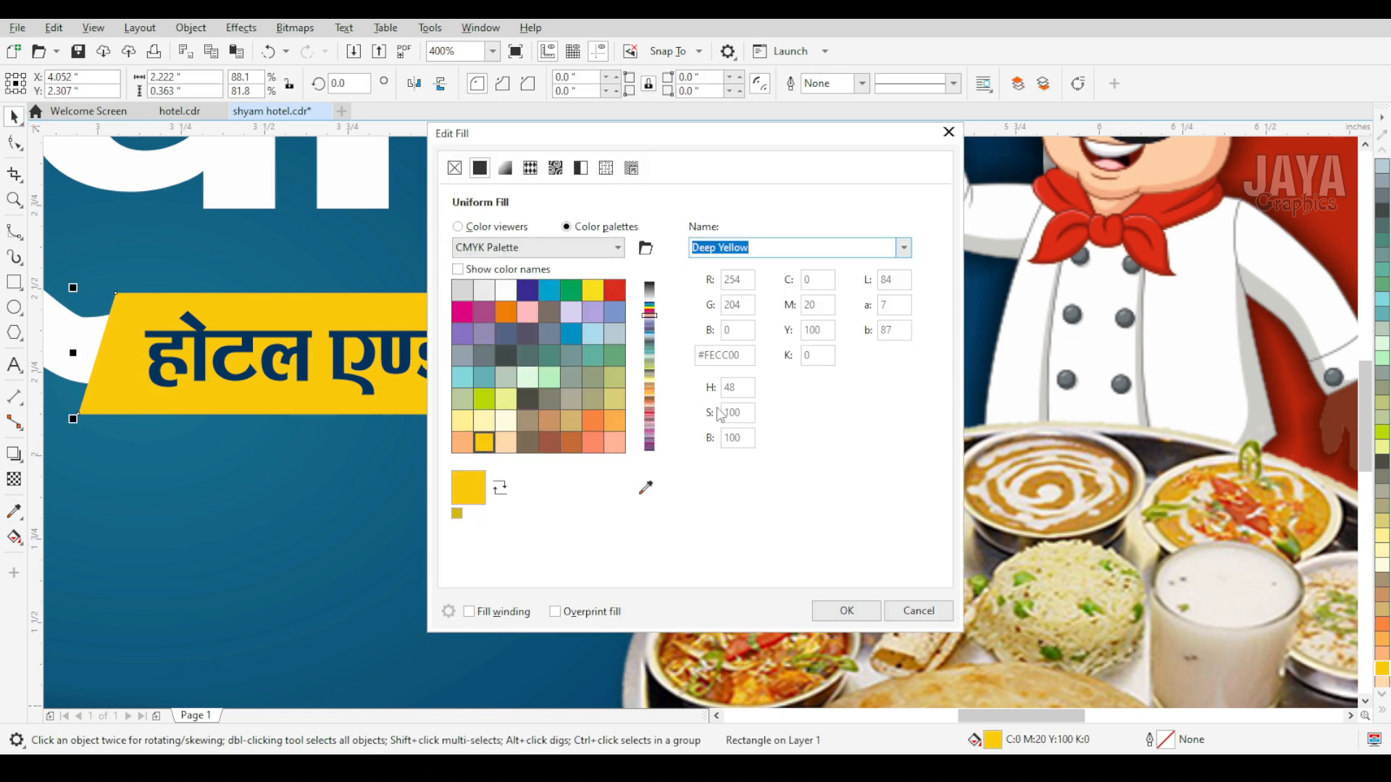
{"action": "left_click", "coordinate": [497, 227]}
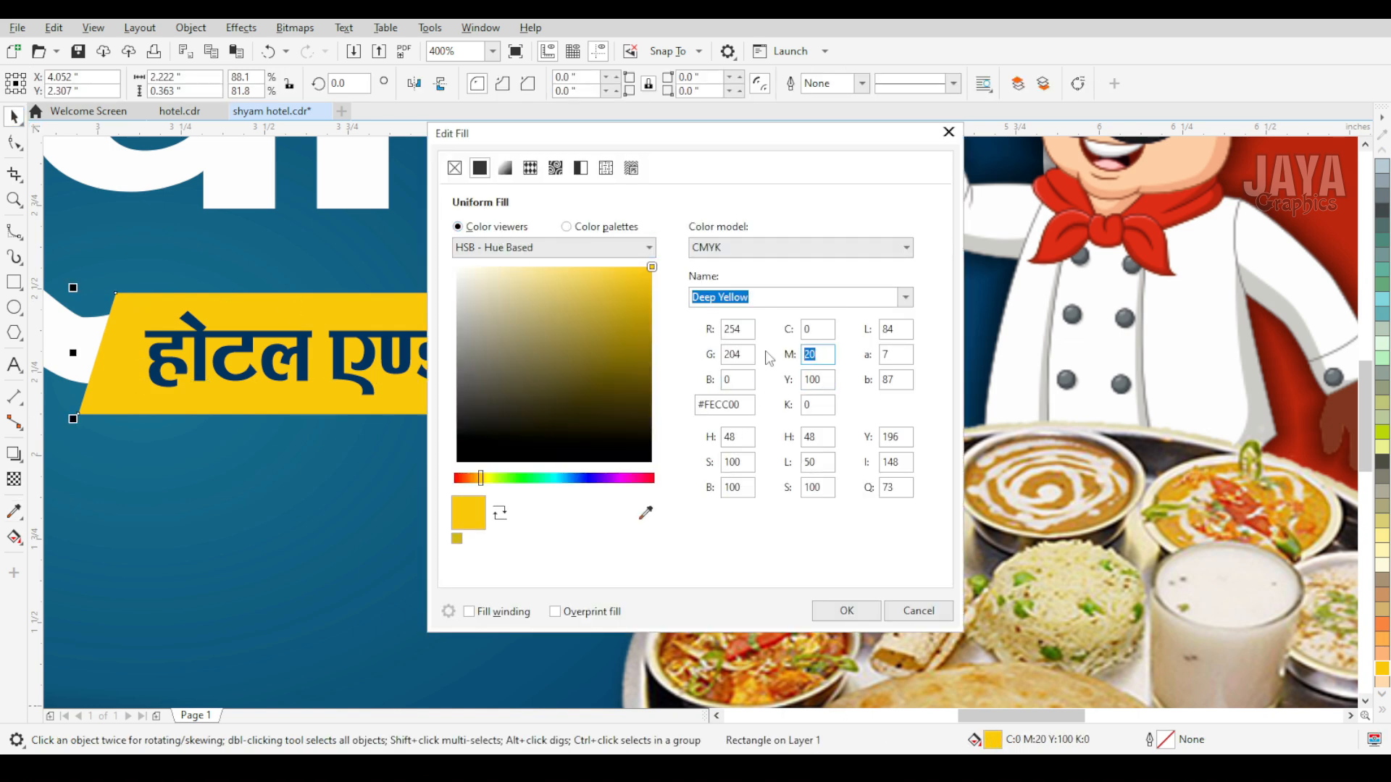
{"action": "type", "text": "35"}
{"action": "key", "text": "Return"}
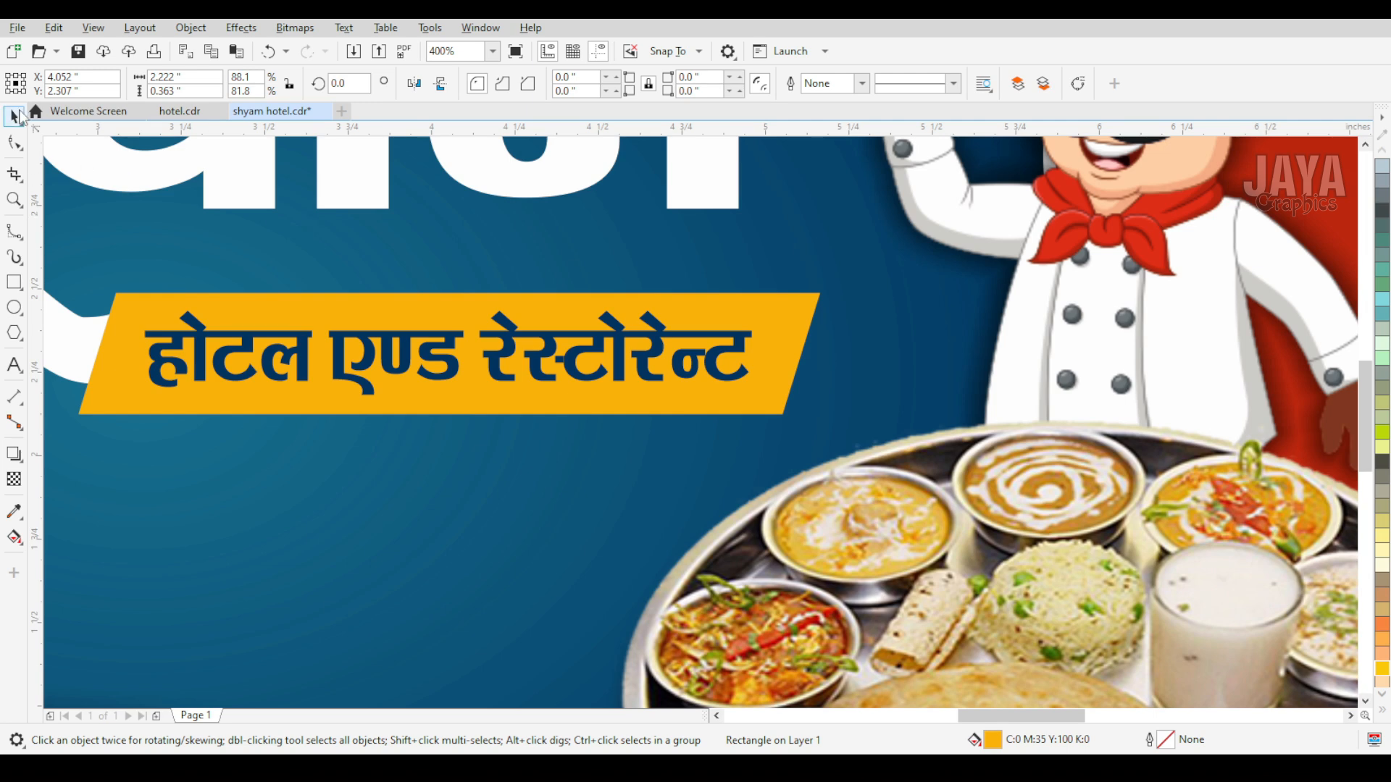
Move the bulleted ब्रेकफास्ट, लंच, डीनर and चाय एण्ड कॉफी items onto the blue area beneath श्री
{"action": "scroll", "coordinate": [424, 422], "scroll_direction": "down", "scroll_amount": 3}
{"action": "key", "text": "F2"}
{"action": "left_click_drag", "start_coordinate": [402, 367], "coordinate": [818, 601]}
{"action": "scroll", "coordinate": [822, 602], "scroll_direction": "down", "scroll_amount": 1}
{"action": "left_click", "coordinate": [1082, 579]}
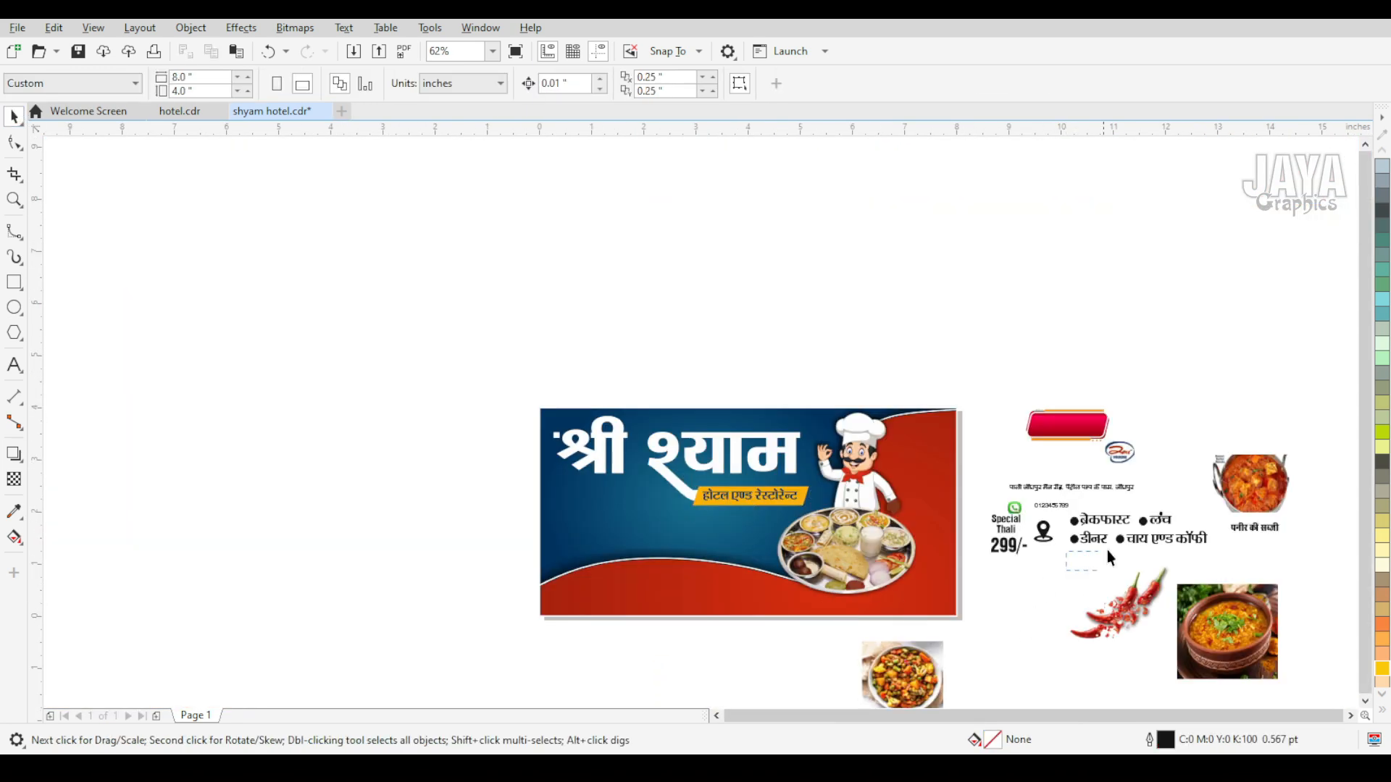
{"action": "left_click_drag", "start_coordinate": [1220, 506], "coordinate": [1220, 506]}
{"action": "left_click_drag", "start_coordinate": [1141, 522], "coordinate": [627, 497]}
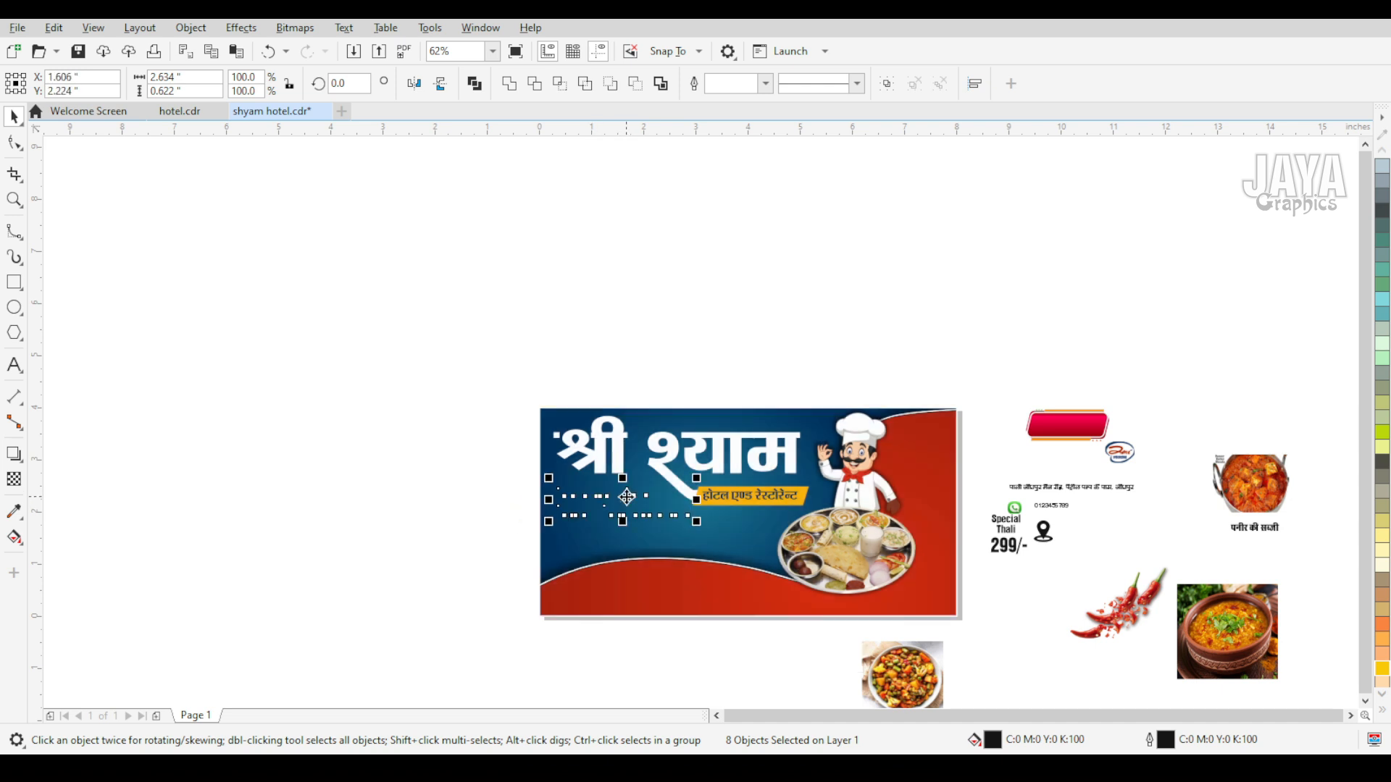
{"action": "key", "text": "F2"}
{"action": "left_click_drag", "start_coordinate": [475, 451], "coordinate": [820, 574]}
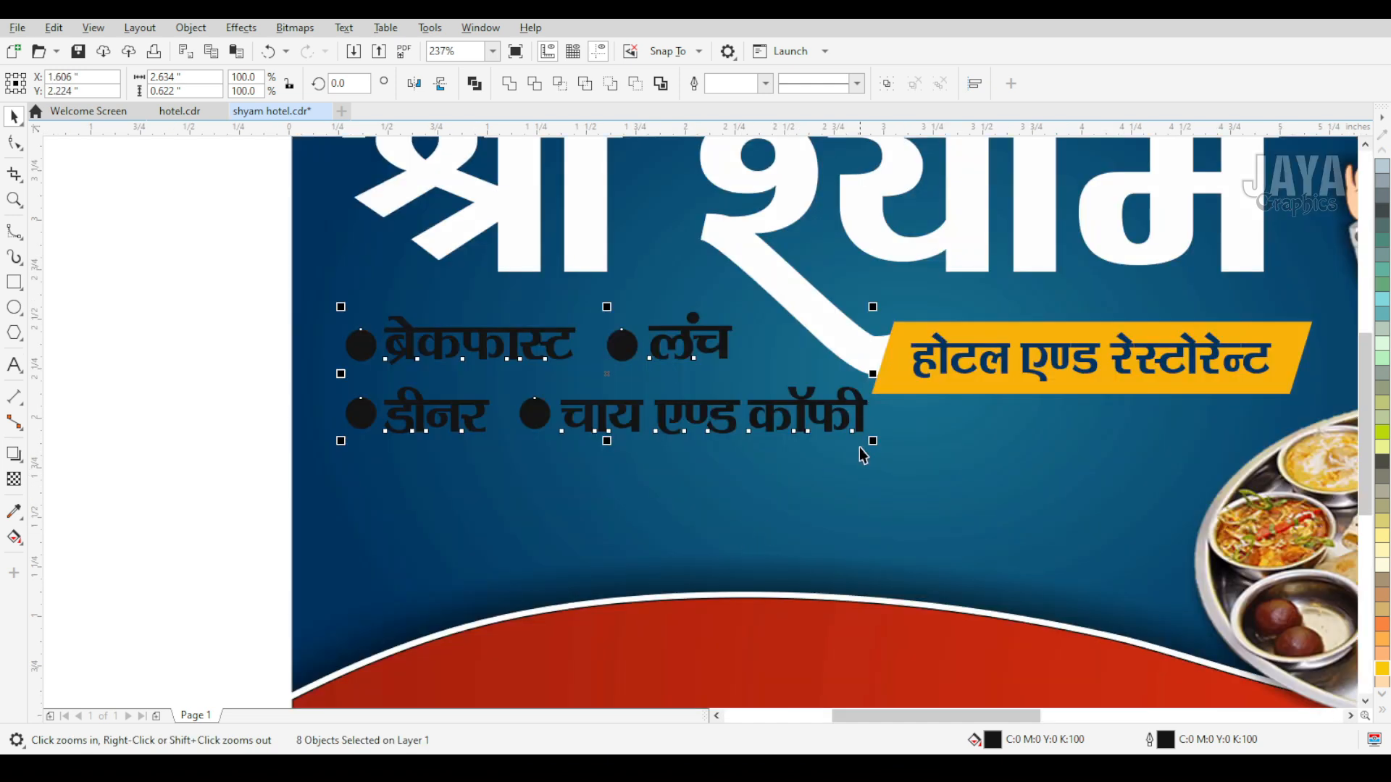
{"action": "left_click_drag", "start_coordinate": [774, 416], "coordinate": [761, 415]}
{"action": "key", "text": "Escape"}
Fill all four round bullets of the menu items with white
{"action": "left_click", "coordinate": [348, 356]}
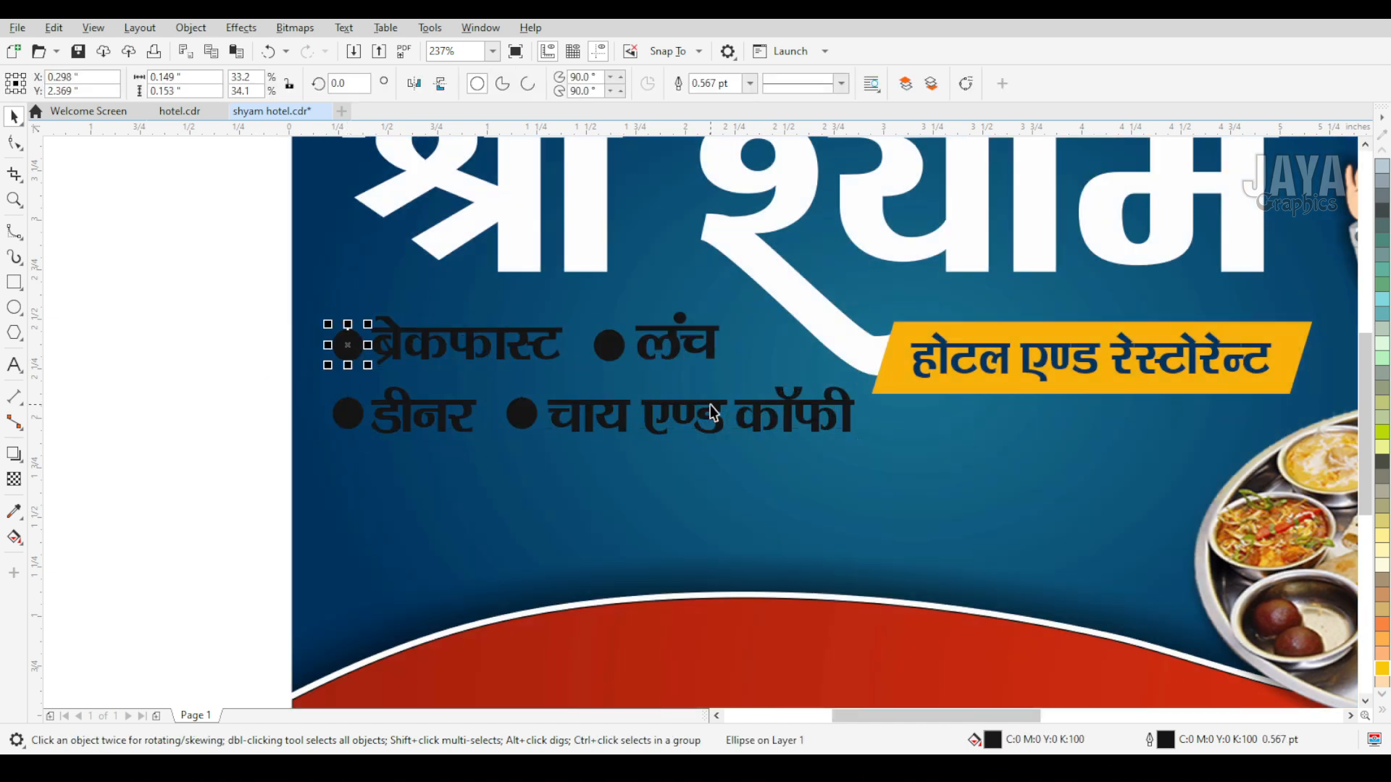
{"action": "left_click", "coordinate": [610, 353], "text": "shift"}
{"action": "left_click", "coordinate": [527, 414], "text": "shift"}
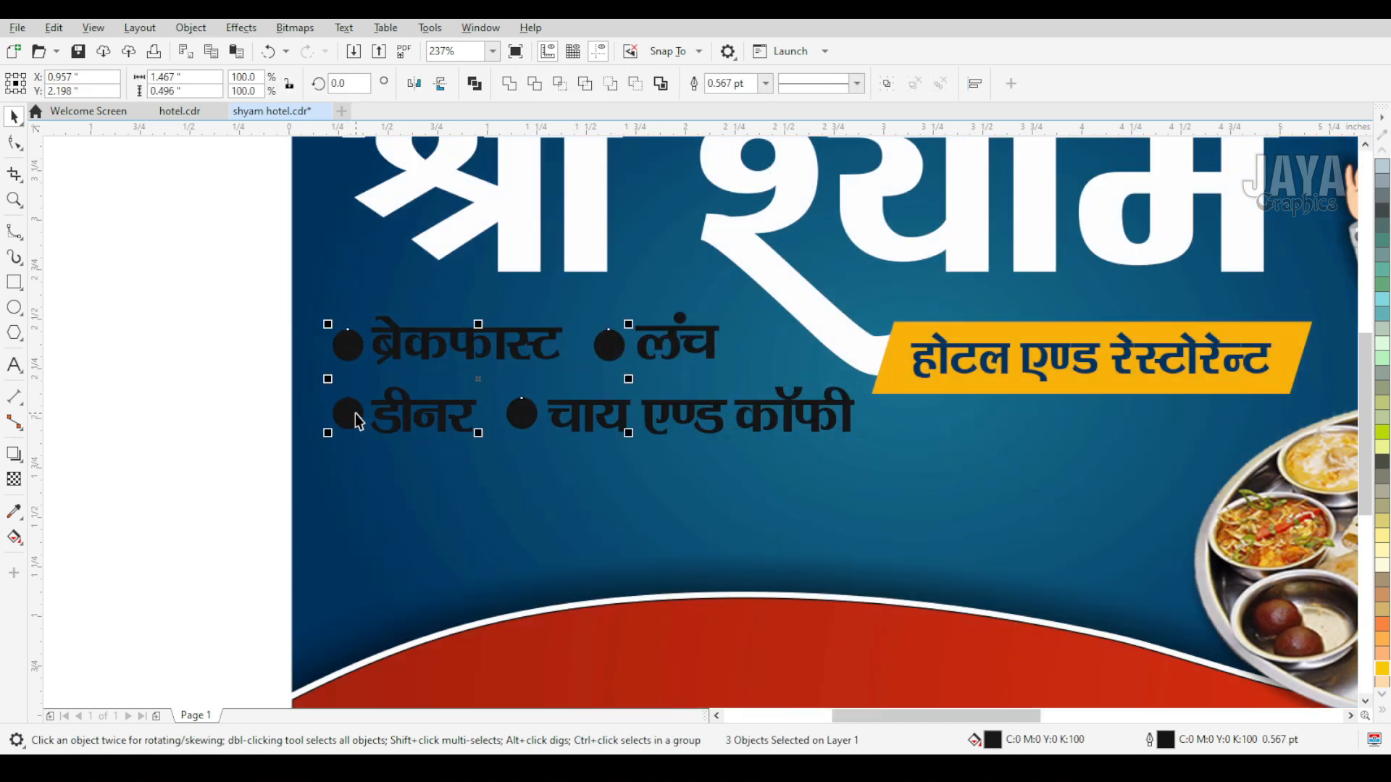
{"action": "left_click", "coordinate": [1382, 710]}
{"action": "left_click", "coordinate": [1332, 312]}
{"action": "left_click", "coordinate": [183, 408]}
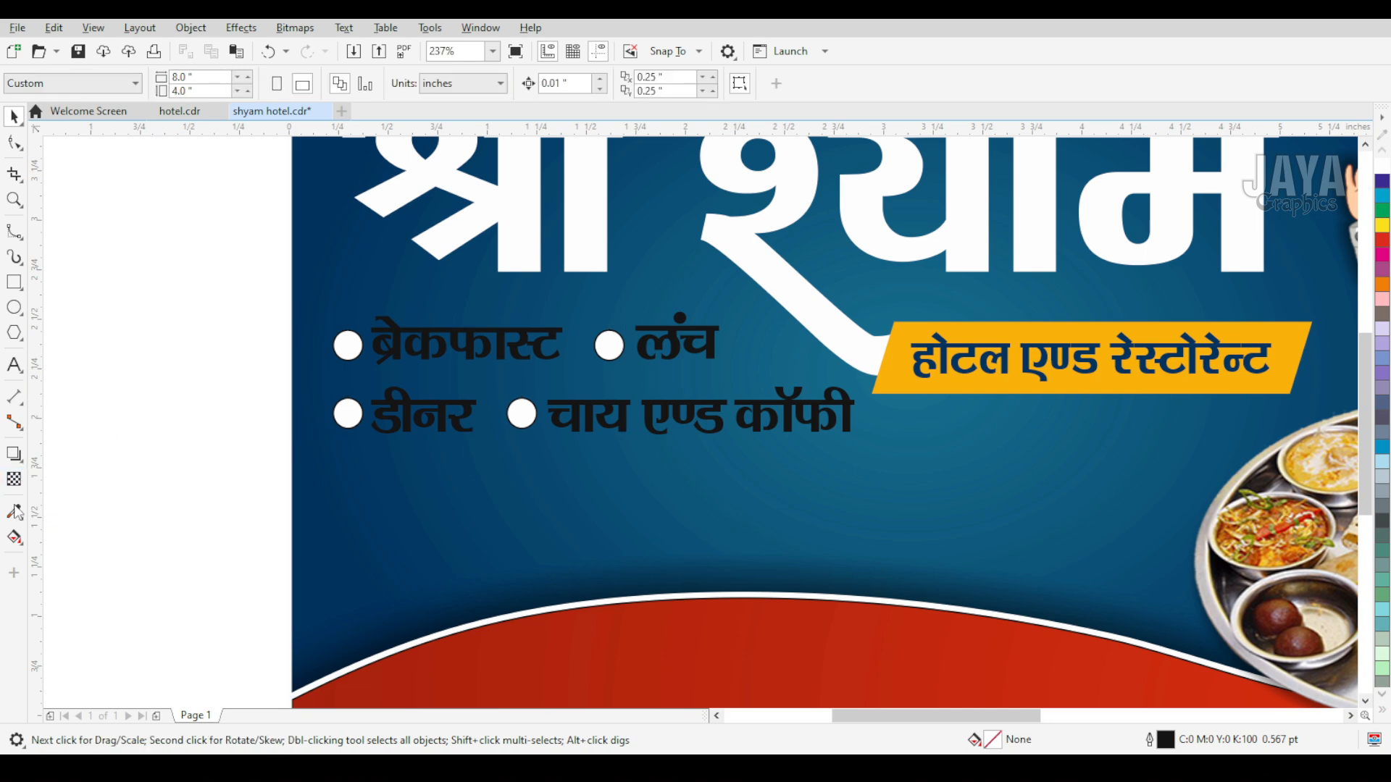
Recolour the four menu item texts with the orange-yellow sampled from the parallelogram
{"action": "left_click", "coordinate": [13, 512]}
{"action": "left_click", "coordinate": [906, 389]}
{"action": "scroll", "coordinate": [689, 357], "scroll_direction": "up", "scroll_amount": 5}
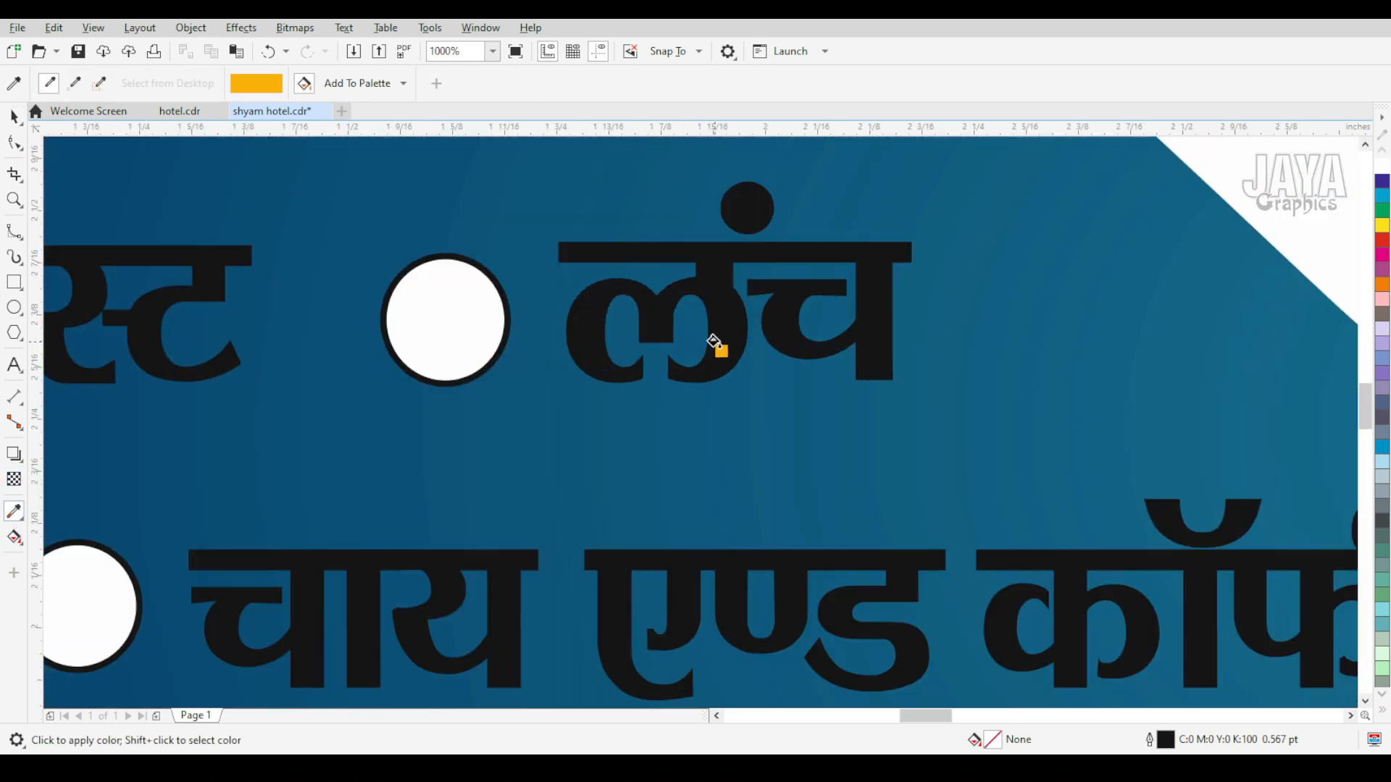
{"action": "left_click", "coordinate": [717, 351]}
{"action": "left_click", "coordinate": [746, 563]}
{"action": "left_click", "coordinate": [201, 281]}
{"action": "scroll", "coordinate": [341, 402], "scroll_direction": "down", "scroll_amount": 5}
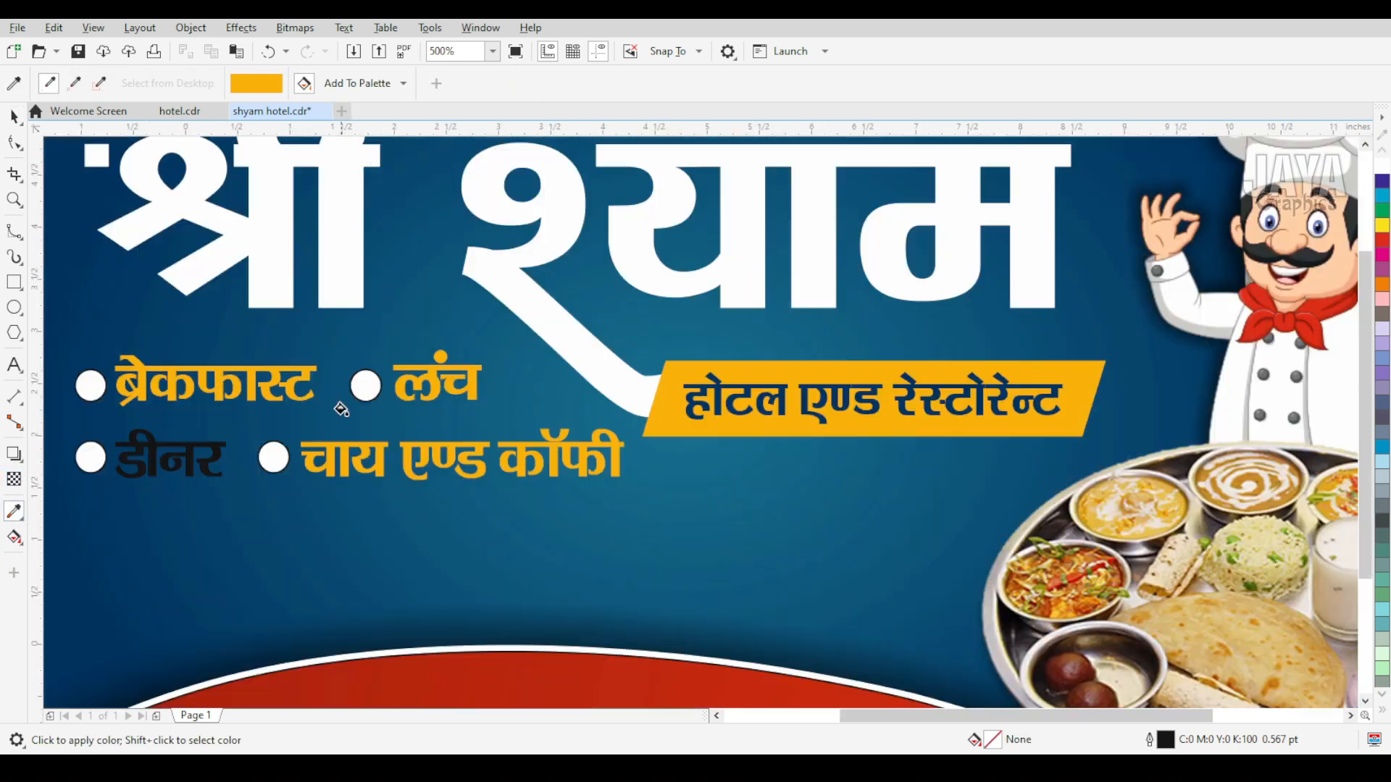
{"action": "scroll", "coordinate": [254, 459], "scroll_direction": "up", "scroll_amount": 3}
{"action": "left_click", "coordinate": [389, 384]}
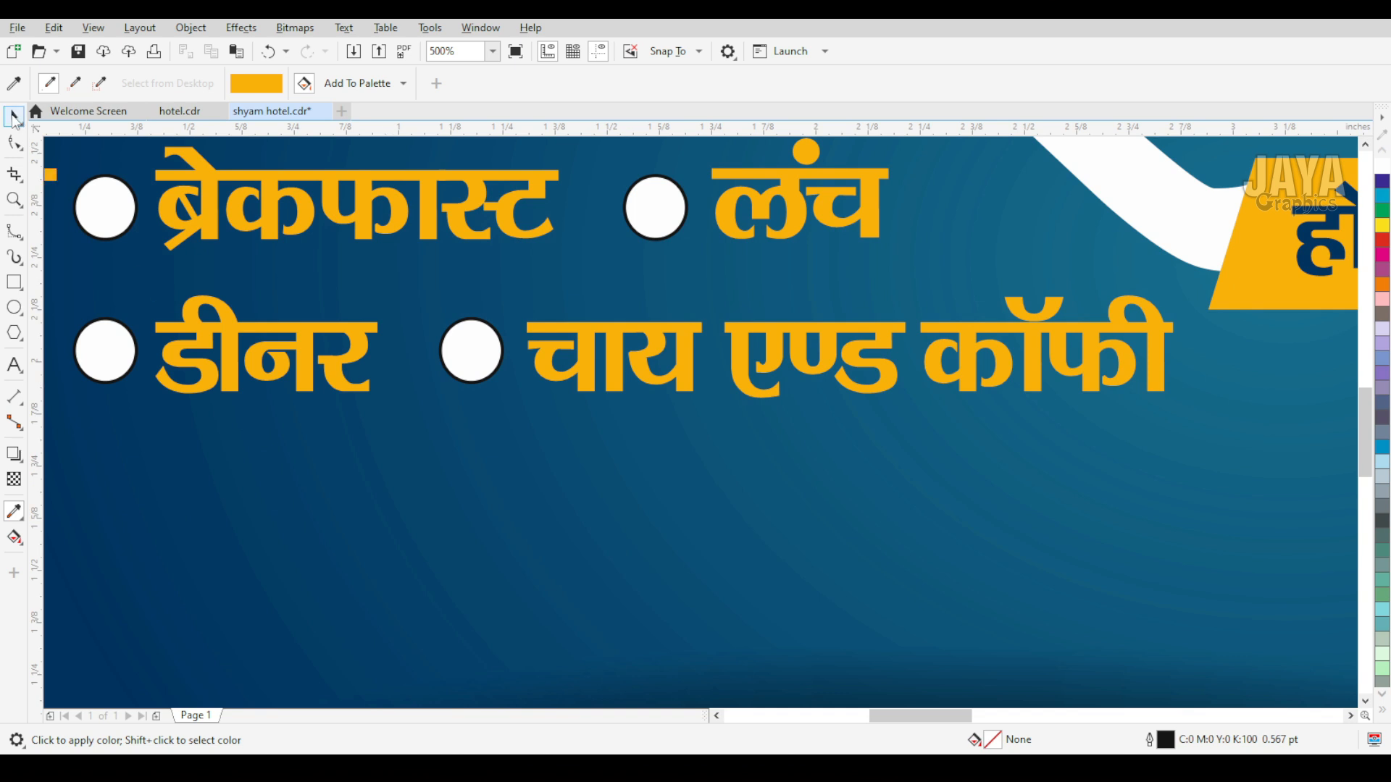
Set the outline of each of the four white bullets to None
{"action": "left_click", "coordinate": [13, 118]}
{"action": "left_click", "coordinate": [89, 210]}
{"action": "left_click", "coordinate": [750, 83]}
{"action": "left_click", "coordinate": [714, 99]}
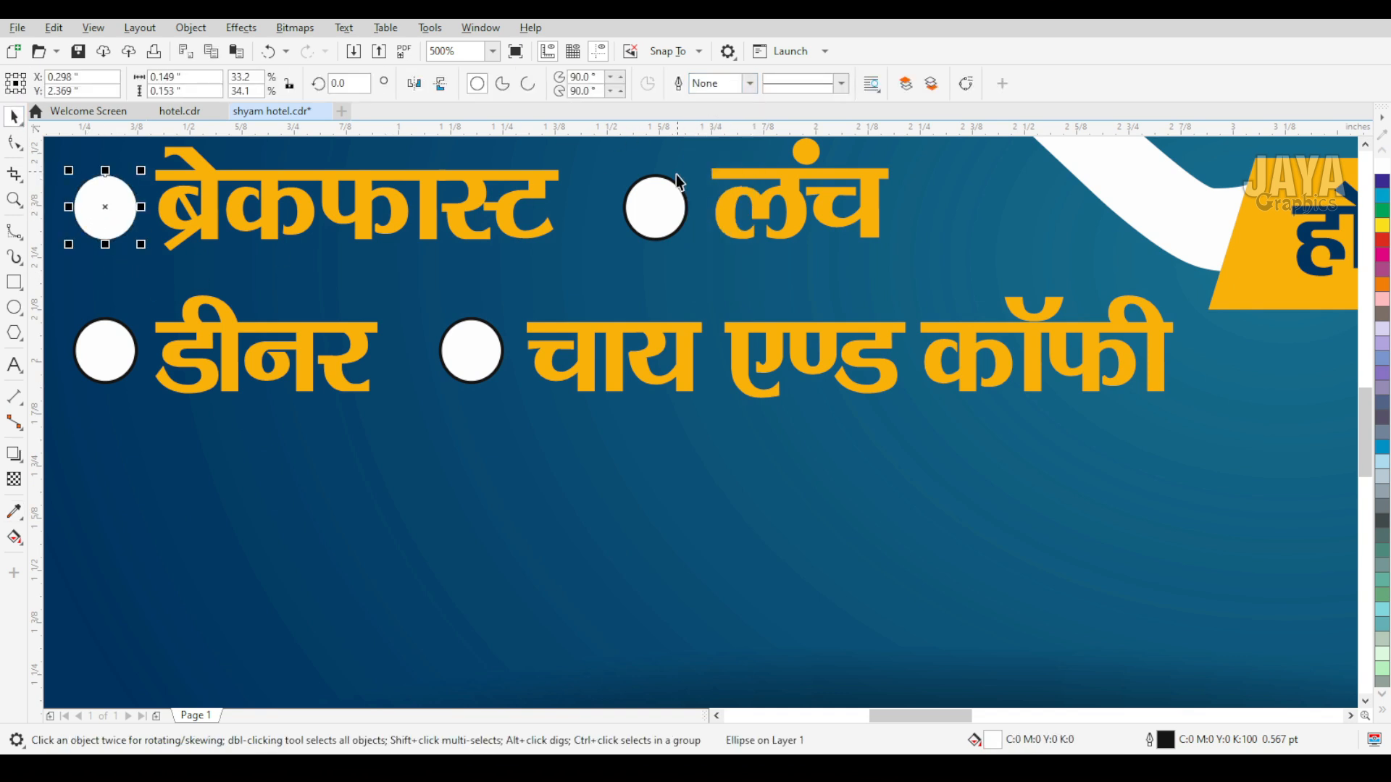
{"action": "left_click", "coordinate": [663, 194]}
{"action": "left_click", "coordinate": [751, 83]}
{"action": "left_click", "coordinate": [714, 98]}
{"action": "left_click", "coordinate": [481, 357]}
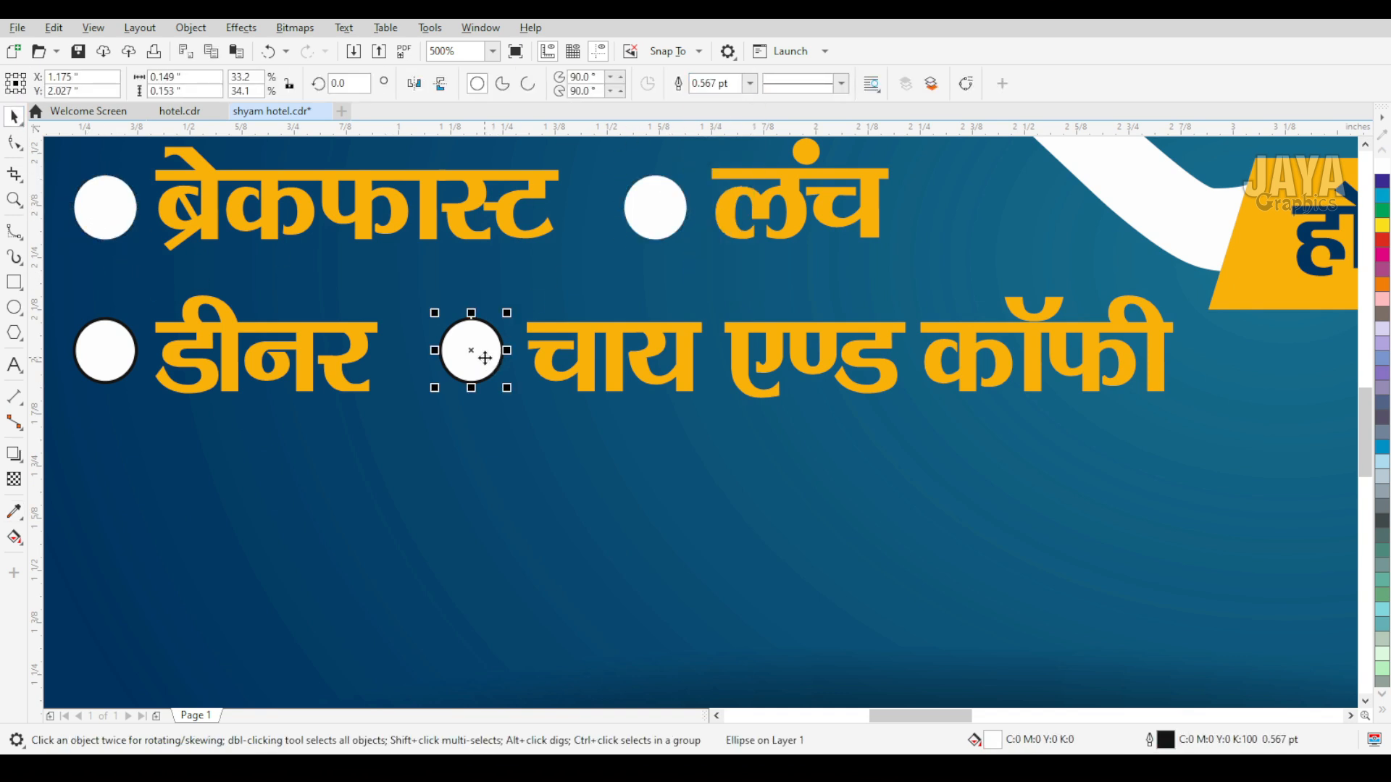
{"action": "left_click", "coordinate": [751, 83]}
{"action": "left_click", "coordinate": [714, 98]}
{"action": "left_click", "coordinate": [112, 352]}
{"action": "scroll", "coordinate": [428, 438], "scroll_direction": "down", "scroll_amount": 2}
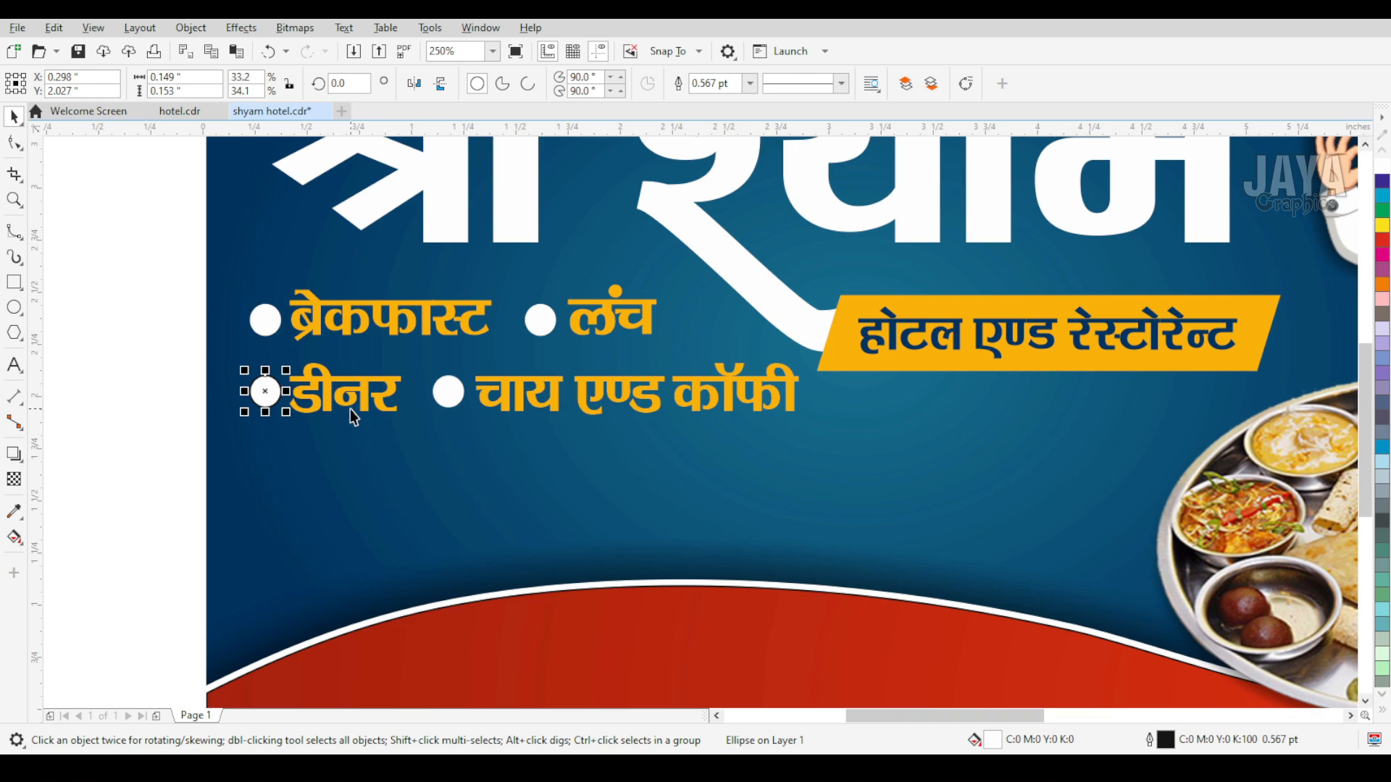
{"action": "key", "text": "ctrl+r"}
{"action": "scroll", "coordinate": [340, 405], "scroll_direction": "up", "scroll_amount": 1}
{"action": "scroll", "coordinate": [340, 411], "scroll_direction": "down", "scroll_amount": 1}
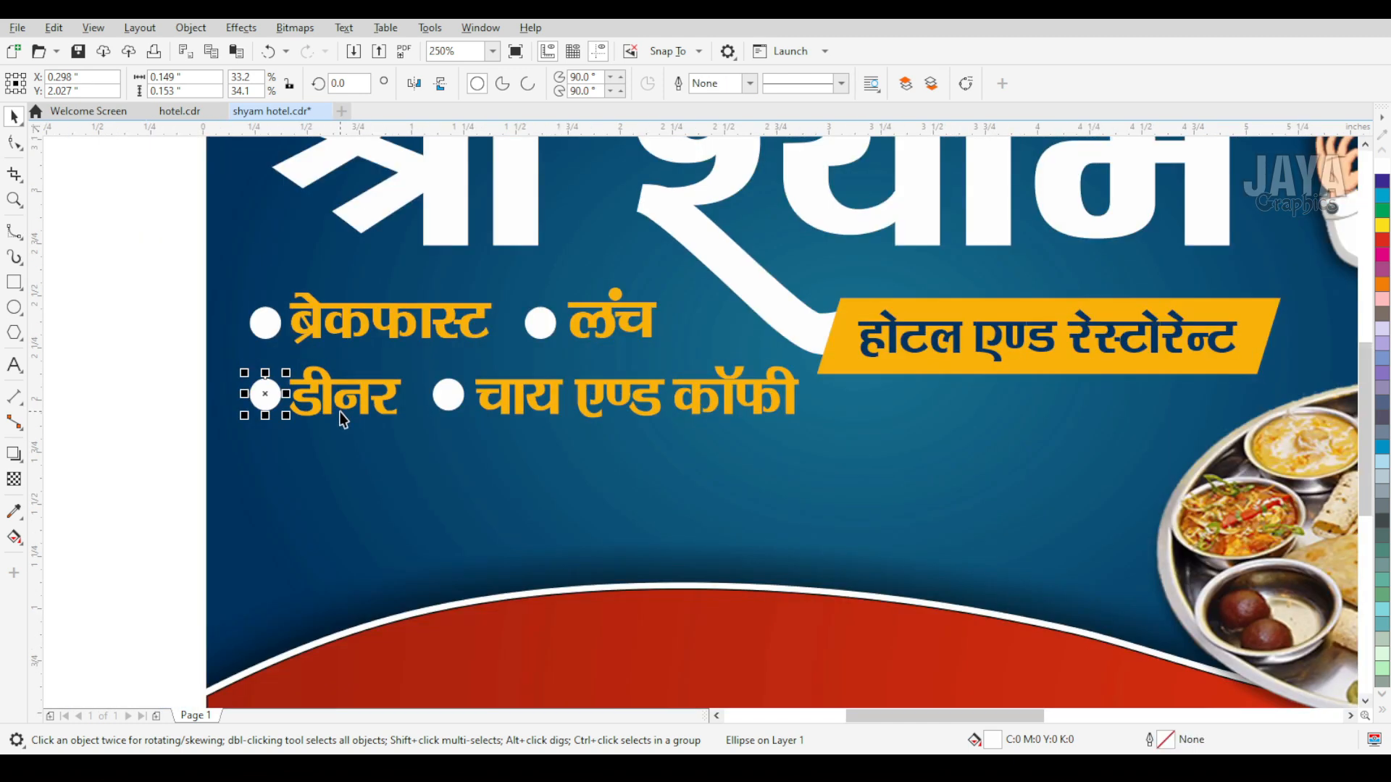
{"action": "scroll", "coordinate": [339, 412], "scroll_direction": "down", "scroll_amount": 1}
{"action": "left_click", "coordinate": [154, 447]}
Place the स्वाद लाजवाब logo on the red area in the card's upper-right corner and enlarge it to about 1.03 × 0.76 inches
{"action": "scroll", "coordinate": [255, 467], "scroll_direction": "down", "scroll_amount": 1}
{"action": "key", "text": "F2"}
{"action": "left_click_drag", "start_coordinate": [202, 283], "coordinate": [806, 589]}
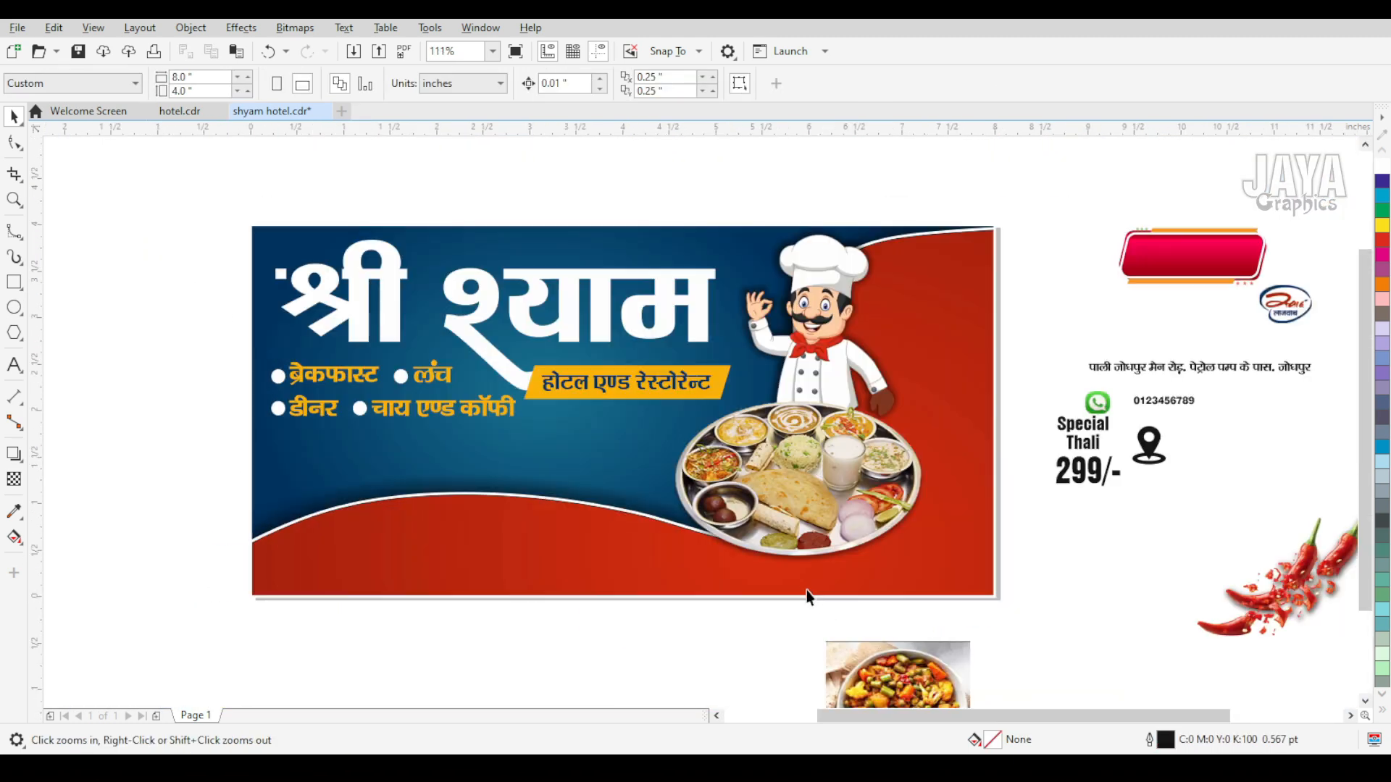
{"action": "scroll", "coordinate": [806, 590], "scroll_direction": "down", "scroll_amount": 2}
{"action": "key", "text": "space"}
{"action": "left_click_drag", "start_coordinate": [1011, 458], "coordinate": [866, 450]}
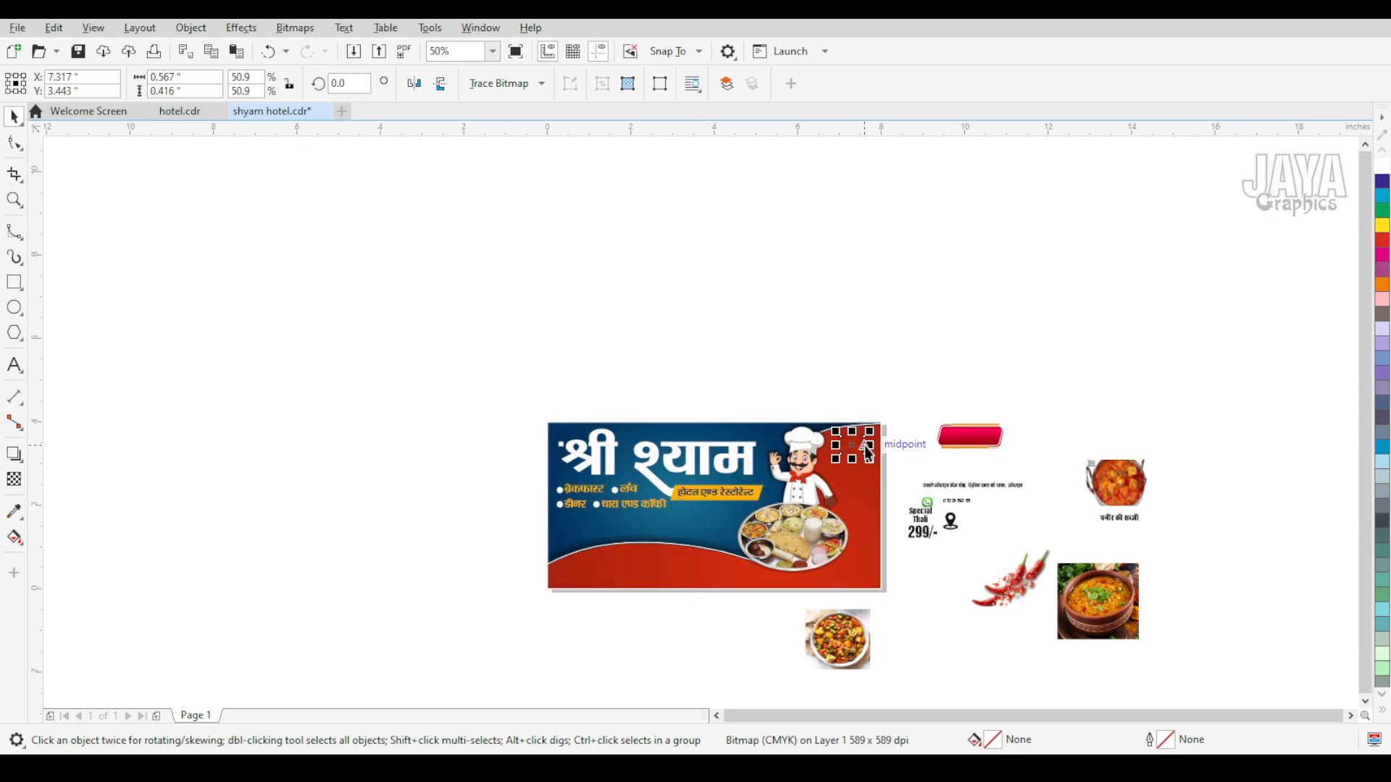
{"action": "key", "text": "space"}
{"action": "scroll", "coordinate": [869, 453], "scroll_direction": "up", "scroll_amount": 4}
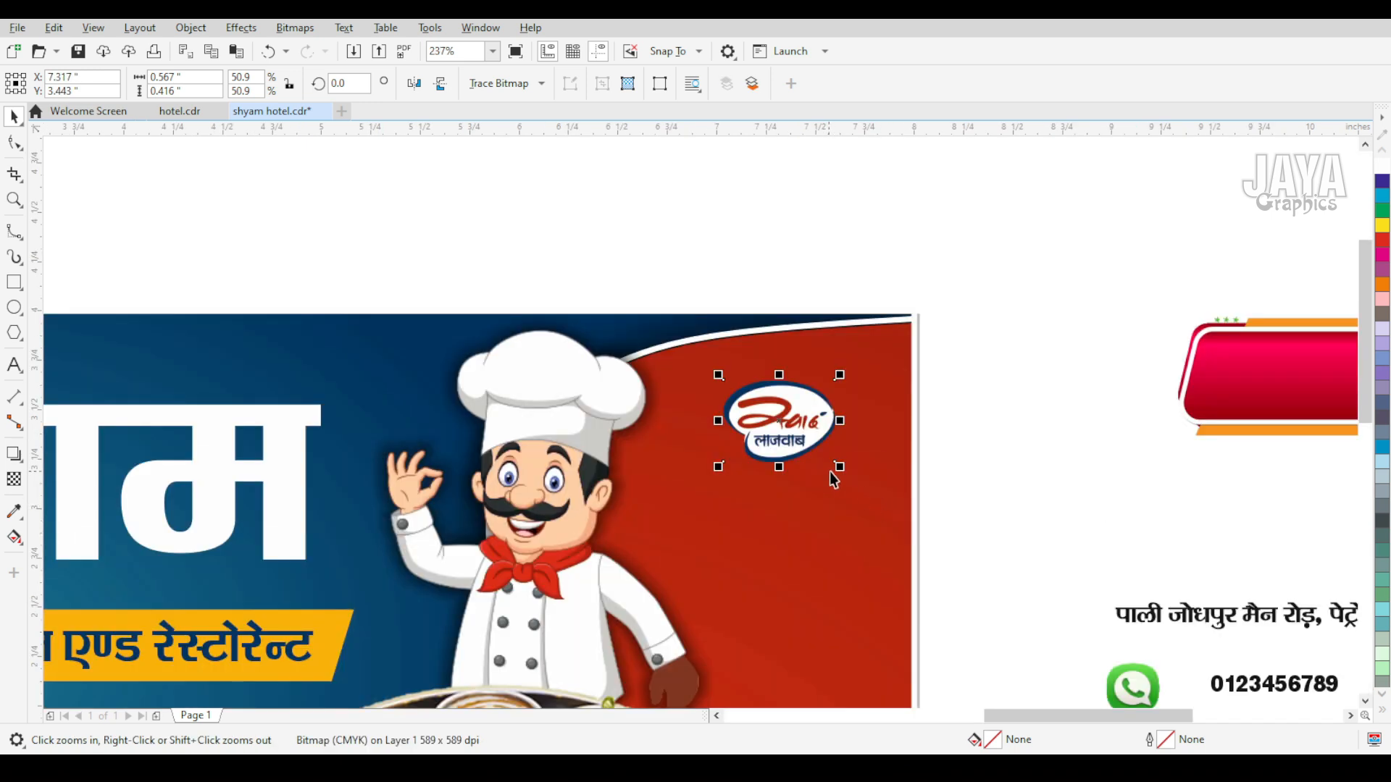
{"action": "mouse_move", "coordinate": [873, 500]}
{"action": "left_mouse_down"}
{"action": "mouse_move", "coordinate": [887, 516]}
{"action": "mouse_move", "coordinate": [887, 505]}
{"action": "left_mouse_up"}
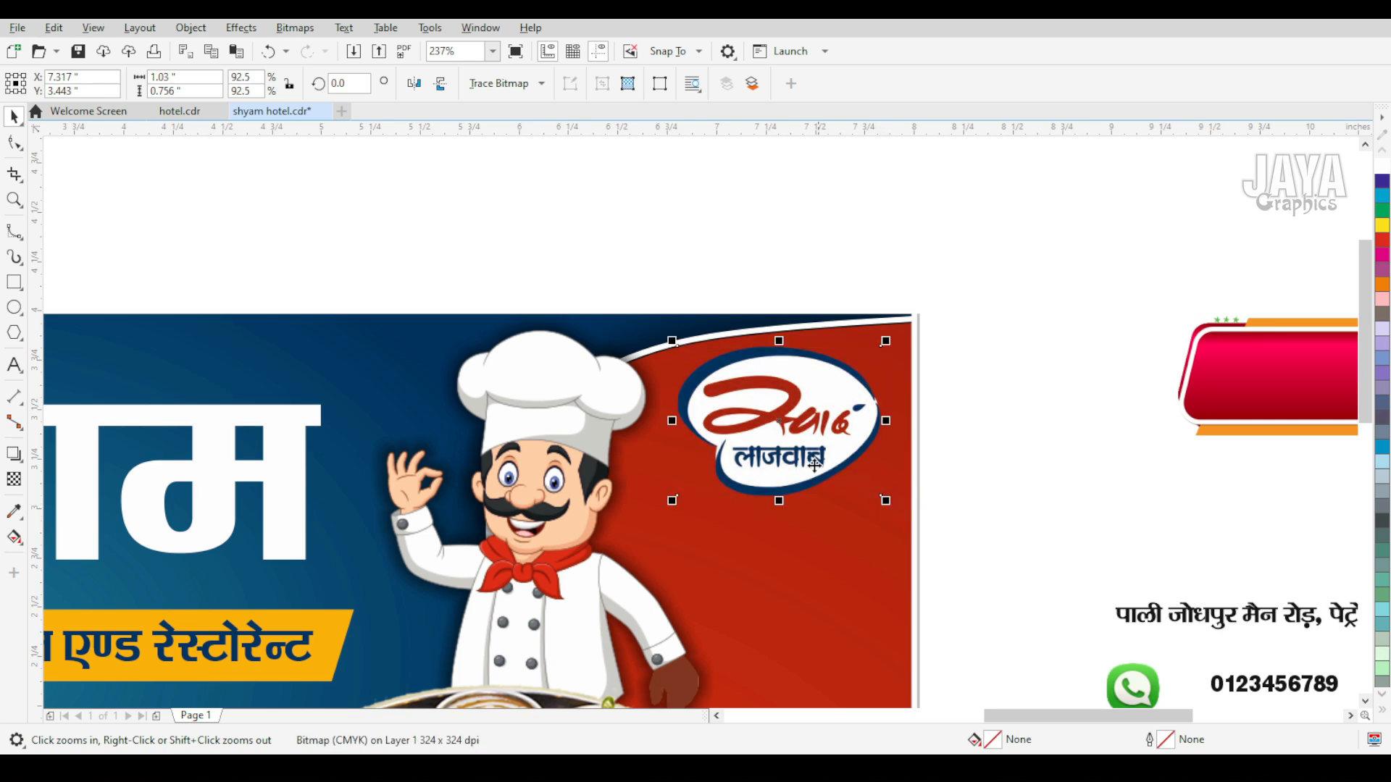
{"action": "mouse_move", "coordinate": [779, 424]}
{"action": "left_mouse_down"}
{"action": "mouse_move", "coordinate": [788, 441]}
{"action": "mouse_move", "coordinate": [777, 440]}
{"action": "left_mouse_up"}
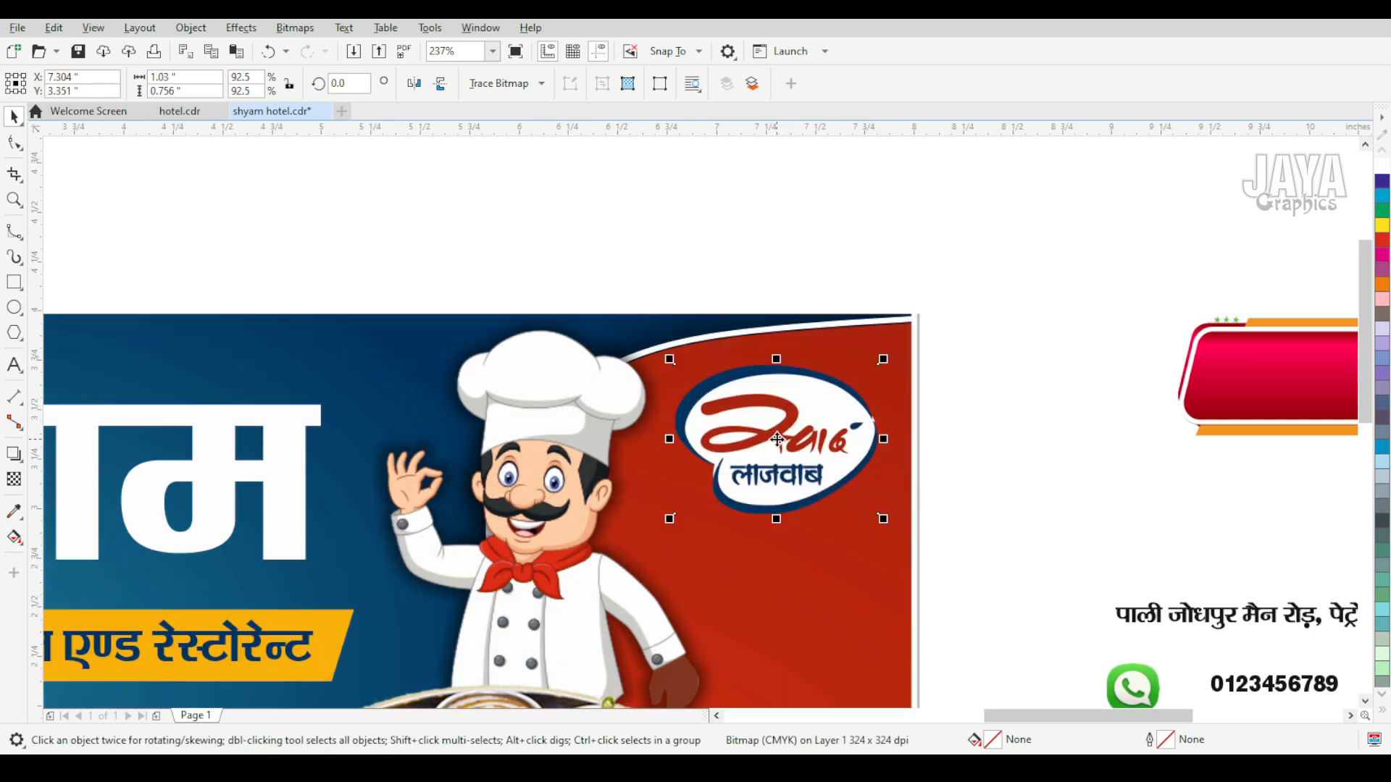
{"action": "left_click", "coordinate": [933, 459]}
Draw a circle about 1.12 inches in diameter below the menu items, overlapping the curved edge of the red area
{"action": "scroll", "coordinate": [932, 461], "scroll_direction": "down", "scroll_amount": 3}
{"action": "key", "text": "F2"}
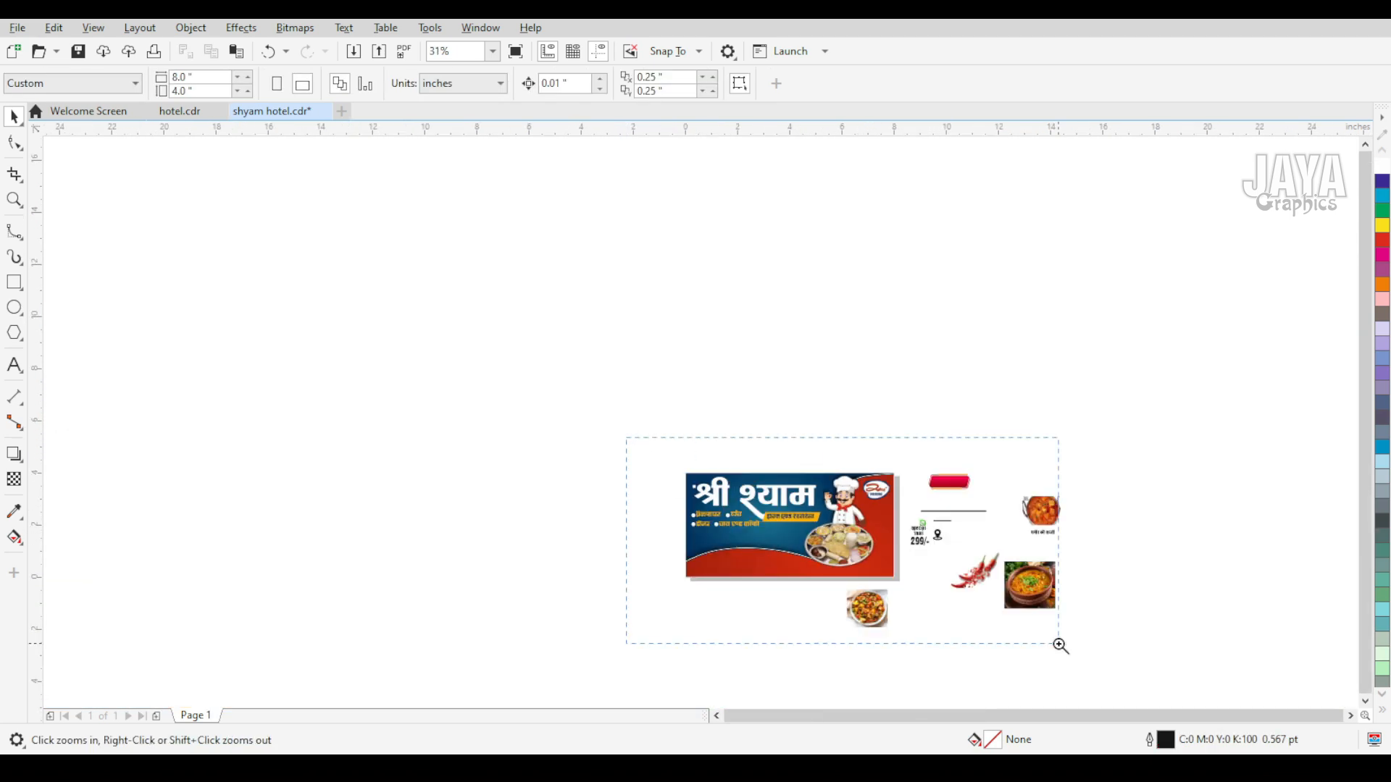
{"action": "left_click_drag", "start_coordinate": [1060, 646], "coordinate": [1060, 646]}
{"action": "left_click_drag", "start_coordinate": [241, 348], "coordinate": [730, 606]}
{"action": "left_click", "coordinate": [15, 307]}
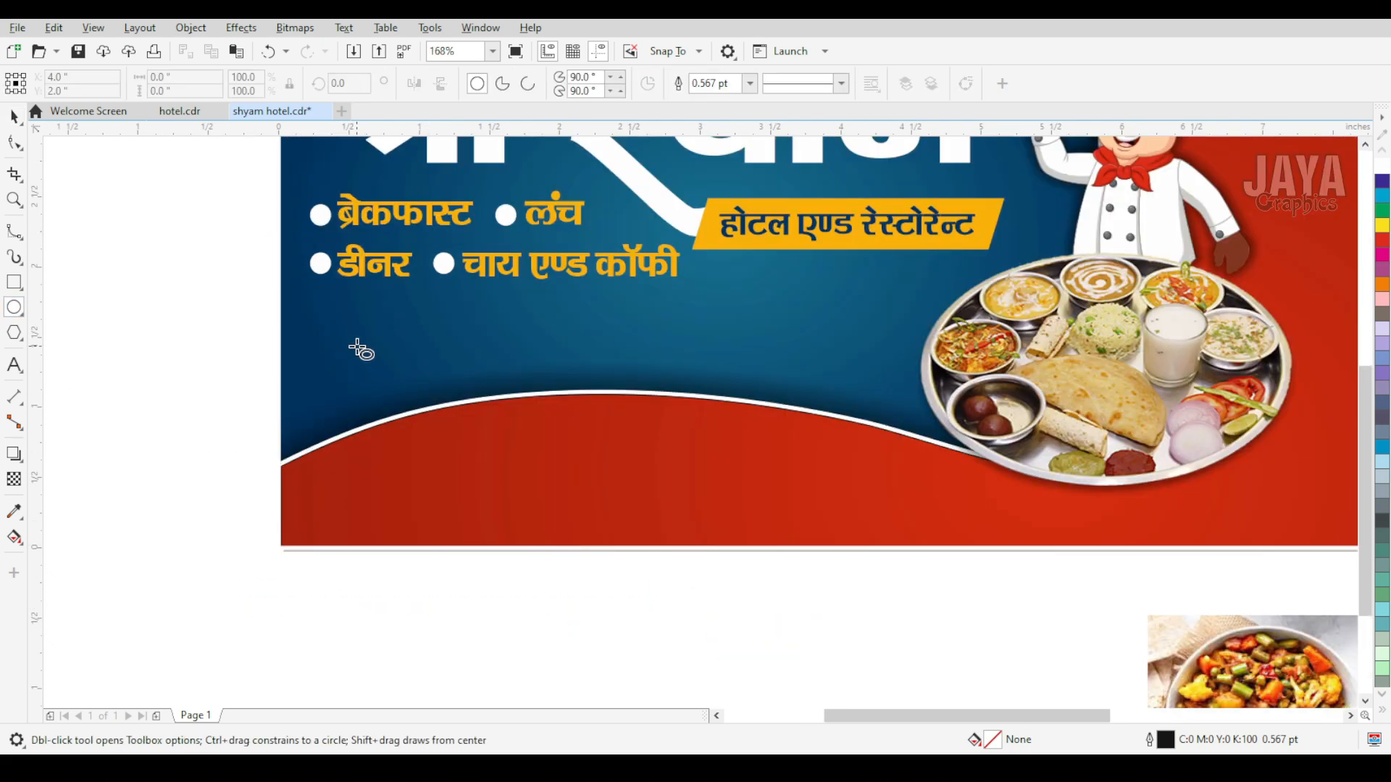
{"action": "left_click_drag", "start_coordinate": [355, 345], "coordinate": [515, 499]}
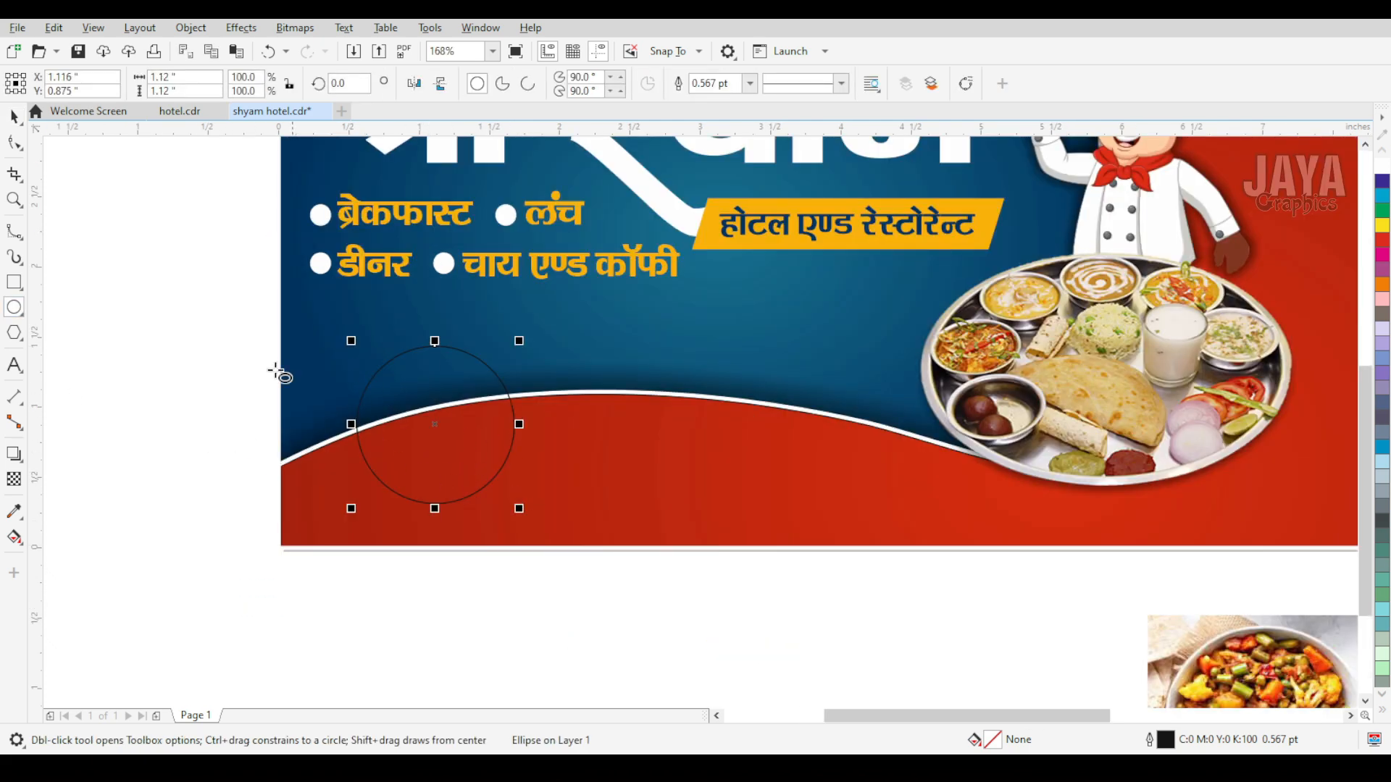
Set the new circle's outline width to 3.0 pt
{"action": "left_click", "coordinate": [14, 116]}
{"action": "left_click", "coordinate": [750, 83]}
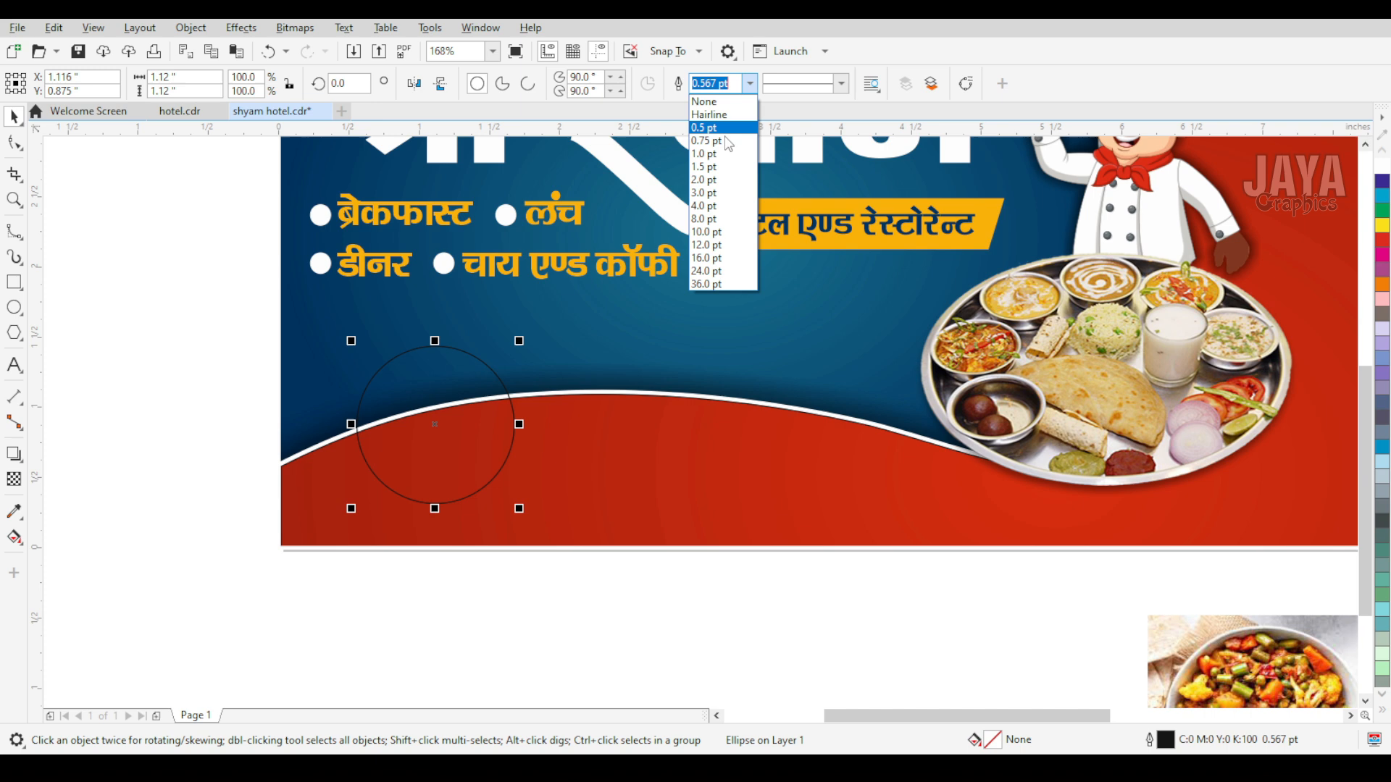
{"action": "left_click", "coordinate": [706, 197]}
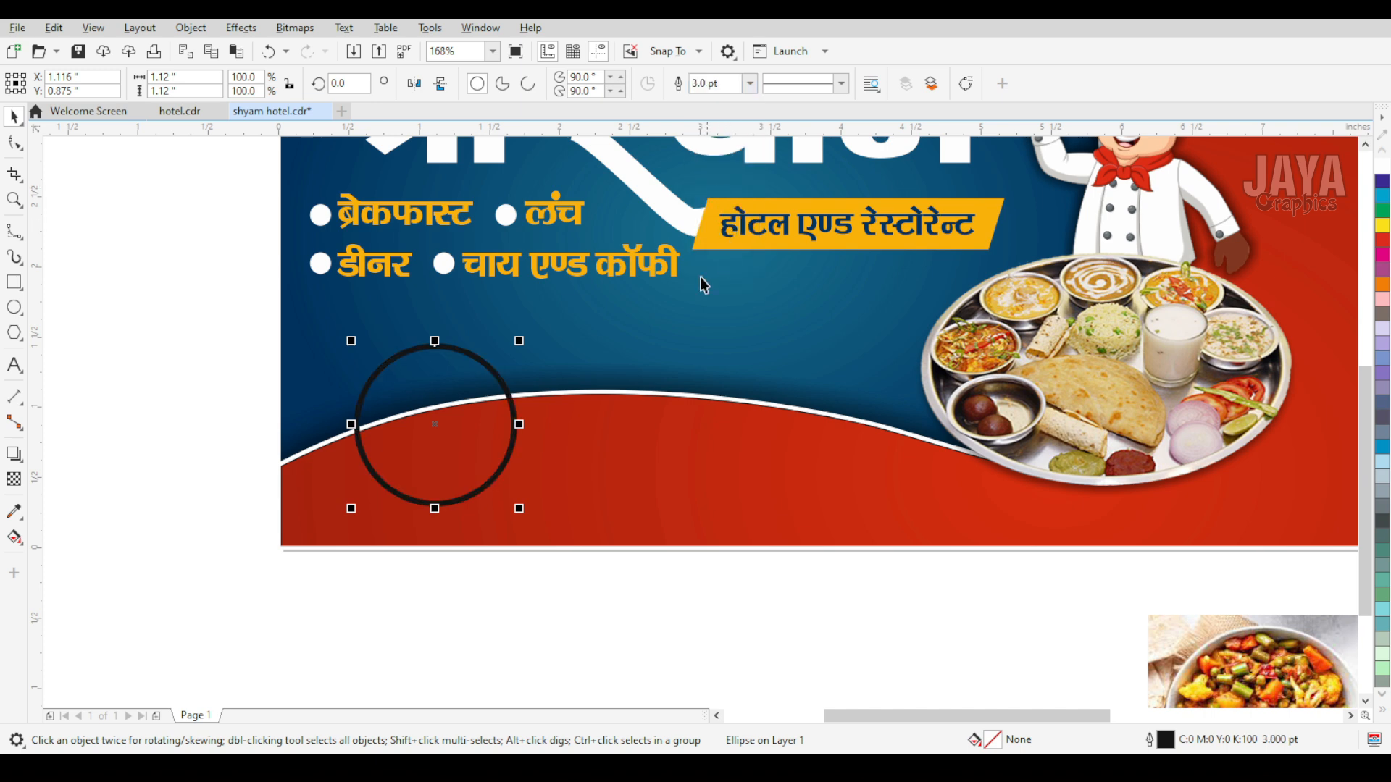
Fill the circle with white and shift it slightly up and to the left on the card
{"action": "left_click", "coordinate": [1381, 711]}
{"action": "left_click", "coordinate": [1337, 317]}
{"action": "left_click_drag", "start_coordinate": [443, 396], "coordinate": [427, 380]}
{"action": "scroll", "coordinate": [457, 374], "scroll_direction": "up", "scroll_amount": 2}
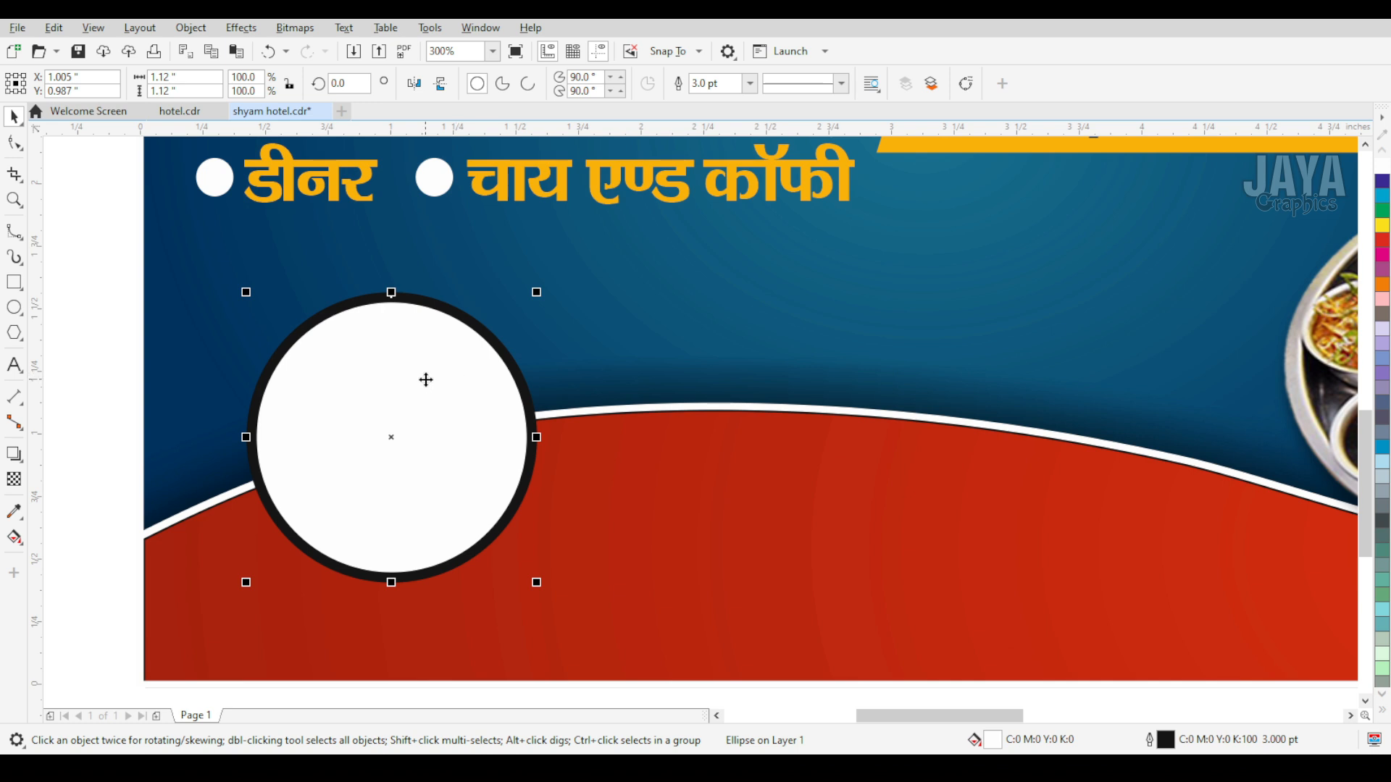
{"action": "scroll", "coordinate": [426, 380], "scroll_direction": "up", "scroll_amount": 2}
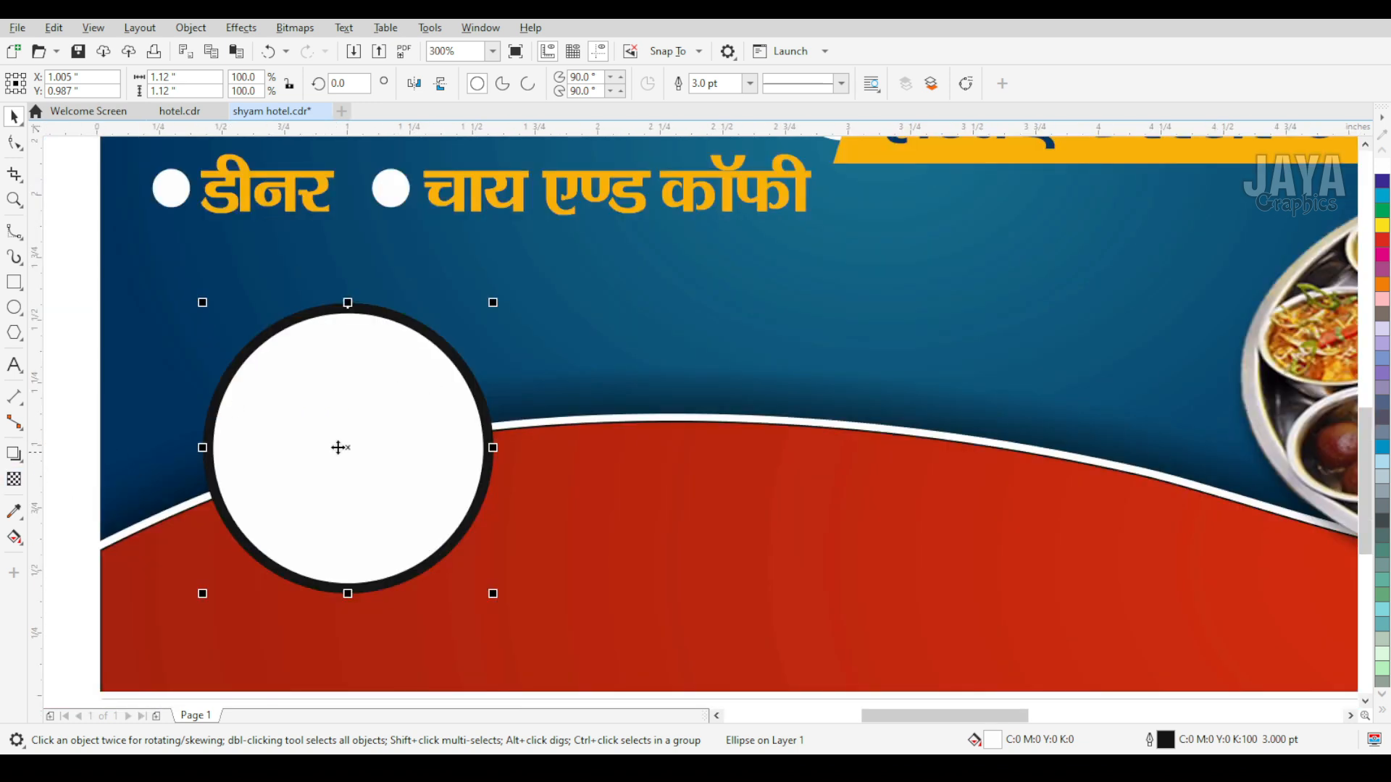
Duplicate the white circle concentrically at about 1.225 inches in diameter and remove the copy's fill
{"action": "left_click", "coordinate": [327, 436]}
{"action": "left_click", "coordinate": [364, 419]}
{"action": "left_click_drag", "start_coordinate": [493, 304], "coordinate": [519, 293]}
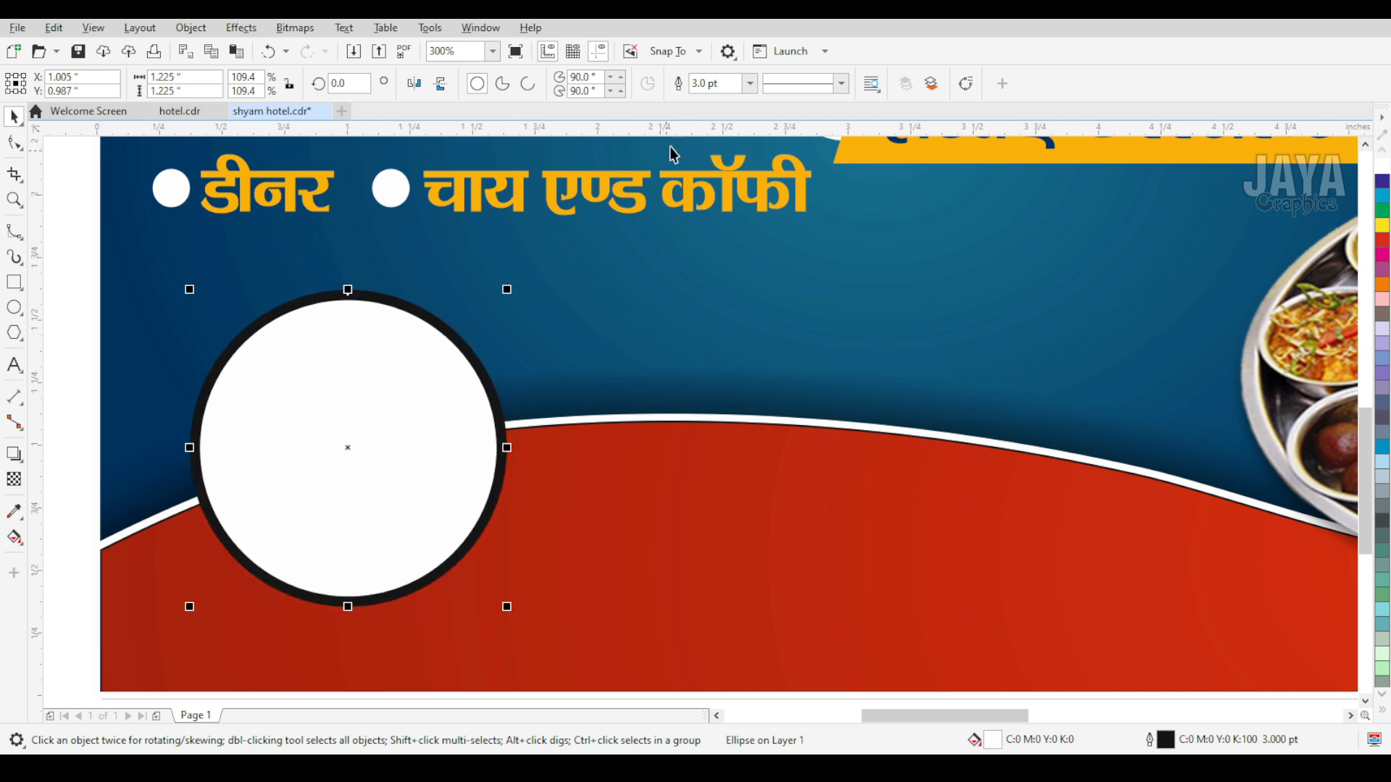
{"action": "left_click", "coordinate": [1382, 709]}
{"action": "left_click", "coordinate": [1334, 150]}
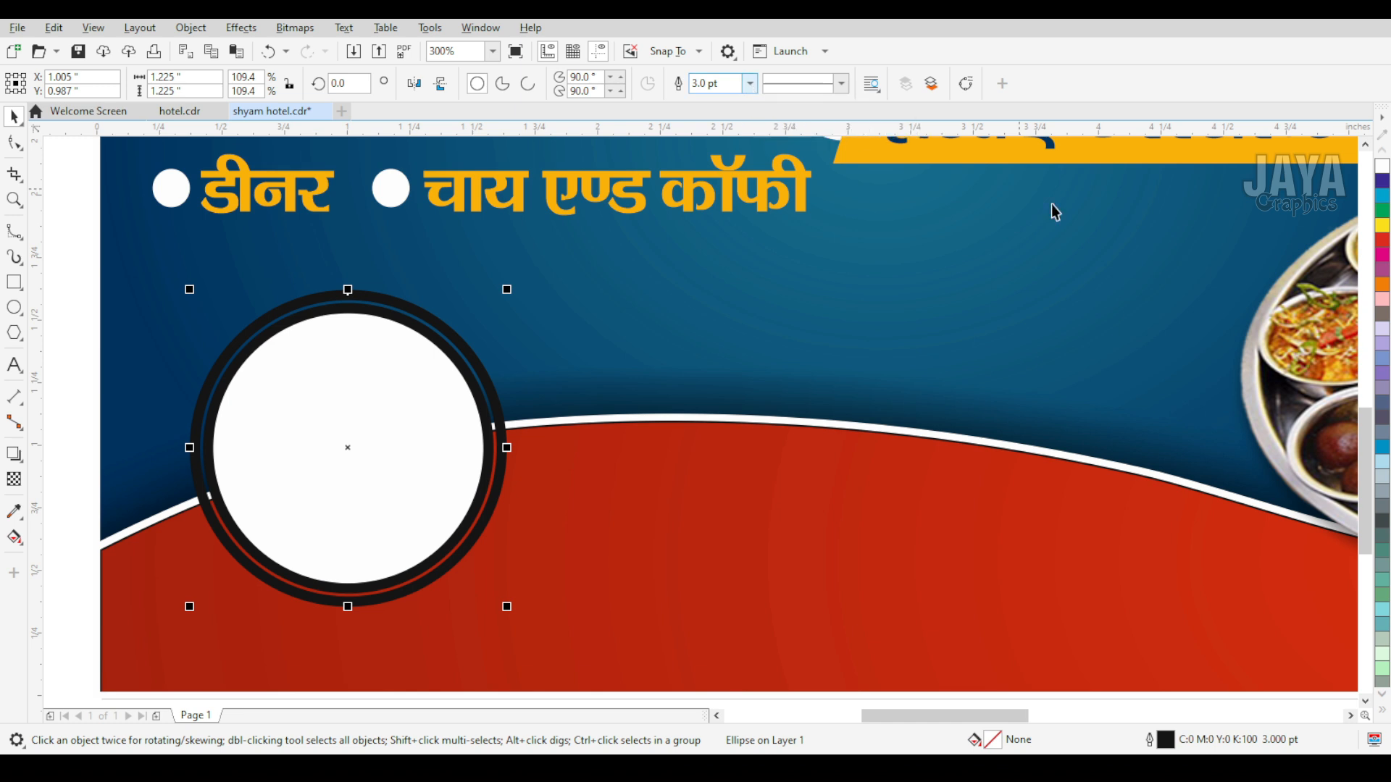
Give the outer ring a white 1.0 pt dashed outline
{"action": "right_click", "coordinate": [1381, 166]}
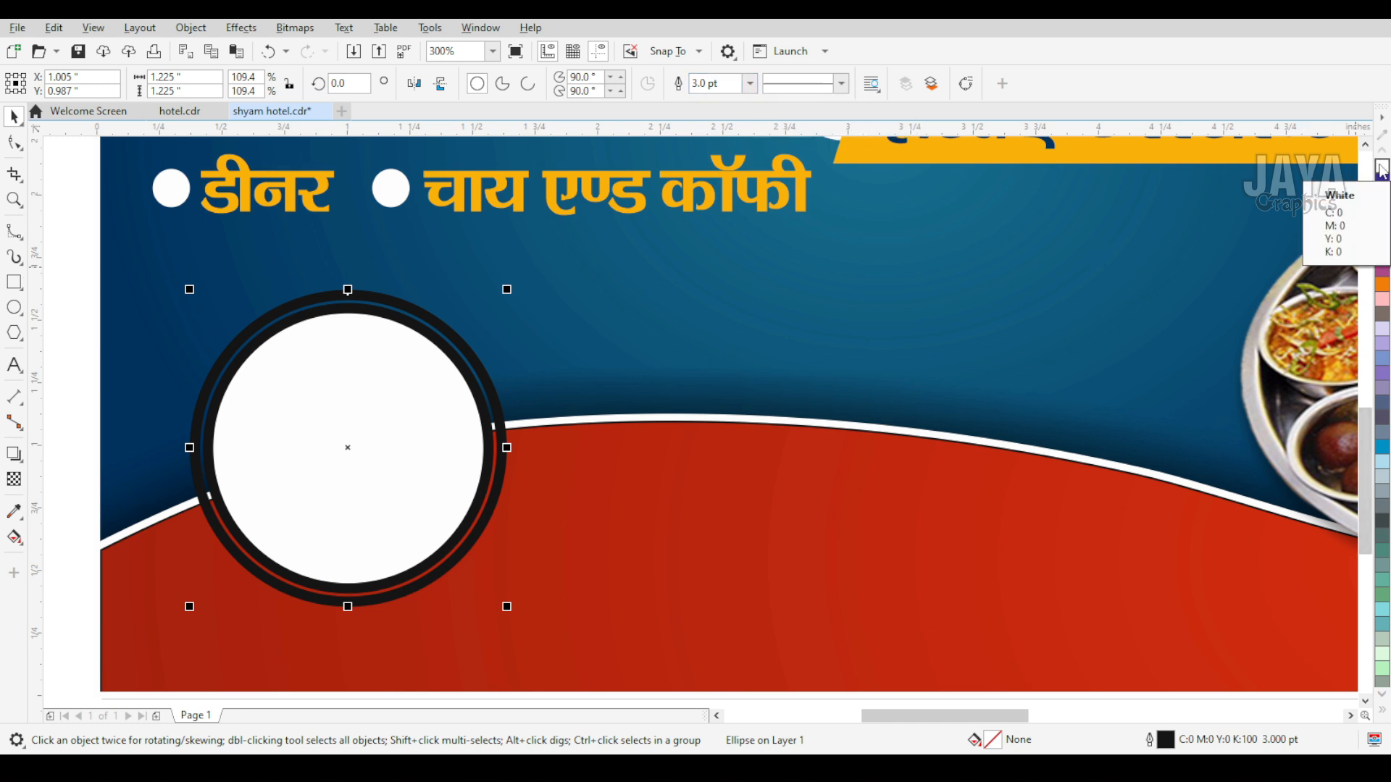
{"action": "left_click", "coordinate": [750, 84]}
{"action": "left_click", "coordinate": [715, 158]}
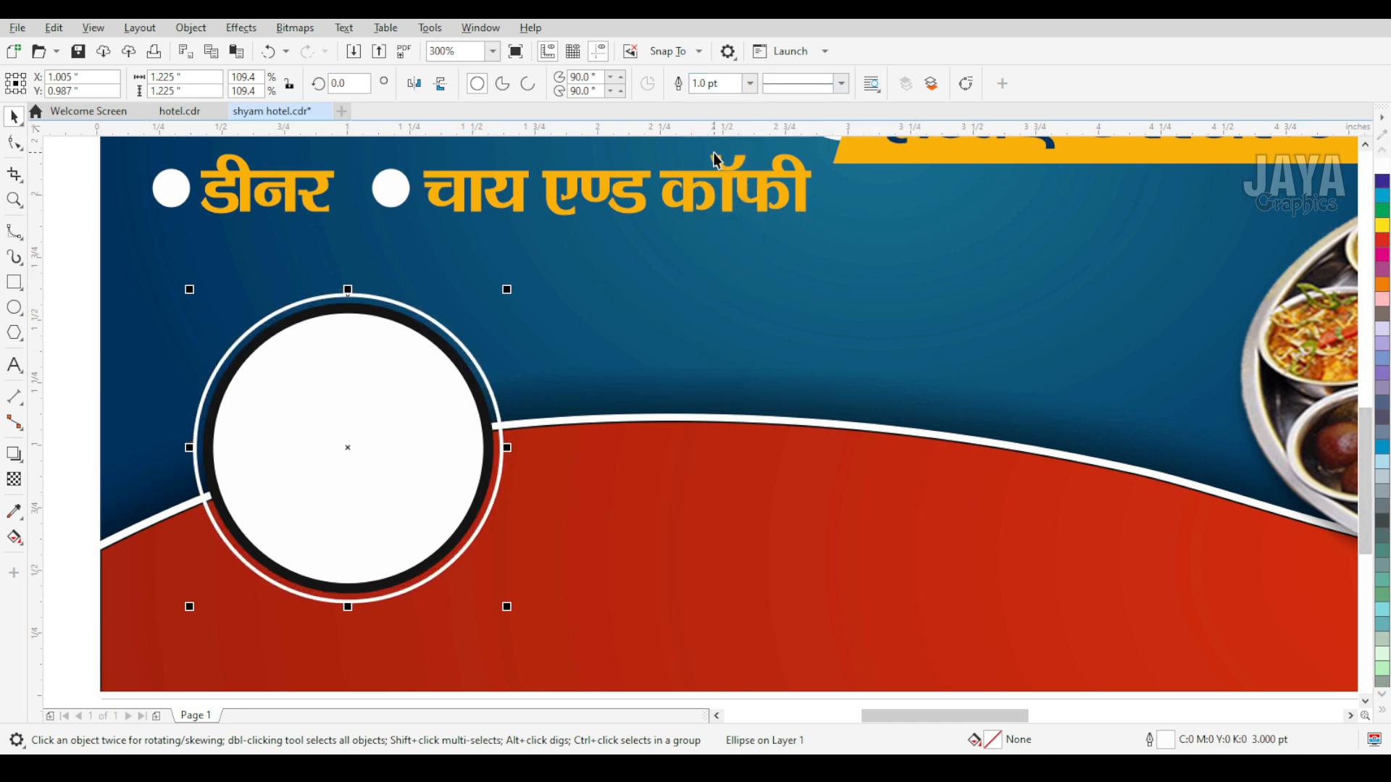
{"action": "left_click", "coordinate": [826, 83]}
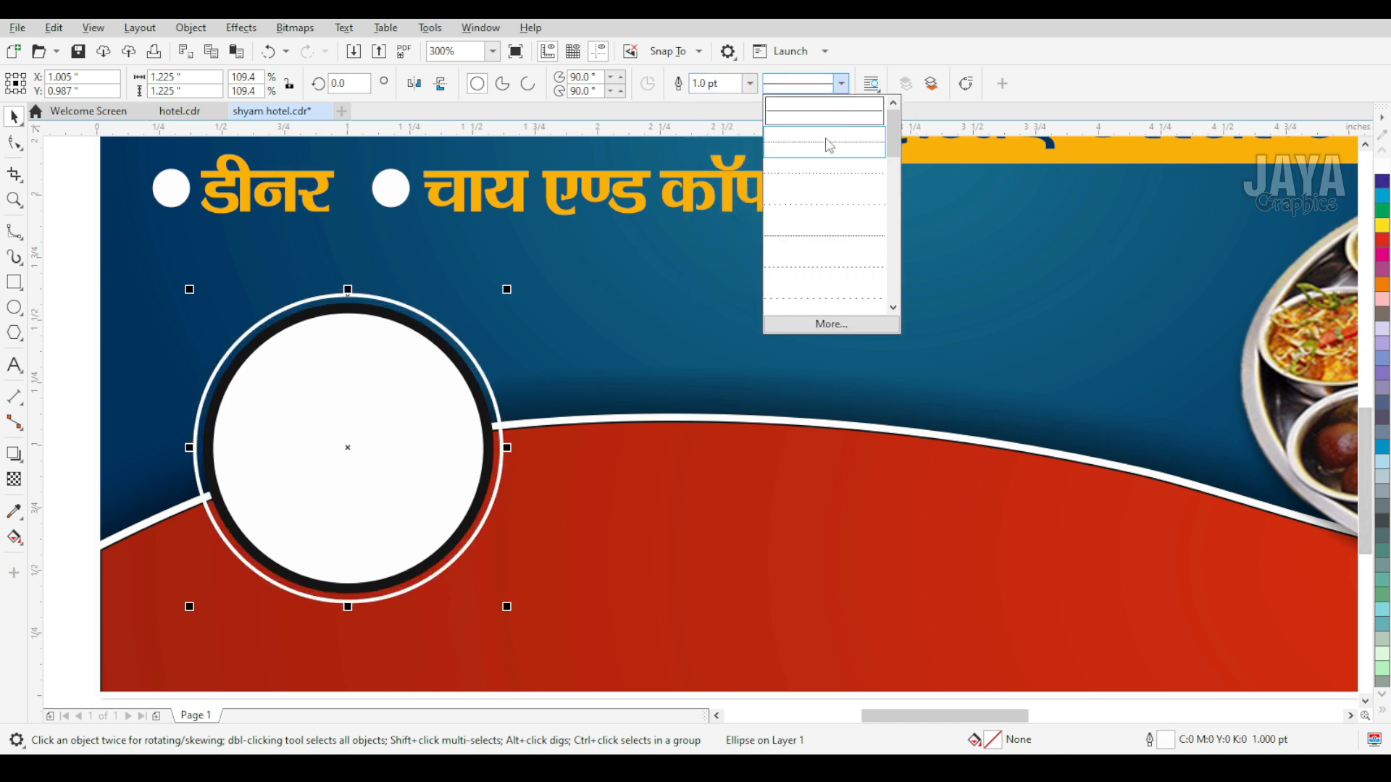
{"action": "left_click", "coordinate": [821, 244]}
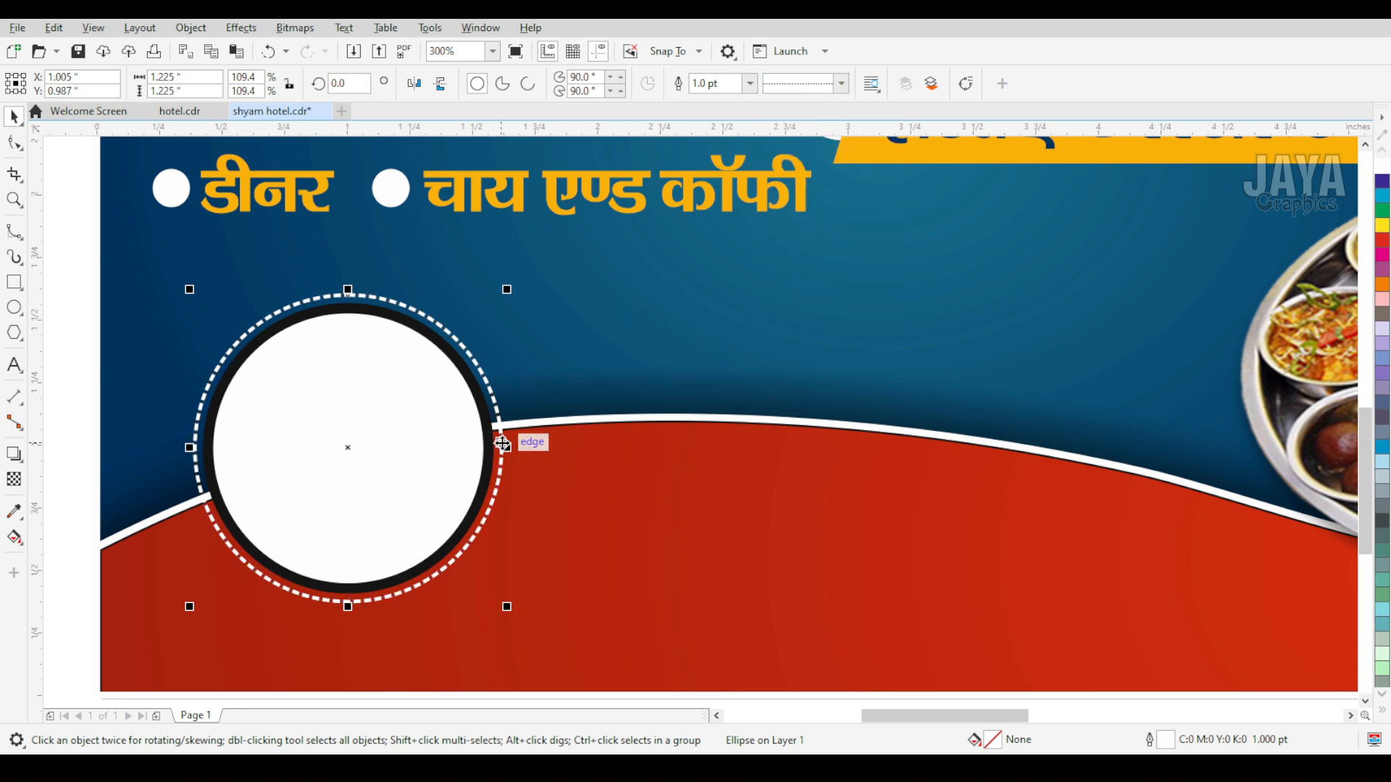
Colour the inner circle's outline with the orange sampled from the होटल एण्ड रेस्टोरेन्ट banner
{"action": "scroll", "coordinate": [500, 445], "scroll_direction": "up", "scroll_amount": 2}
{"action": "scroll", "coordinate": [483, 448], "scroll_direction": "down", "scroll_amount": 4}
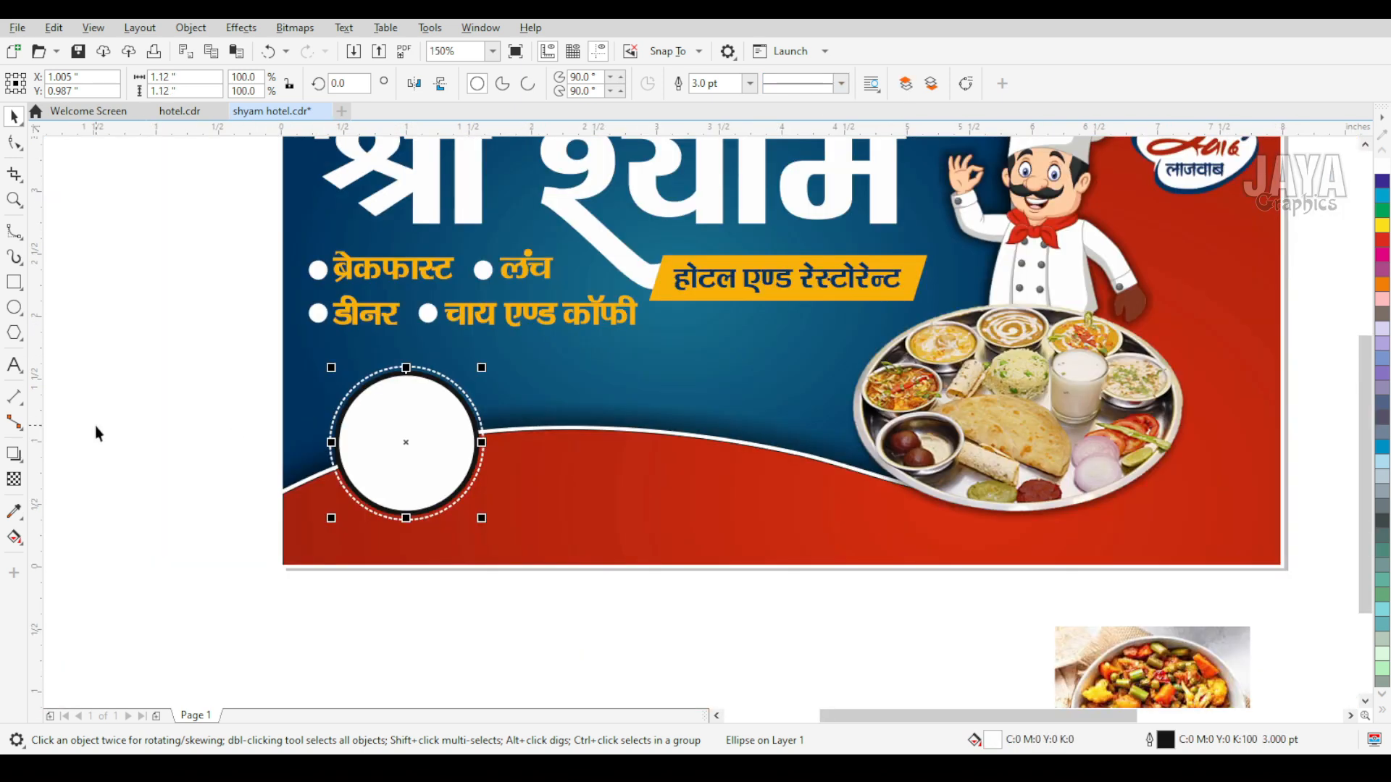
{"action": "left_click", "coordinate": [14, 511]}
{"action": "left_click", "coordinate": [692, 285]}
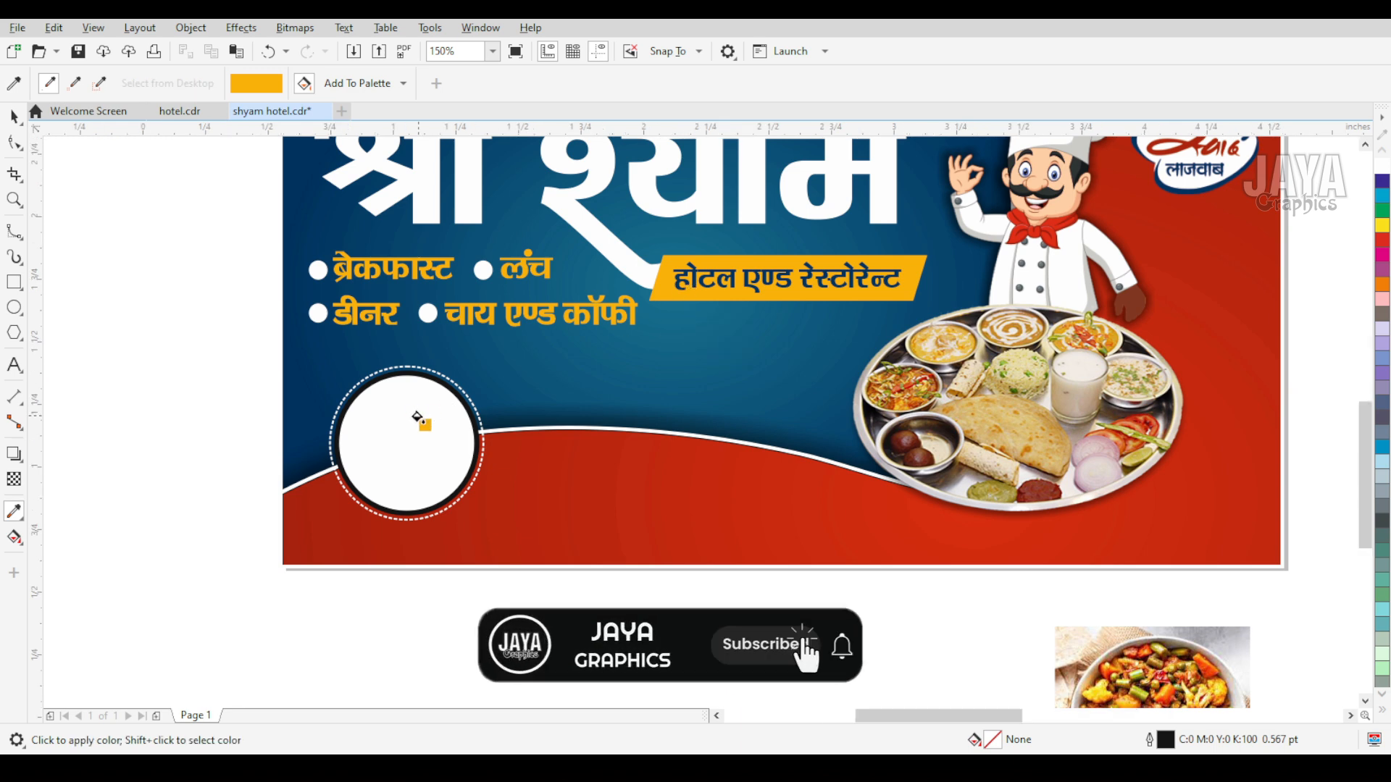
{"action": "scroll", "coordinate": [420, 414], "scroll_direction": "up", "scroll_amount": 4}
{"action": "left_click", "coordinate": [567, 331]}
{"action": "scroll", "coordinate": [567, 330], "scroll_direction": "down", "scroll_amount": 4}
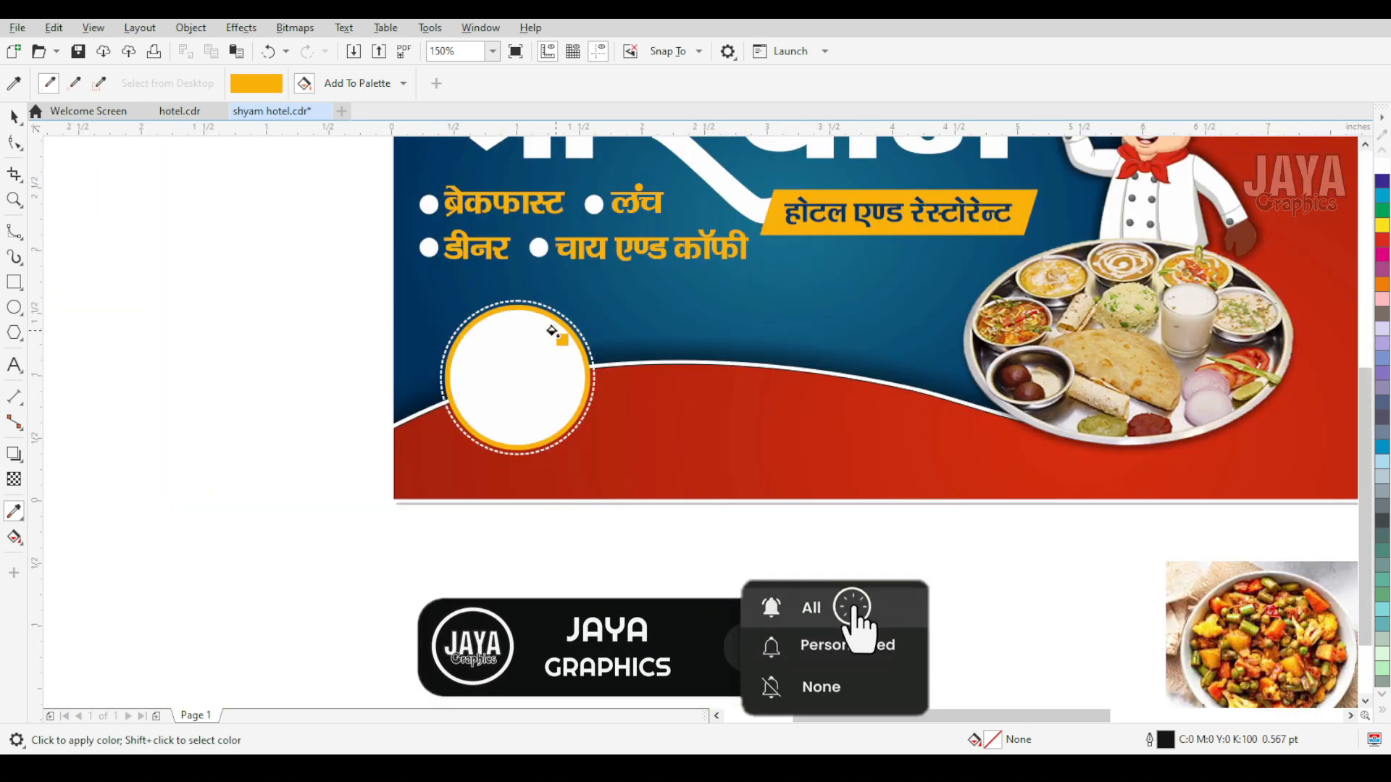
Move the paneer photo from beside the card to the card's lower-left corner near the circle and bring it to the front
{"action": "key", "text": "space"}
{"action": "scroll", "coordinate": [331, 375], "scroll_direction": "down", "scroll_amount": 2}
{"action": "left_click_drag", "start_coordinate": [311, 279], "coordinate": [1033, 596]}
{"action": "key", "text": "z"}
{"action": "left_click_drag", "start_coordinate": [118, 226], "coordinate": [491, 472]}
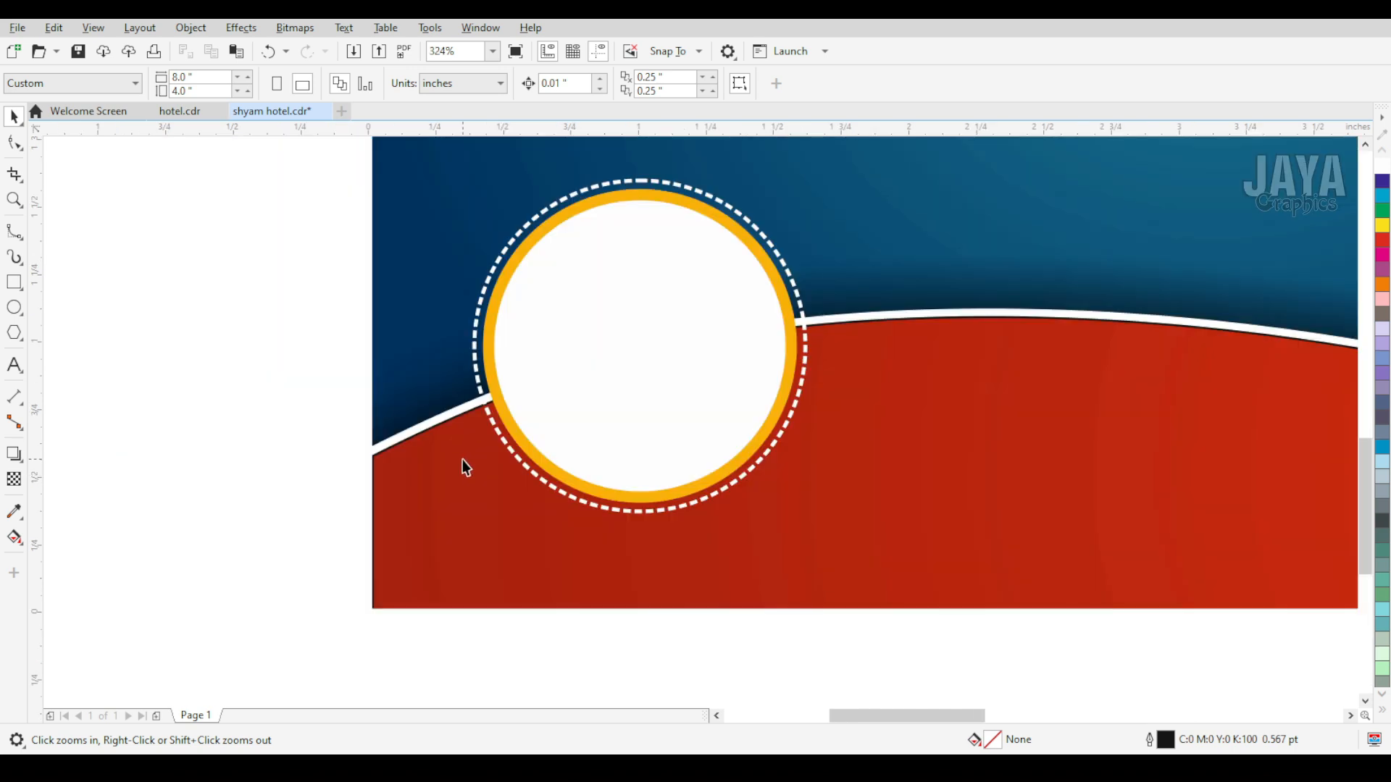
{"action": "scroll", "coordinate": [437, 454], "scroll_direction": "down", "scroll_amount": 4}
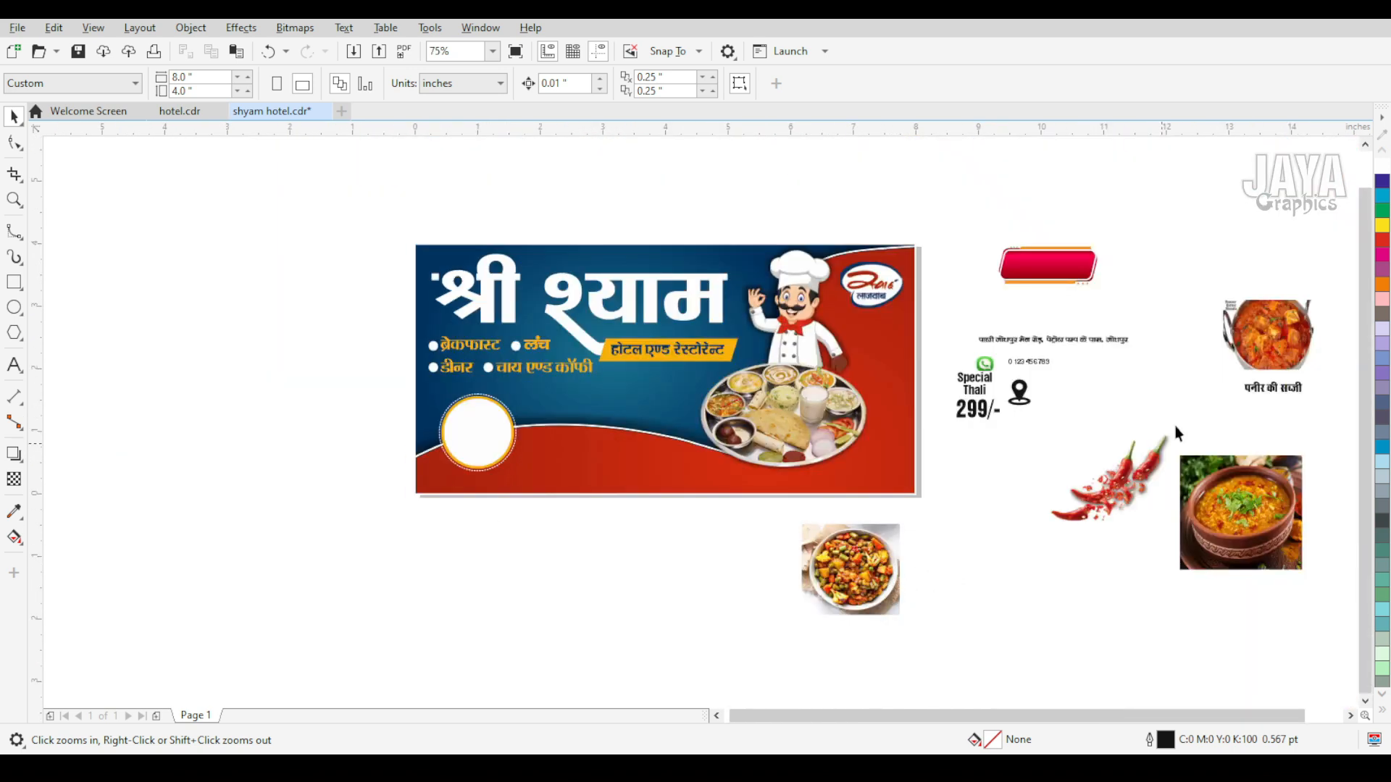
{"action": "left_click", "coordinate": [1267, 340]}
{"action": "left_click_drag", "start_coordinate": [1267, 340], "coordinate": [437, 494]}
{"action": "scroll", "coordinate": [374, 485], "scroll_direction": "up", "scroll_amount": 3}
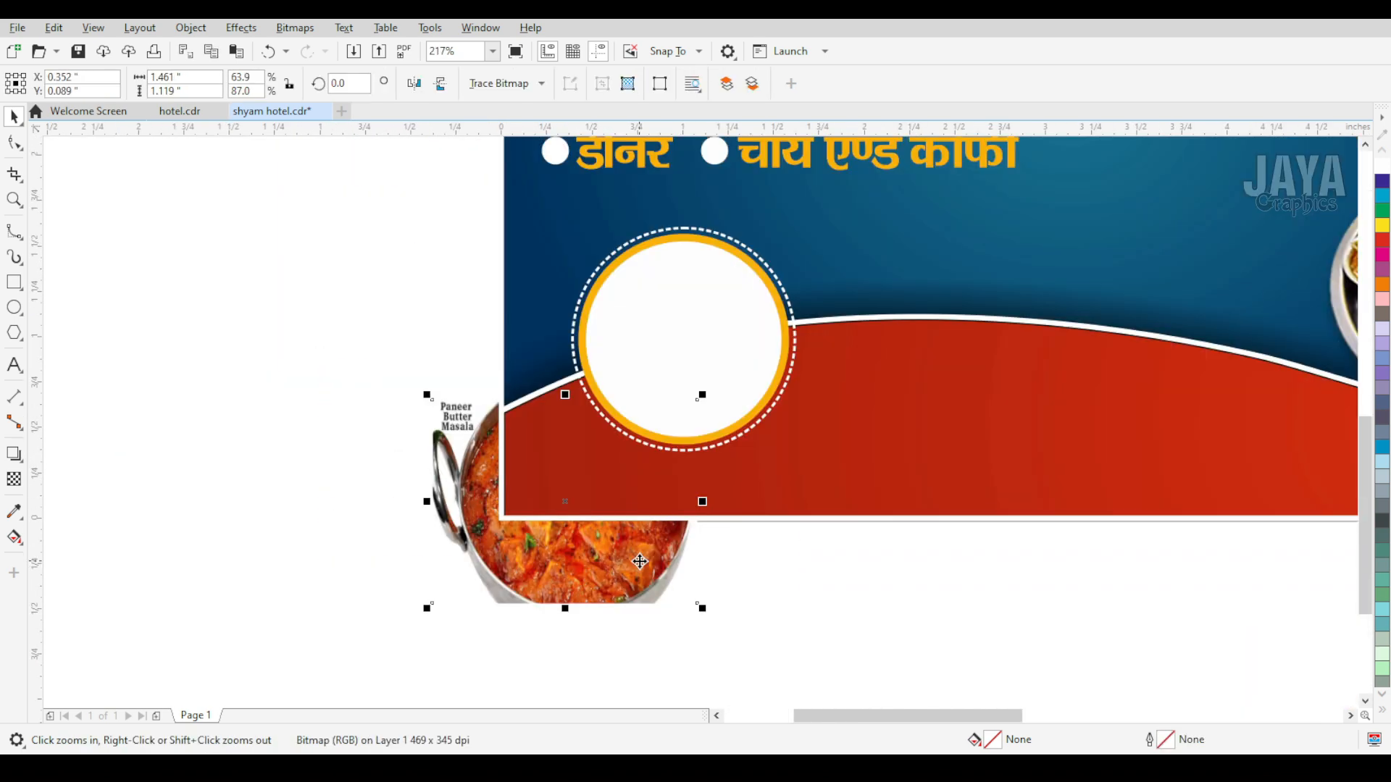
{"action": "key", "text": "shift+Page_Up"}
PowerClip the paneer photo inside the orange-outlined circle and scale it to fill the circle
{"action": "left_click", "coordinate": [190, 27]}
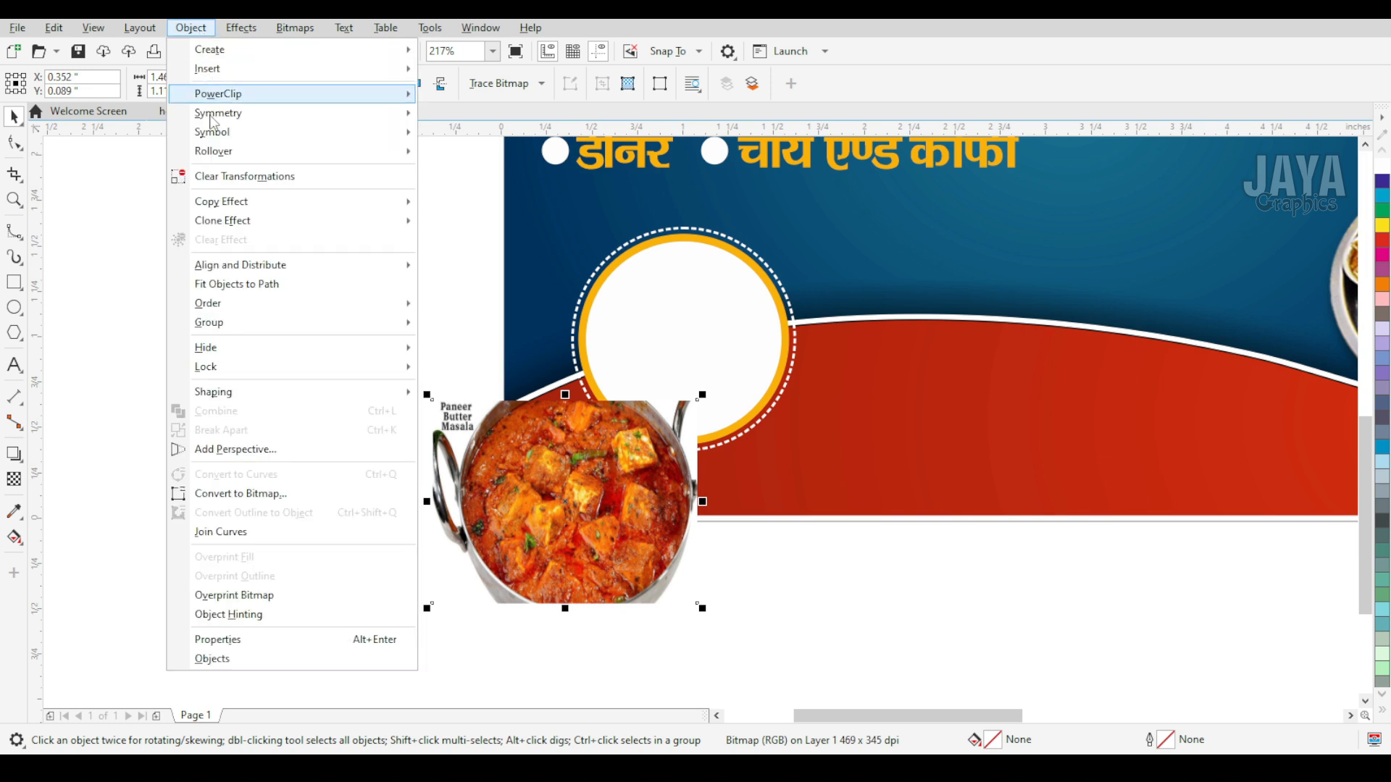
{"action": "mouse_move", "coordinate": [218, 93]}
{"action": "left_click", "coordinate": [481, 96]}
{"action": "left_click", "coordinate": [635, 247]}
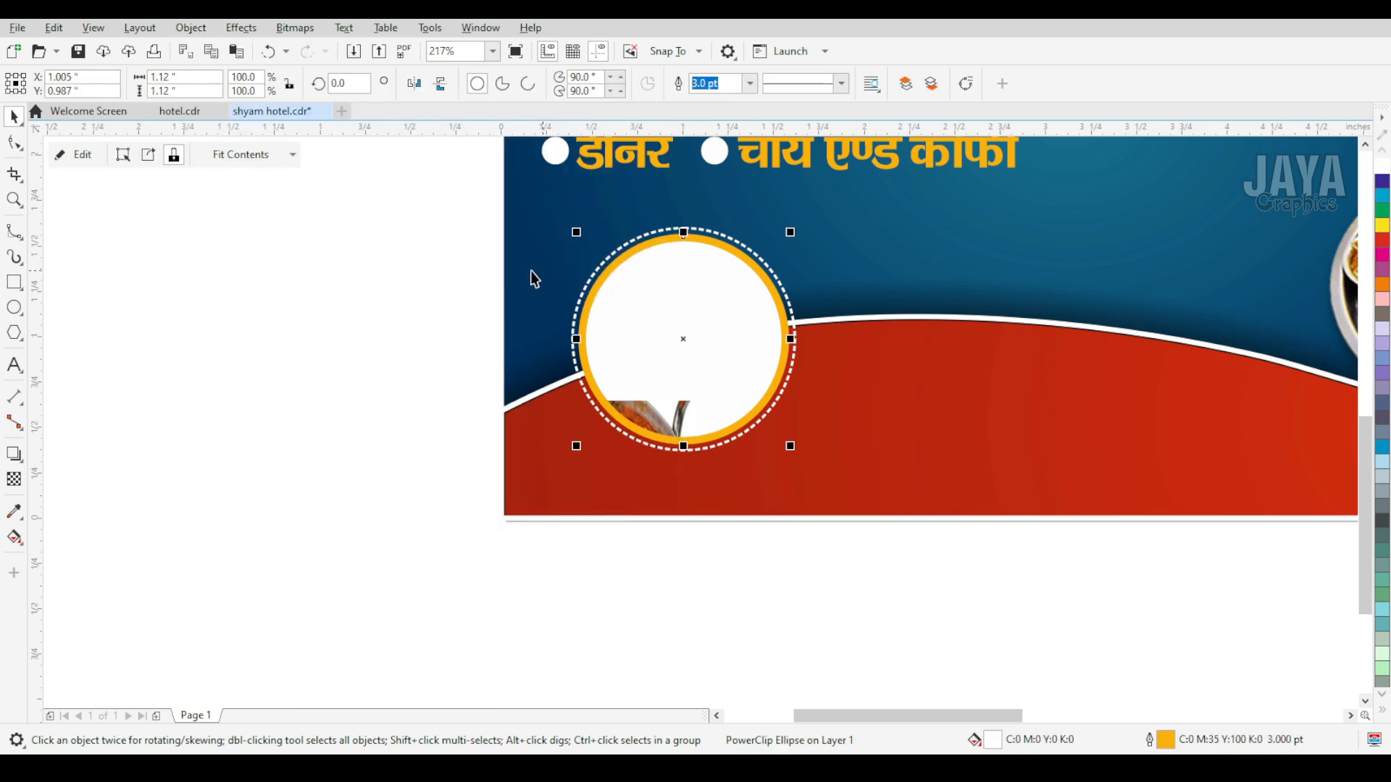
{"action": "left_click", "coordinate": [250, 155]}
{"action": "left_click", "coordinate": [263, 215]}
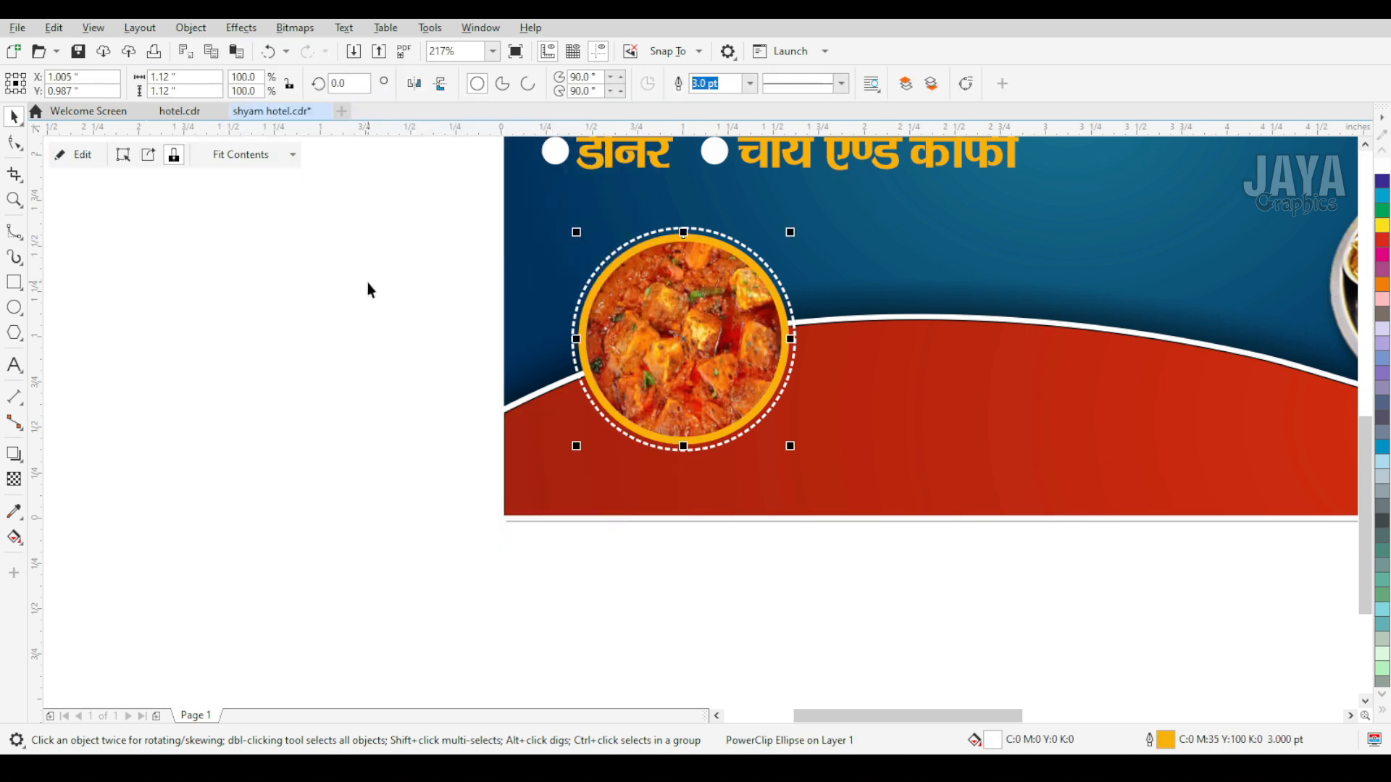
Draw a rectangle about 1.25 × 0.2 inches across the lower part of the paneer circle
{"action": "key", "text": "z"}
{"action": "left_click_drag", "start_coordinate": [450, 224], "coordinate": [947, 505]}
{"action": "left_click_drag", "start_coordinate": [432, 417], "coordinate": [900, 500]}
{"action": "left_click", "coordinate": [14, 116]}
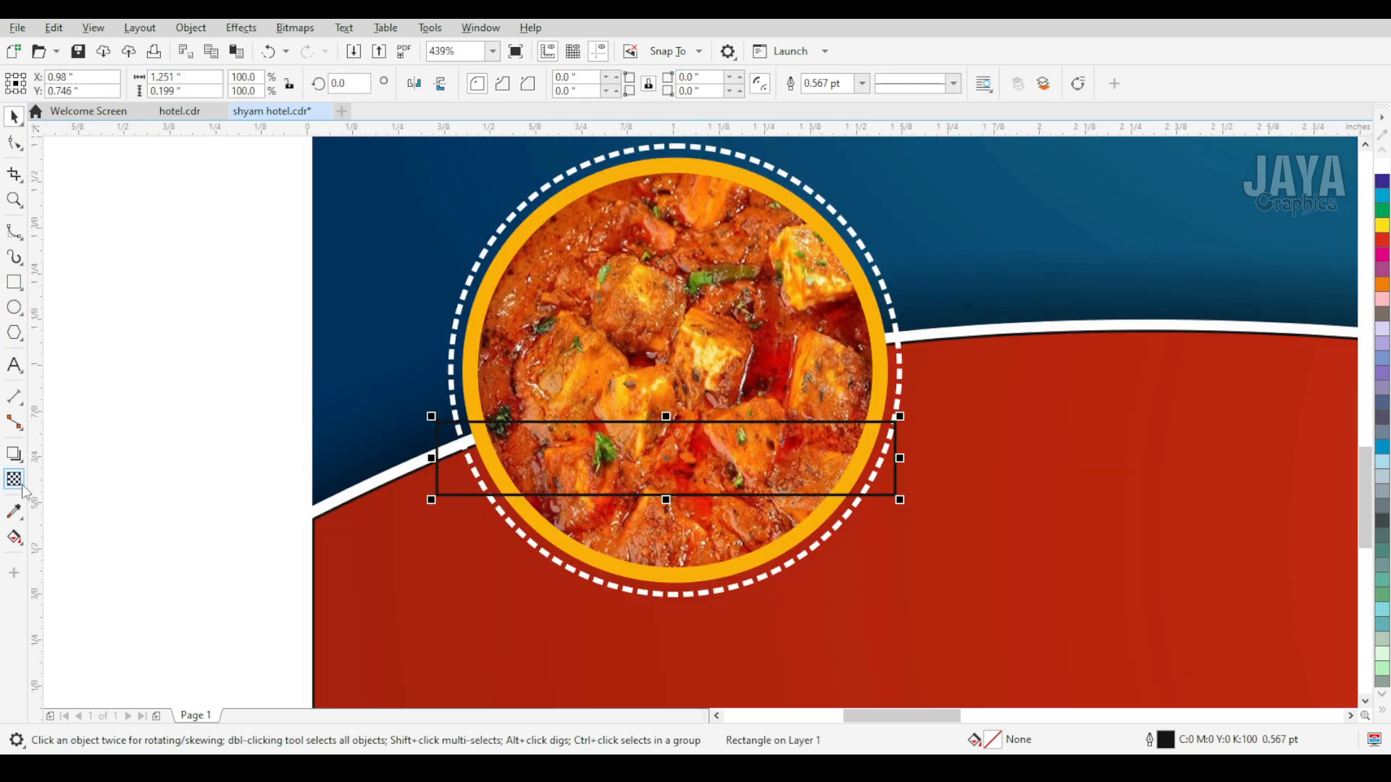
Fill the rectangle with the orange sampled from the circle's outline and remove the rectangle's outline
{"action": "left_click", "coordinate": [13, 511]}
{"action": "left_click", "coordinate": [472, 395]}
{"action": "left_click", "coordinate": [457, 471]}
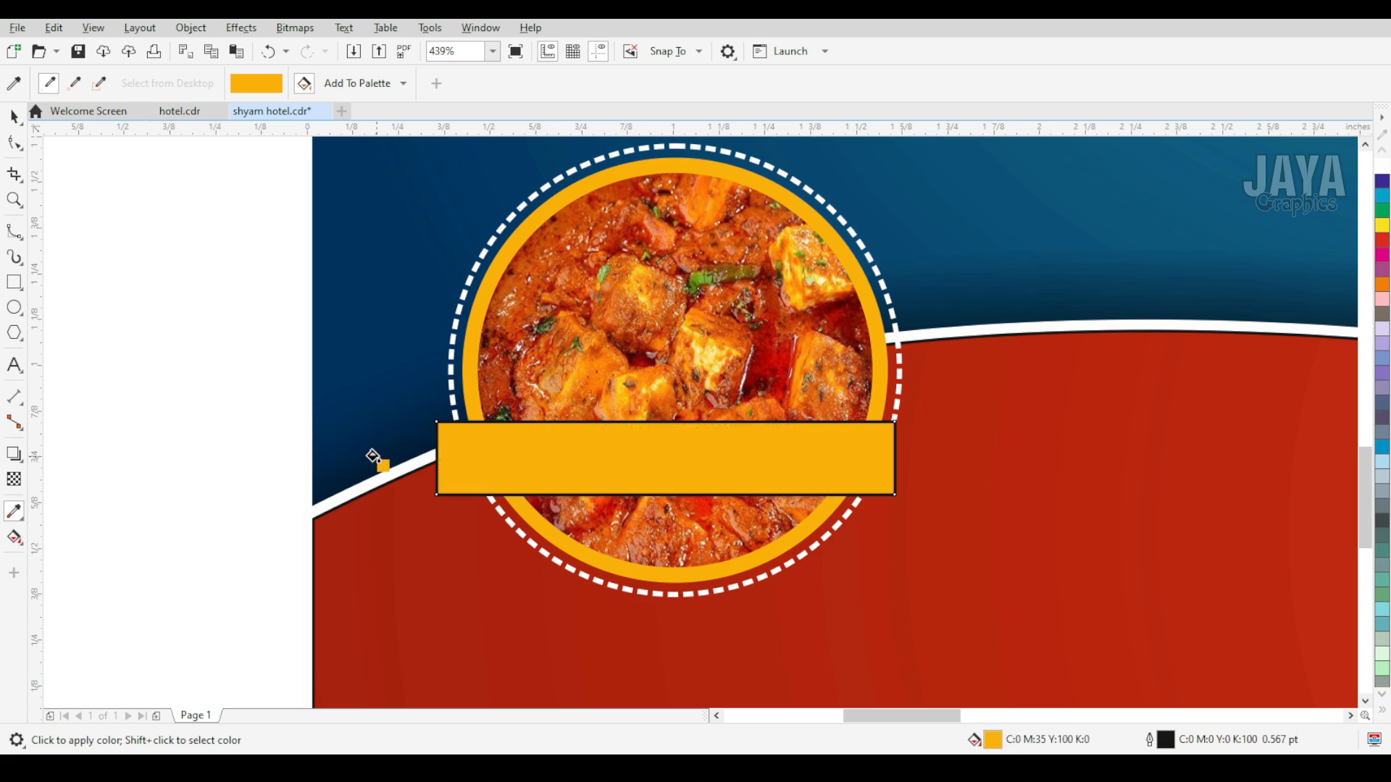
{"action": "left_click", "coordinate": [15, 116]}
{"action": "left_click", "coordinate": [862, 83]}
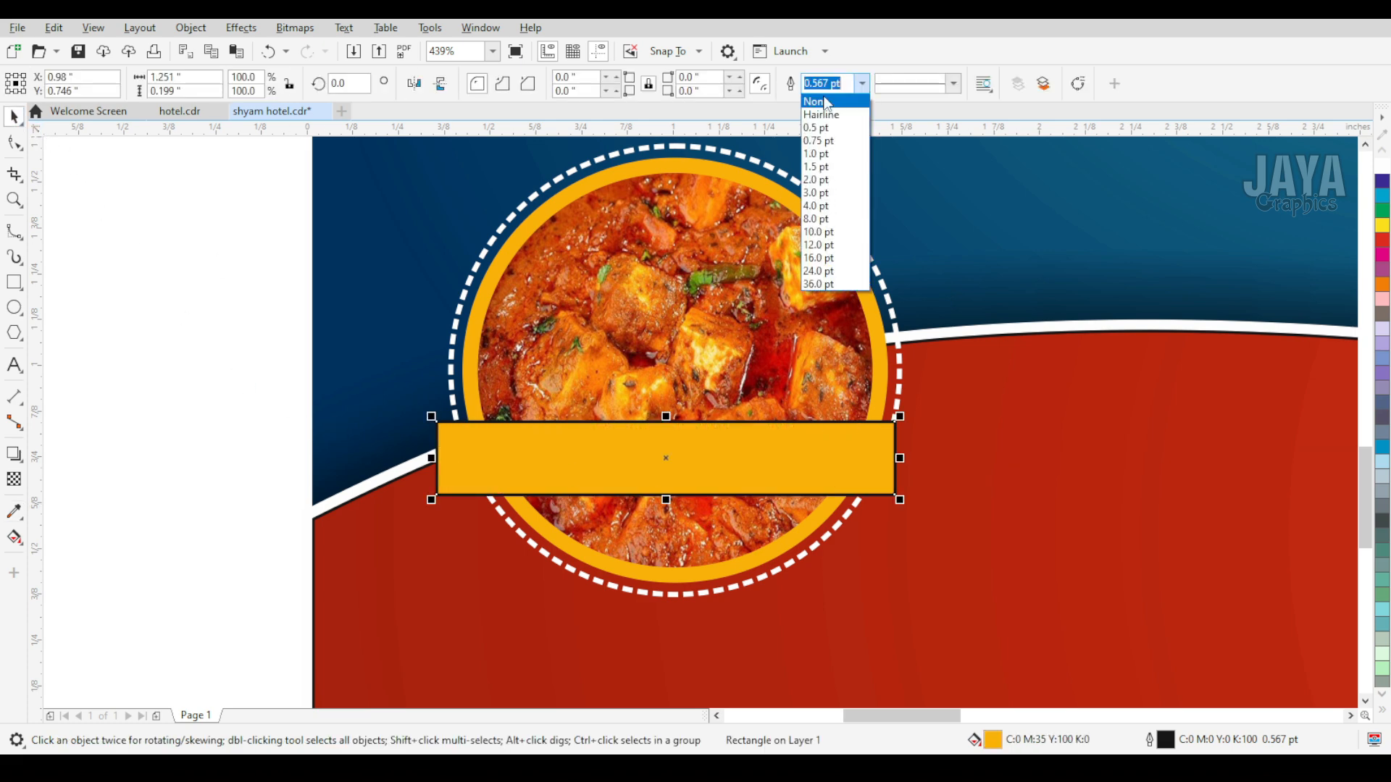
{"action": "left_click", "coordinate": [818, 95]}
Move the पनीर की सब्जी text onto the orange band and centre it both horizontally and vertically
{"action": "scroll", "coordinate": [381, 428], "scroll_direction": "down", "scroll_amount": 4}
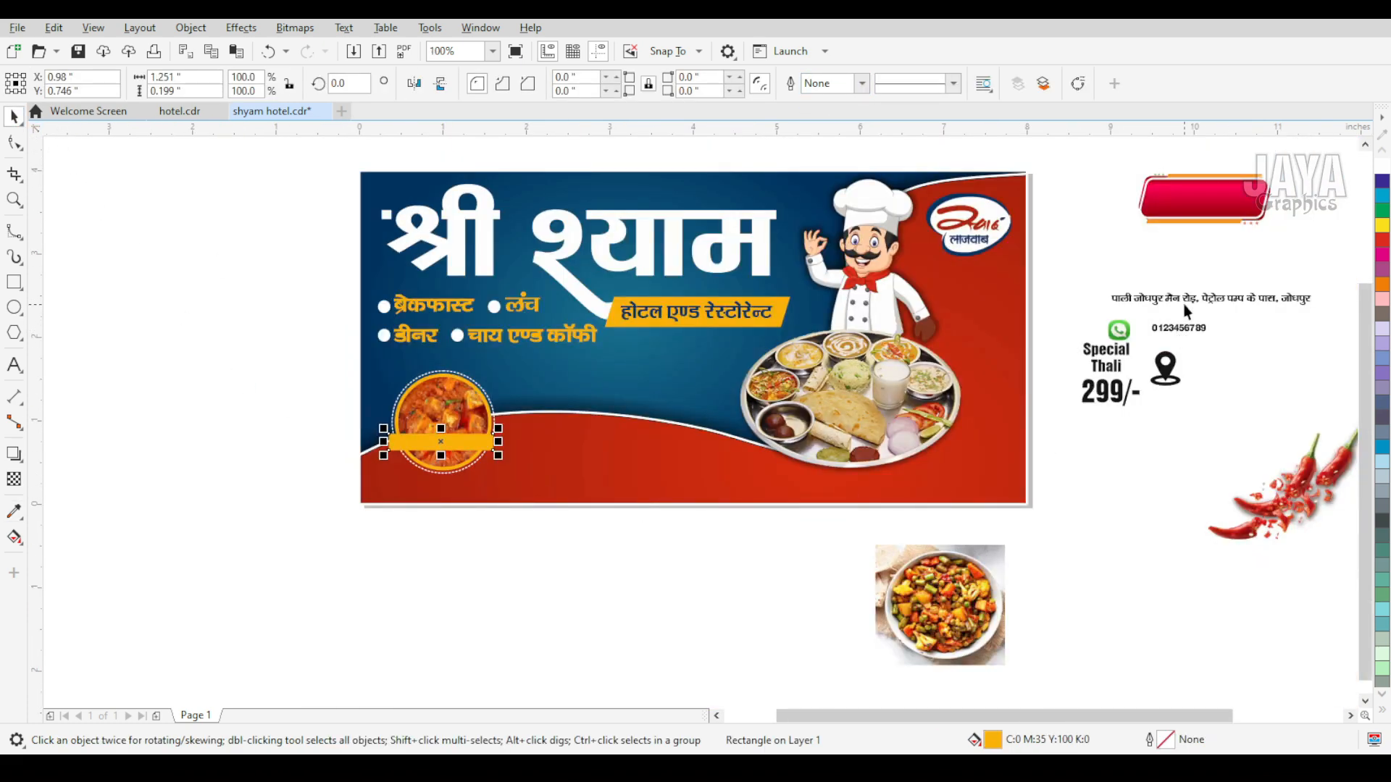
{"action": "scroll", "coordinate": [1073, 425], "scroll_direction": "down", "scroll_amount": 1}
{"action": "left_click_drag", "start_coordinate": [1276, 390], "coordinate": [868, 465]}
{"action": "key", "text": "F2"}
{"action": "left_click_drag", "start_coordinate": [254, 233], "coordinate": [702, 460]}
{"action": "left_click", "coordinate": [1056, 449], "text": "shift"}
{"action": "key", "text": "c"}
{"action": "key", "text": "e"}
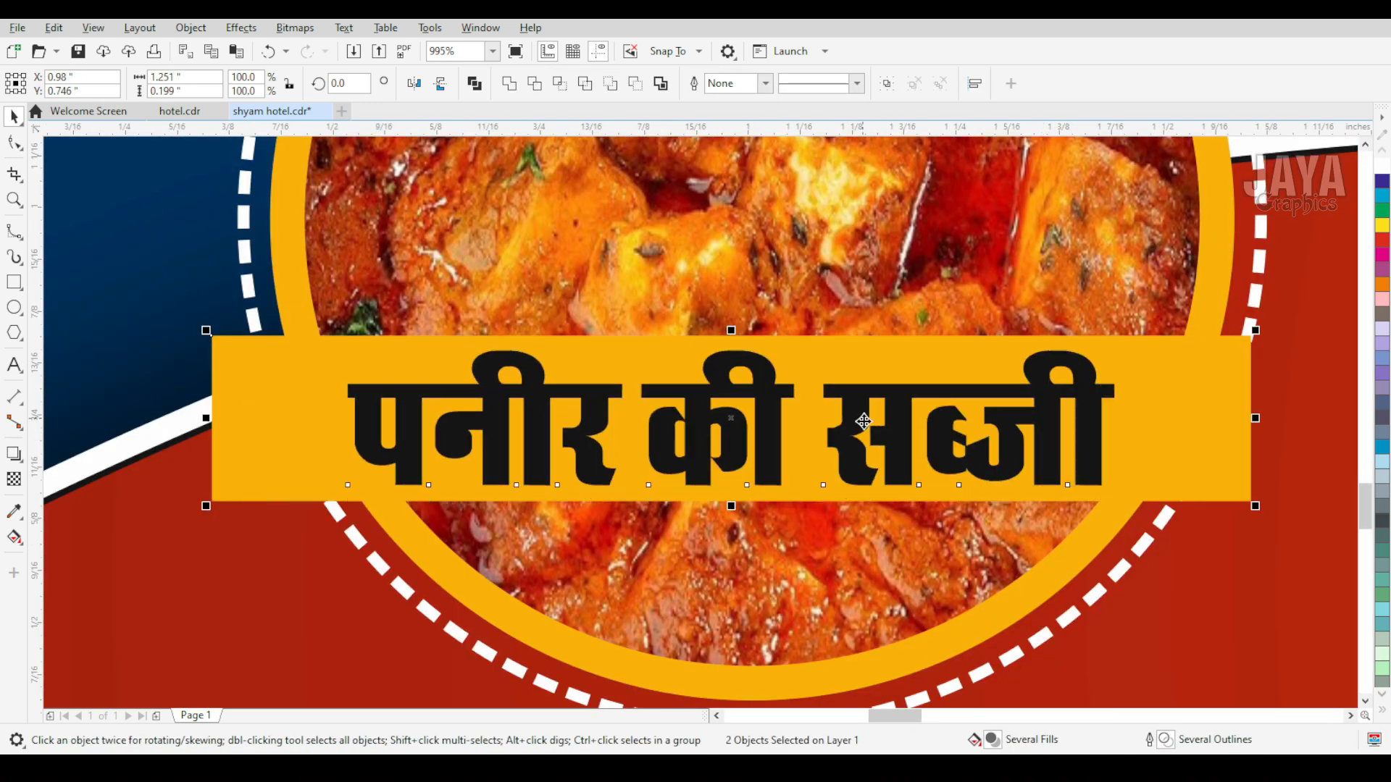
Recolour the पनीर की सब्जी text with the dark red sampled from the card background
{"action": "left_click", "coordinate": [164, 464]}
{"action": "left_click", "coordinate": [458, 447]}
{"action": "scroll", "coordinate": [459, 447], "scroll_direction": "down", "scroll_amount": 2}
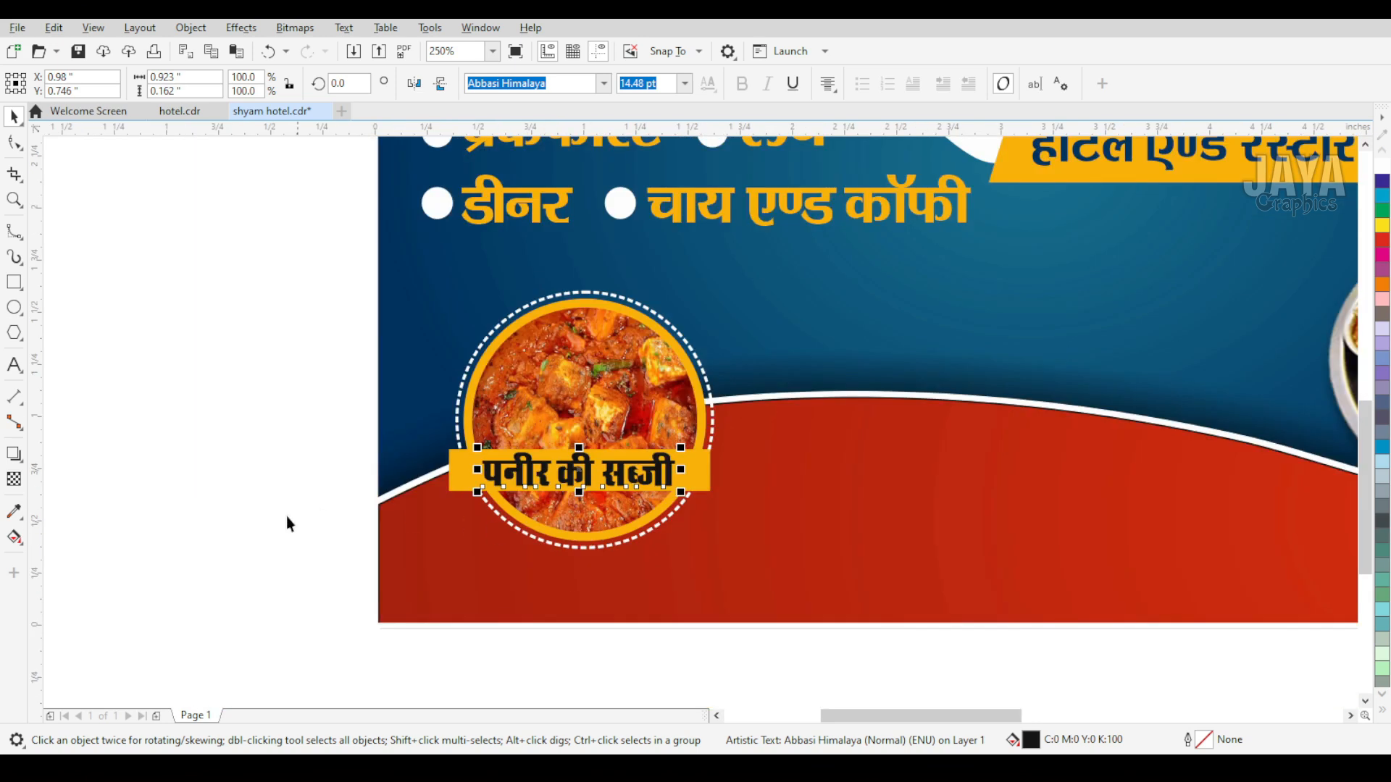
{"action": "left_click", "coordinate": [15, 511]}
{"action": "left_click", "coordinate": [404, 556]}
{"action": "scroll", "coordinate": [500, 498], "scroll_direction": "up", "scroll_amount": 2}
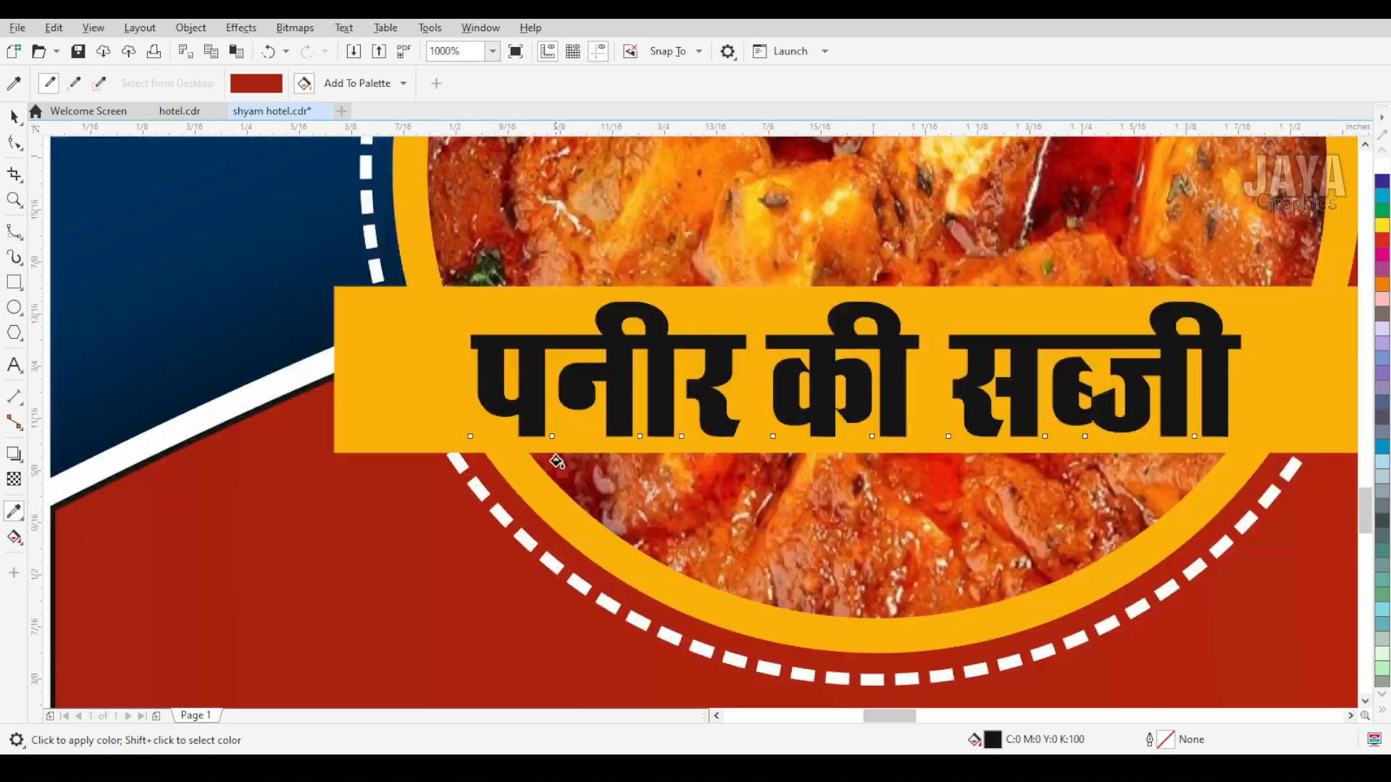
{"action": "left_click", "coordinate": [581, 395]}
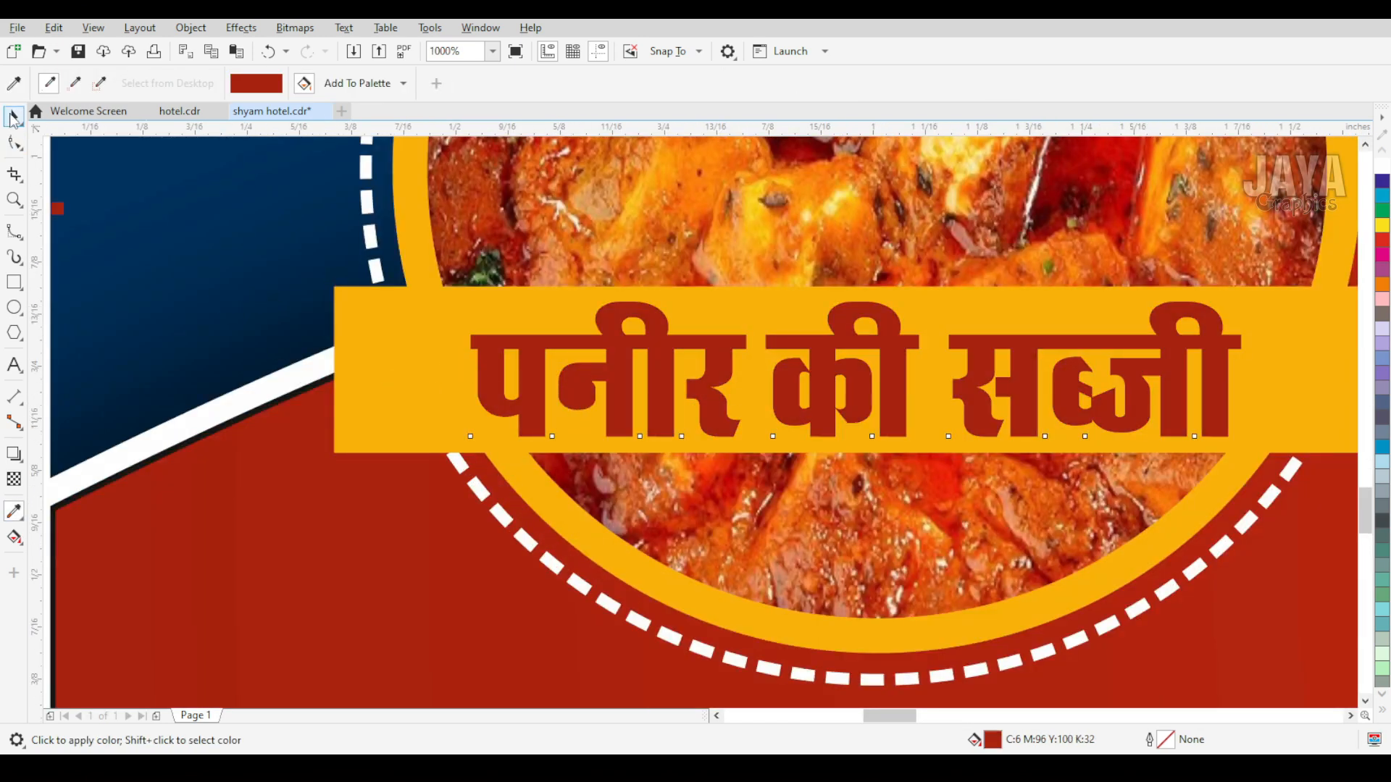
Recolour the पनीर की सब्जी text with the dark blue sampled from the card background
{"action": "left_click", "coordinate": [13, 116]}
{"action": "scroll", "coordinate": [206, 355], "scroll_direction": "down", "scroll_amount": 1}
{"action": "left_click", "coordinate": [13, 509]}
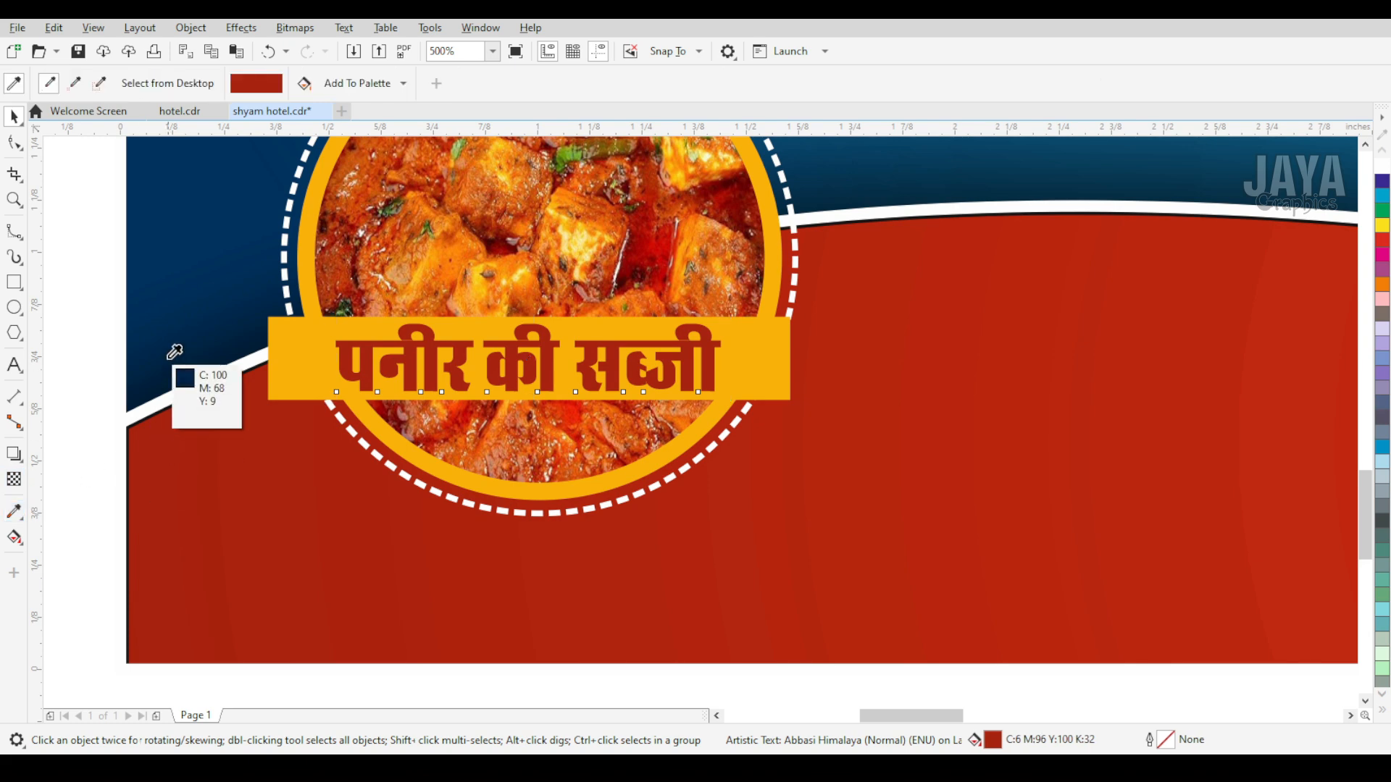
{"action": "left_click", "coordinate": [181, 362]}
{"action": "scroll", "coordinate": [331, 371], "scroll_direction": "up", "scroll_amount": 2}
{"action": "left_click", "coordinate": [388, 388]}
{"action": "scroll", "coordinate": [387, 387], "scroll_direction": "down", "scroll_amount": 2}
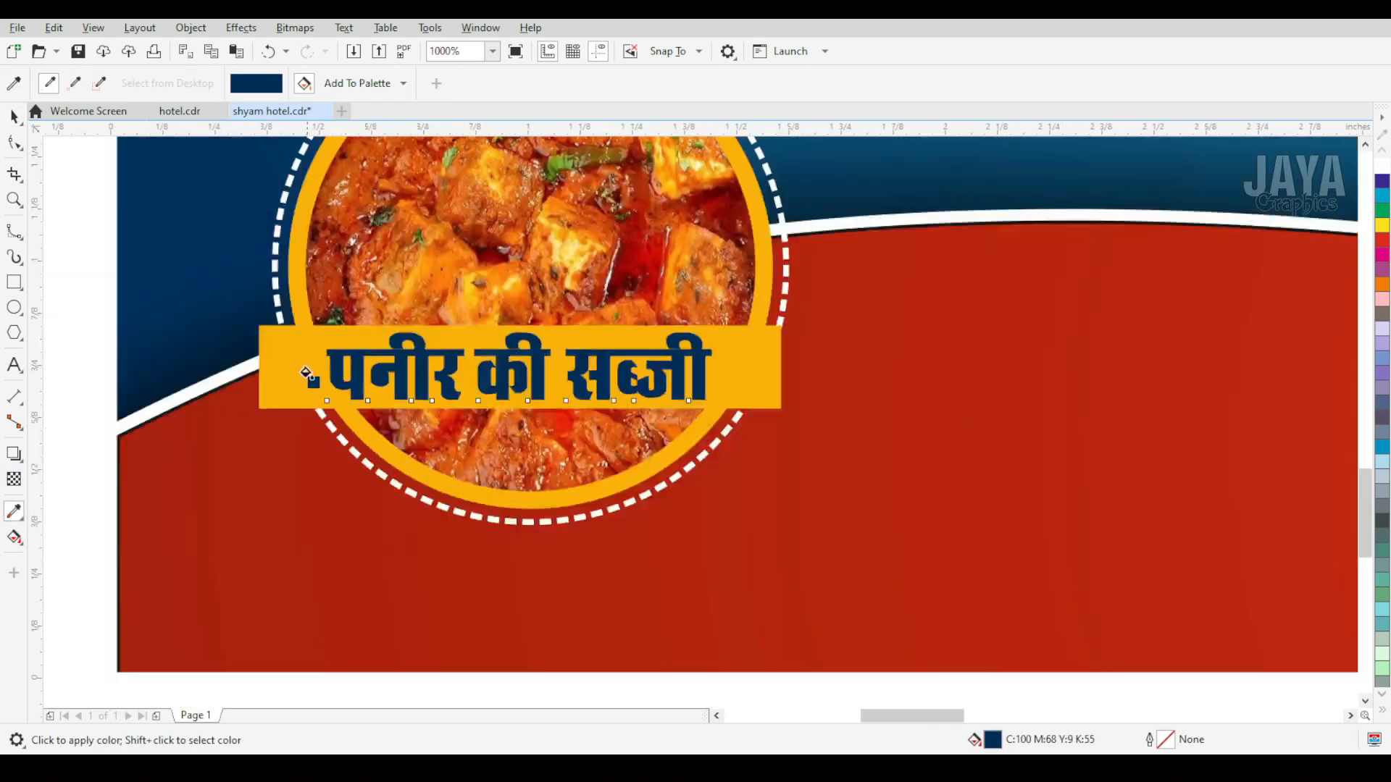
{"action": "scroll", "coordinate": [310, 376], "scroll_direction": "down", "scroll_amount": 1}
Group the पनीर की सब्जी text with its orange band and centre the group horizontally on the paneer circle
{"action": "left_click", "coordinate": [13, 116]}
{"action": "left_click", "coordinate": [286, 371], "text": "shift"}
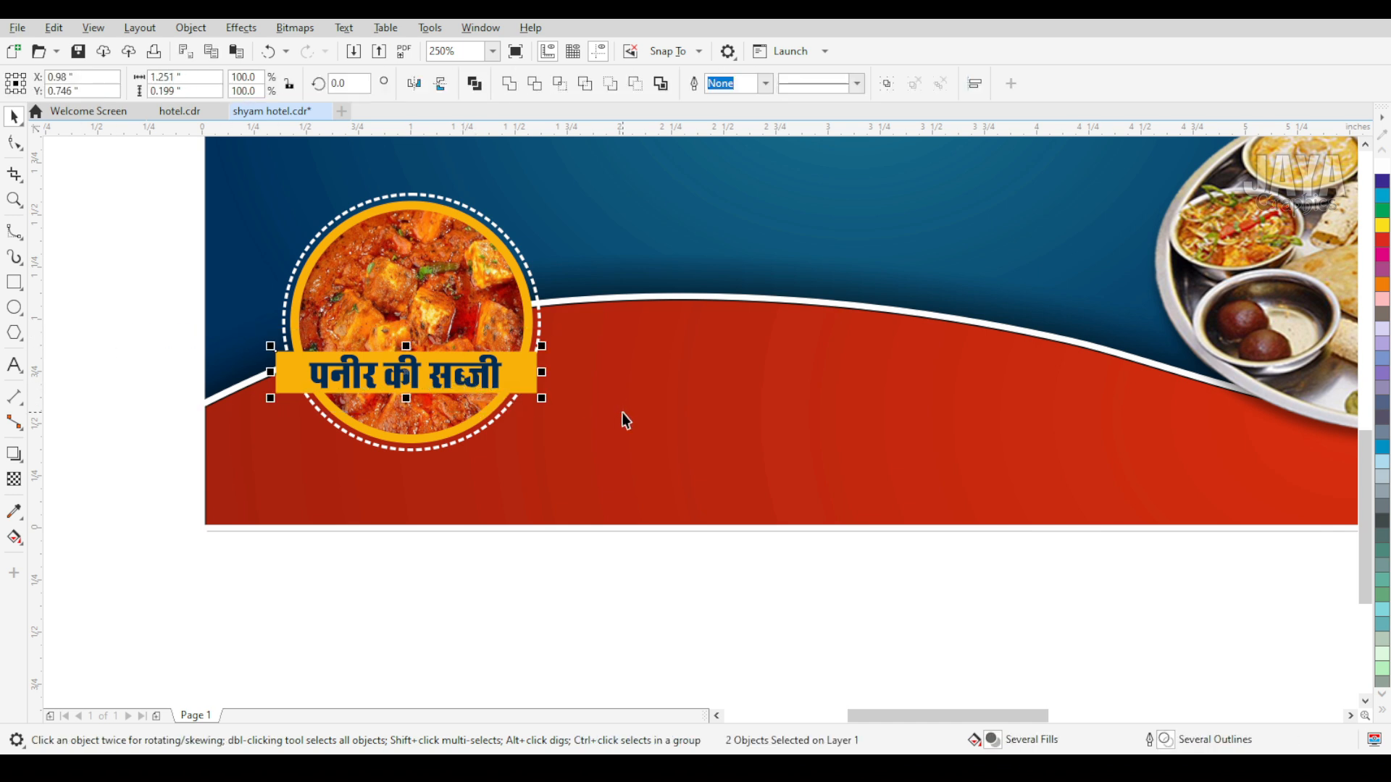
{"action": "key", "text": "ctrl+g"}
{"action": "left_click", "coordinate": [410, 203], "text": "shift"}
{"action": "key", "text": "c"}
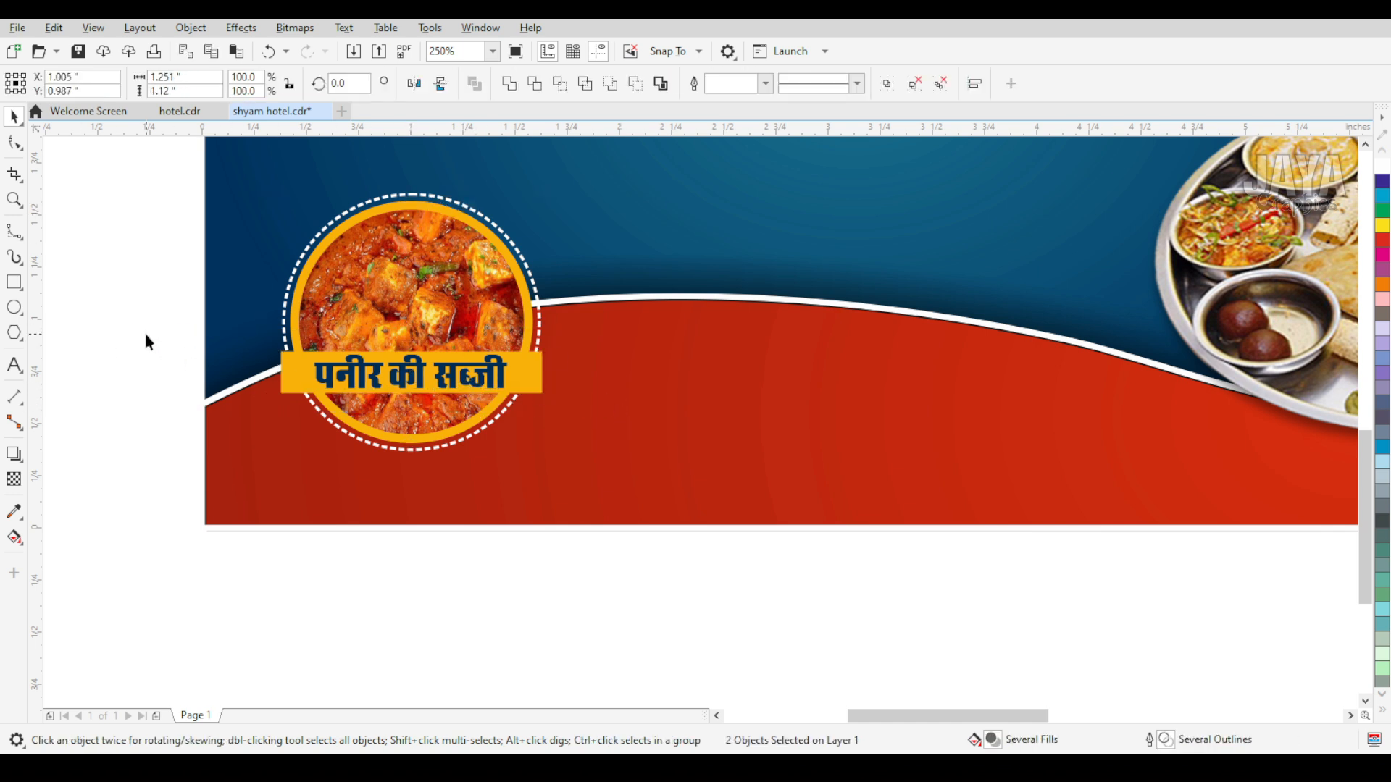
PowerClip the grouped text and band inside the paneer circle
{"action": "left_click", "coordinate": [394, 370]}
{"action": "left_click", "coordinate": [190, 27]}
{"action": "mouse_move", "coordinate": [202, 93]}
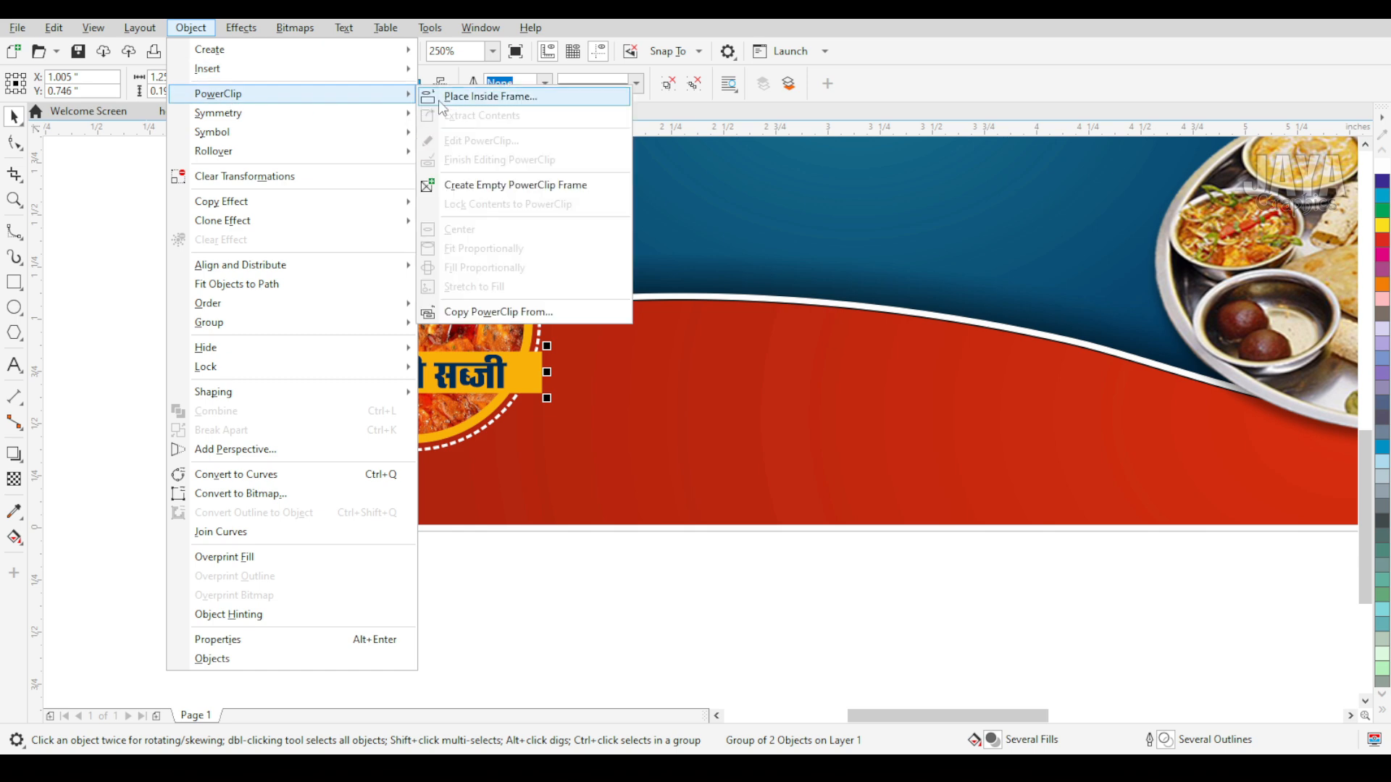
{"action": "left_click", "coordinate": [464, 94]}
{"action": "left_click", "coordinate": [360, 216]}
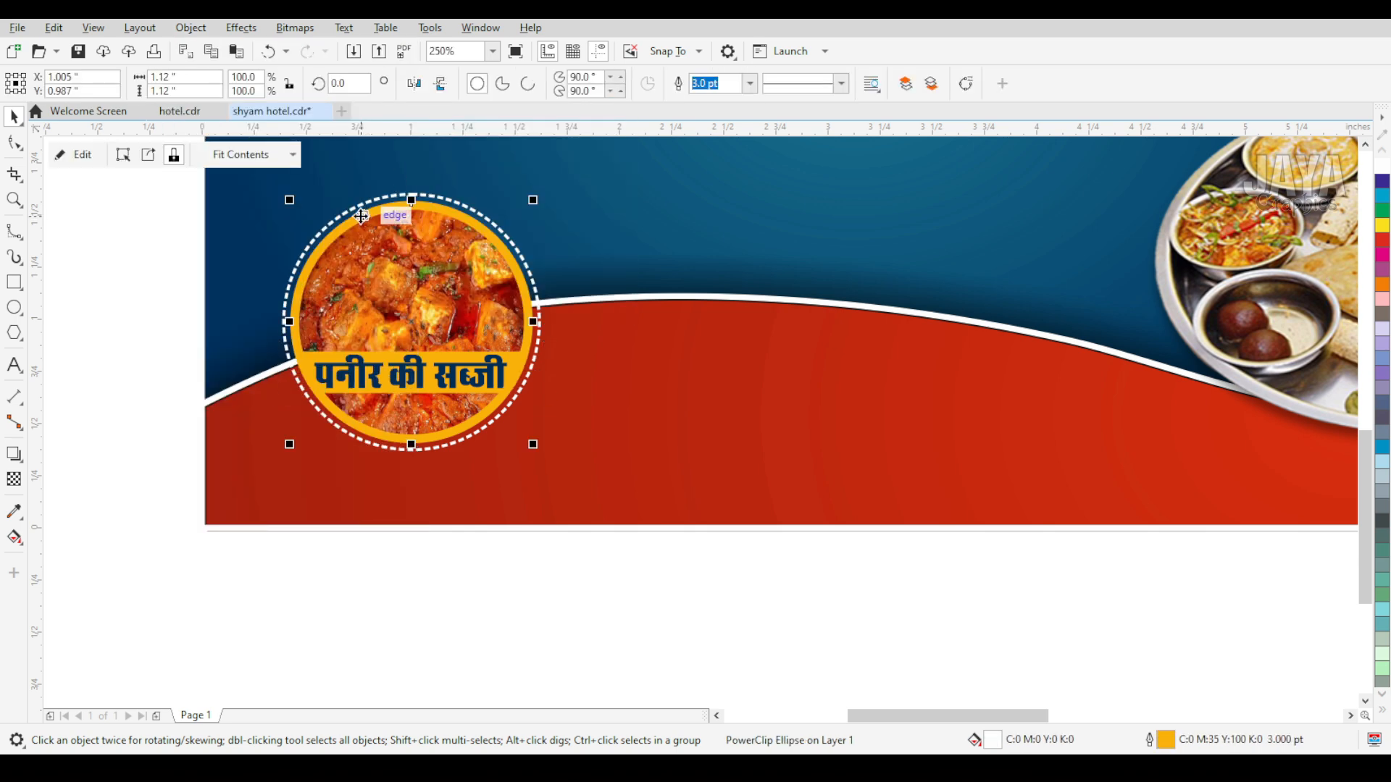
{"action": "left_click", "coordinate": [131, 328]}
Duplicate the paneer badge with its dashed ring twice along the curve, placing the middle copy slightly higher
{"action": "scroll", "coordinate": [224, 252], "scroll_direction": "down", "scroll_amount": 2}
{"action": "scroll", "coordinate": [211, 306], "scroll_direction": "up", "scroll_amount": 1}
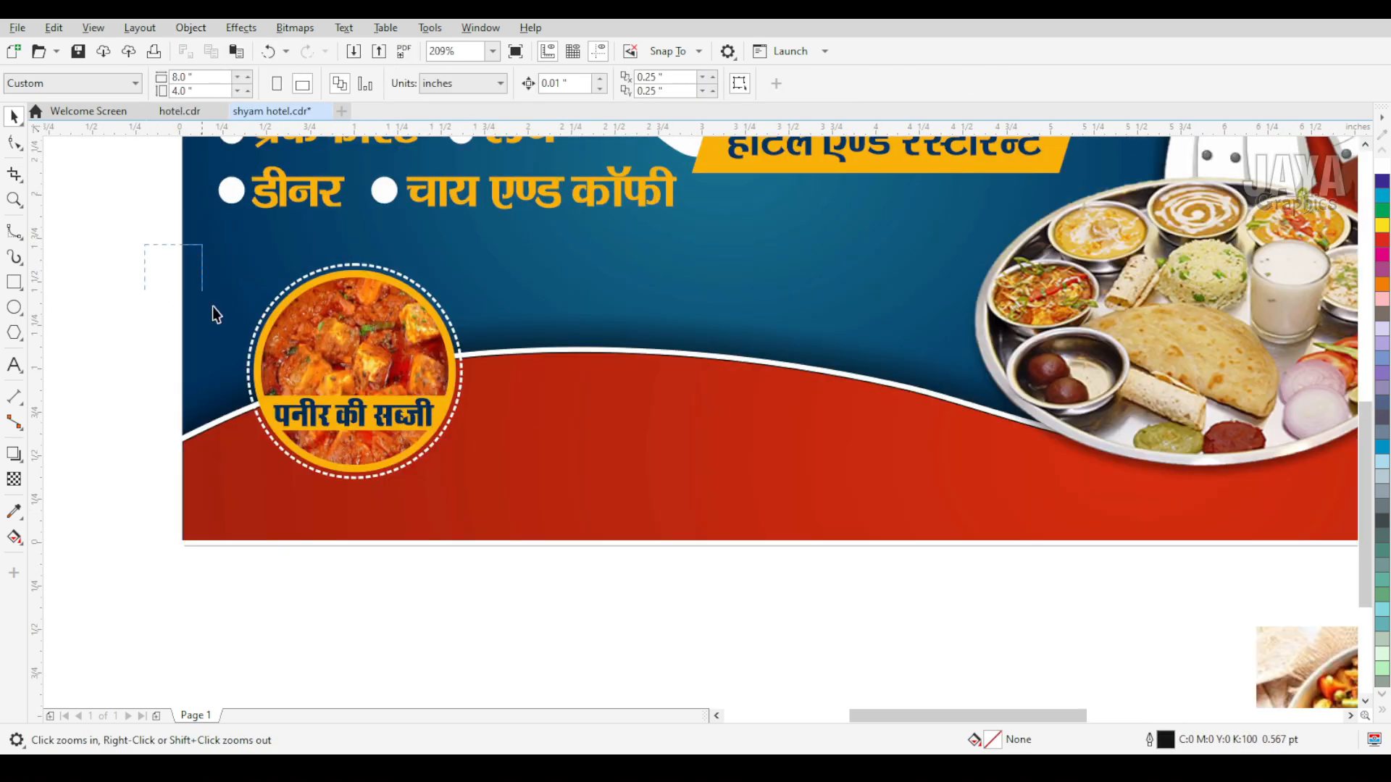
{"action": "left_click_drag", "start_coordinate": [212, 313], "coordinate": [474, 489]}
{"action": "left_click_drag", "start_coordinate": [357, 378], "coordinate": [813, 362]}
{"action": "key", "text": "space"}
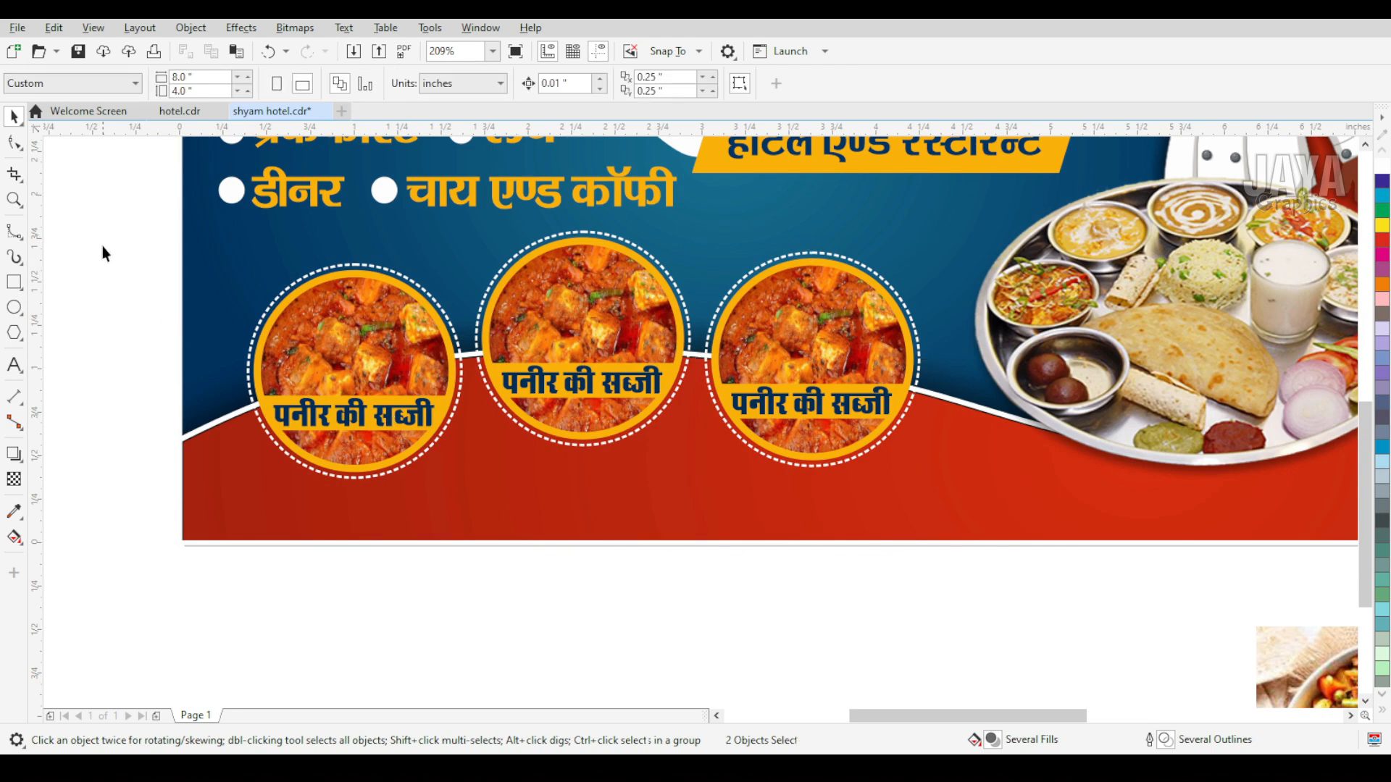
Enlarge the three badges together to about 4.04 × 1.48 inches overall and nudge them slightly up
{"action": "left_click_drag", "start_coordinate": [102, 226], "coordinate": [1014, 511]}
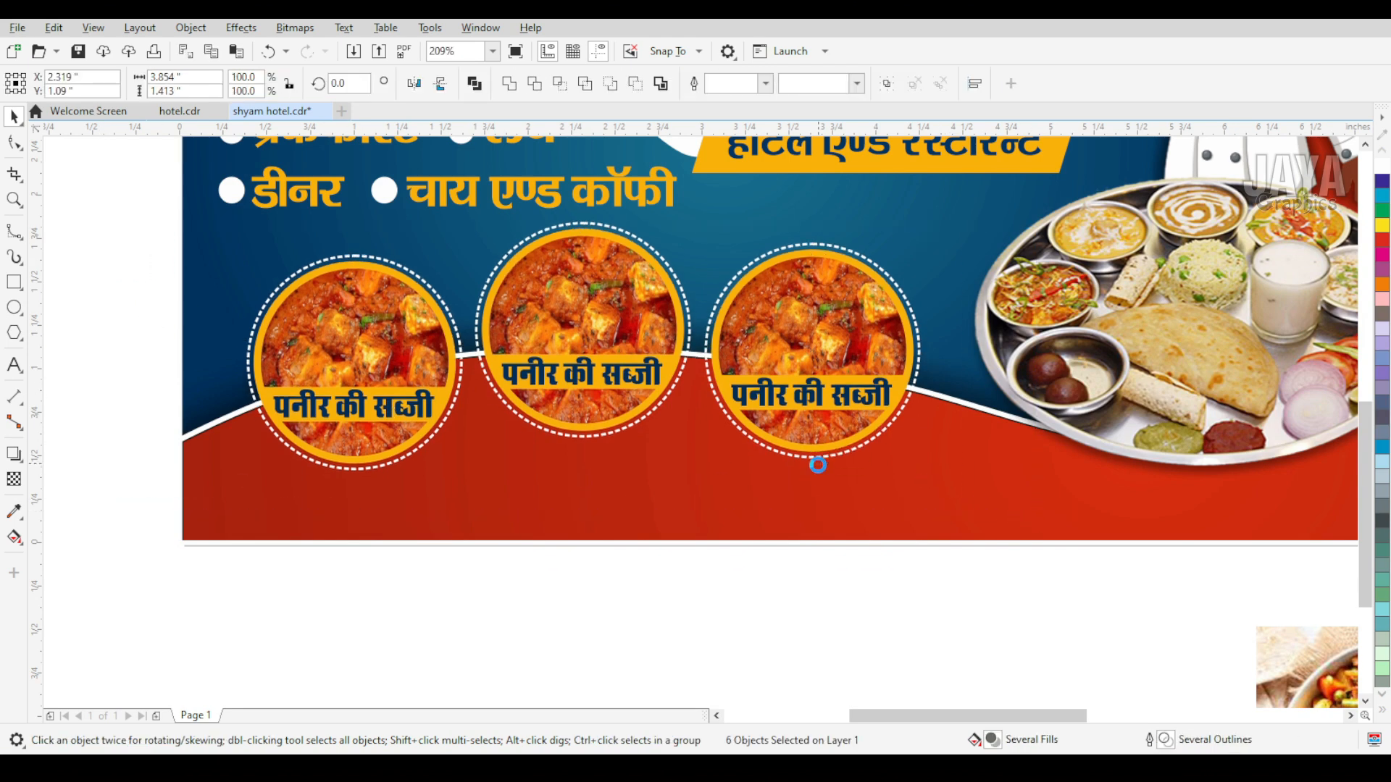
{"action": "left_click_drag", "start_coordinate": [926, 480], "coordinate": [979, 481]}
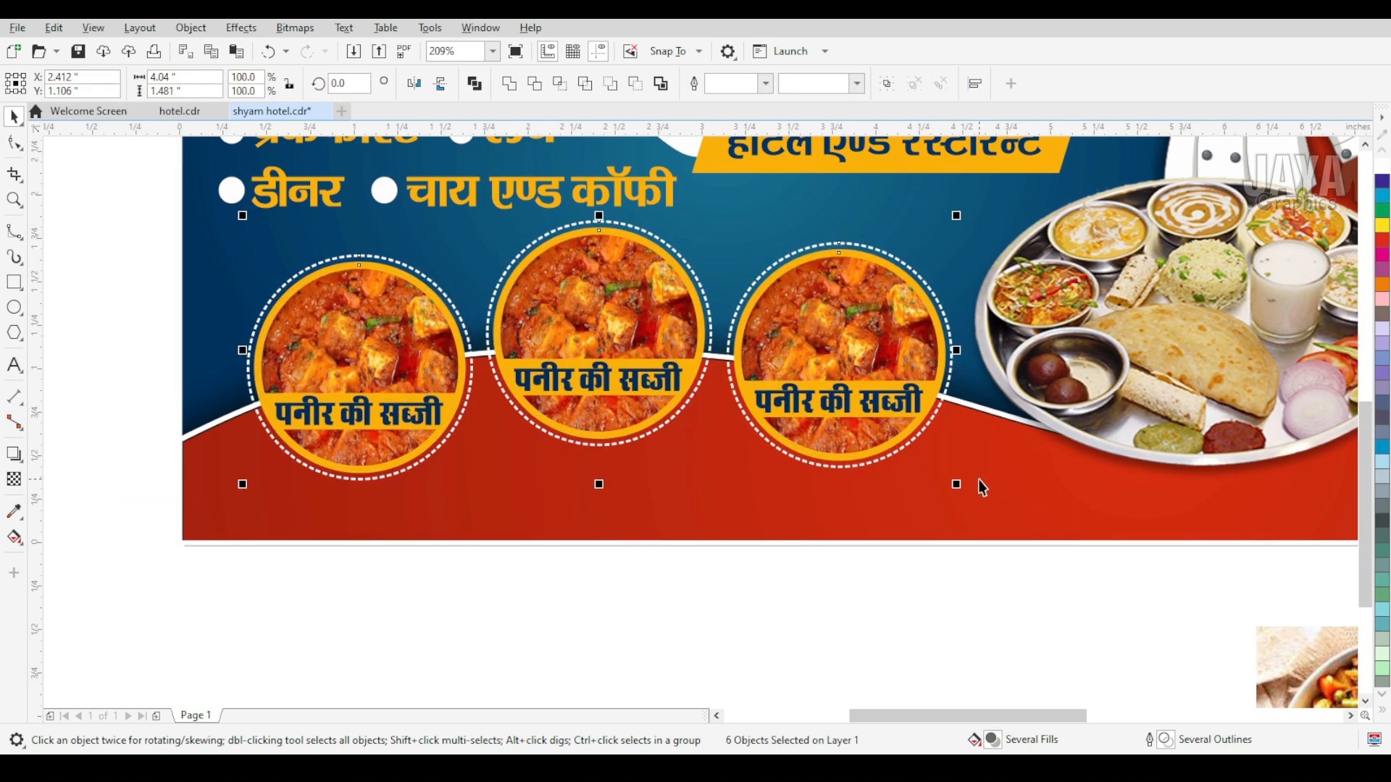
{"action": "key", "text": "Up"}
{"action": "key", "text": "Up"}
{"action": "left_click", "coordinate": [749, 577]}
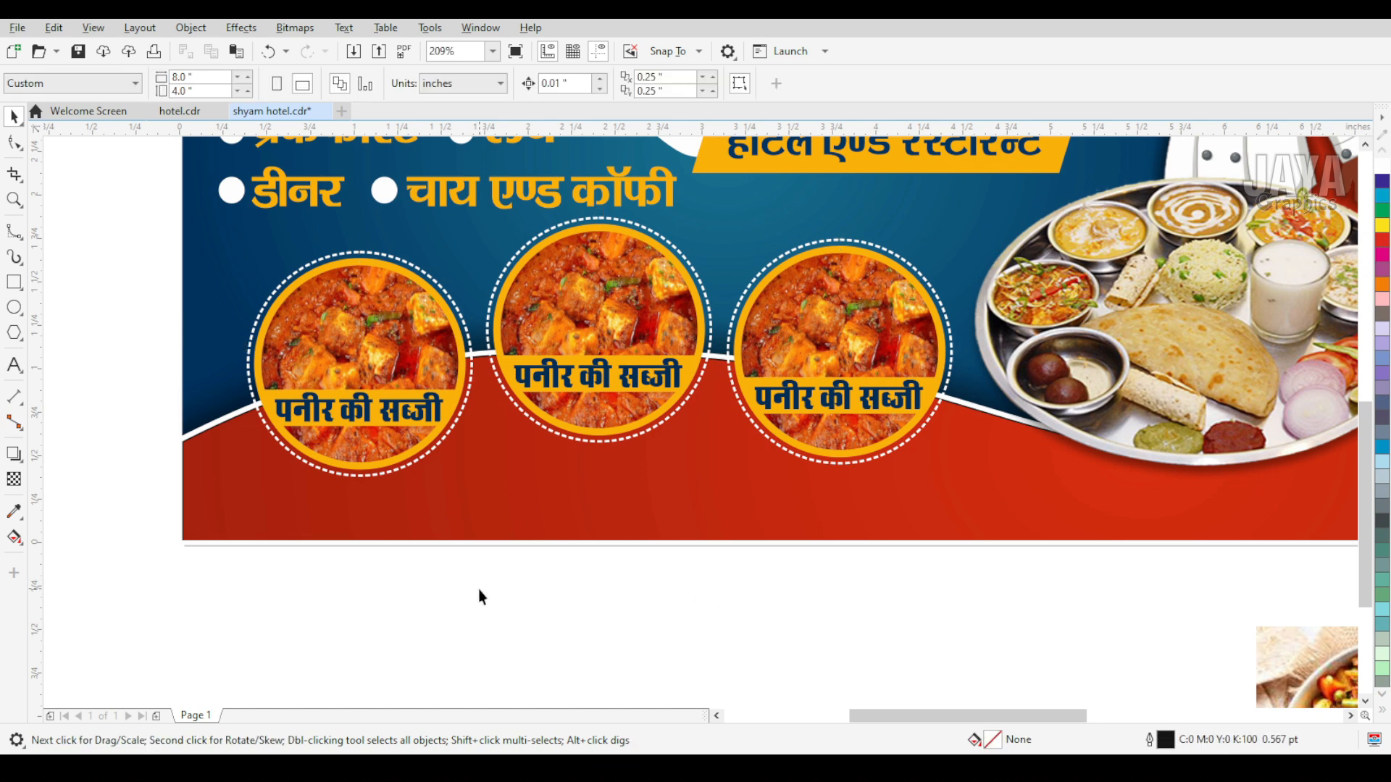
Shrink the middle badge until its dashed ring is about 1.158 inches in diameter
{"action": "left_click_drag", "start_coordinate": [478, 591], "coordinate": [705, 224]}
{"action": "left_click", "coordinate": [578, 595]}
Move the dal photo from beside the card to the area just below it, under the middle and right badges
{"action": "scroll", "coordinate": [572, 557], "scroll_direction": "down", "scroll_amount": 1}
{"action": "key", "text": "F2"}
{"action": "left_click_drag", "start_coordinate": [289, 354], "coordinate": [1152, 684]}
{"action": "scroll", "coordinate": [939, 618], "scroll_direction": "down", "scroll_amount": 2}
{"action": "left_click_drag", "start_coordinate": [1175, 609], "coordinate": [860, 631]}
{"action": "key", "text": "F2"}
{"action": "left_click_drag", "start_coordinate": [727, 479], "coordinate": [941, 643]}
{"action": "left_click", "coordinate": [688, 333]}
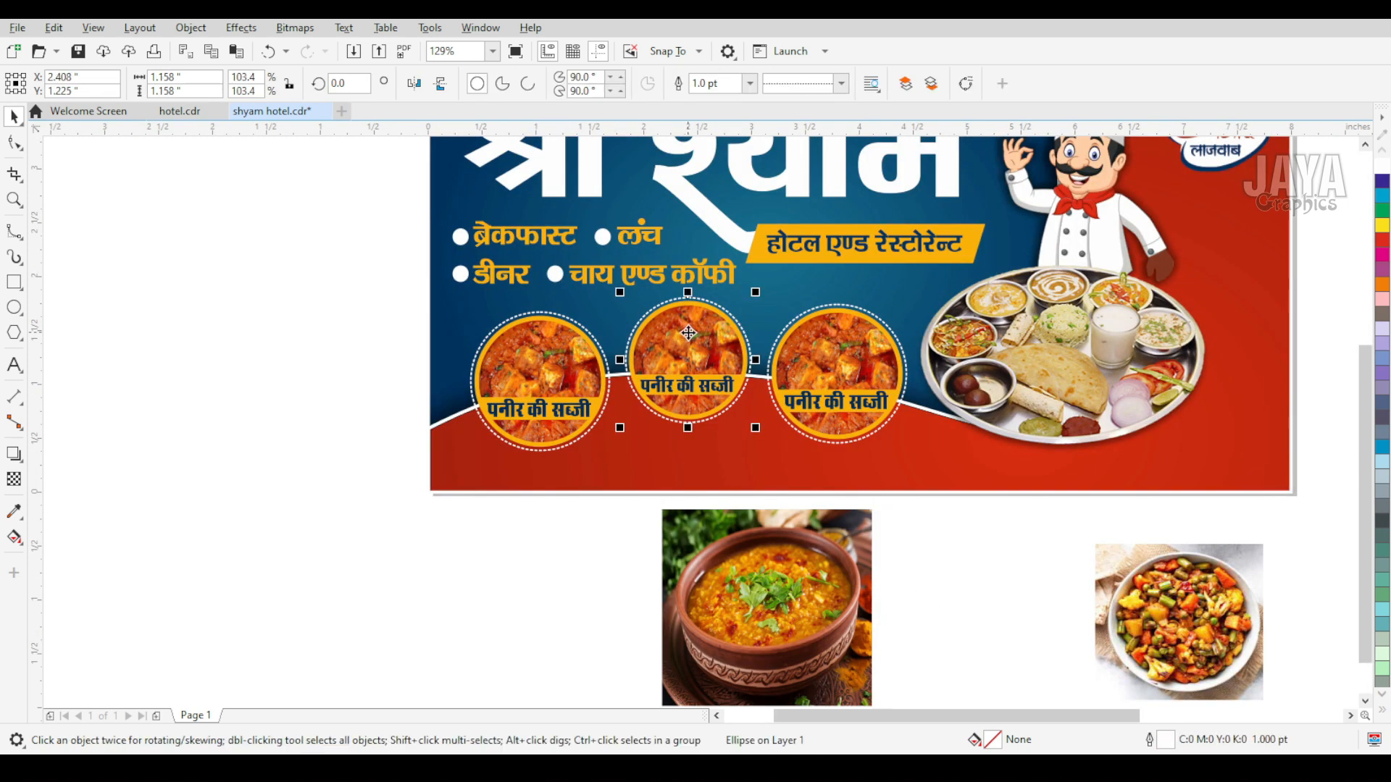
Place the dal photo inside the circular frame of the middle badge with PowerClip
{"action": "left_click", "coordinate": [741, 549]}
{"action": "left_click", "coordinate": [295, 27]}
{"action": "mouse_move", "coordinate": [197, 33]}
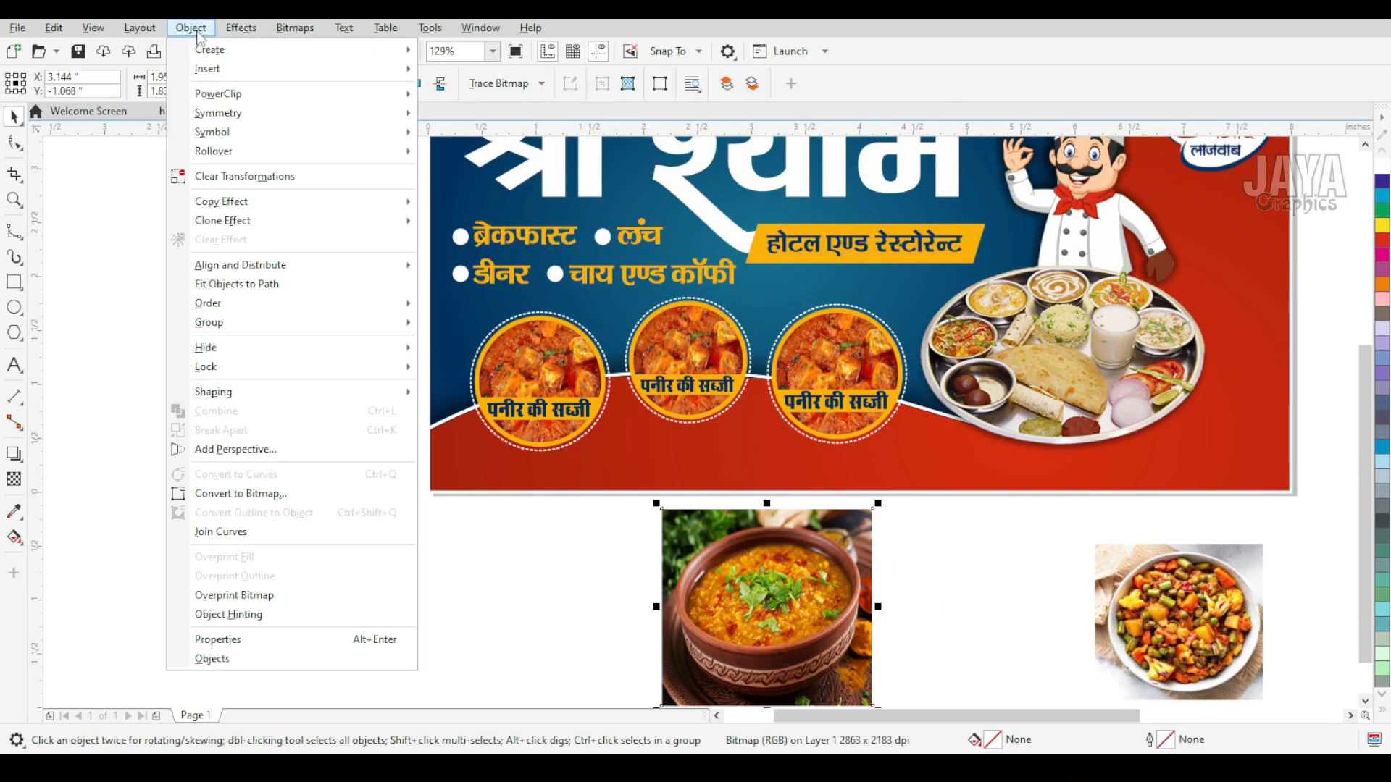
{"action": "mouse_move", "coordinate": [351, 97]}
{"action": "left_click", "coordinate": [478, 98]}
{"action": "left_click", "coordinate": [683, 308]}
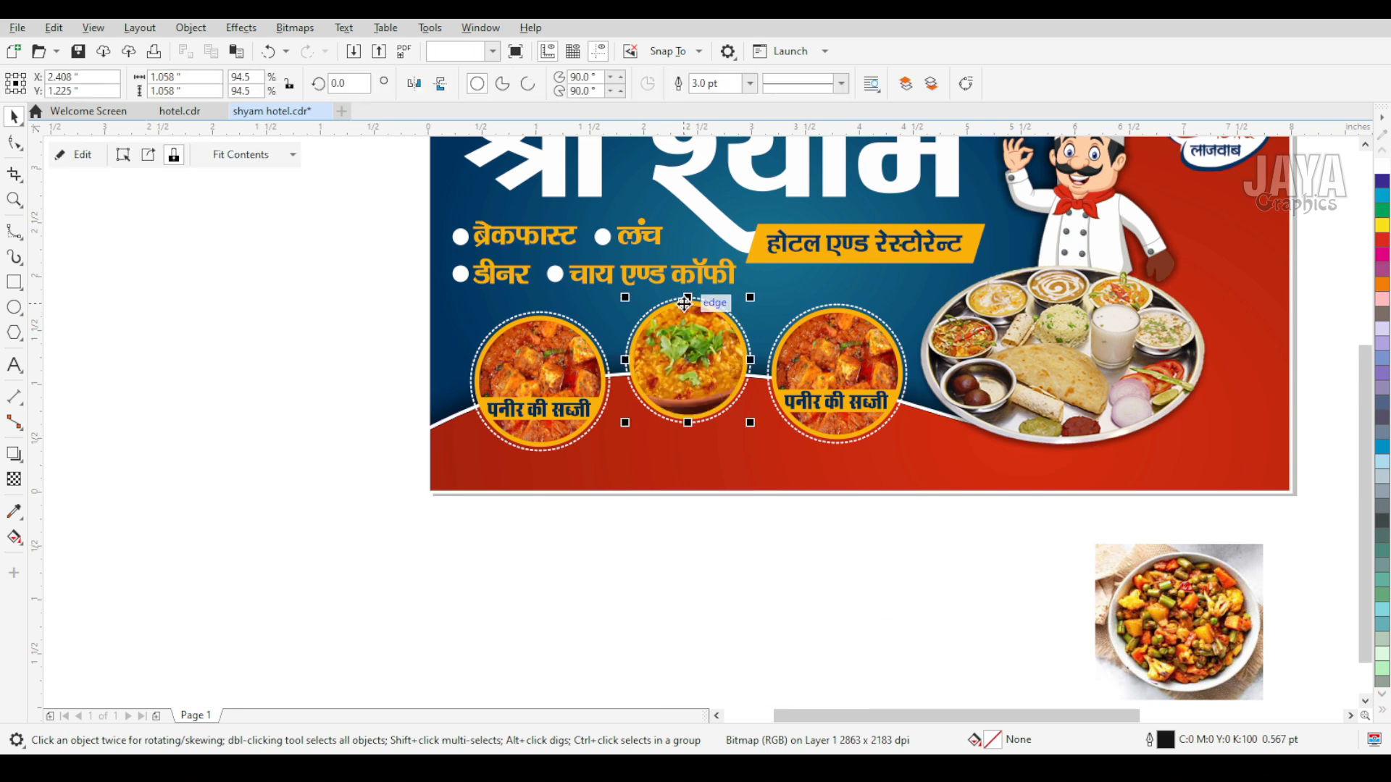
Within the middle badge's PowerClip contents, delete the paneer photo and send the dal photo behind the label
{"action": "left_click", "coordinate": [72, 153]}
{"action": "left_click_drag", "start_coordinate": [758, 432], "coordinate": [628, 493]}
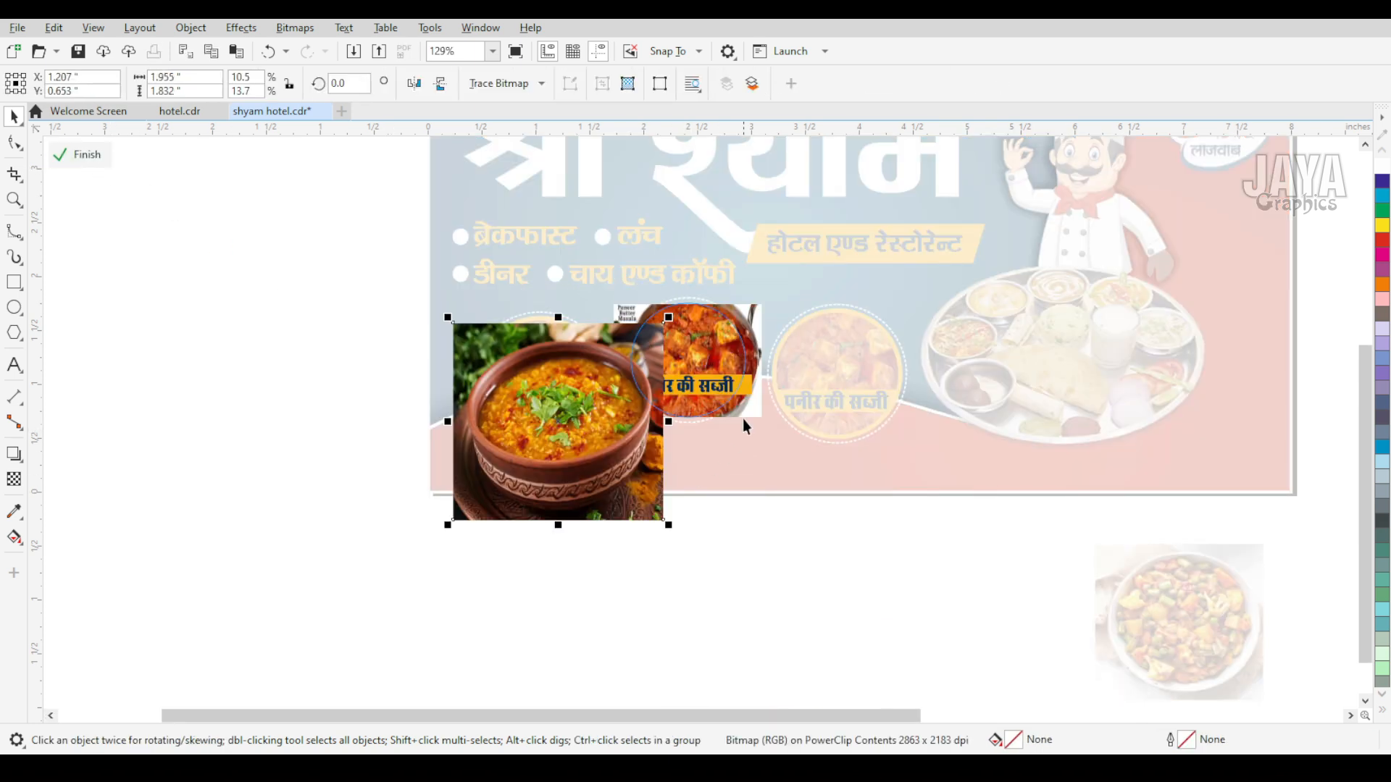
{"action": "left_click", "coordinate": [746, 388]}
{"action": "left_click", "coordinate": [761, 416]}
{"action": "key", "text": "Delete"}
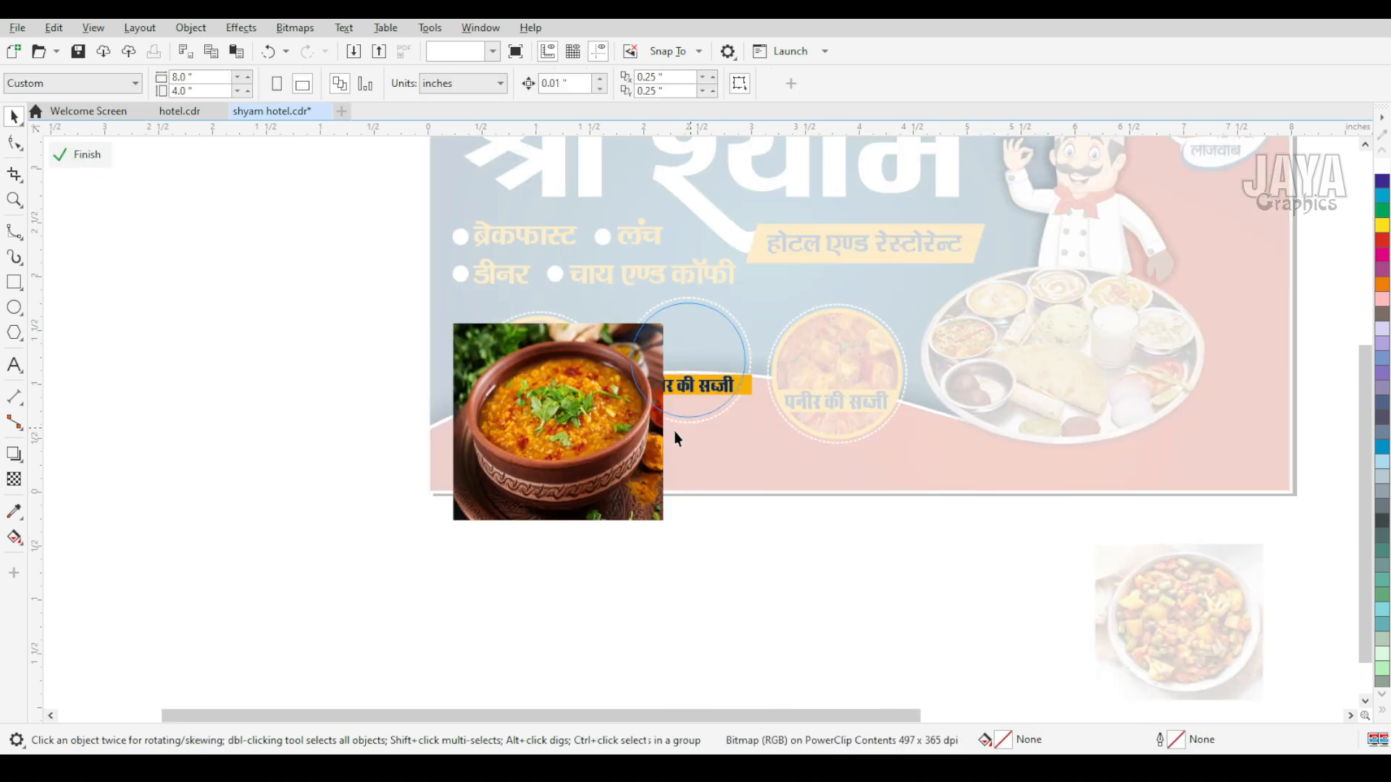
{"action": "left_click", "coordinate": [598, 449]}
{"action": "key", "text": "shift+Page_Down"}
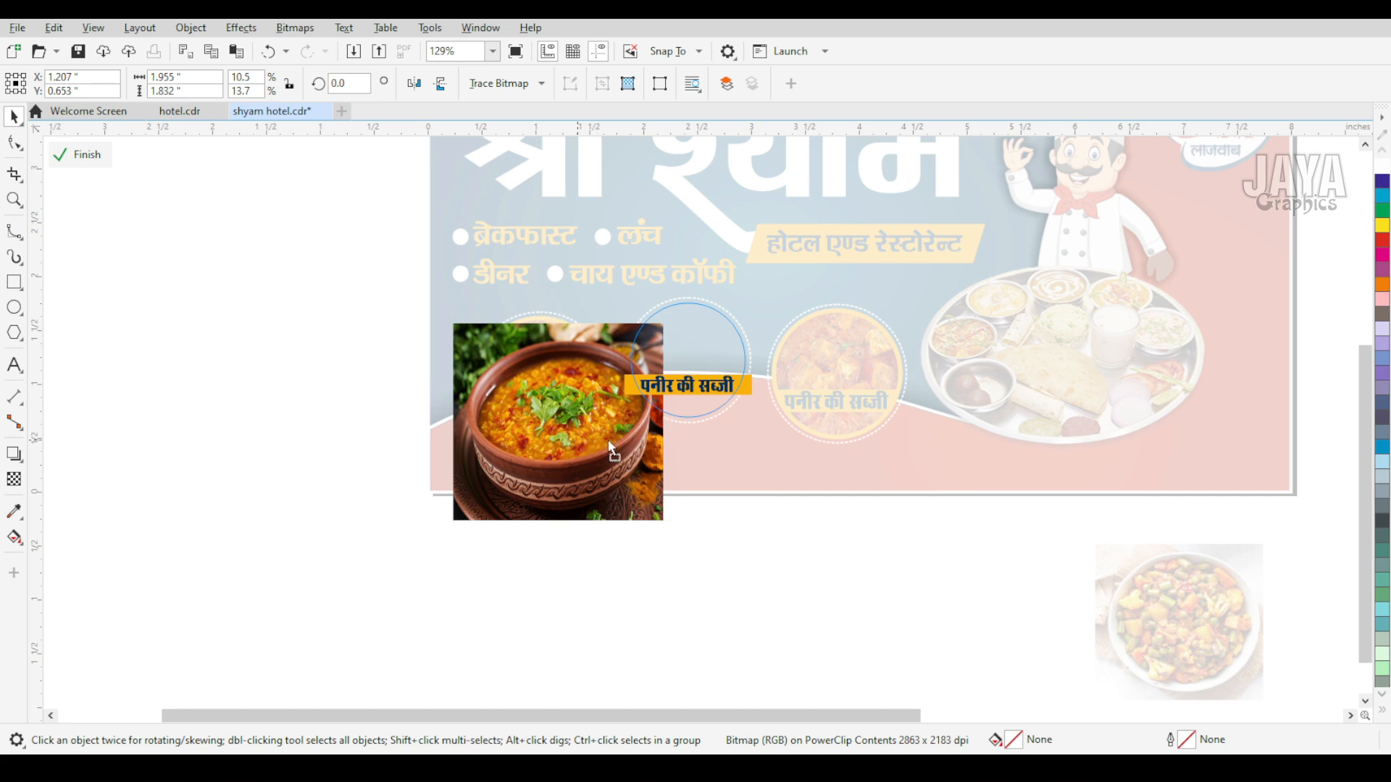
Centre the dal photo over the middle badge's circle and enlarge it slightly so the food fills the frame
{"action": "left_click_drag", "start_coordinate": [611, 450], "coordinate": [729, 393]}
{"action": "scroll", "coordinate": [694, 319], "scroll_direction": "up", "scroll_amount": 4}
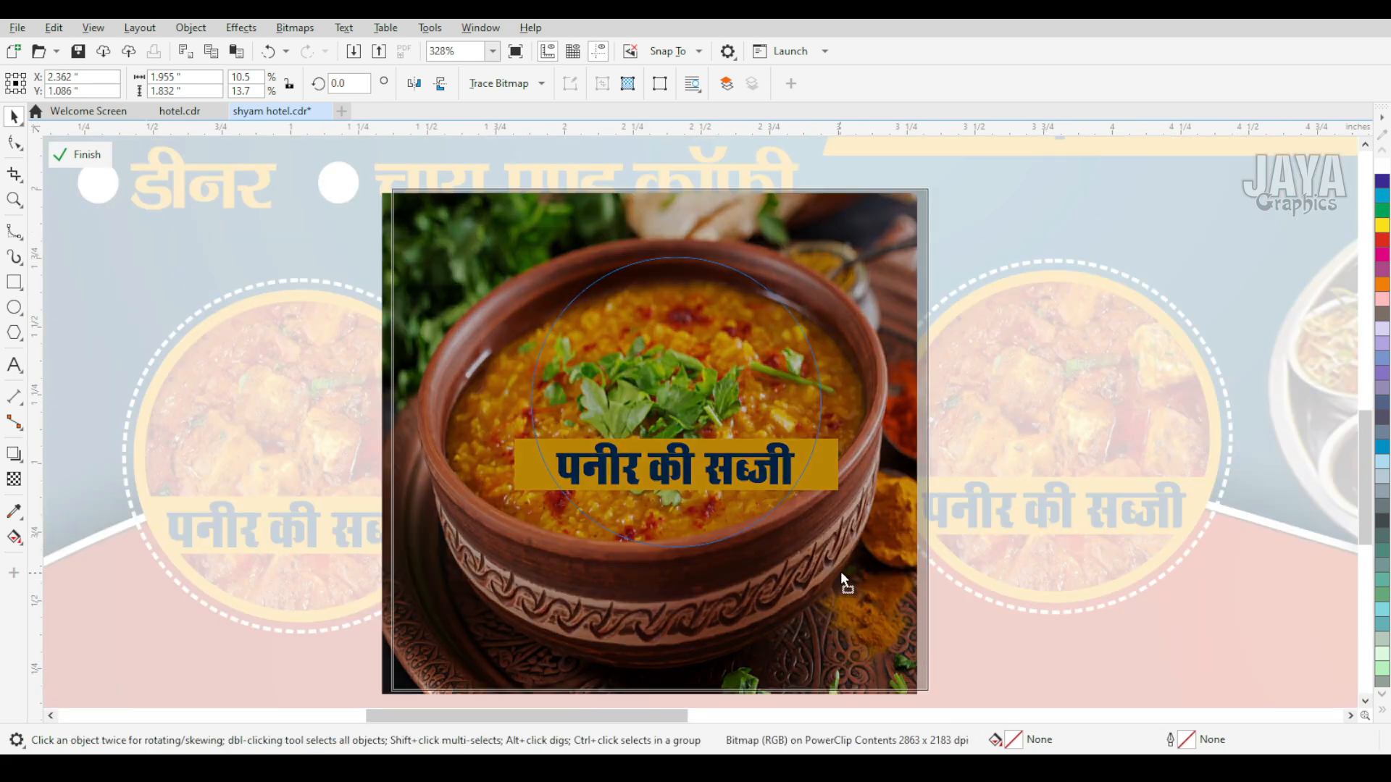
{"action": "left_click_drag", "start_coordinate": [843, 579], "coordinate": [852, 567]}
{"action": "left_click", "coordinate": [852, 566]}
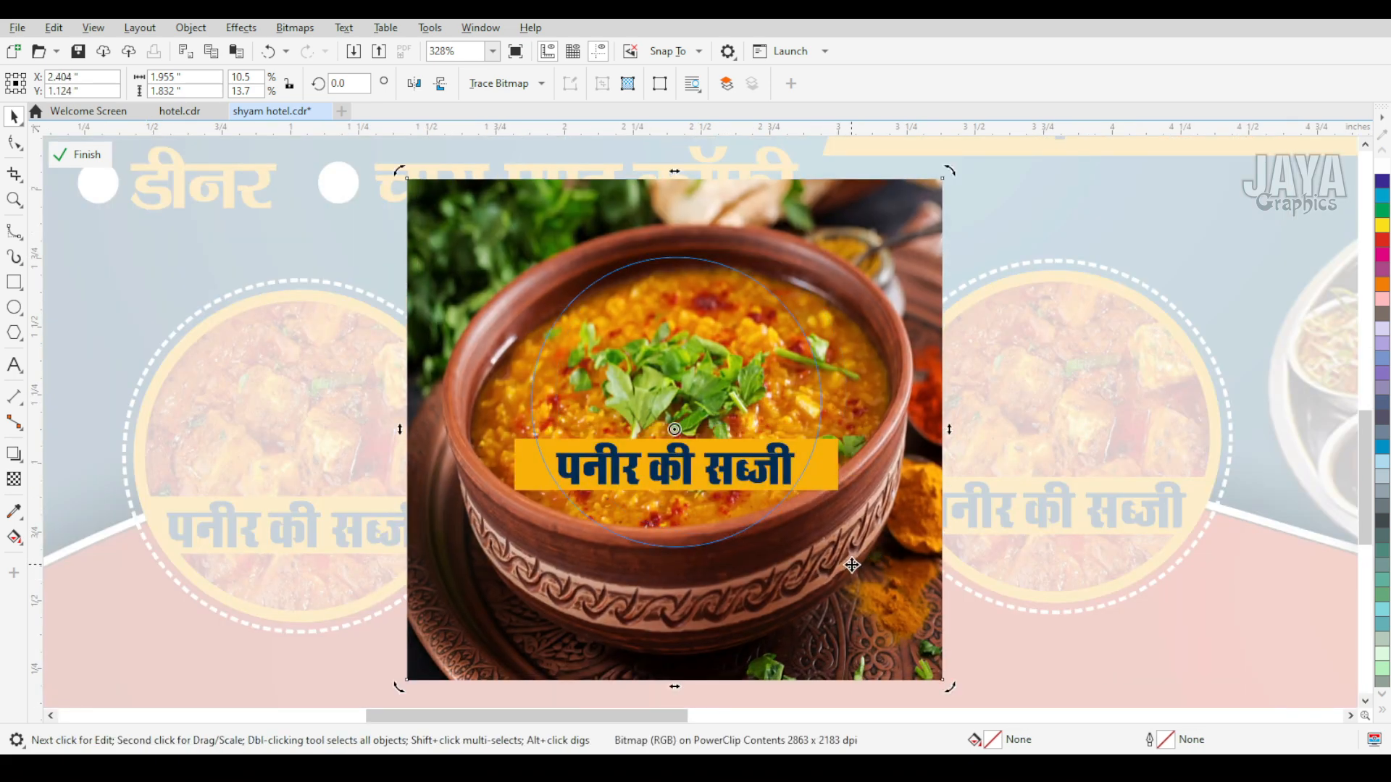
{"action": "left_click", "coordinate": [860, 568]}
{"action": "mouse_move", "coordinate": [947, 684]}
{"action": "left_mouse_down"}
{"action": "mouse_move", "coordinate": [963, 702]}
{"action": "mouse_move", "coordinate": [949, 670]}
{"action": "left_mouse_up"}
Ungroup the middle badge's label, change its text to "दाल" and finish editing the PowerClip contents
{"action": "left_click", "coordinate": [687, 413]}
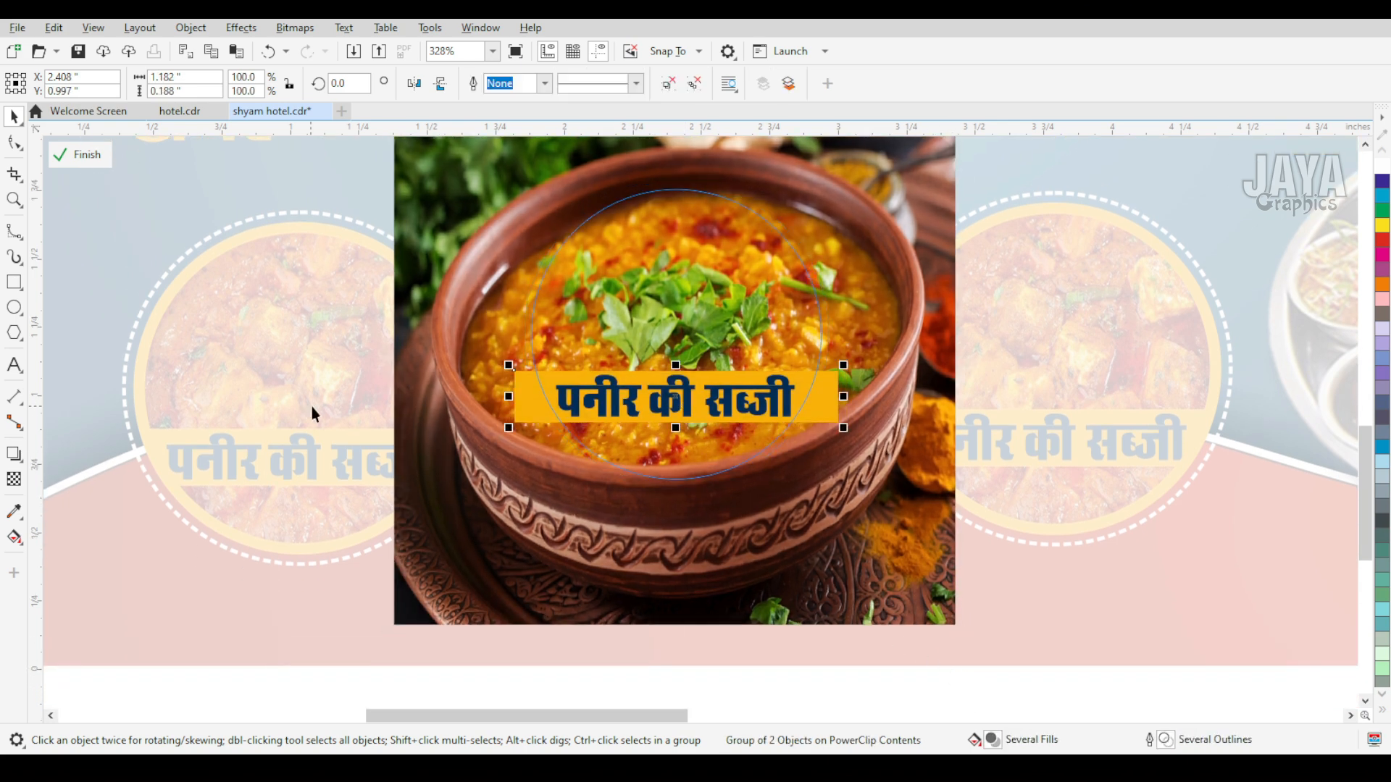
{"action": "left_click", "coordinate": [694, 84]}
{"action": "left_click", "coordinate": [517, 410]}
{"action": "left_click", "coordinate": [627, 410]}
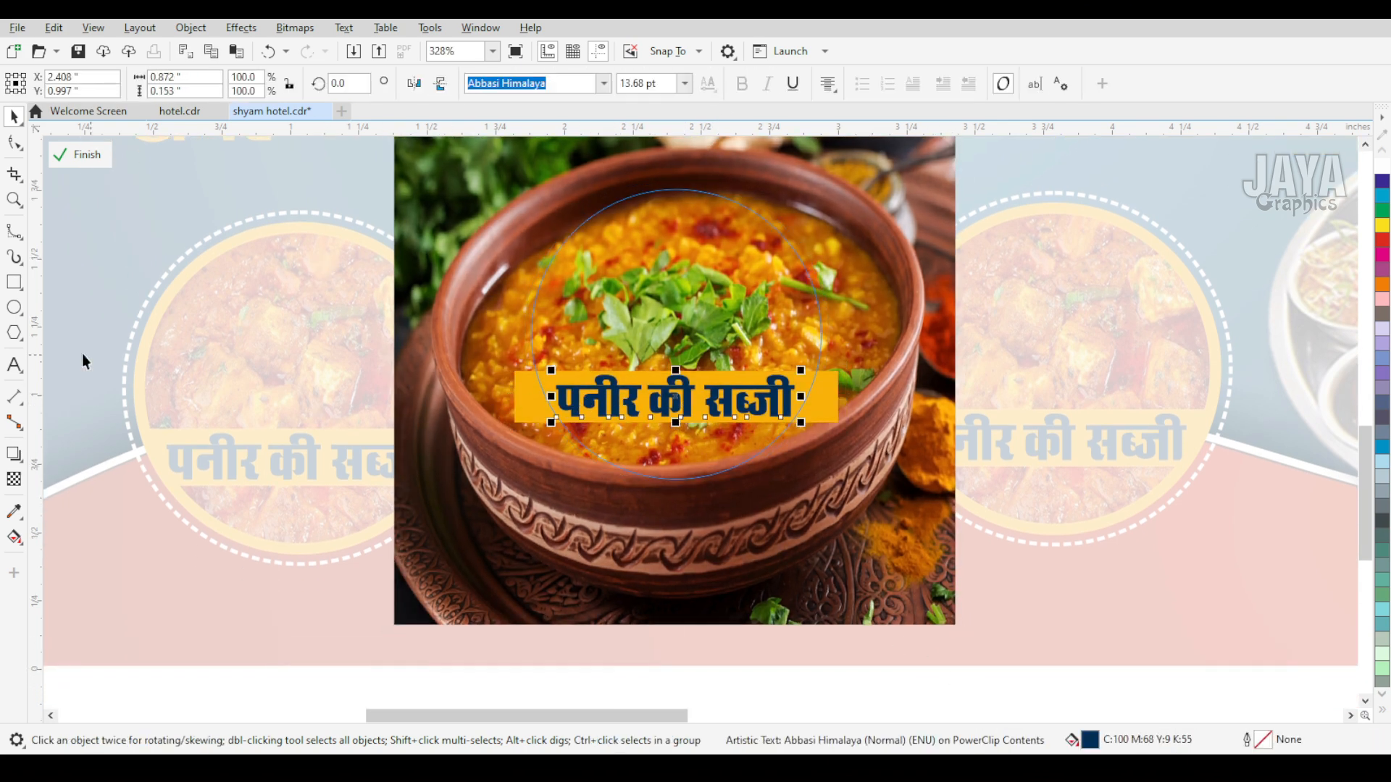
{"action": "left_click", "coordinate": [15, 365]}
{"action": "type", "text": "दाल"}
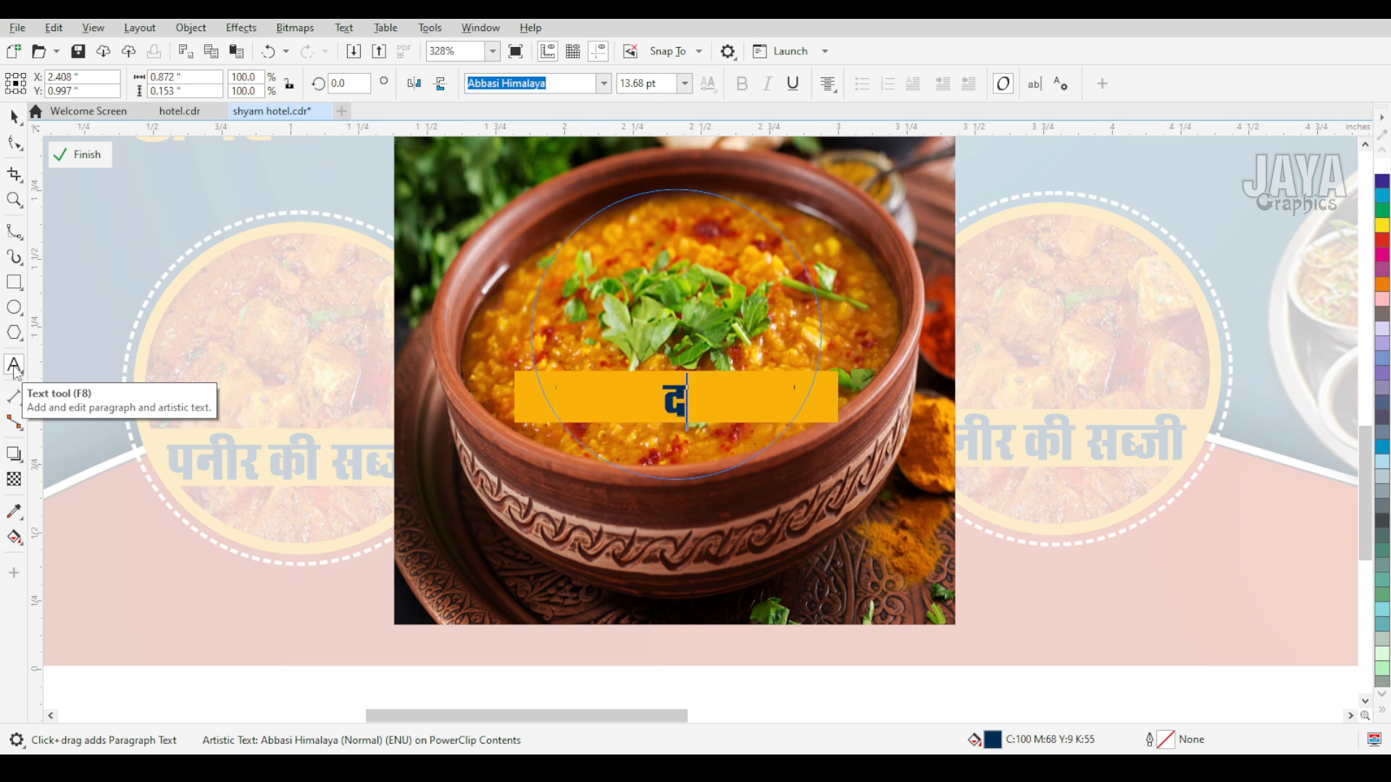
{"action": "left_click", "coordinate": [14, 117]}
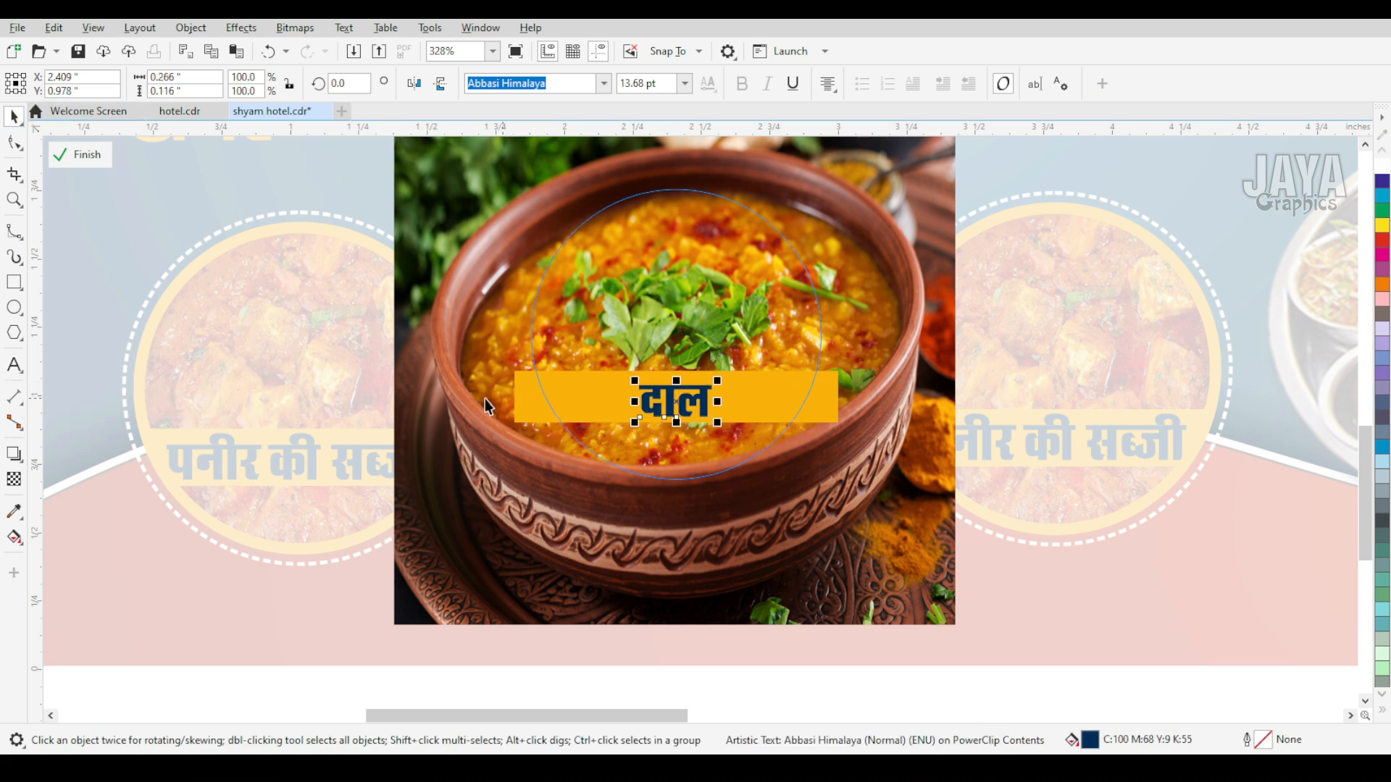
{"action": "left_click", "coordinate": [83, 149]}
Move the mixed vegetable photo closer below the card and PowerClip it into the right badge's circular frame
{"action": "key", "text": "F3"}
{"action": "key", "text": "F2"}
{"action": "key", "text": "F3"}
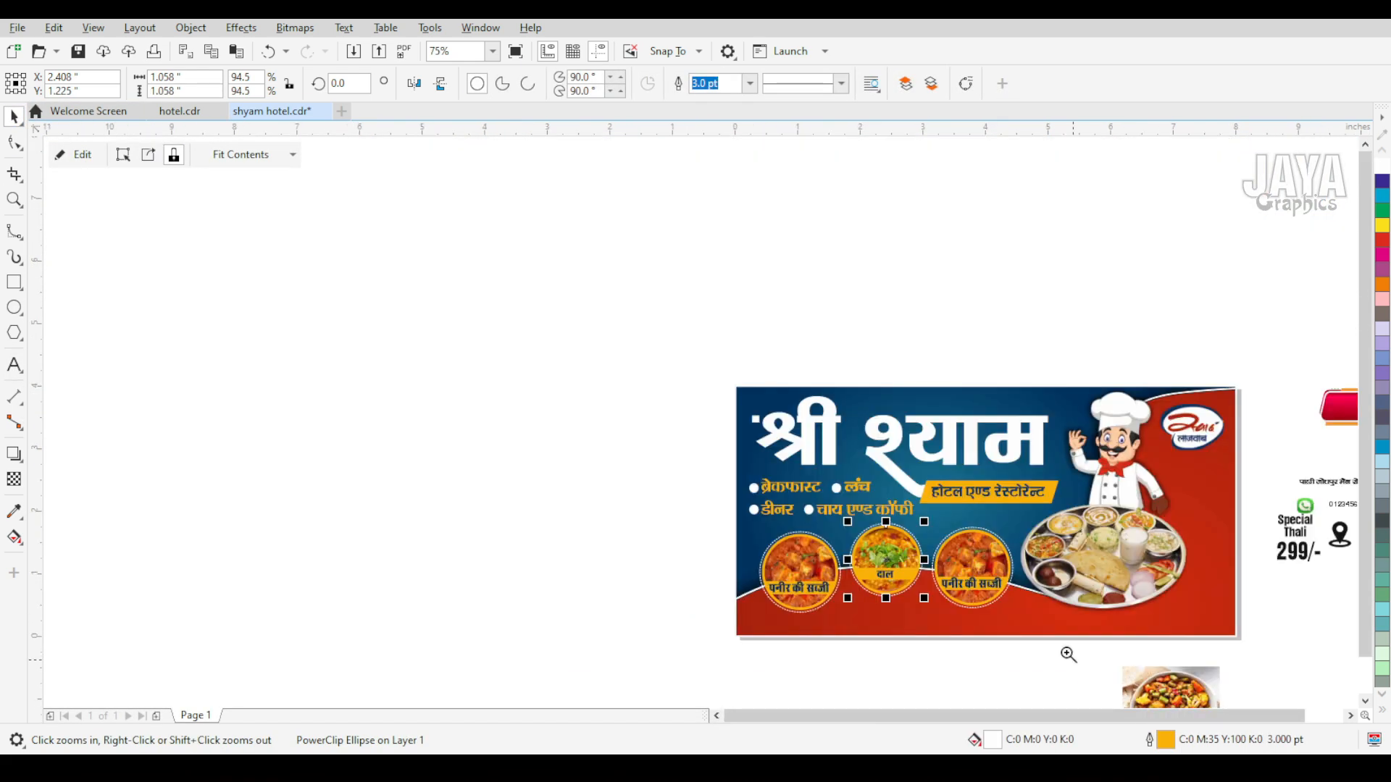
{"action": "left_click_drag", "start_coordinate": [873, 512], "coordinate": [718, 472]}
{"action": "left_click", "coordinate": [190, 27]}
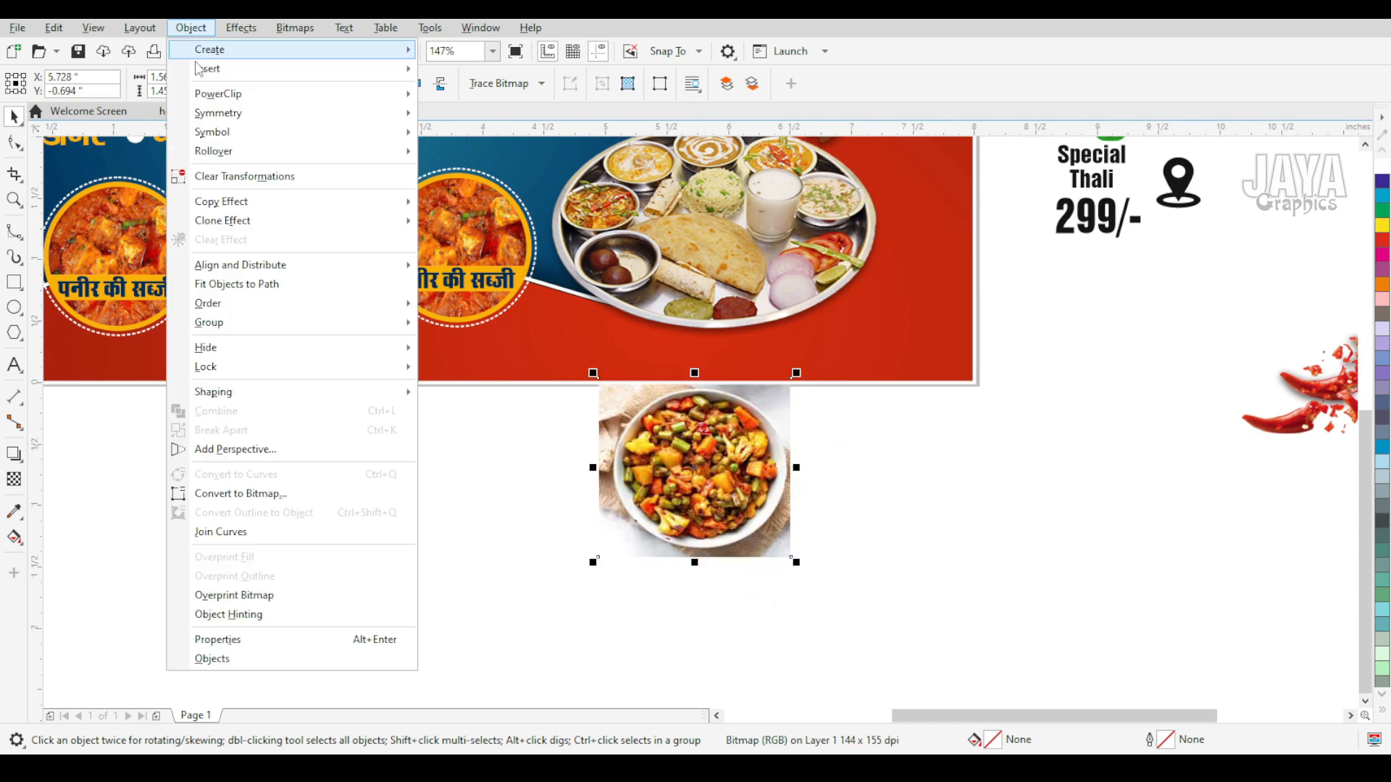
{"action": "mouse_move", "coordinate": [217, 94]}
{"action": "left_click", "coordinate": [488, 93]}
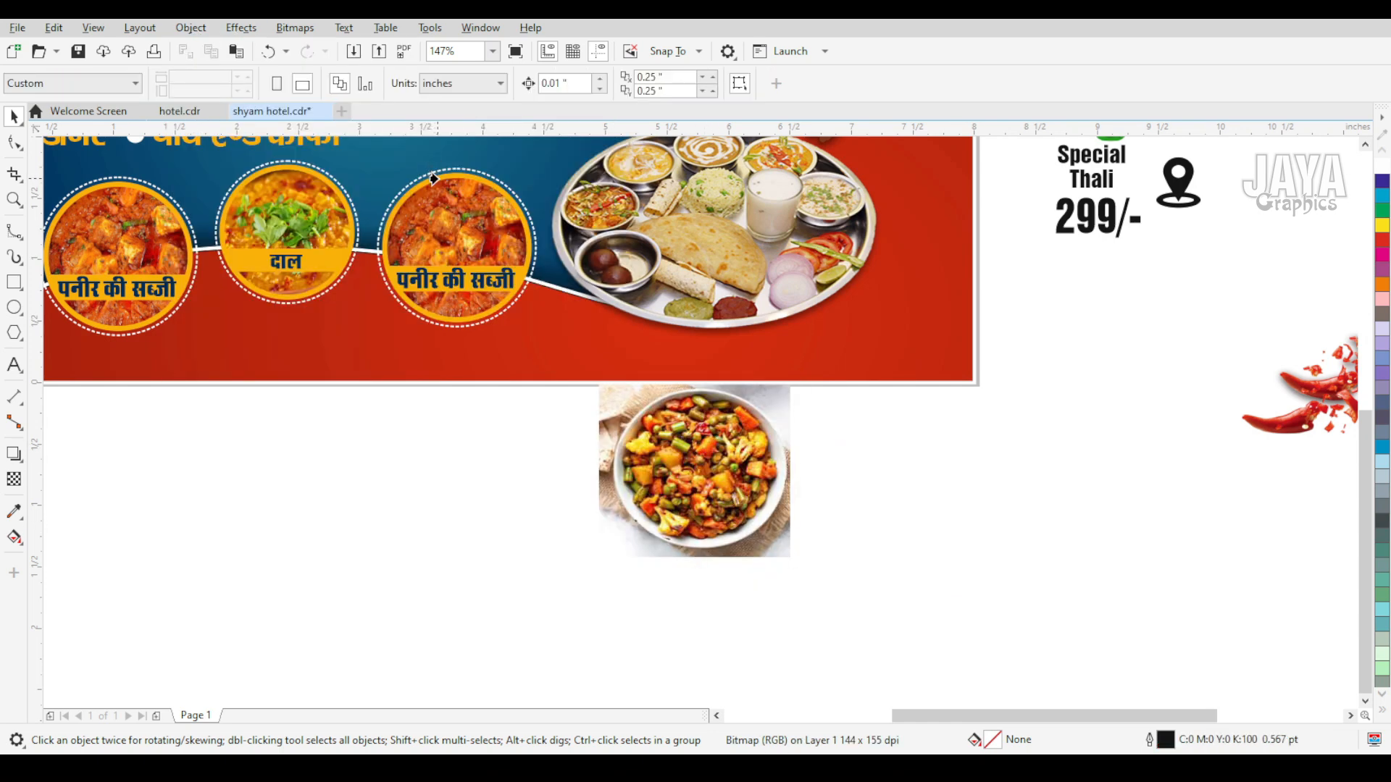
{"action": "left_click", "coordinate": [433, 178]}
Within the right badge's PowerClip contents, delete the paneer photo and centre the vegetable photo behind the label
{"action": "left_click", "coordinate": [82, 155]}
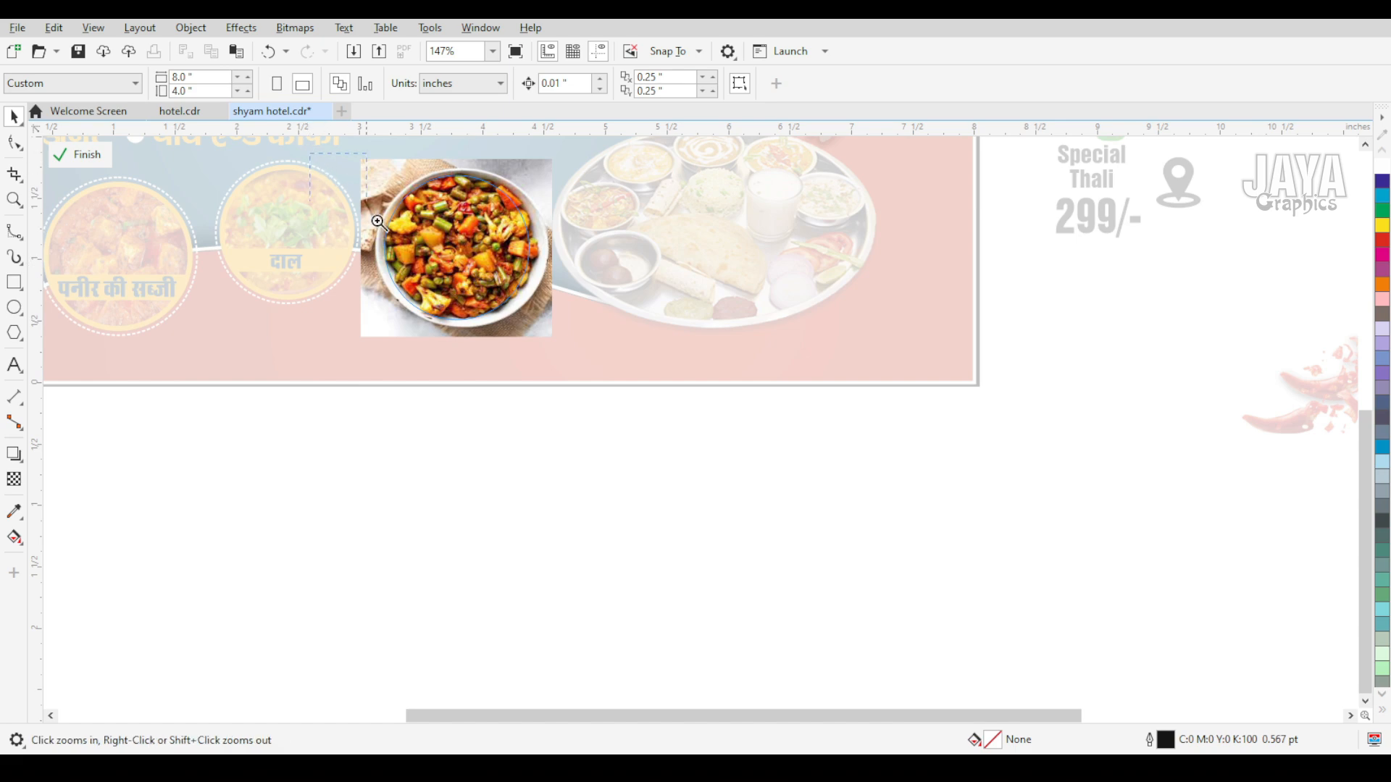
{"action": "scroll", "coordinate": [730, 493], "scroll_direction": "up", "scroll_amount": 4}
{"action": "left_click_drag", "start_coordinate": [793, 524], "coordinate": [1017, 569]}
{"action": "left_click", "coordinate": [447, 307]}
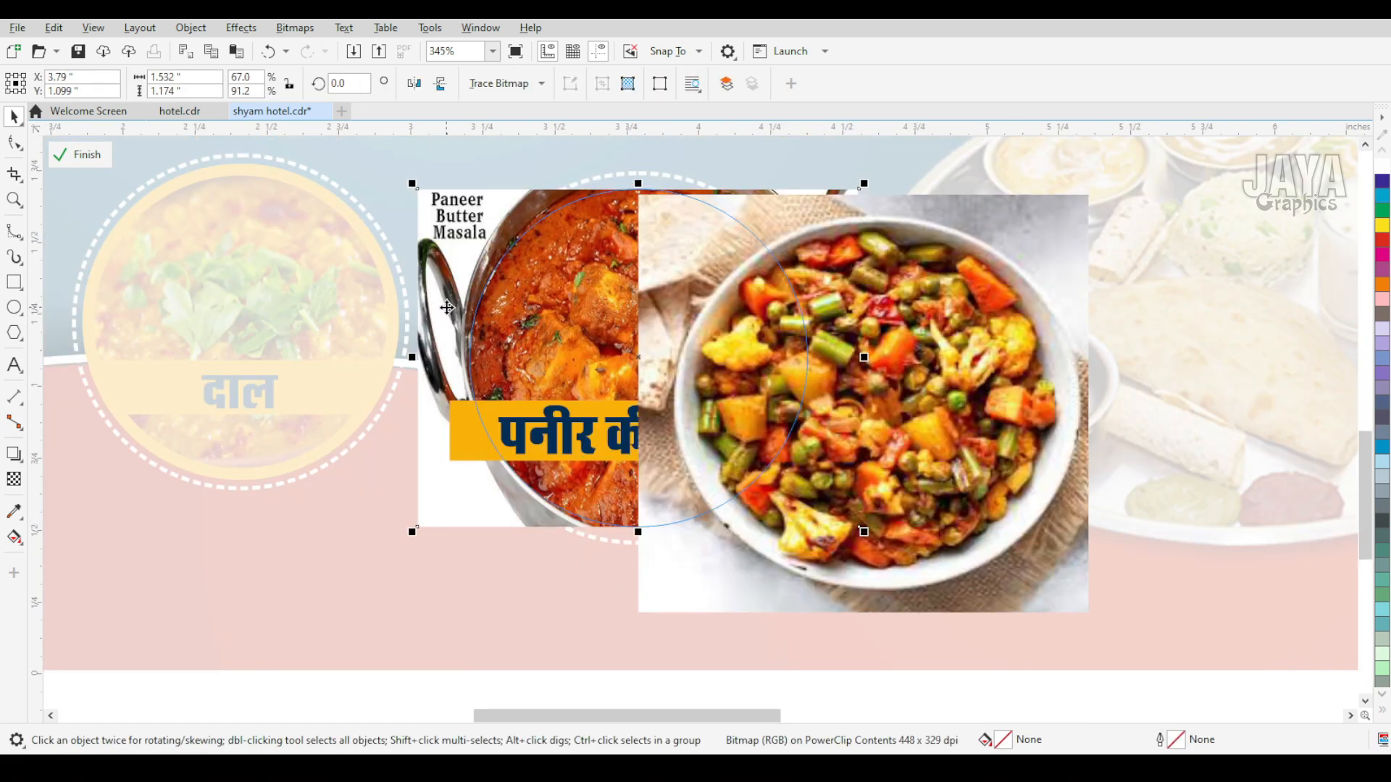
{"action": "key", "text": "Delete"}
{"action": "left_click", "coordinate": [914, 410]}
{"action": "key", "text": "shift+Page_Down"}
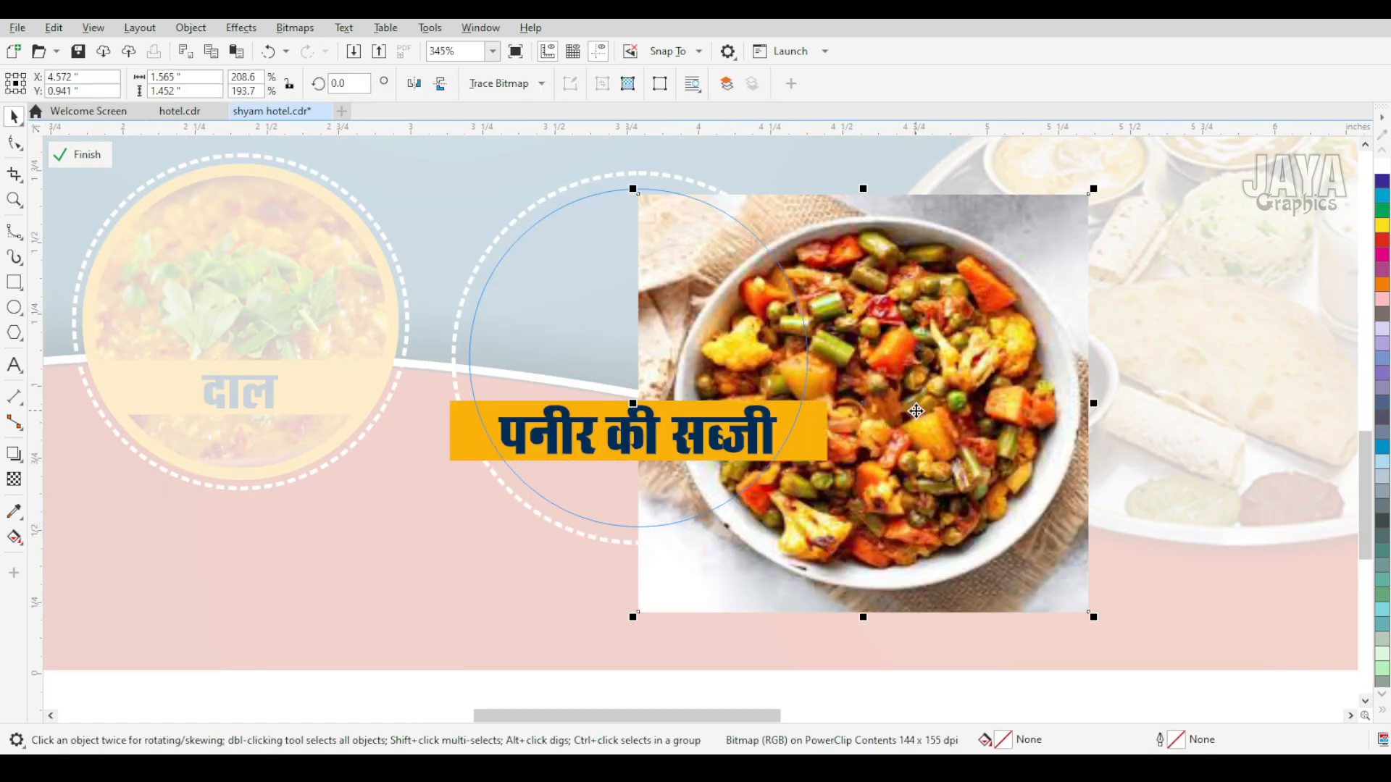
{"action": "left_click_drag", "start_coordinate": [899, 403], "coordinate": [634, 352]}
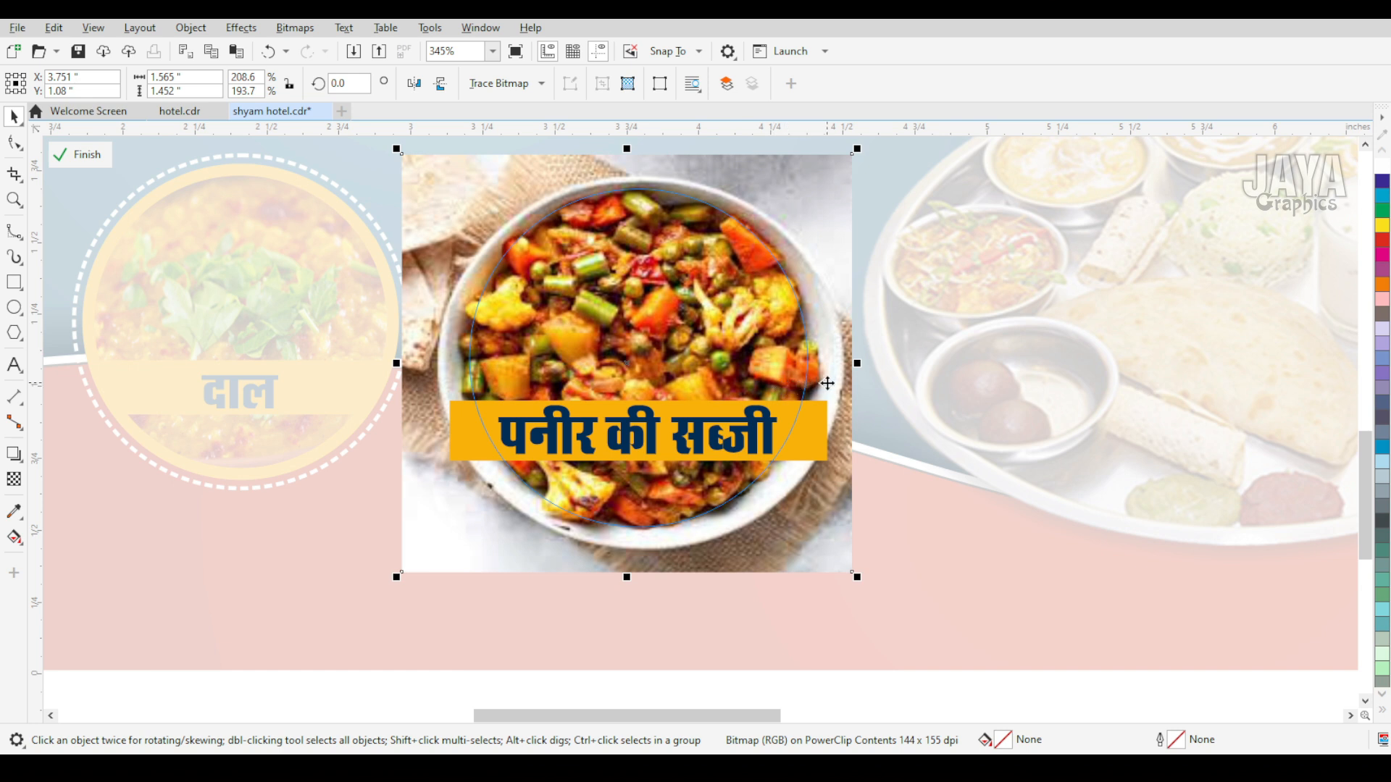
Ungroup the right badge's label, change its text to "मिक्स वेज" and finish editing the PowerClip contents
{"action": "left_click", "coordinate": [698, 440]}
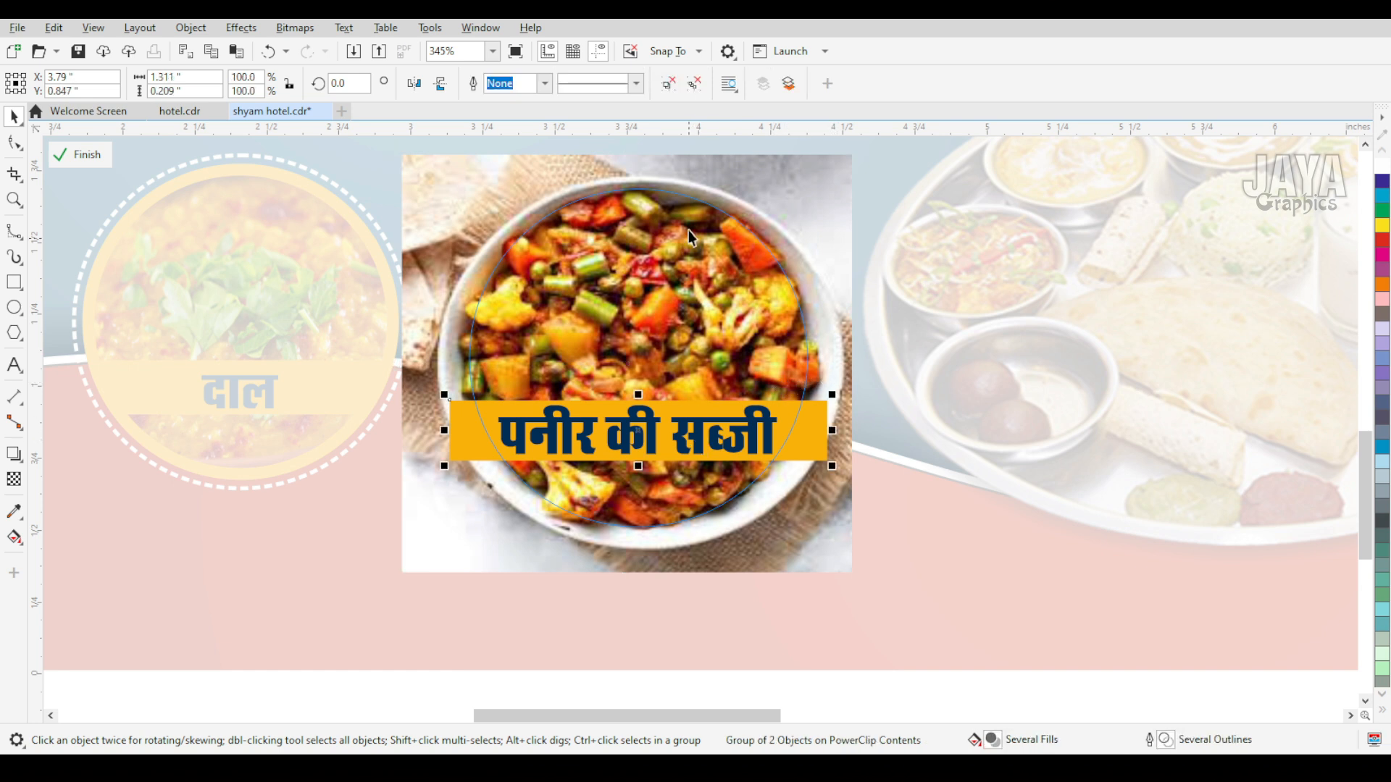
{"action": "key", "text": "ctrl+u"}
{"action": "left_click", "coordinate": [768, 218]}
{"action": "left_click", "coordinate": [701, 438]}
{"action": "left_click", "coordinate": [19, 363]}
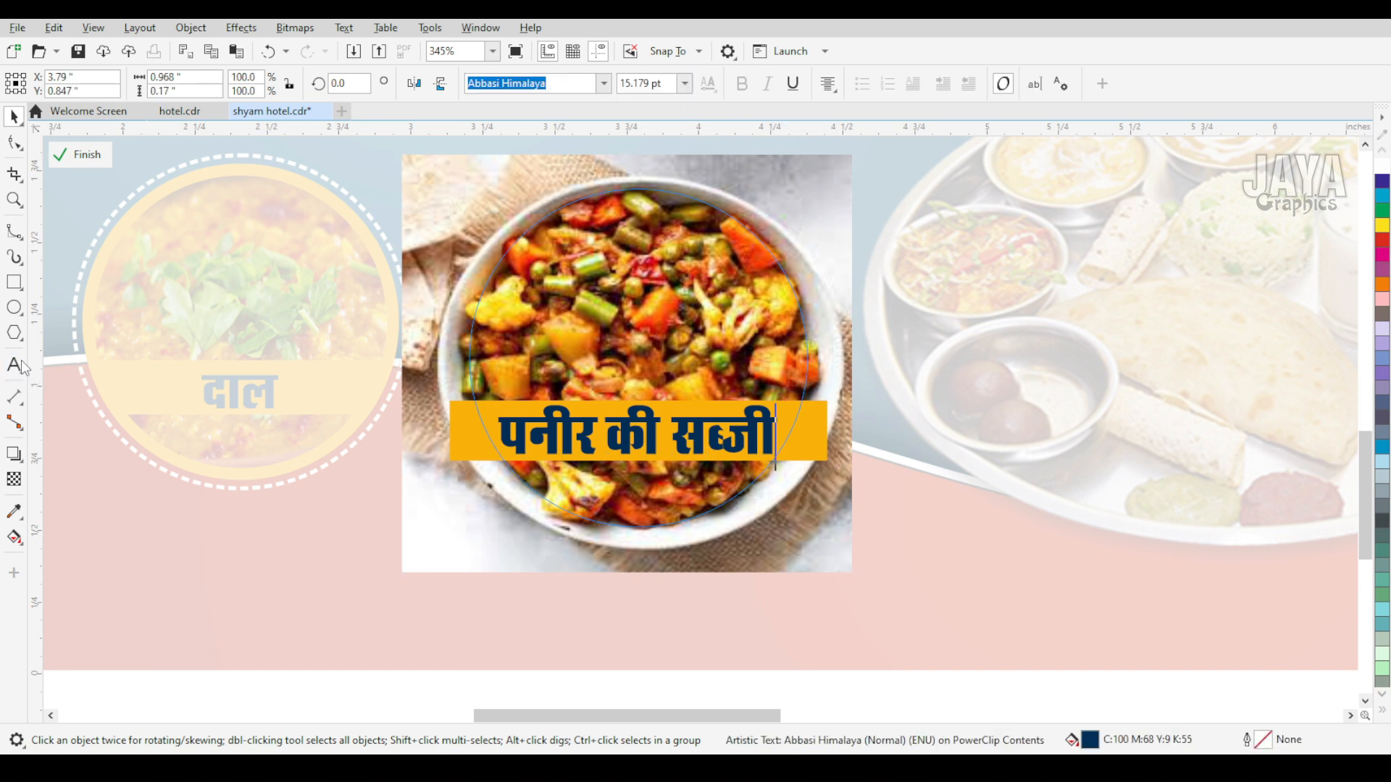
{"action": "type", "text": "मिक्स वेज"}
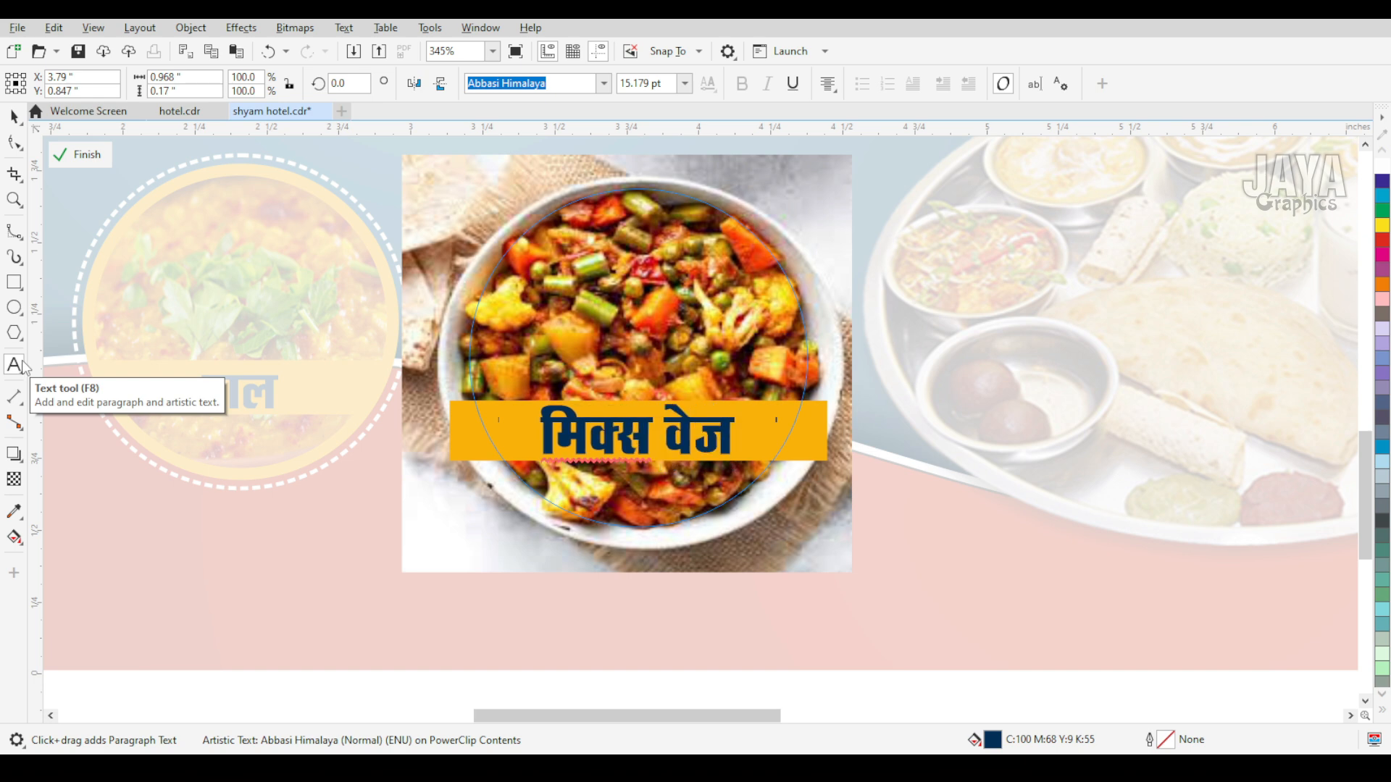
{"action": "left_click", "coordinate": [21, 363]}
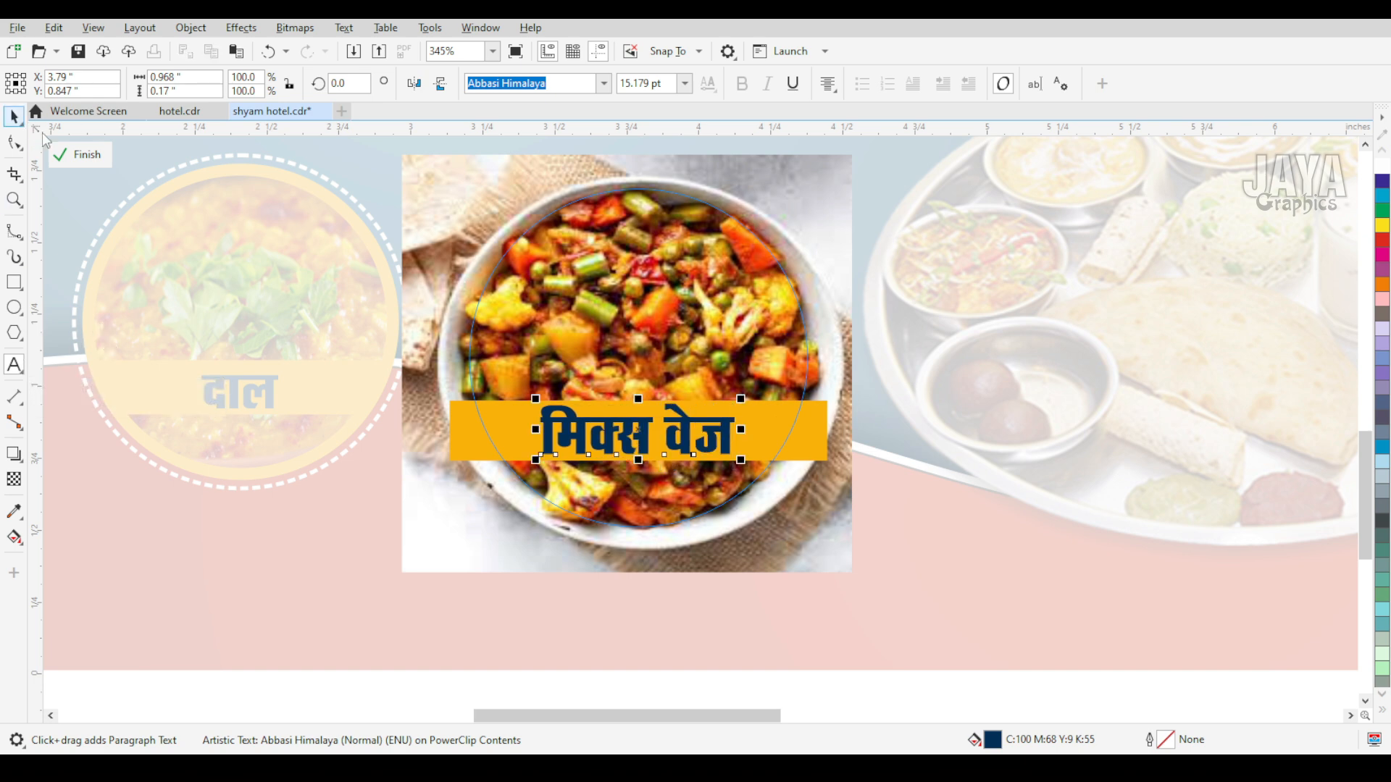
{"action": "left_click", "coordinate": [83, 154]}
Nudge the hotel title, its yellow subtitle banner and the bulleted menu items together slightly up
{"action": "scroll", "coordinate": [267, 361], "scroll_direction": "down", "scroll_amount": 2}
{"action": "left_click", "coordinate": [485, 502]}
{"action": "scroll", "coordinate": [485, 502], "scroll_direction": "down", "scroll_amount": 1}
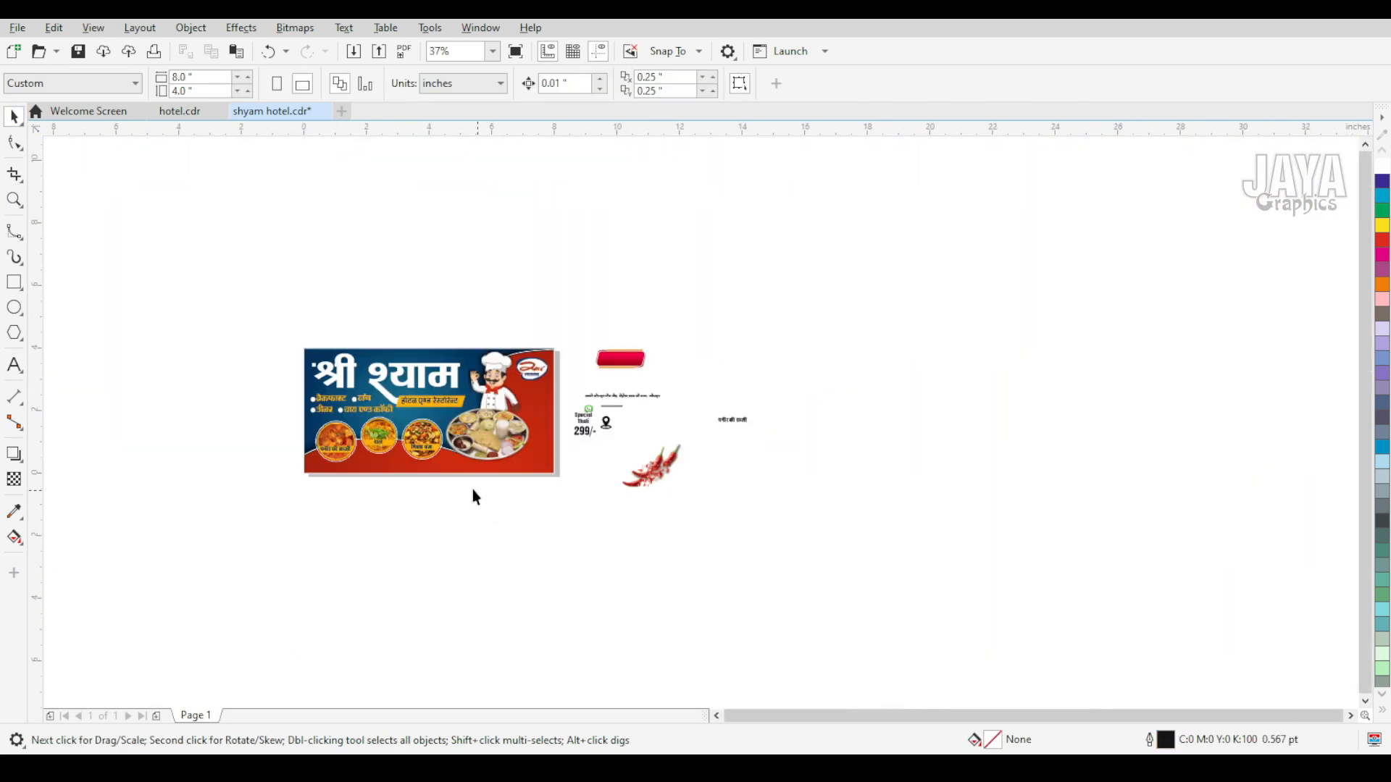
{"action": "key", "text": "F2"}
{"action": "mouse_move", "coordinate": [253, 315]}
{"action": "left_mouse_down"}
{"action": "mouse_move", "coordinate": [611, 529]}
{"action": "mouse_move", "coordinate": [647, 527]}
{"action": "left_mouse_up"}
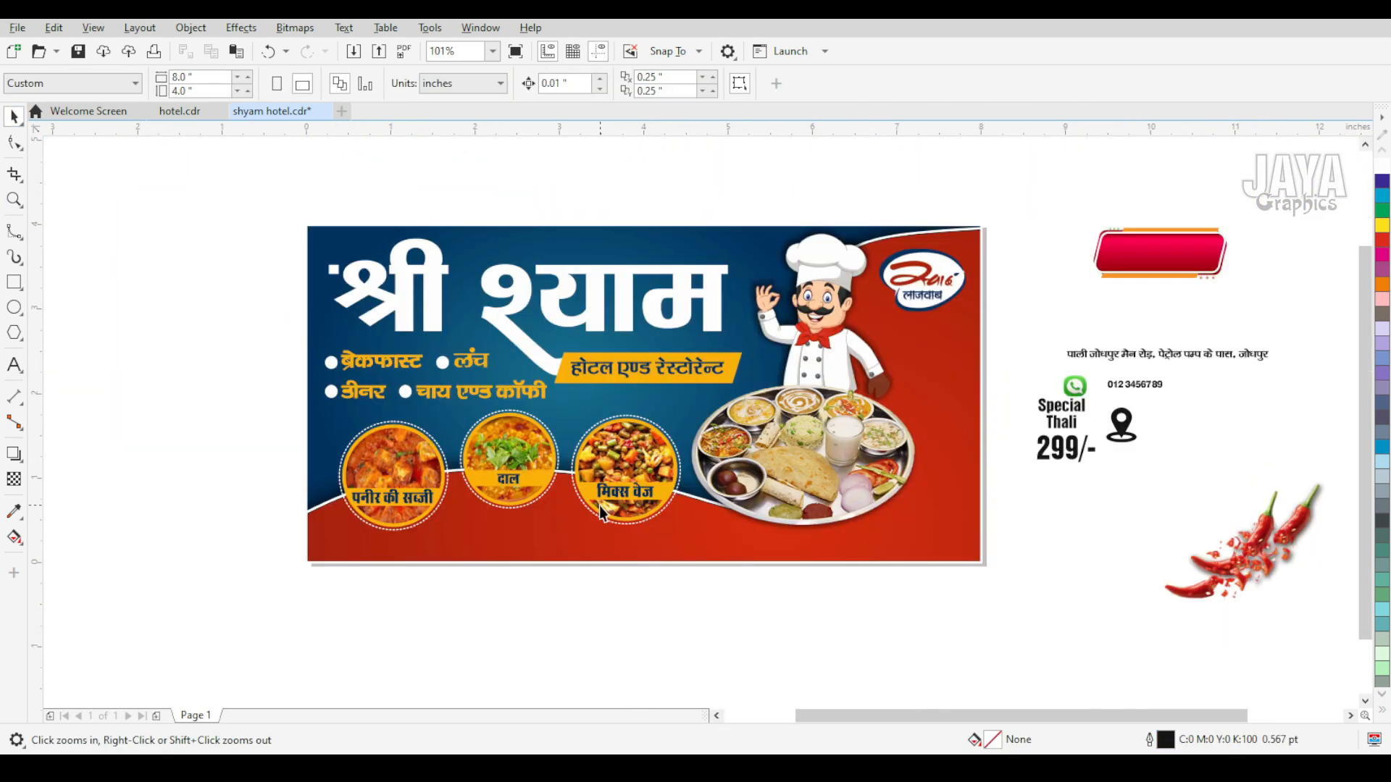
{"action": "left_click", "coordinate": [448, 323]}
{"action": "left_click_drag", "start_coordinate": [997, 333], "coordinate": [293, 417]}
{"action": "key", "text": "Up"}
{"action": "key", "text": "Up"}
{"action": "key", "text": "Up"}
{"action": "key", "text": "Up"}
{"action": "key", "text": "Up"}
{"action": "key", "text": "Up"}
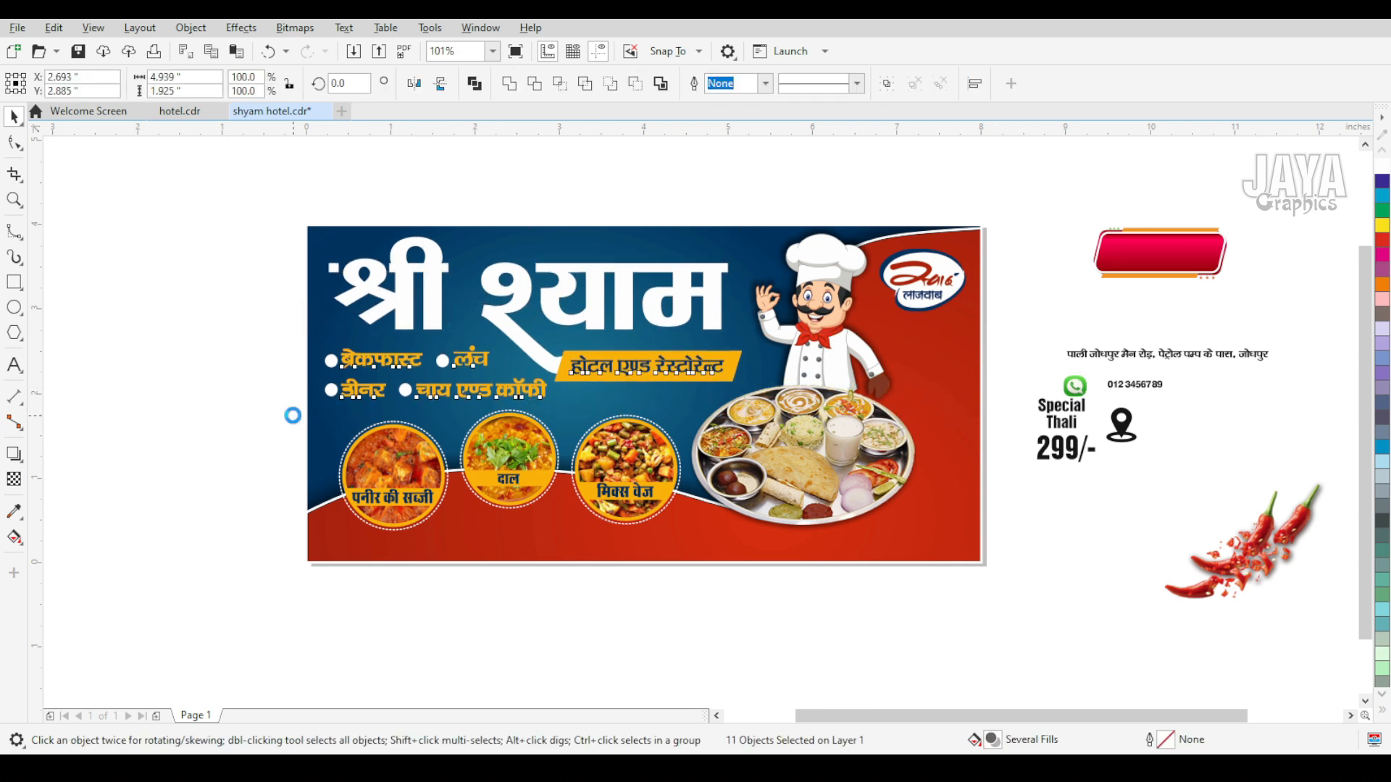
{"action": "left_click", "coordinate": [633, 613]}
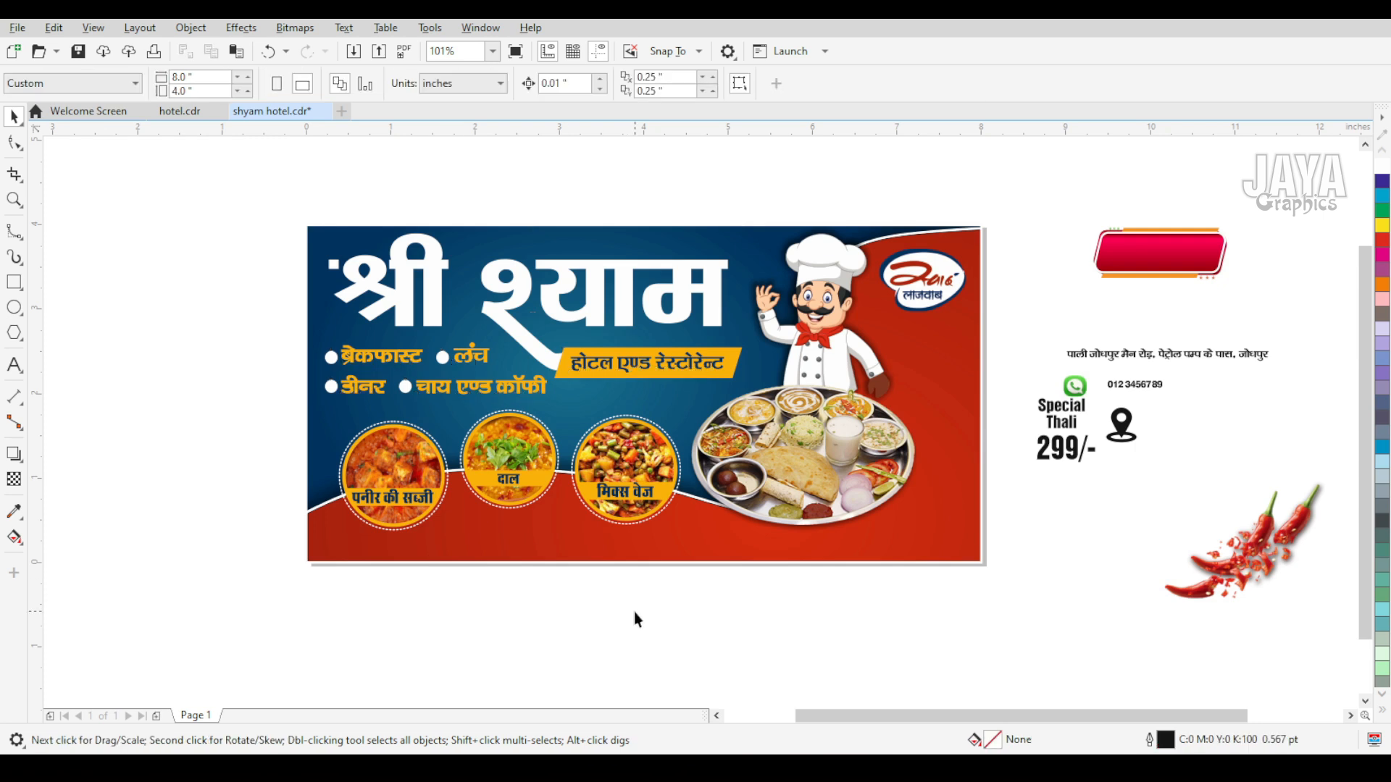
Nudge the mixed vegetable badge and its dashed ring slightly down
{"action": "left_click_drag", "start_coordinate": [527, 600], "coordinate": [715, 413]}
{"action": "key", "text": "Down"}
{"action": "key", "text": "Down"}
{"action": "key", "text": "Down"}
{"action": "key", "text": "Down"}
{"action": "key", "text": "Down"}
{"action": "key", "text": "Down"}
{"action": "key", "text": "Down"}
{"action": "key", "text": "Down"}
{"action": "key", "text": "Down"}
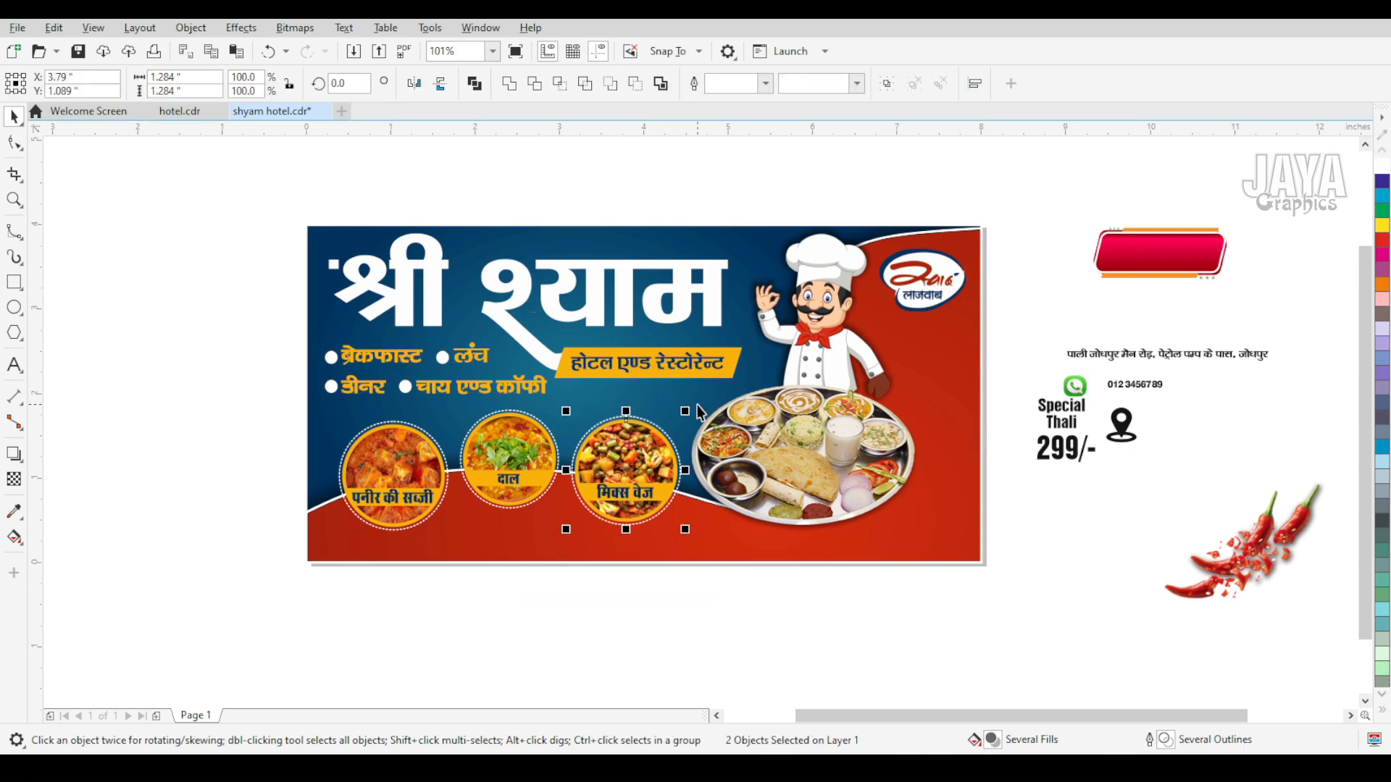
{"action": "left_click", "coordinate": [726, 616]}
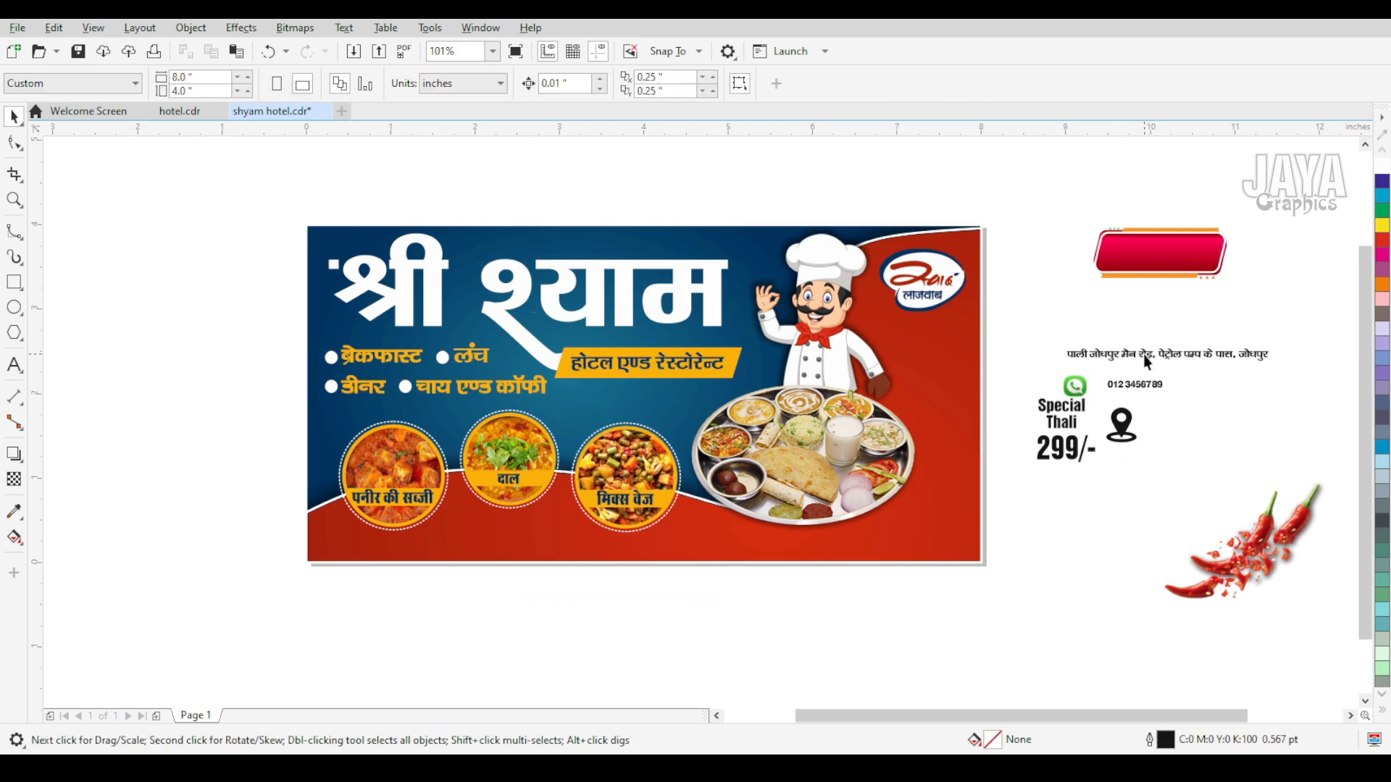
Move the address text onto the red band along the card's lower edge, colour it white and enlarge it
{"action": "left_click_drag", "start_coordinate": [1143, 355], "coordinate": [485, 552]}
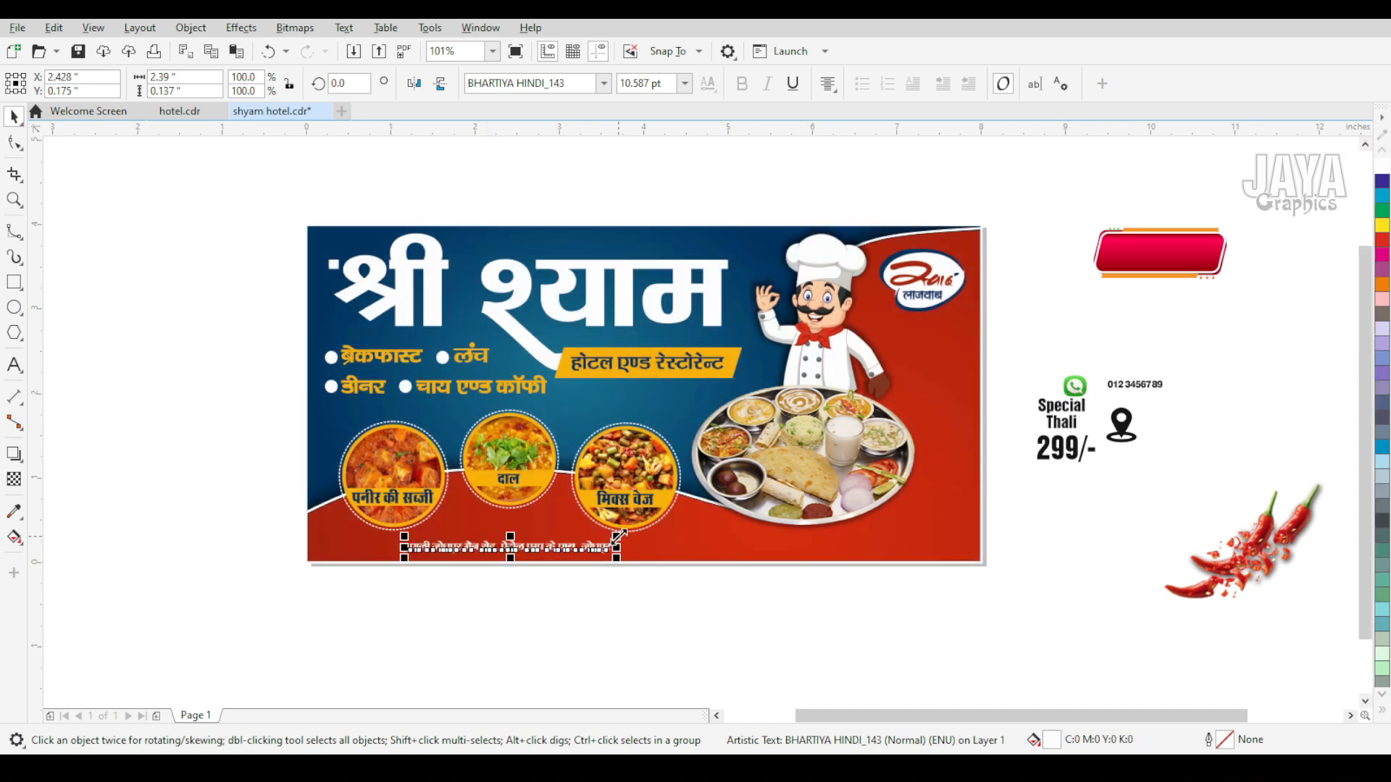
{"action": "left_click_drag", "start_coordinate": [620, 536], "coordinate": [711, 530]}
Group the two parts of the location pin icon and fill the group yellow
{"action": "left_click", "coordinate": [1122, 430]}
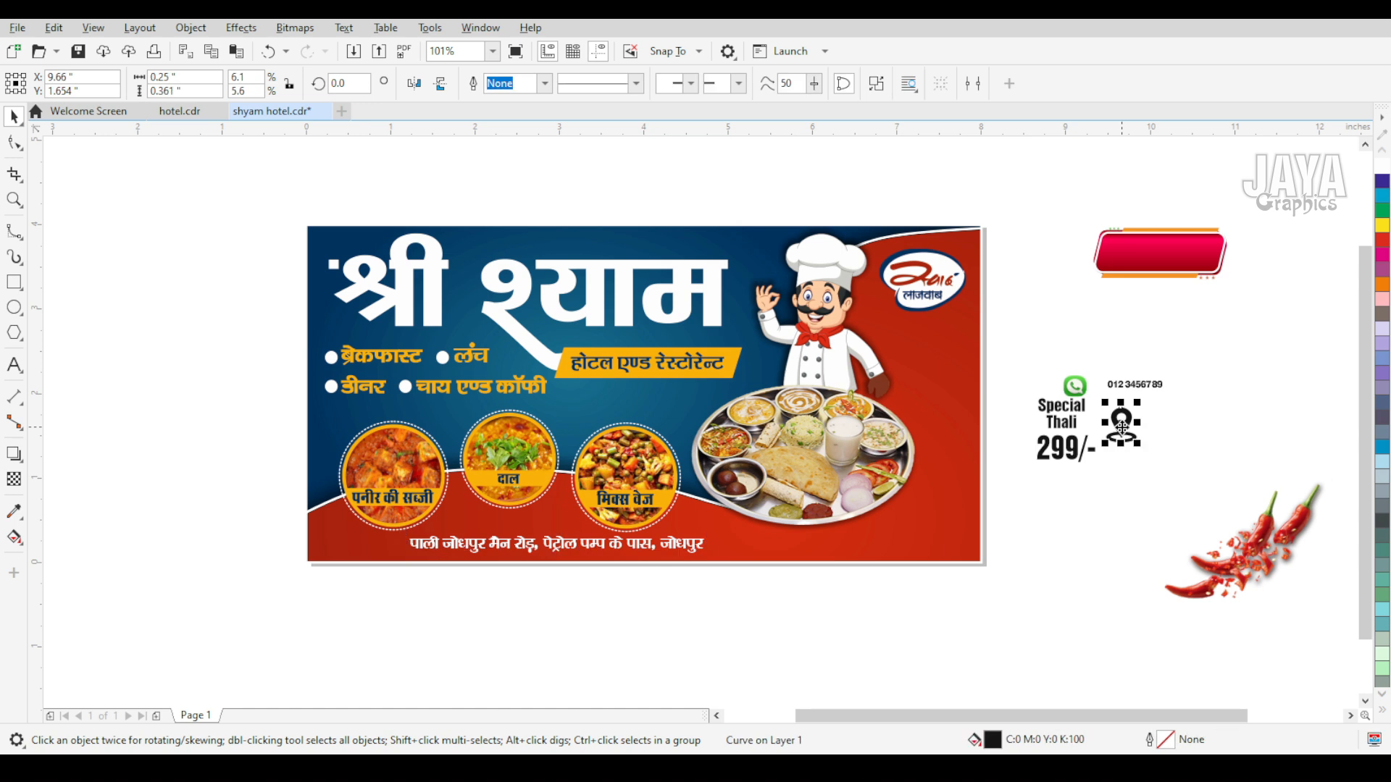
{"action": "key", "text": "z"}
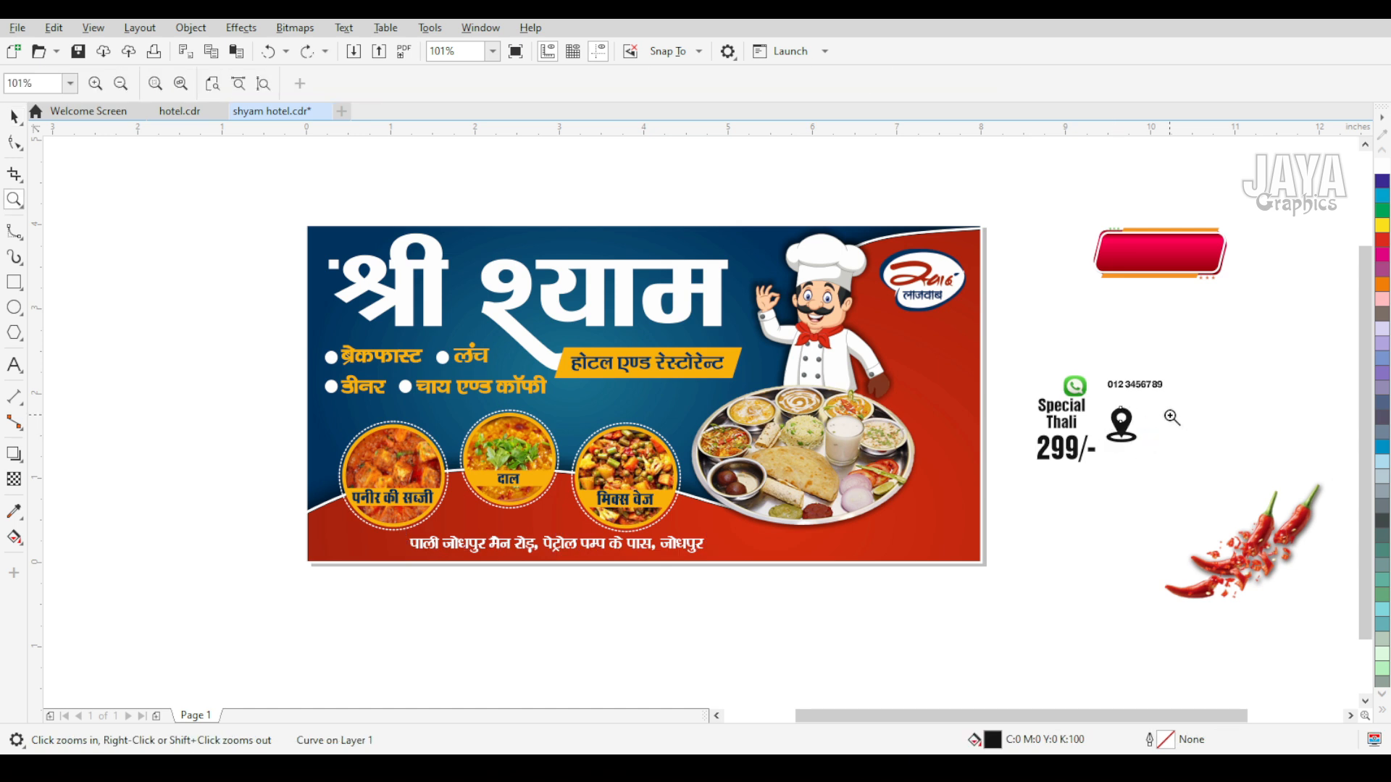
{"action": "left_click", "coordinate": [13, 116]}
{"action": "left_click_drag", "start_coordinate": [1171, 397], "coordinate": [1094, 465]}
{"action": "key", "text": "ctrl+g"}
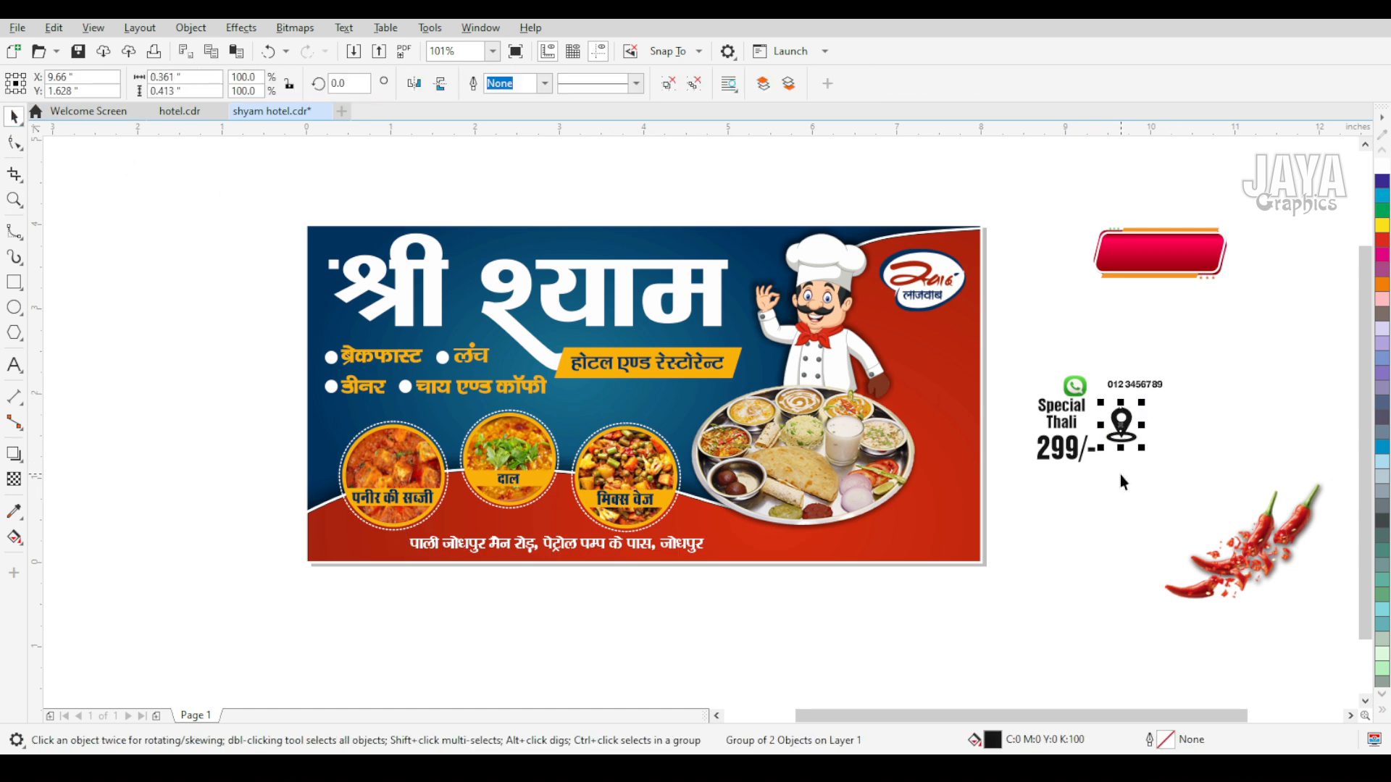
{"action": "left_click", "coordinate": [1383, 228]}
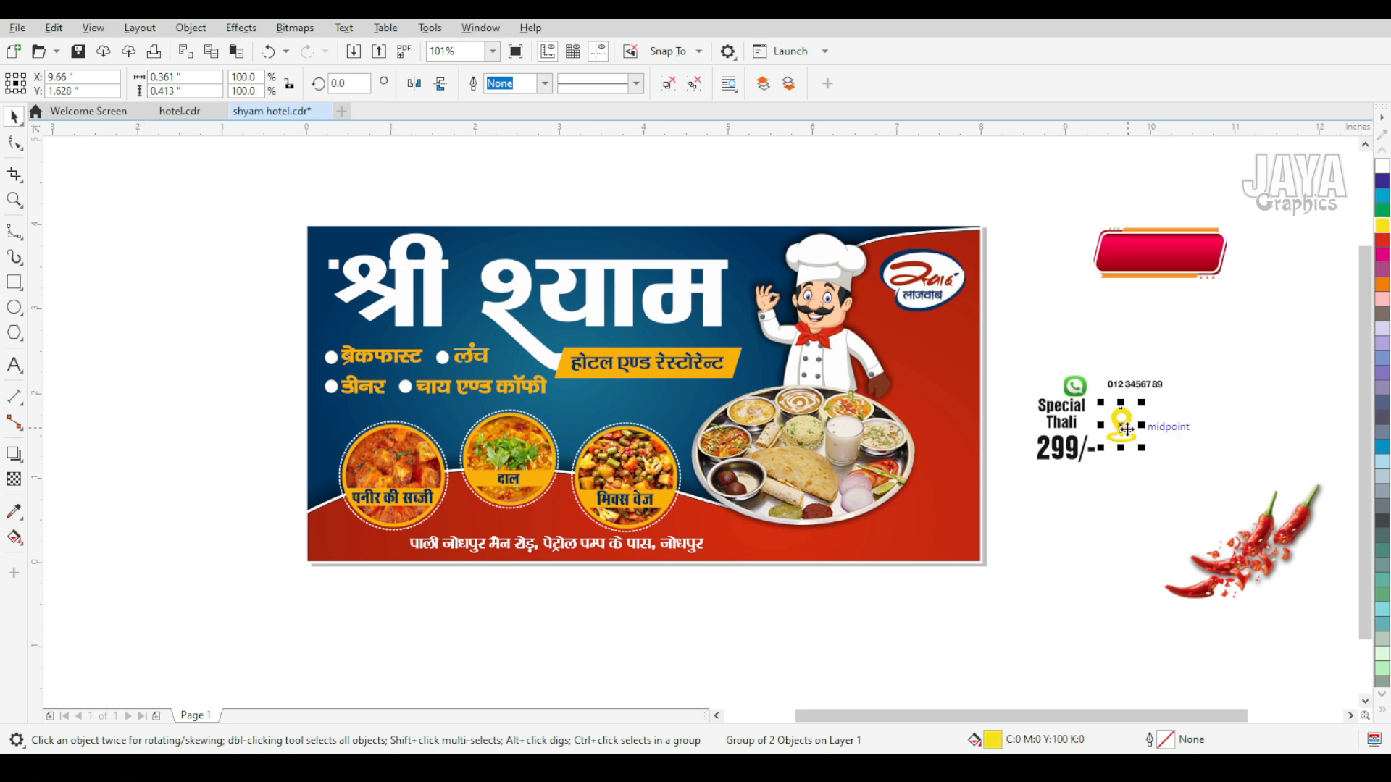
Move the yellow location pin into the card's lower-left corner, in front of the address text
{"action": "left_click_drag", "start_coordinate": [1126, 429], "coordinate": [346, 544]}
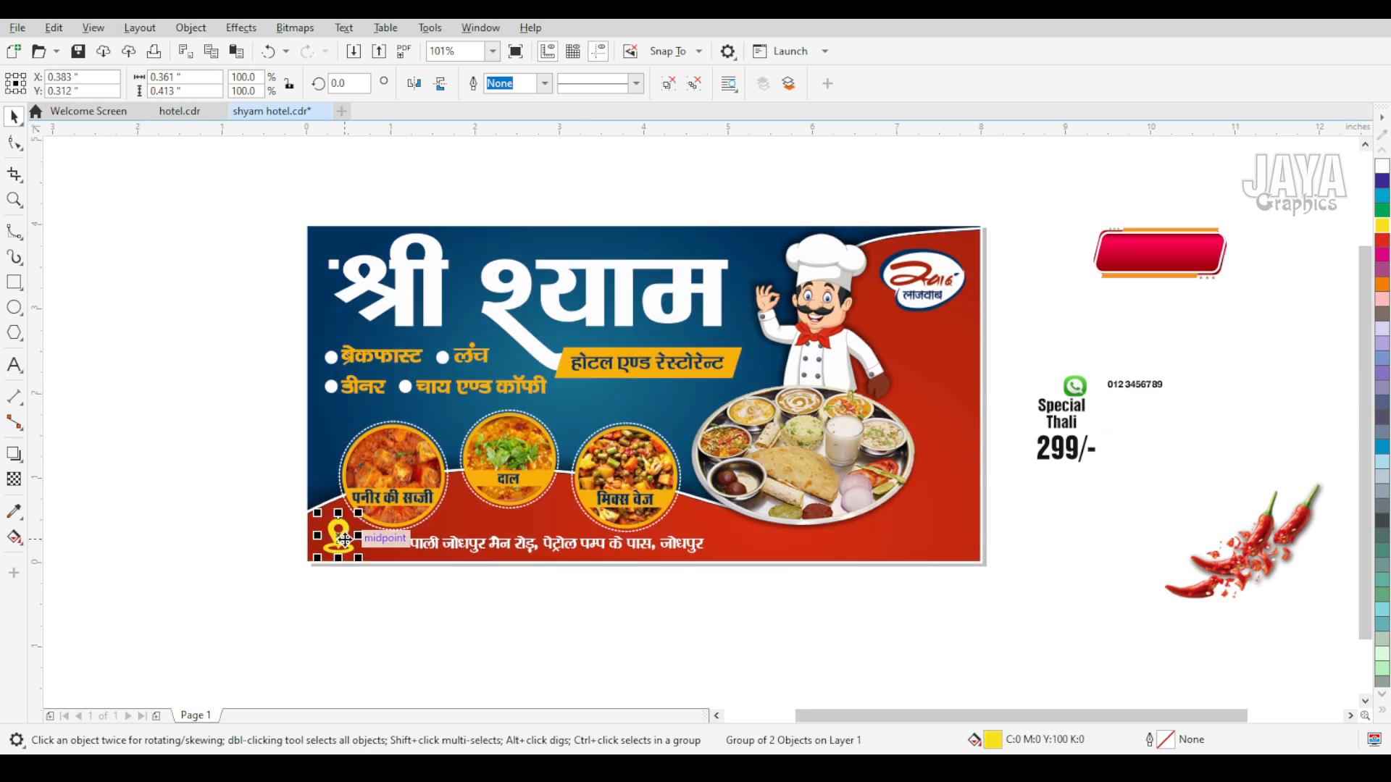
{"action": "key", "text": "z"}
{"action": "left_click_drag", "start_coordinate": [249, 481], "coordinate": [590, 581]}
{"action": "left_click_drag", "start_coordinate": [418, 454], "coordinate": [390, 452]}
Align the bottom edges of the yellow location pin and the white address text
{"action": "left_click", "coordinate": [715, 484]}
{"action": "left_click_drag", "start_coordinate": [646, 517], "coordinate": [441, 540]}
{"action": "left_click", "coordinate": [395, 504], "text": "shift"}
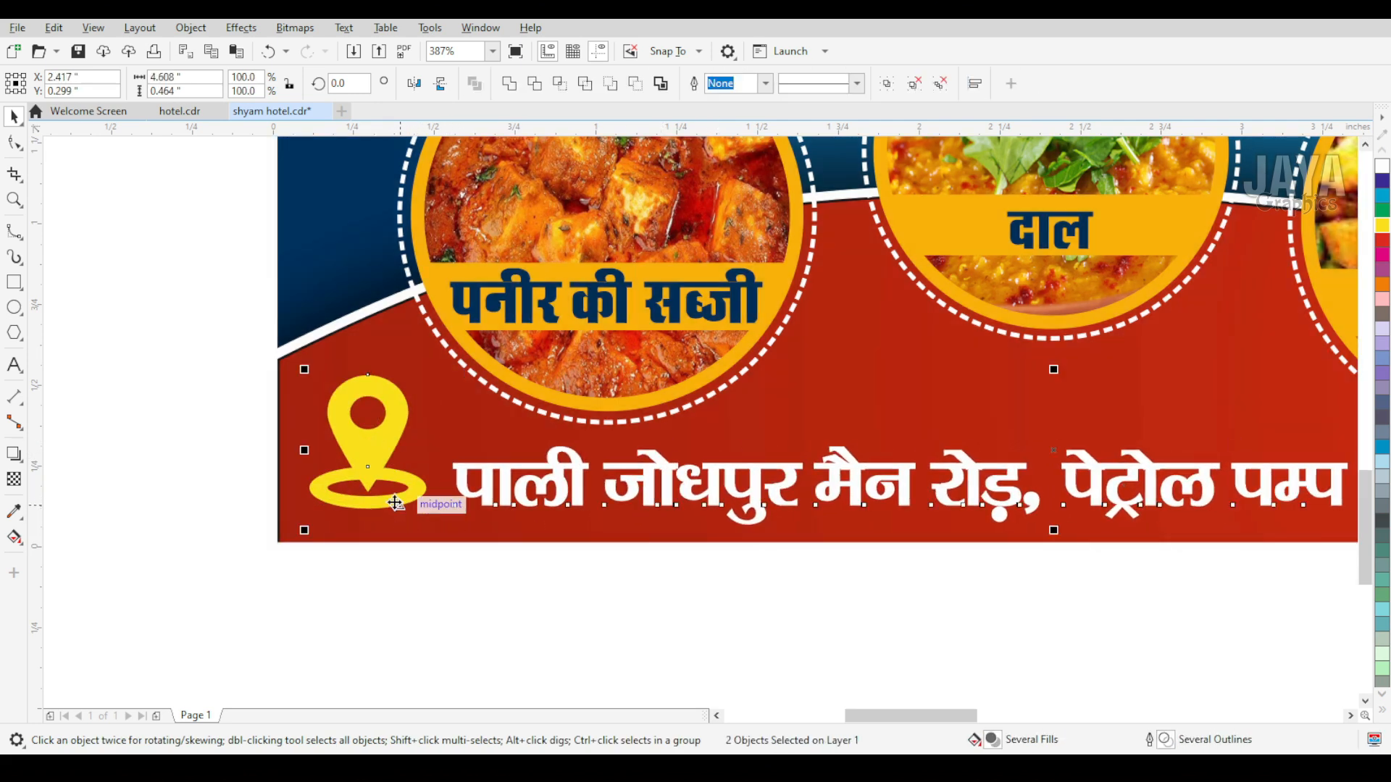
{"action": "key", "text": "b"}
{"action": "left_click", "coordinate": [464, 571]}
{"action": "scroll", "coordinate": [463, 570], "scroll_direction": "down", "scroll_amount": 2}
{"action": "key", "text": "F2"}
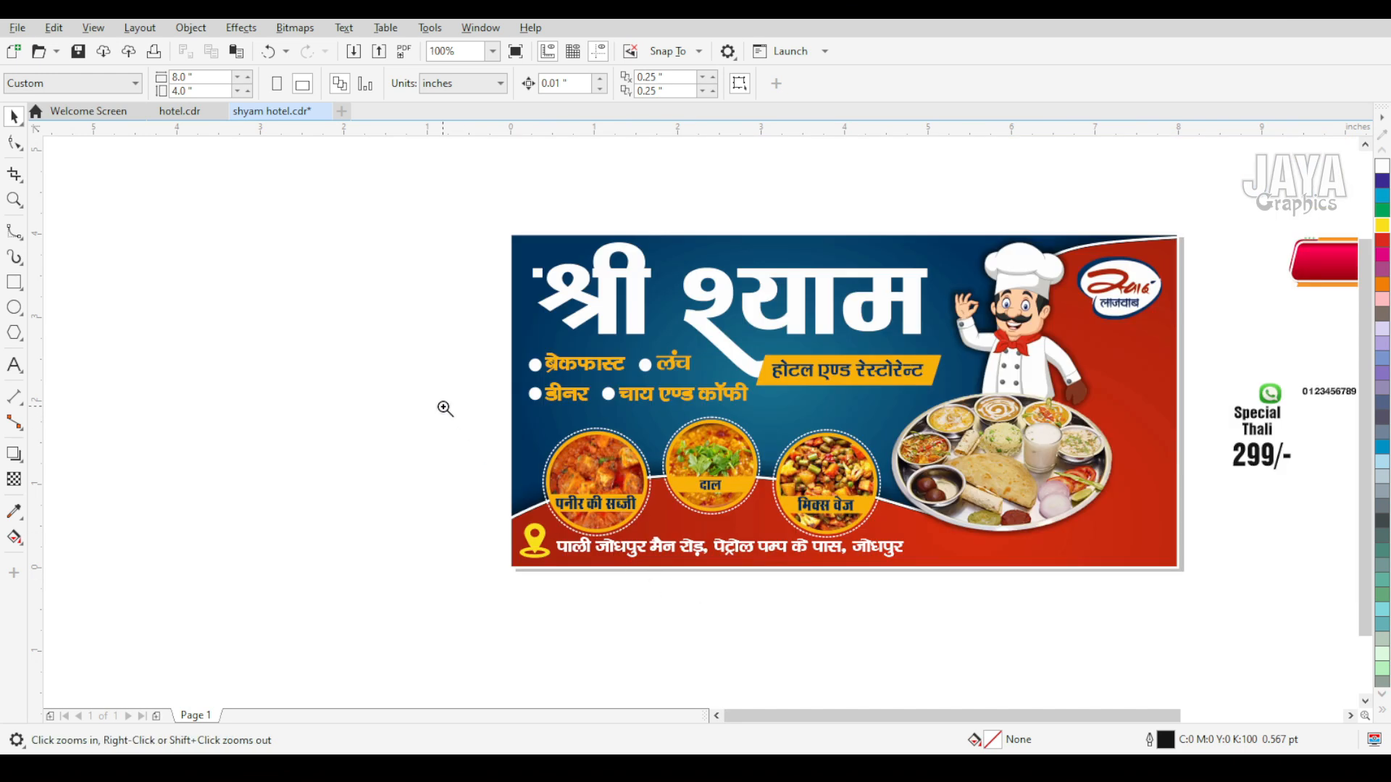
Enlarge the address text on the red band to about 21.9 pt, about 4.94 inches wide
{"action": "left_click_drag", "start_coordinate": [444, 409], "coordinate": [1156, 600]}
{"action": "left_click", "coordinate": [894, 497]}
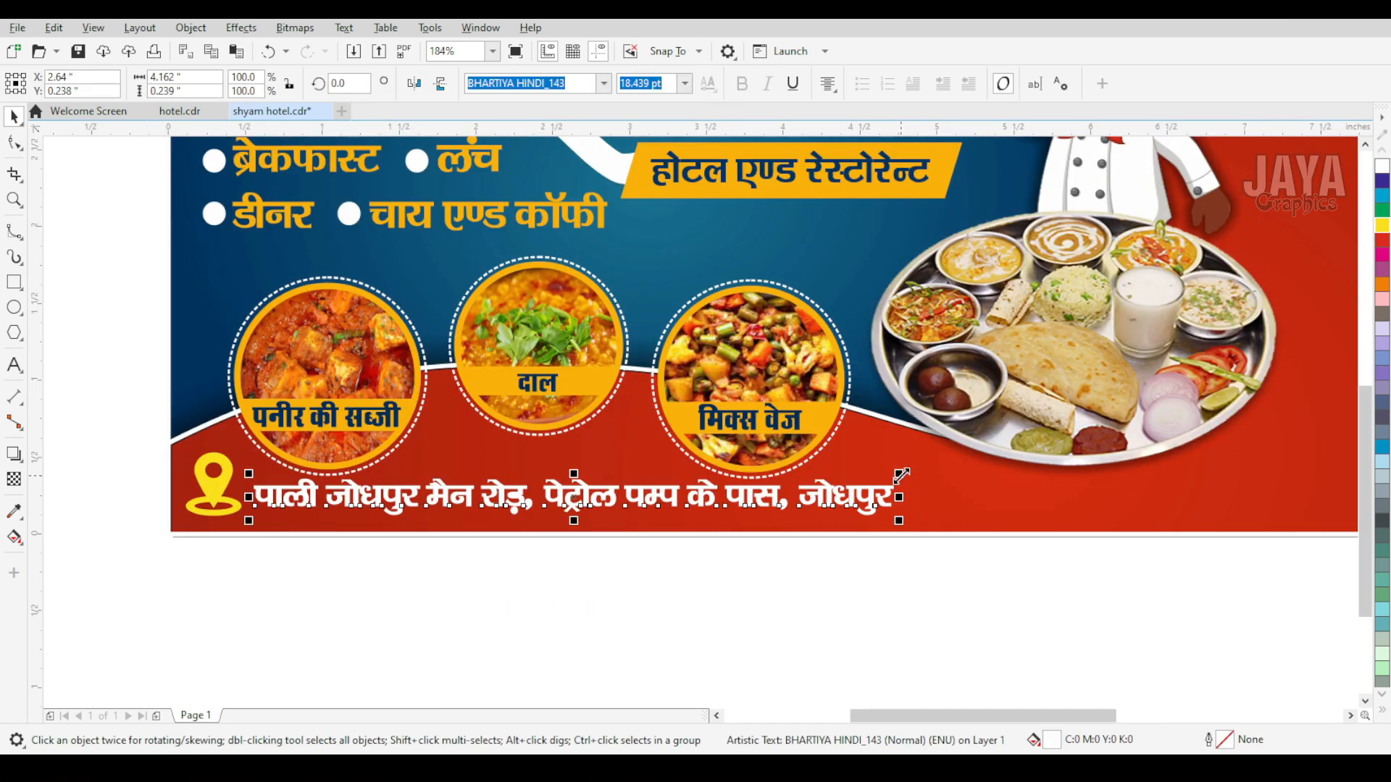
{"action": "left_click_drag", "start_coordinate": [901, 475], "coordinate": [1021, 468]}
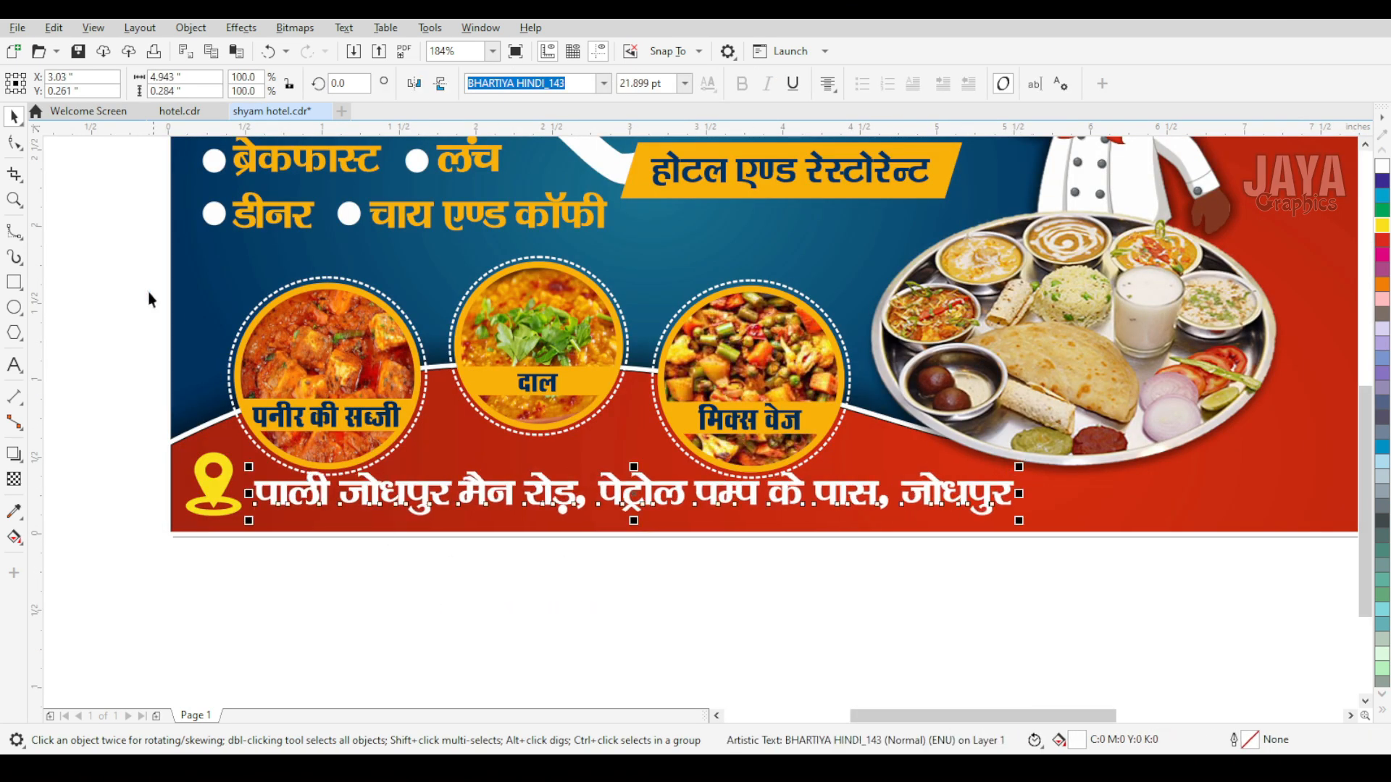
Nudge the paneer badge and its dashed ring slightly up, clear of the enlarged address text
{"action": "left_click_drag", "start_coordinate": [126, 257], "coordinate": [427, 497]}
{"action": "key", "text": "Up"}
{"action": "key", "text": "Up"}
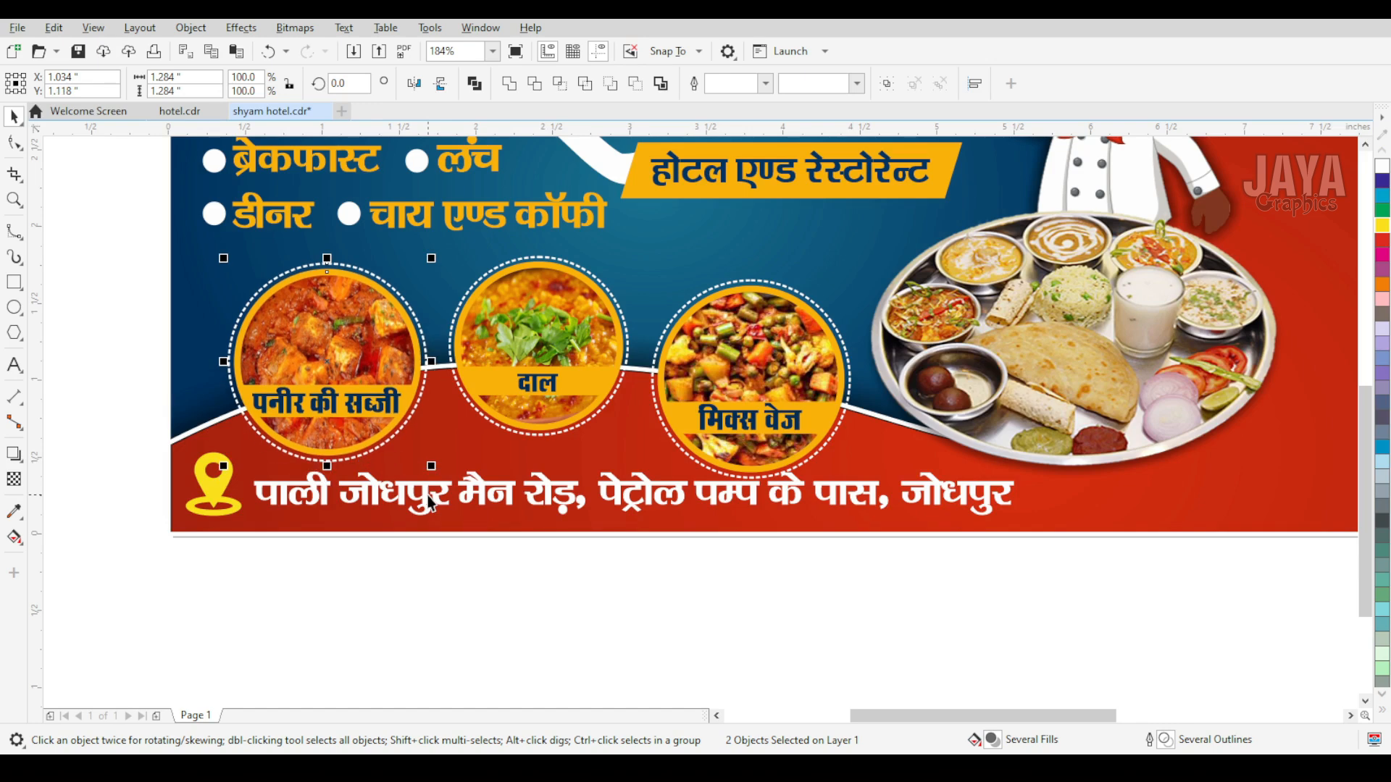
{"action": "left_click", "coordinate": [442, 583]}
{"action": "scroll", "coordinate": [442, 582], "scroll_direction": "down", "scroll_amount": 2}
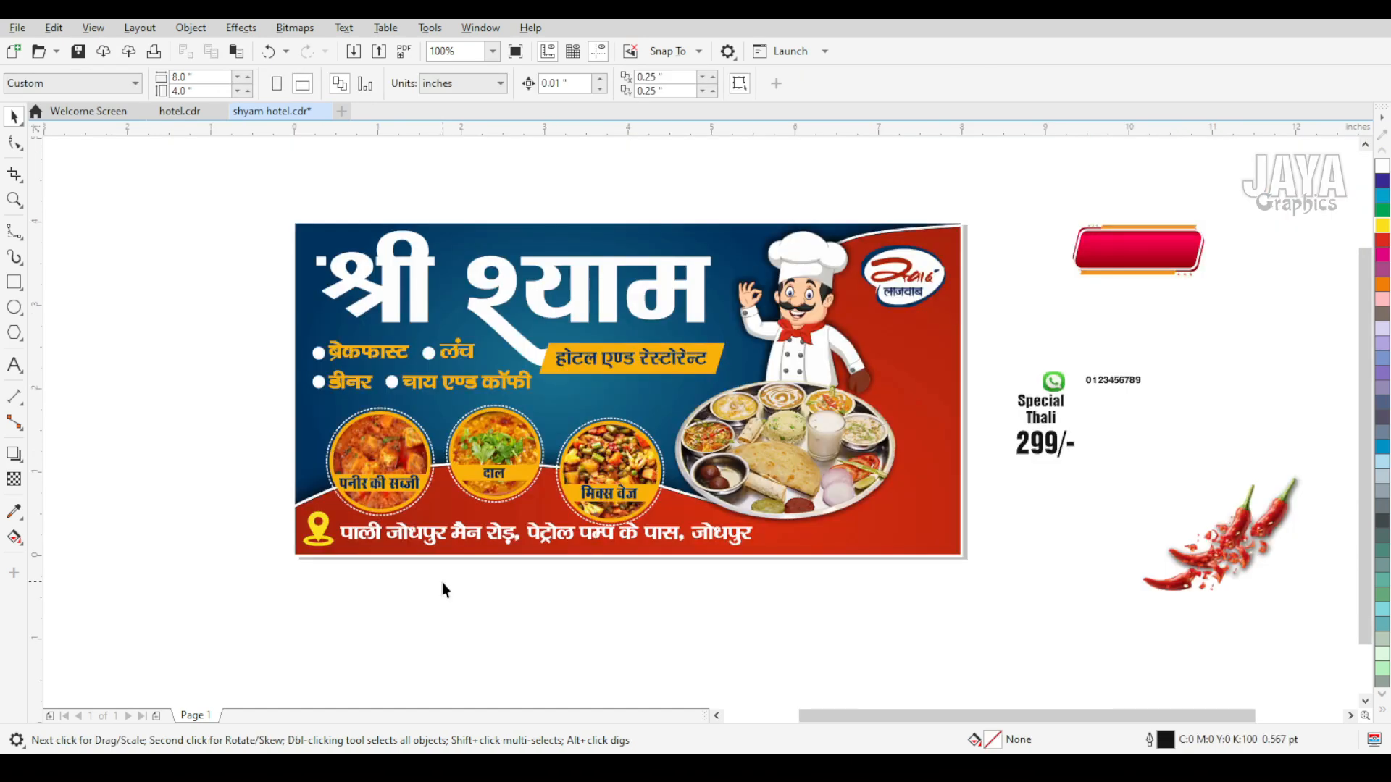
Move the WhatsApp icon and the phone number onto the red band in the card's lower-right corner
{"action": "scroll", "coordinate": [442, 582], "scroll_direction": "down", "scroll_amount": 2}
{"action": "key", "text": "z"}
{"action": "left_click", "coordinate": [768, 558]}
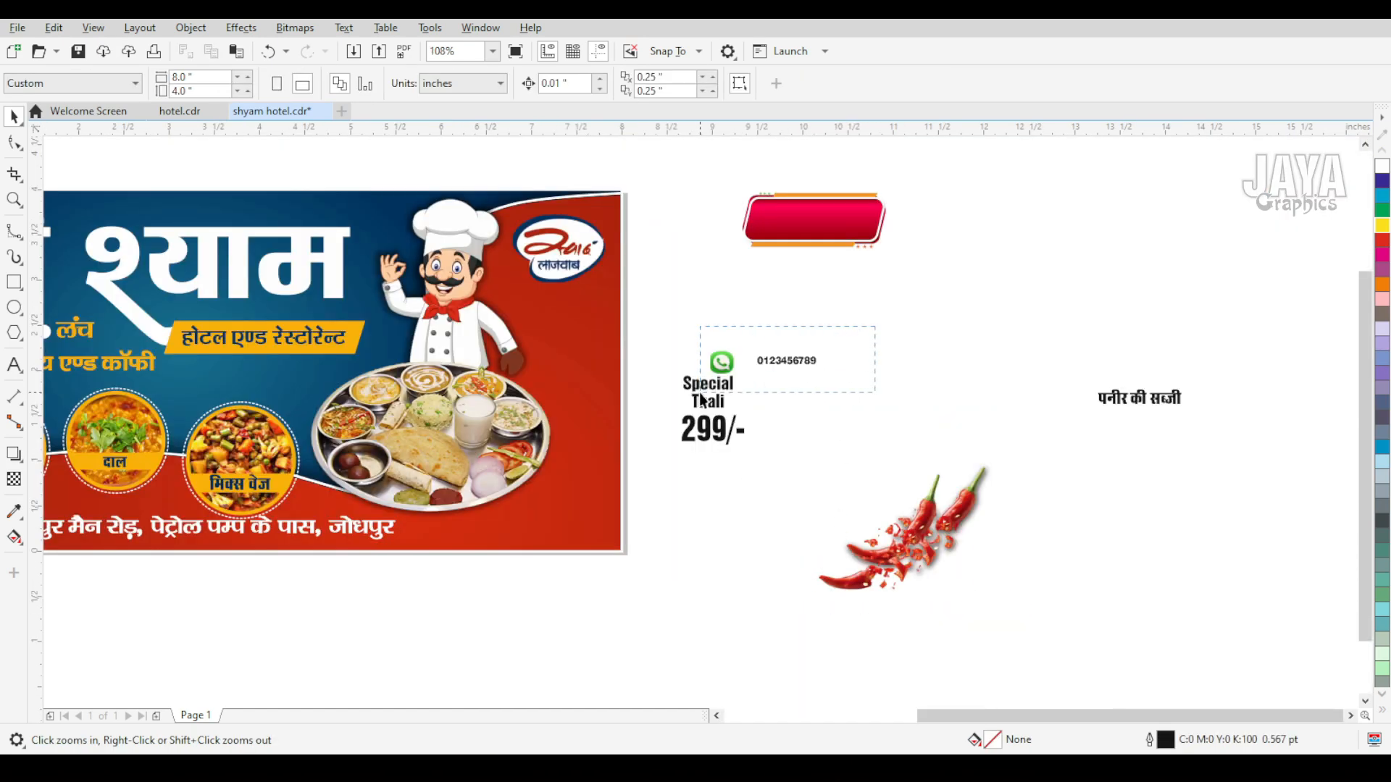
{"action": "left_click_drag", "start_coordinate": [876, 327], "coordinate": [700, 393]}
{"action": "left_click_drag", "start_coordinate": [787, 363], "coordinate": [532, 526]}
{"action": "key", "text": "z"}
{"action": "left_click_drag", "start_coordinate": [413, 482], "coordinate": [731, 612]}
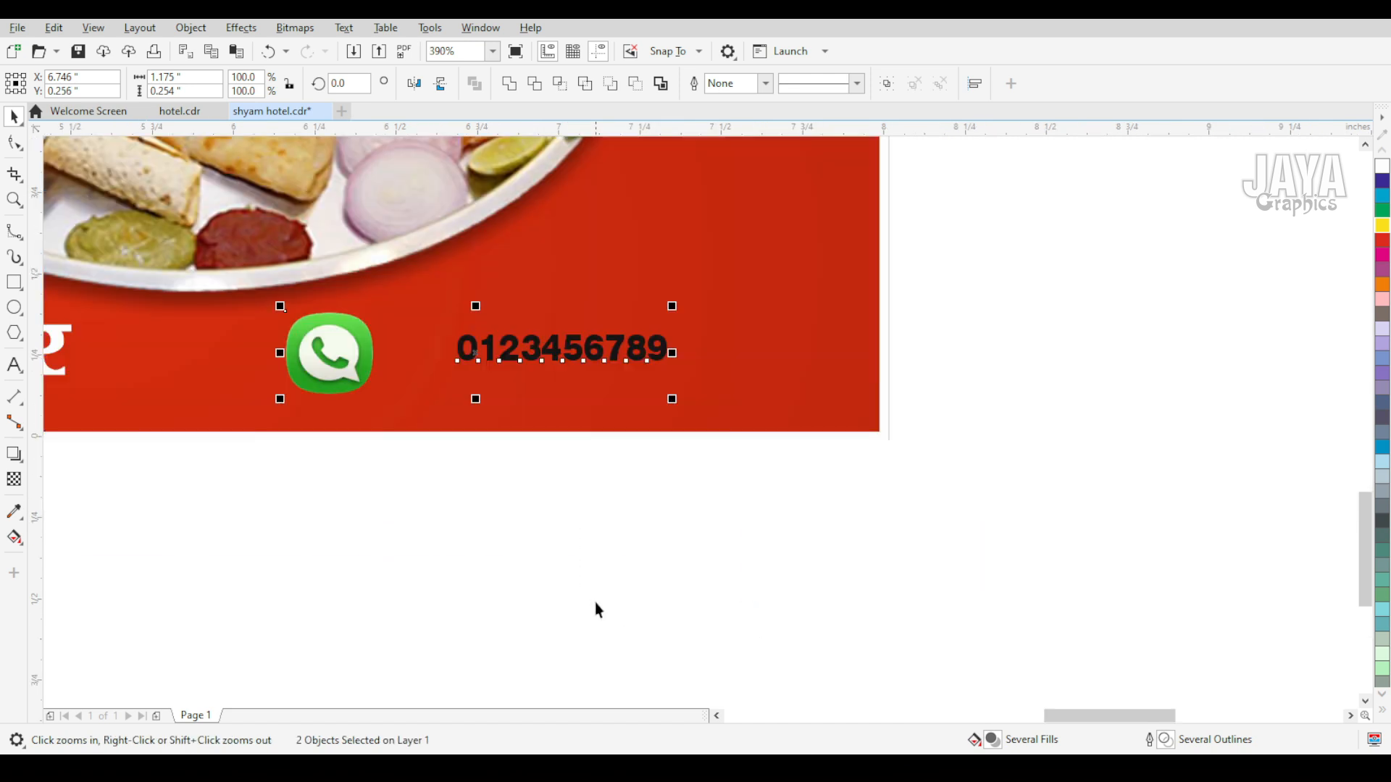
Enlarge the phone number to about 13.2 pt beside the WhatsApp icon and fill it yellow
{"action": "key", "text": "space"}
{"action": "left_click", "coordinate": [554, 346]}
{"action": "left_click_drag", "start_coordinate": [675, 368], "coordinate": [740, 420]}
{"action": "left_click", "coordinate": [1380, 227]}
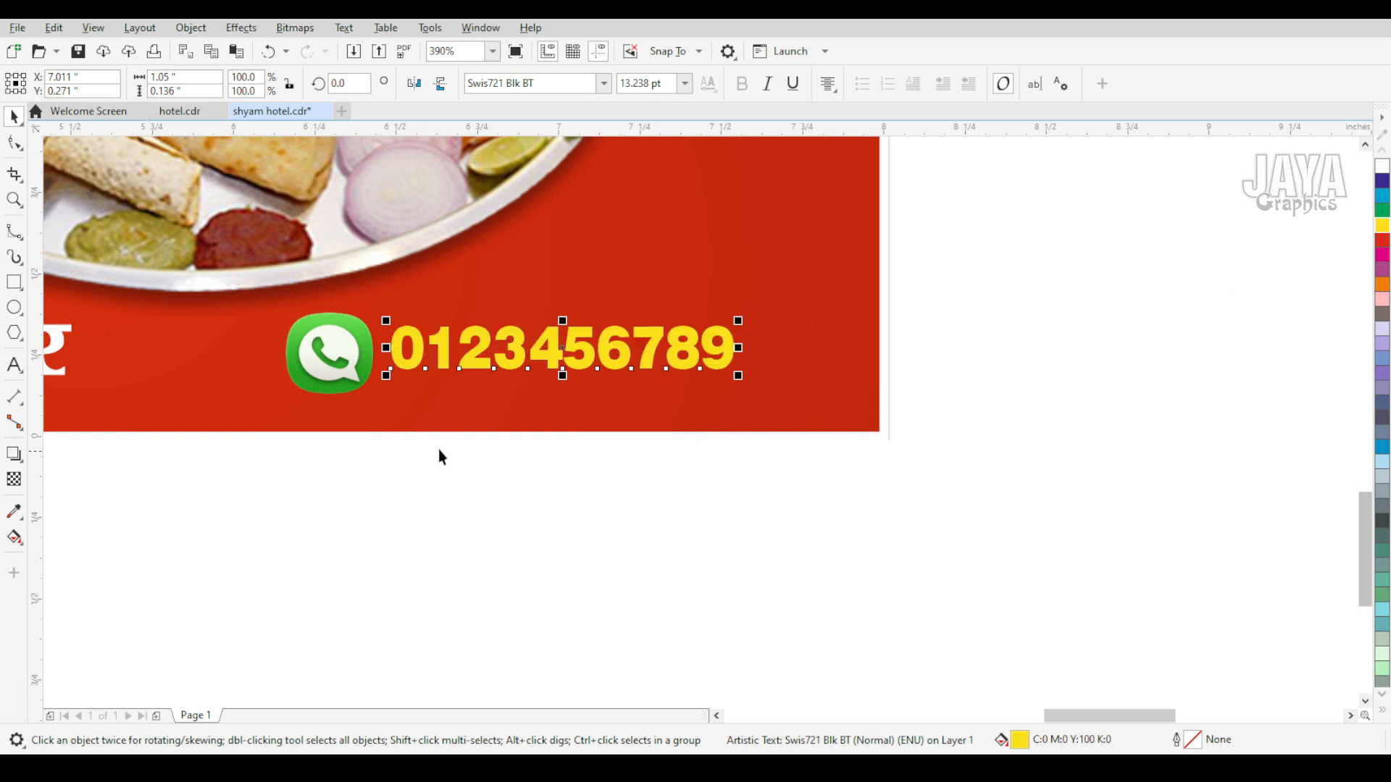
Group the WhatsApp icon with the phone number, enlarge the group to about 1.7 inches wide and fit it into the card's lower-right corner
{"action": "left_click", "coordinate": [329, 366], "text": "shift"}
{"action": "key", "text": "ctrl+g"}
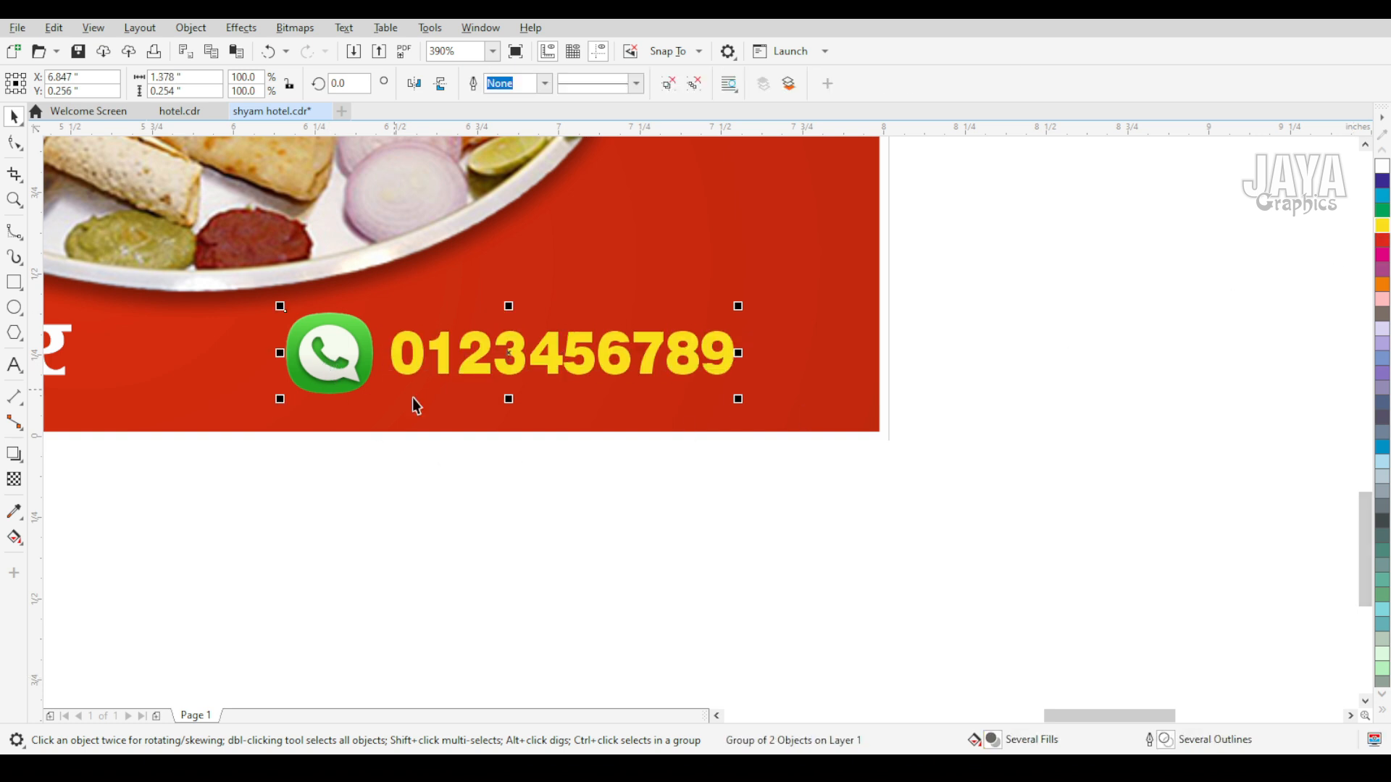
{"action": "left_click_drag", "start_coordinate": [743, 402], "coordinate": [841, 447]}
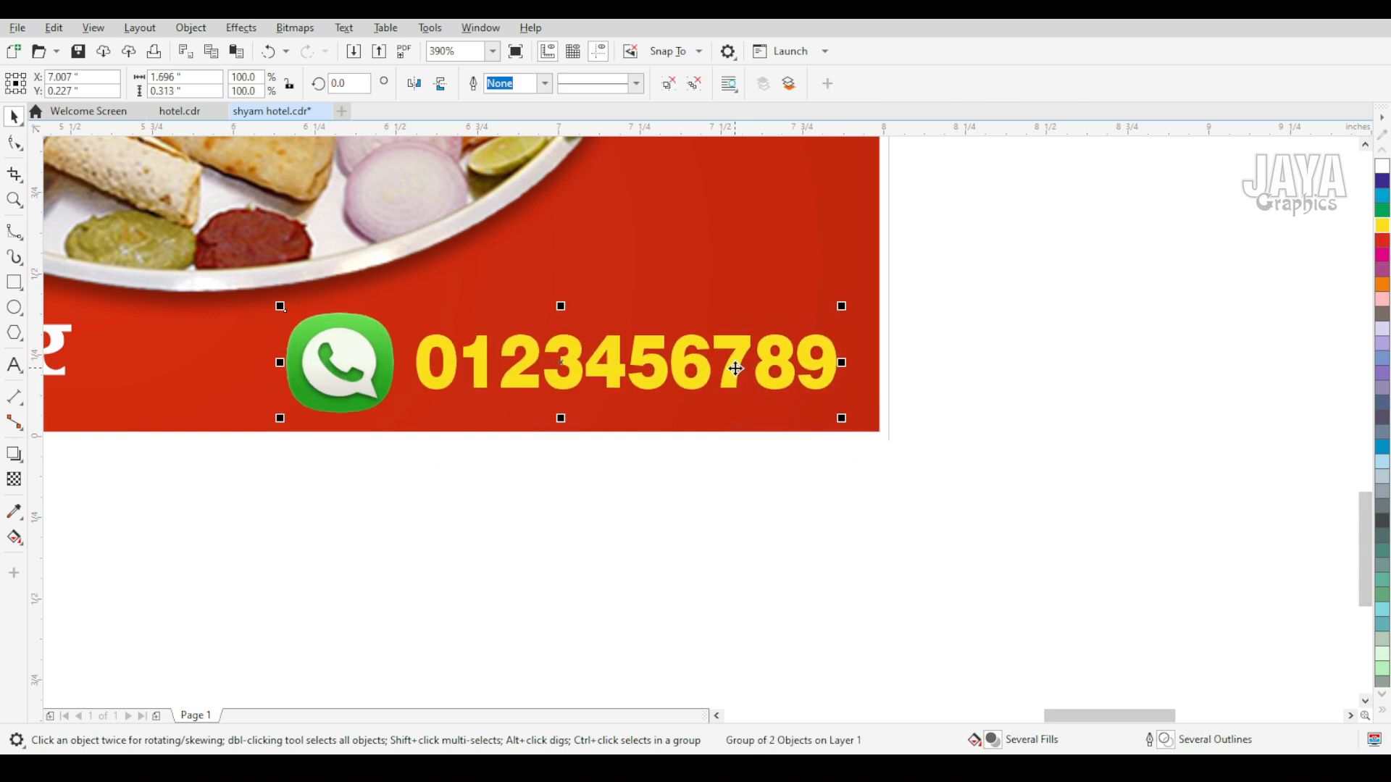
{"action": "left_click_drag", "start_coordinate": [736, 369], "coordinate": [744, 367]}
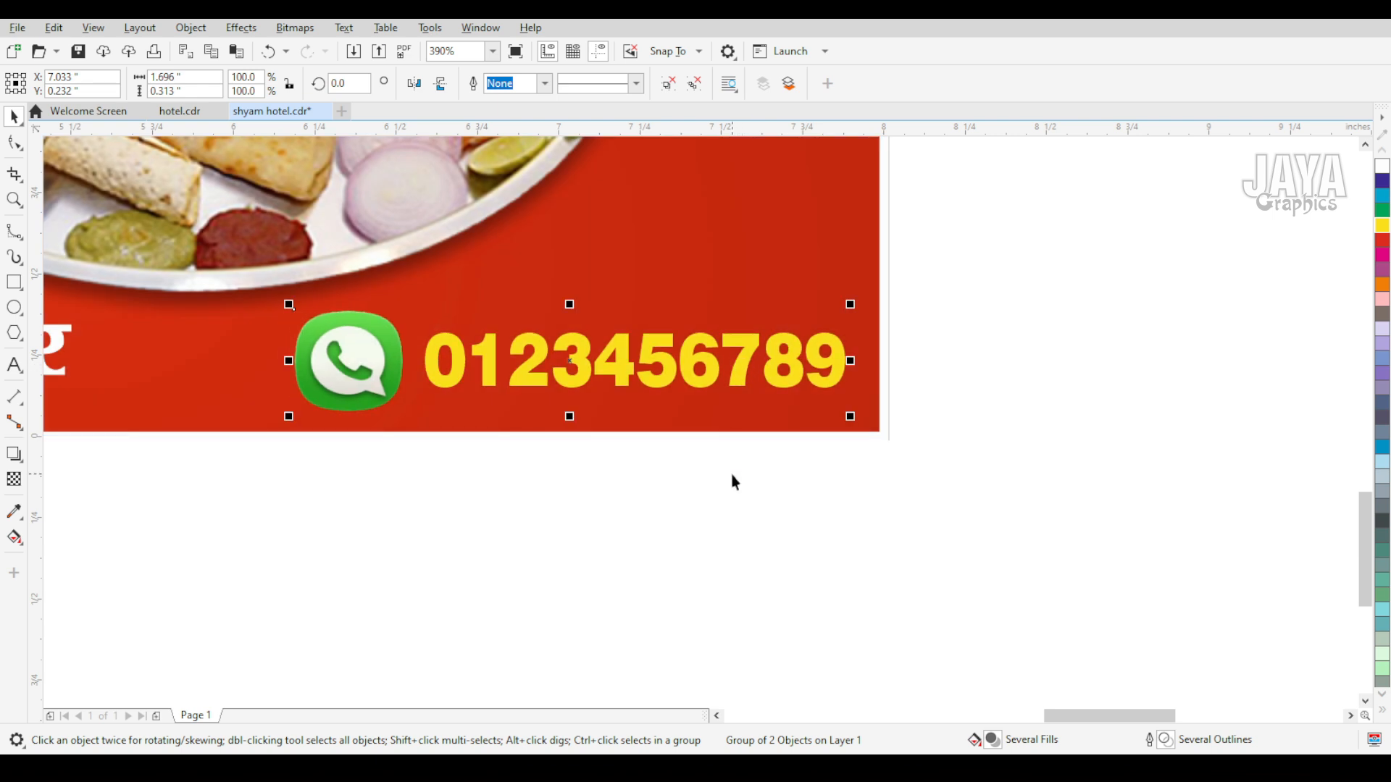
{"action": "left_click", "coordinate": [731, 476]}
{"action": "scroll", "coordinate": [732, 475], "scroll_direction": "down", "scroll_amount": 3}
Move the red price banner onto the card, between the yellow hotel and restaurant strip and the mixed vegetable badge
{"action": "key", "text": "F2"}
{"action": "left_click_drag", "start_coordinate": [397, 255], "coordinate": [906, 520]}
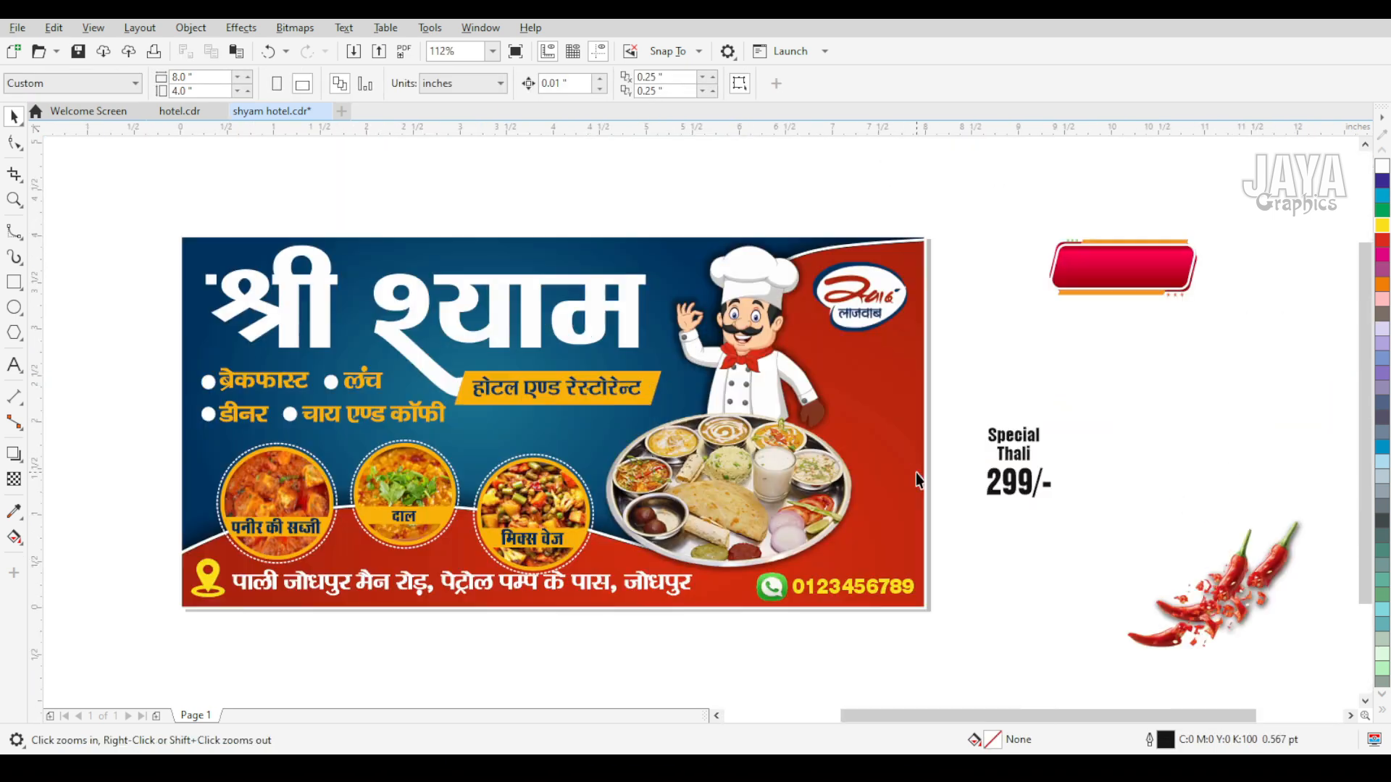
{"action": "left_click_drag", "start_coordinate": [1113, 283], "coordinate": [529, 439]}
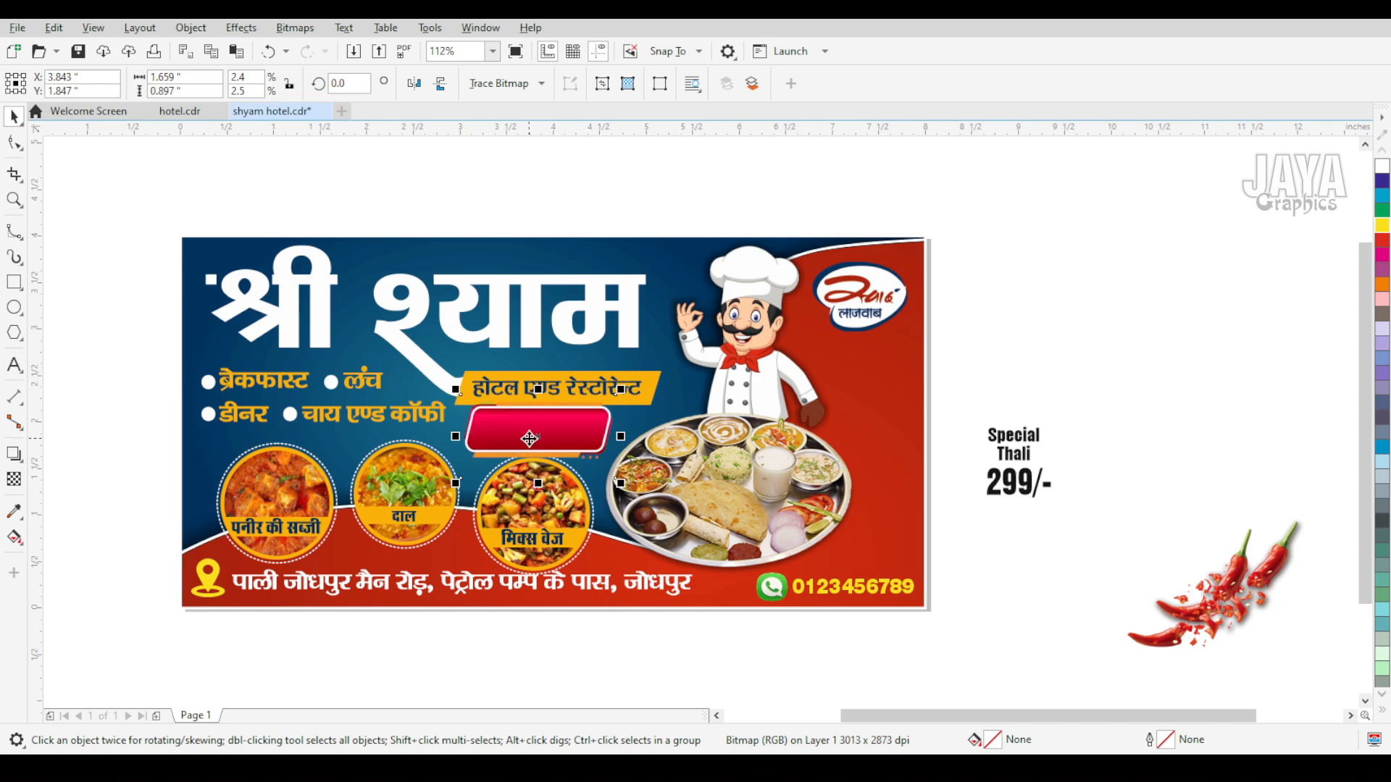
{"action": "key", "text": "z"}
{"action": "left_click_drag", "start_coordinate": [349, 222], "coordinate": [850, 514]}
{"action": "scroll", "coordinate": [1041, 440], "scroll_direction": "down", "scroll_amount": 1}
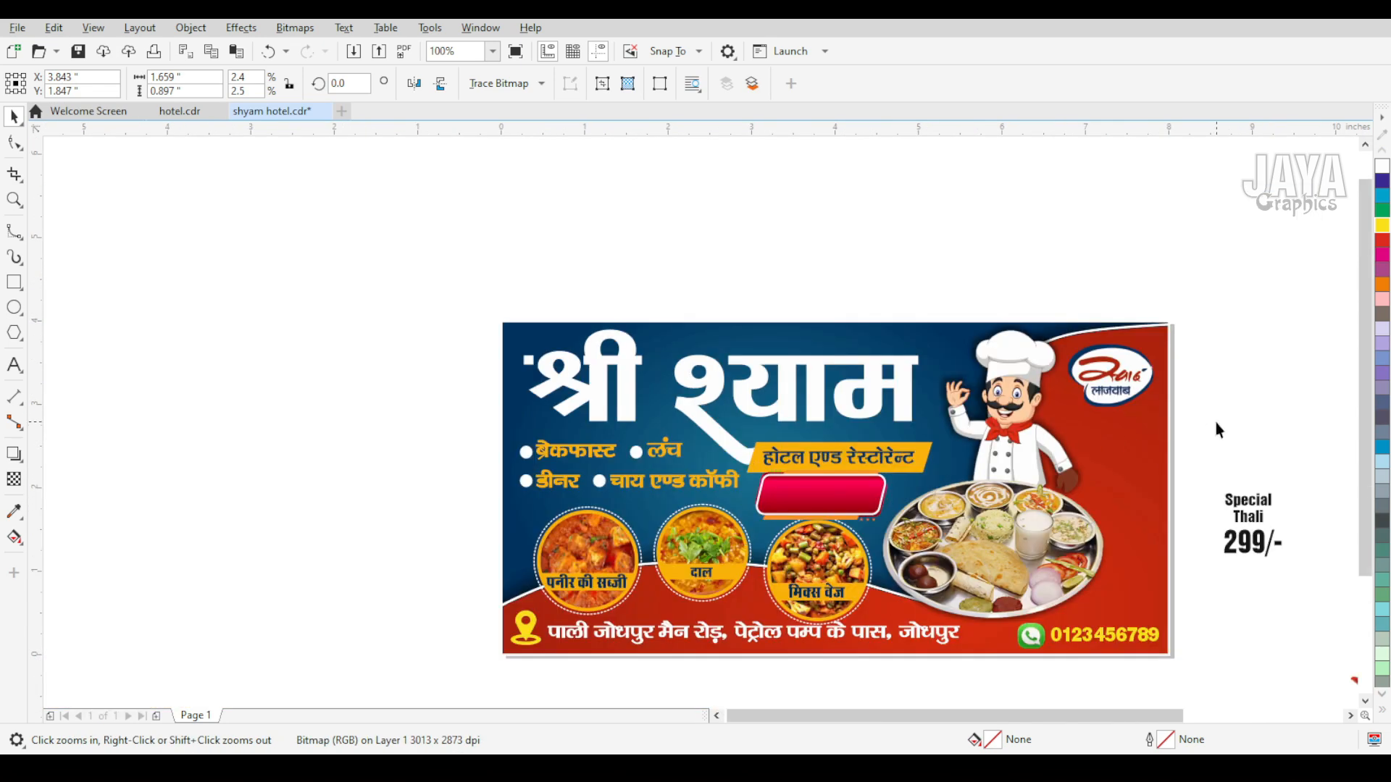
Nudge the yellow hotel and restaurant strip with its text up, clear of the red banner
{"action": "left_click_drag", "start_coordinate": [1216, 422], "coordinate": [682, 487]}
{"action": "key", "text": "Up"}
{"action": "key", "text": "Up"}
{"action": "key", "text": "Up"}
{"action": "key", "text": "Up"}
{"action": "key", "text": "Up"}
{"action": "key", "text": "Up"}
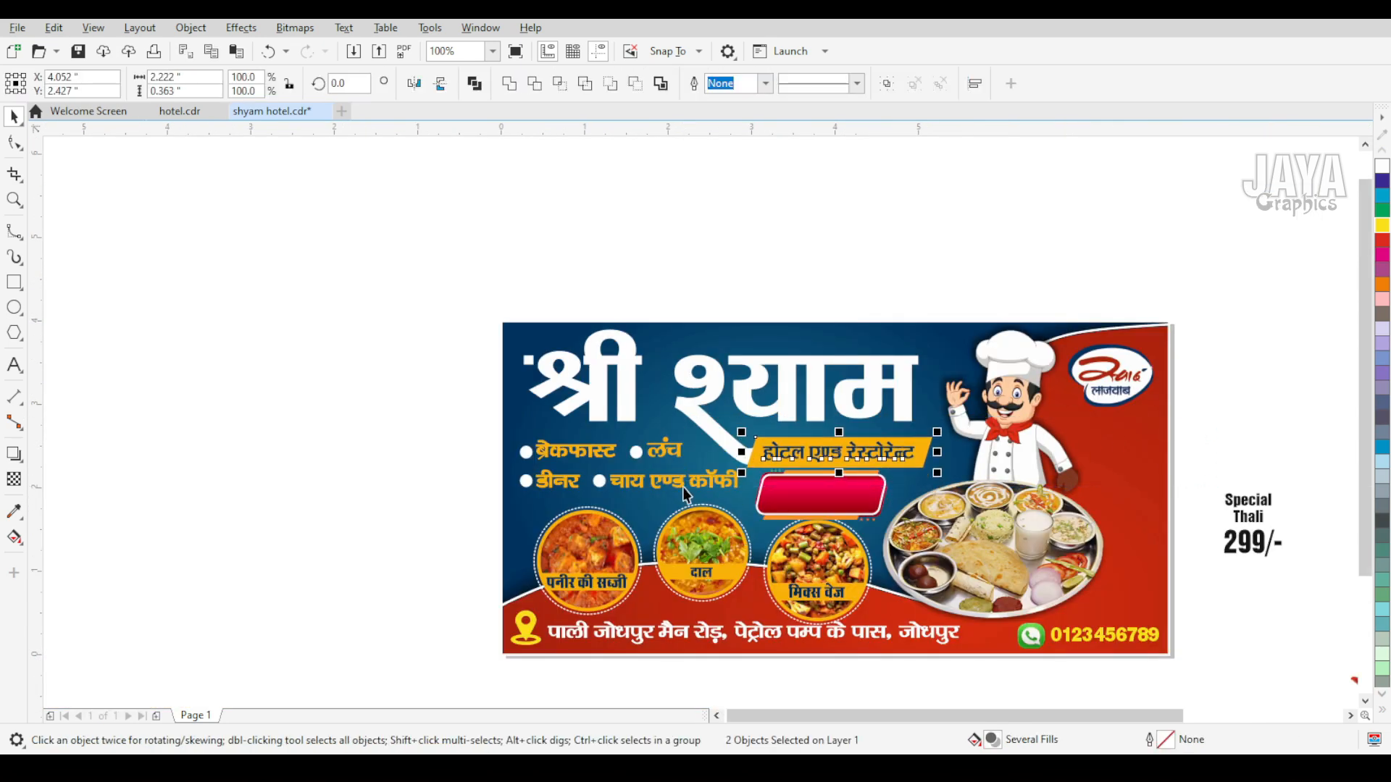
{"action": "key", "text": "Up"}
{"action": "key", "text": "Up"}
{"action": "scroll", "coordinate": [797, 472], "scroll_direction": "up", "scroll_amount": 2}
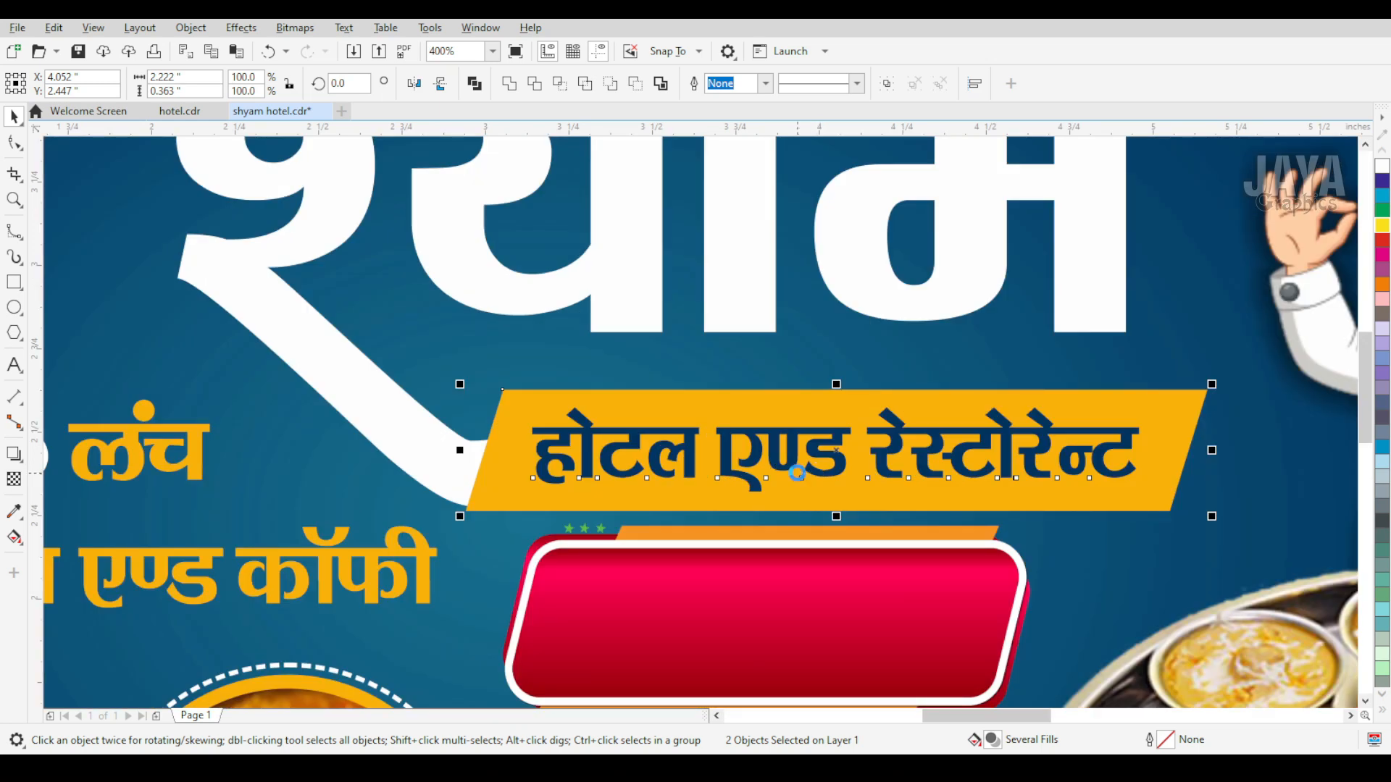
{"action": "key", "text": "Up"}
{"action": "scroll", "coordinate": [789, 588], "scroll_direction": "down", "scroll_amount": 2}
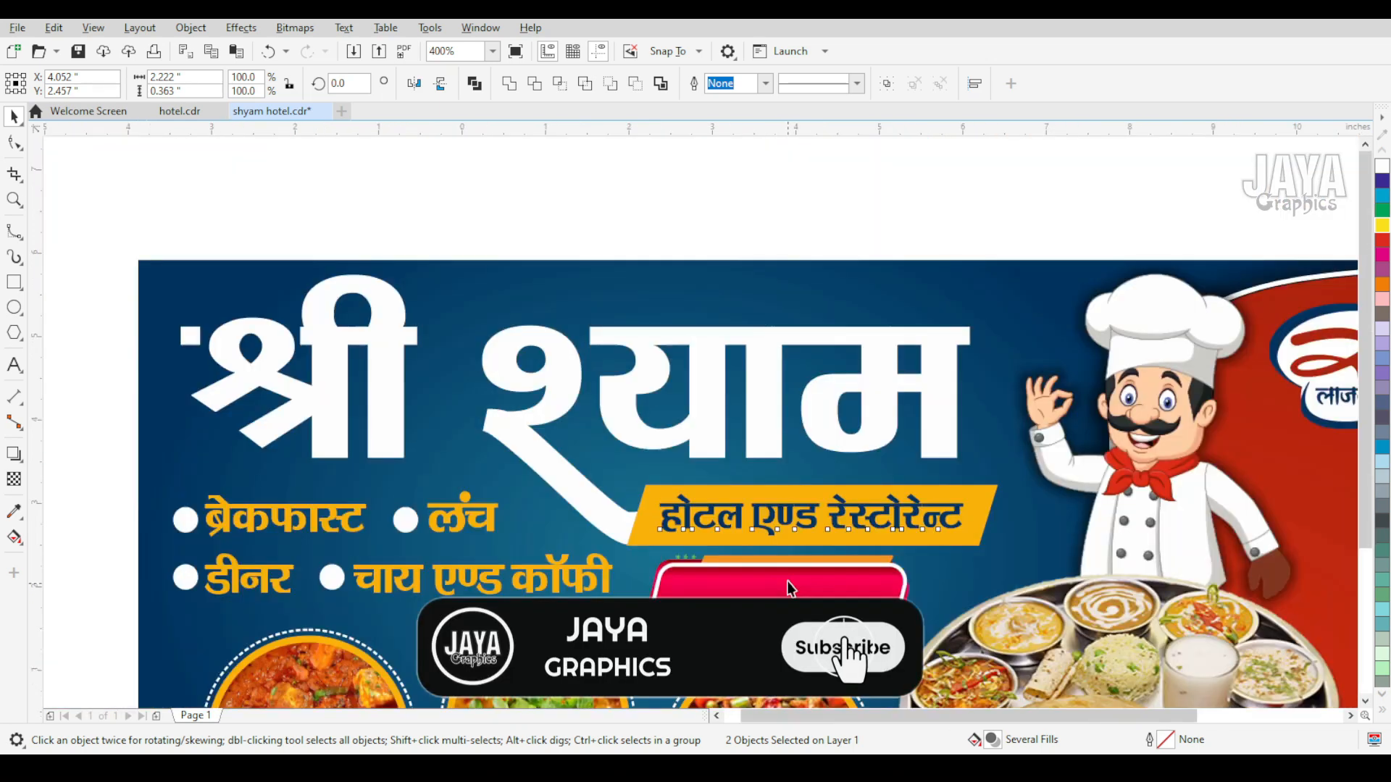
{"action": "scroll", "coordinate": [788, 588], "scroll_direction": "down", "scroll_amount": 1}
Shrink the red banner to about 1.4 inches wide and centre it horizontally under the yellow hotel and restaurant strip
{"action": "left_click", "coordinate": [789, 589]}
{"action": "key", "text": "F2"}
{"action": "left_click_drag", "start_coordinate": [695, 557], "coordinate": [864, 628]}
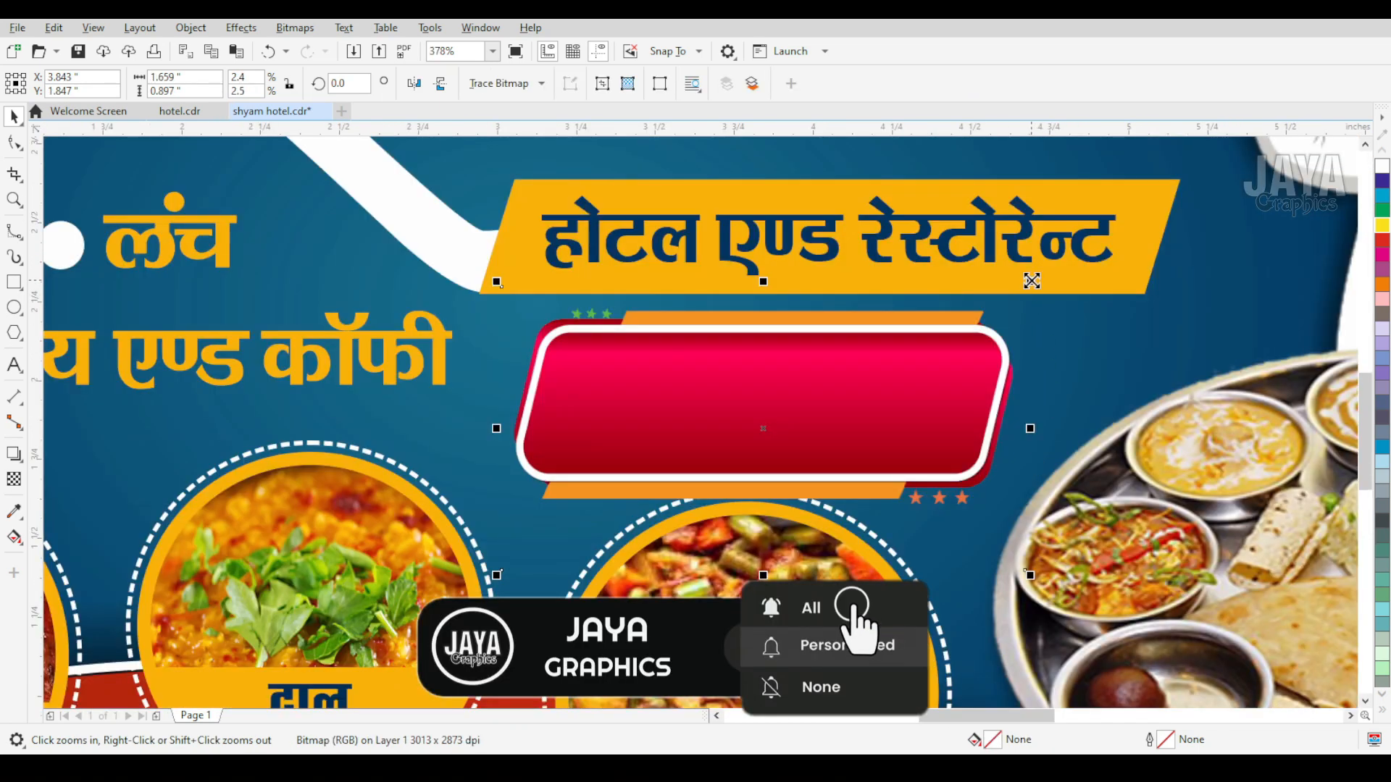
{"action": "left_click_drag", "start_coordinate": [1031, 281], "coordinate": [990, 304]}
{"action": "left_click_drag", "start_coordinate": [816, 444], "coordinate": [823, 434]}
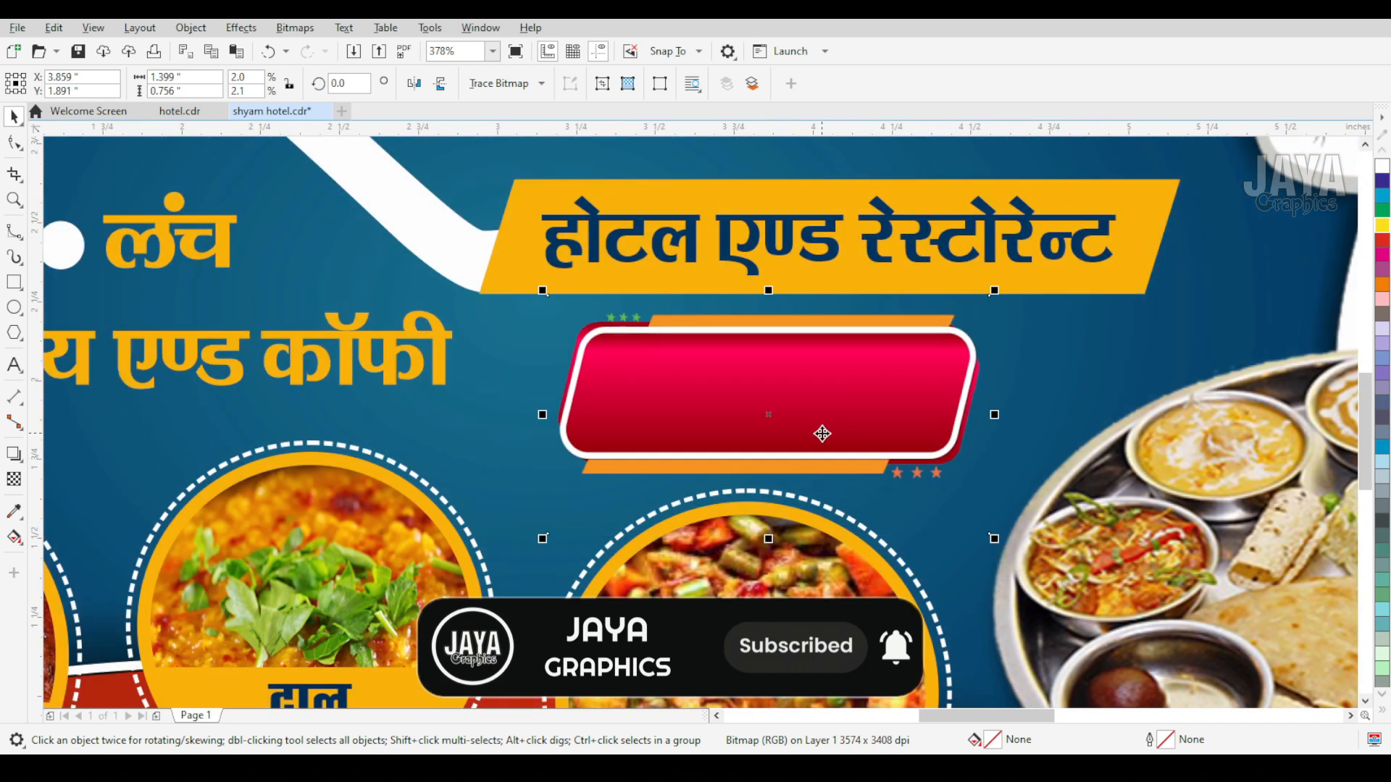
{"action": "left_click", "coordinate": [1034, 294], "text": "shift"}
{"action": "key", "text": "c"}
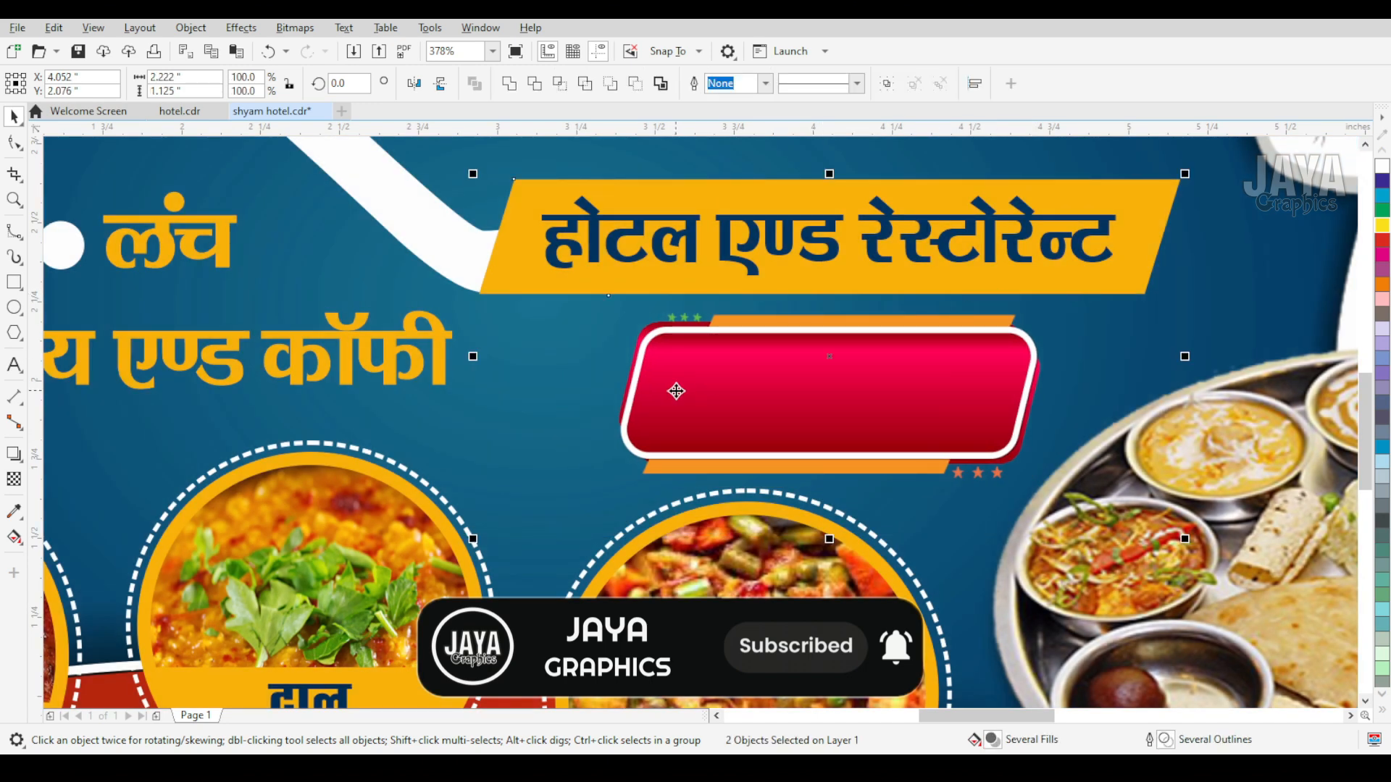
Move the "Special Thali" and "299/-" texts from beside the page onto the red banner area
{"action": "scroll", "coordinate": [676, 391], "scroll_direction": "down", "scroll_amount": 5}
{"action": "left_click", "coordinate": [1131, 446]}
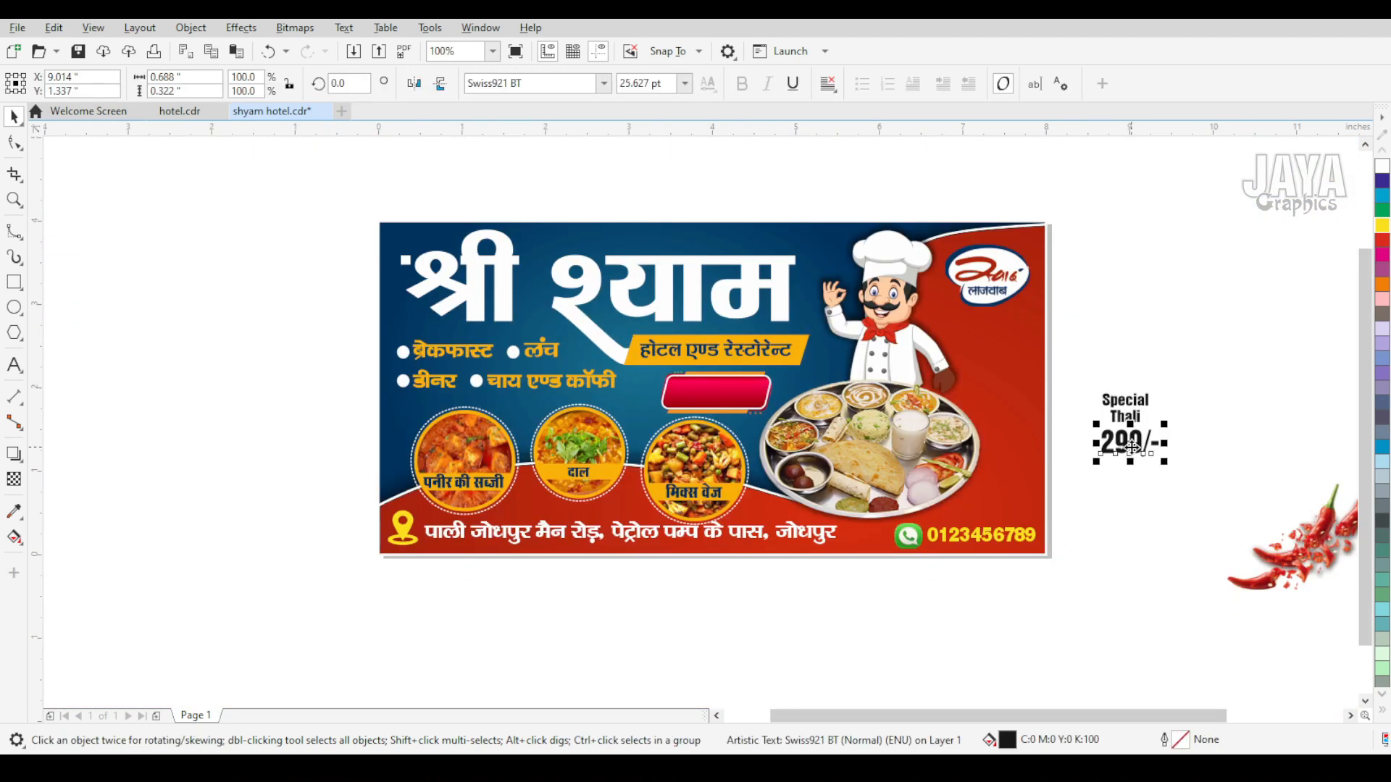
{"action": "left_click_drag", "start_coordinate": [1079, 508], "coordinate": [1077, 505]}
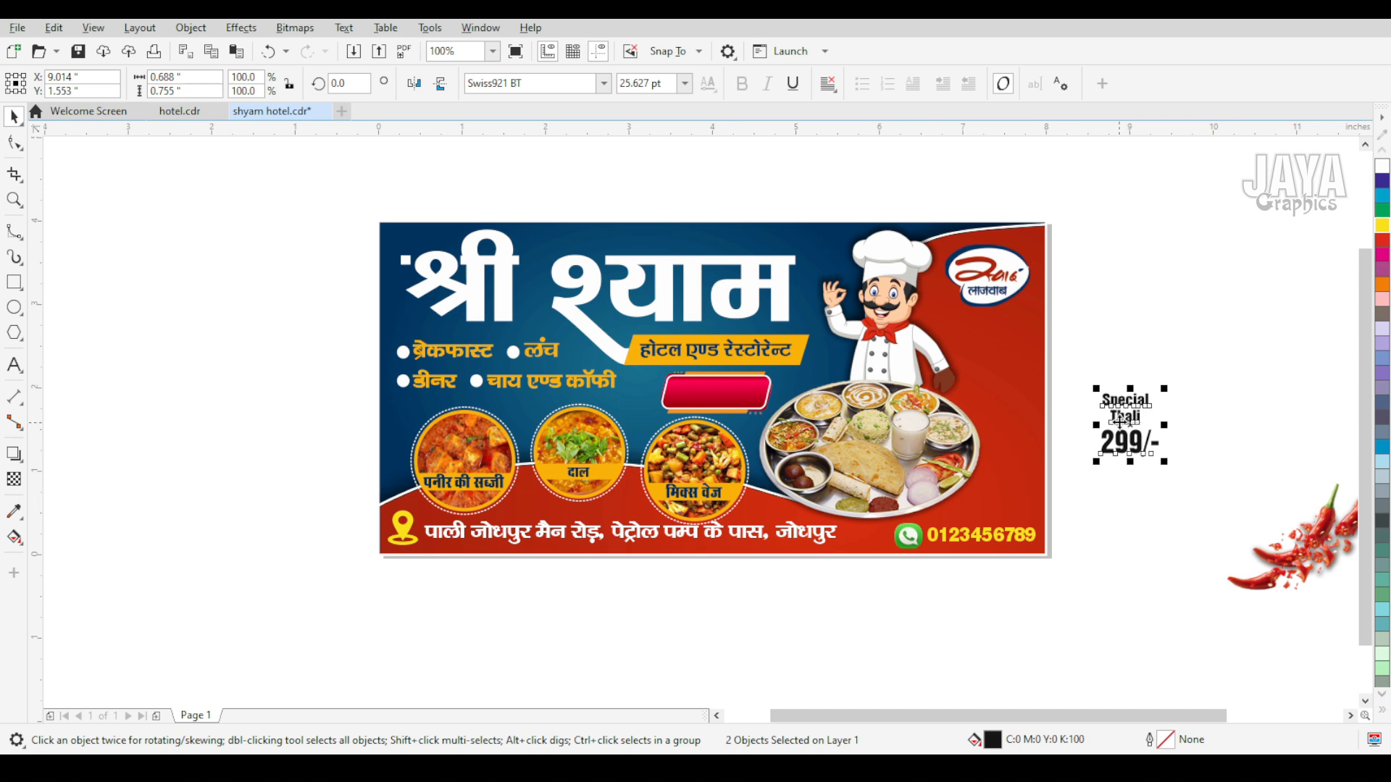
{"action": "left_click_drag", "start_coordinate": [1121, 421], "coordinate": [731, 424]}
{"action": "scroll", "coordinate": [732, 409], "scroll_direction": "up", "scroll_amount": 5}
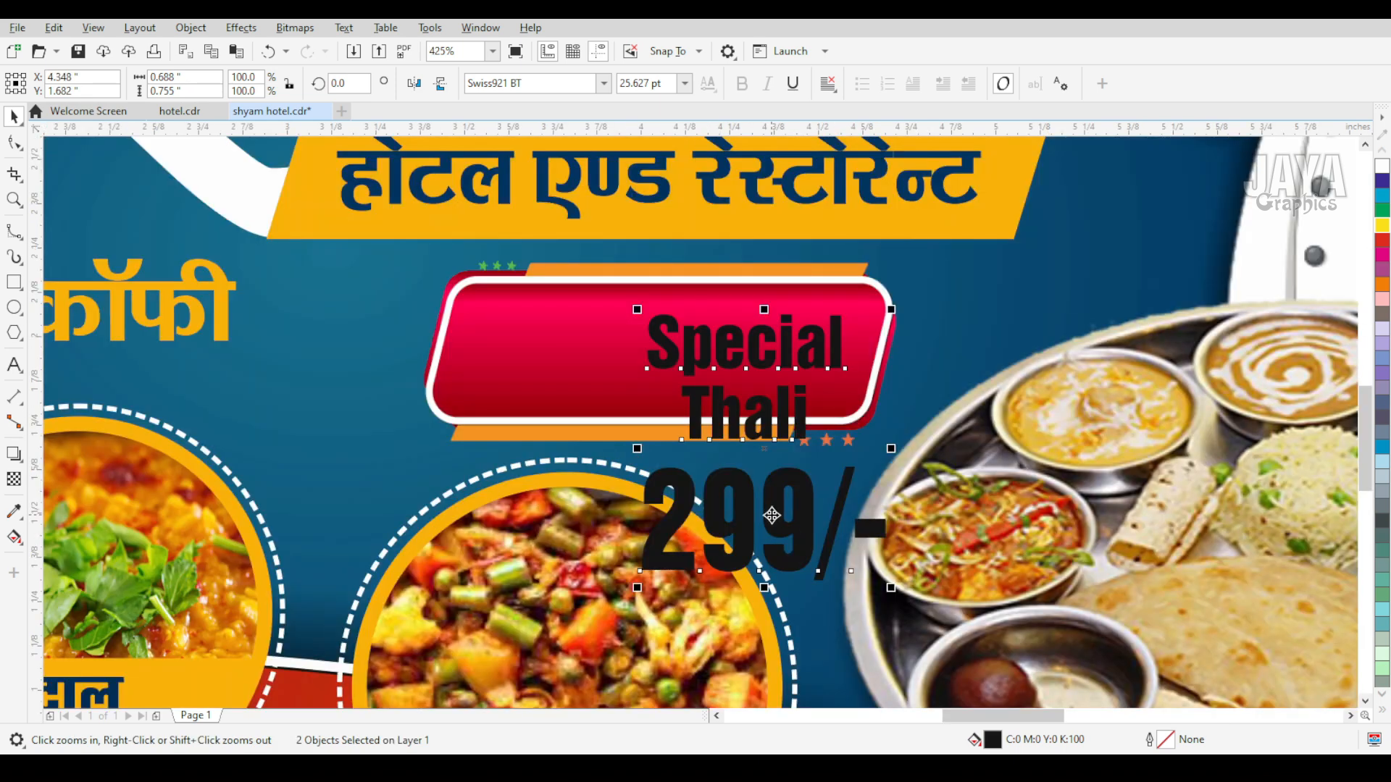
Place the "299/-" text in the left half of the red banner and reduce it to about 22.8 pt
{"action": "left_click", "coordinate": [746, 536]}
{"action": "left_click_drag", "start_coordinate": [746, 536], "coordinate": [560, 368]}
{"action": "left_click_drag", "start_coordinate": [710, 425], "coordinate": [715, 427]}
{"action": "left_click_drag", "start_coordinate": [619, 365], "coordinate": [610, 361]}
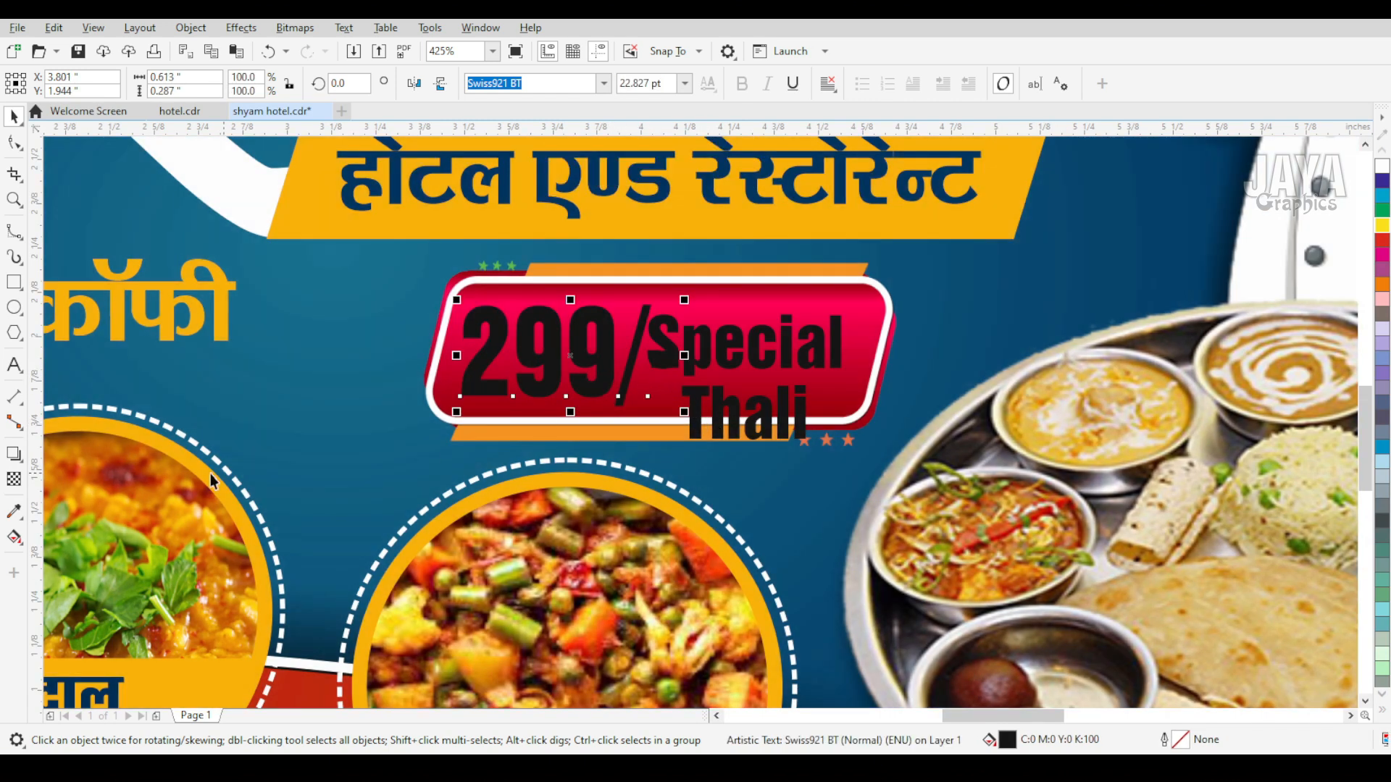
Fill the "299/-" text with the orange-yellow sampled from the menu item text
{"action": "left_click", "coordinate": [16, 512]}
{"action": "left_click", "coordinate": [180, 313]}
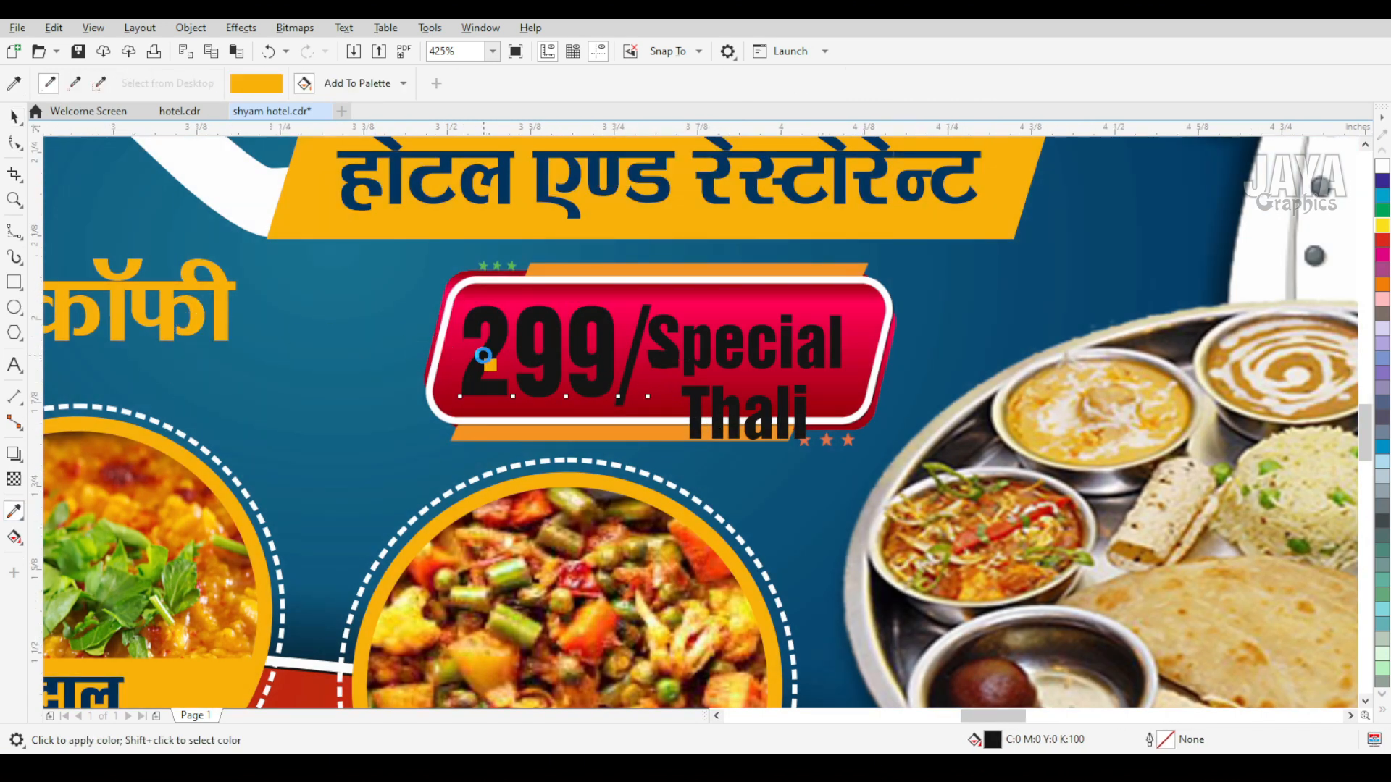
{"action": "scroll", "coordinate": [499, 337], "scroll_direction": "up", "scroll_amount": 3}
{"action": "left_click", "coordinate": [499, 337]}
{"action": "key", "text": "space"}
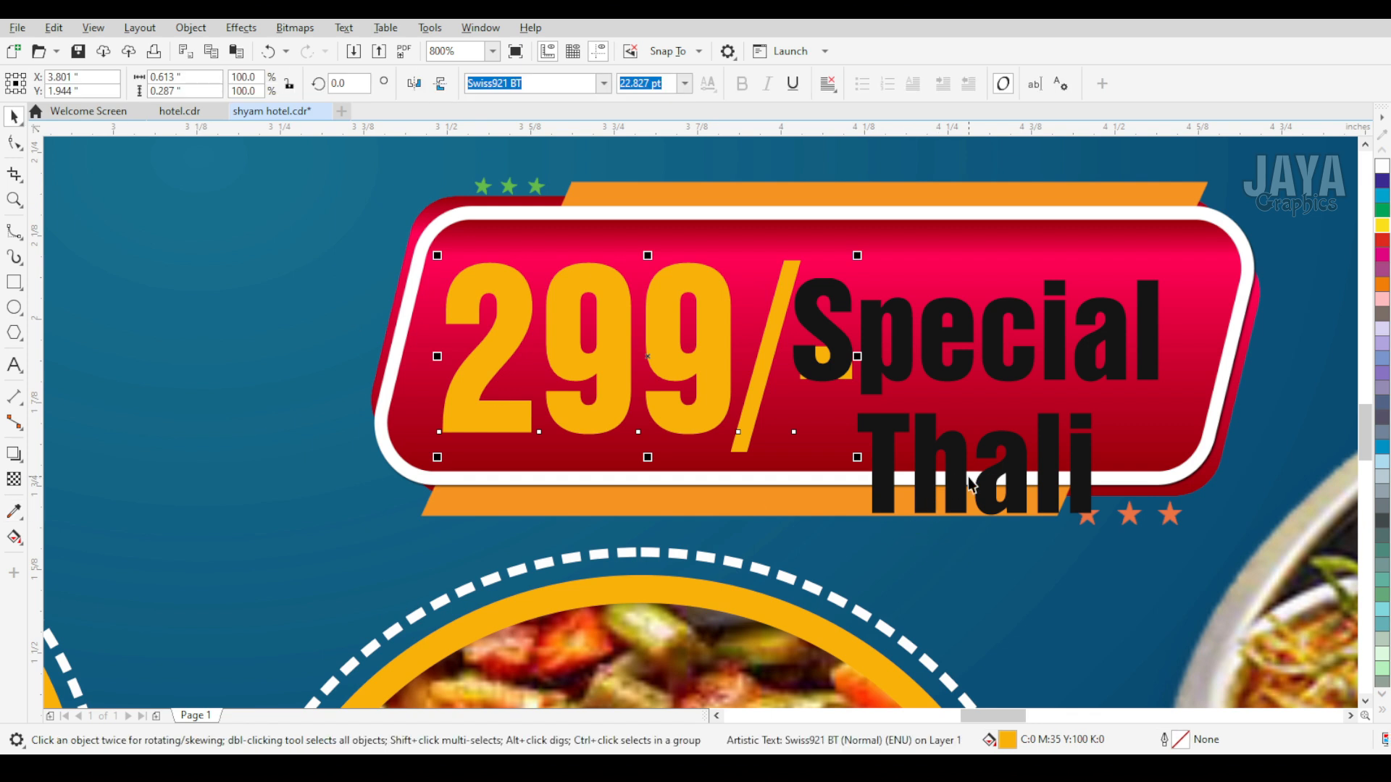
Colour the "Special Thali" text white, shrink it to about 11.1 pt and place it in the banner's right half
{"action": "left_click", "coordinate": [970, 485]}
{"action": "left_click", "coordinate": [1382, 166]}
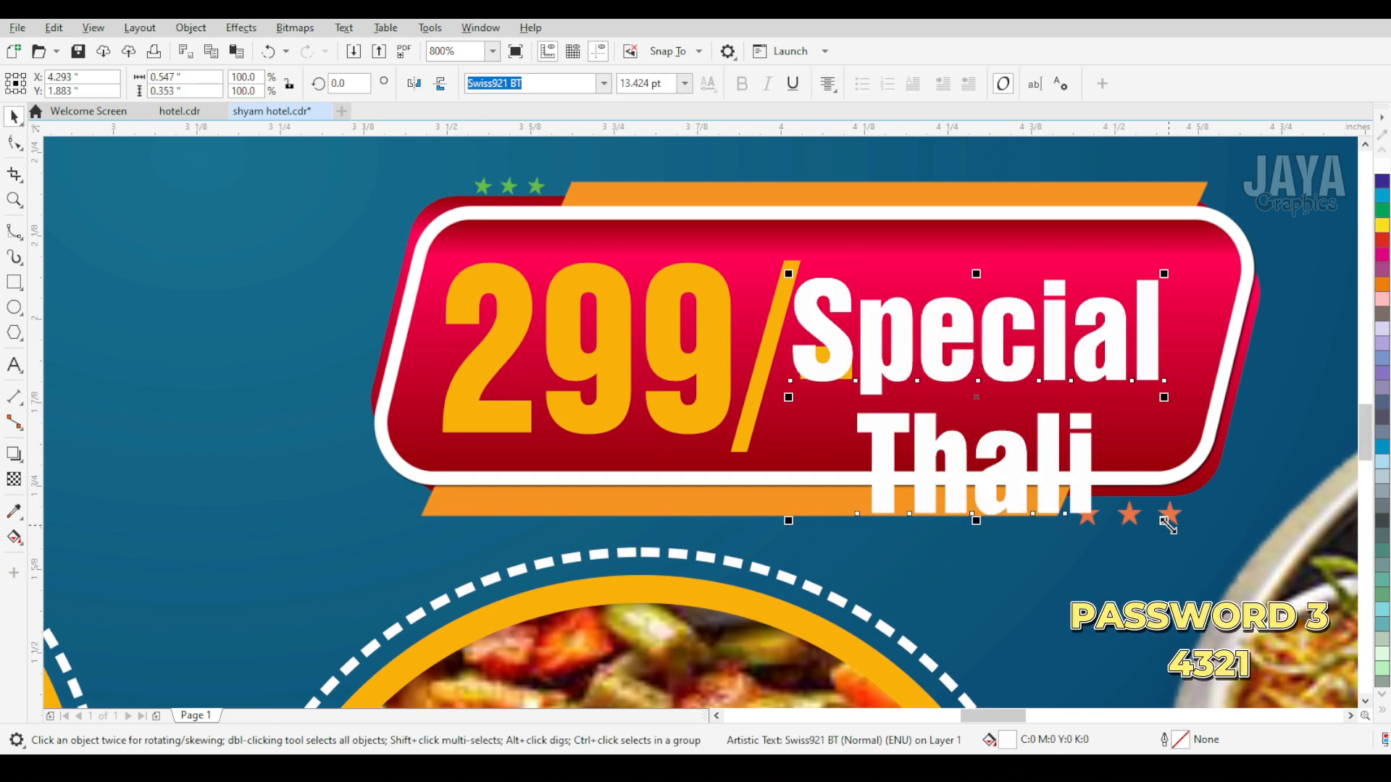
{"action": "left_click_drag", "start_coordinate": [1168, 525], "coordinate": [1094, 485]}
{"action": "left_click_drag", "start_coordinate": [982, 443], "coordinate": [1058, 402]}
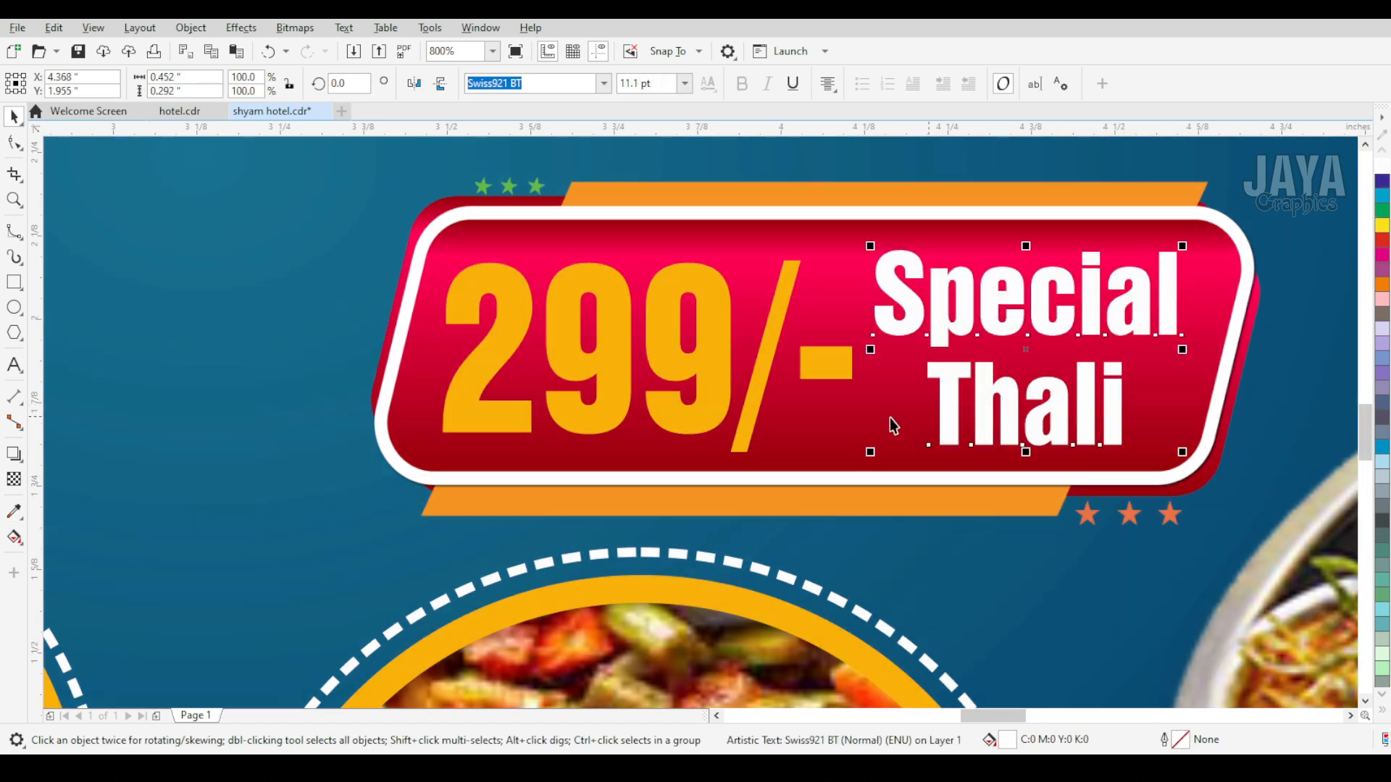
Add a black block shadow about 0.014 inch deep, cast downward, to the "Special Thali" text
{"action": "left_click", "coordinate": [12, 462]}
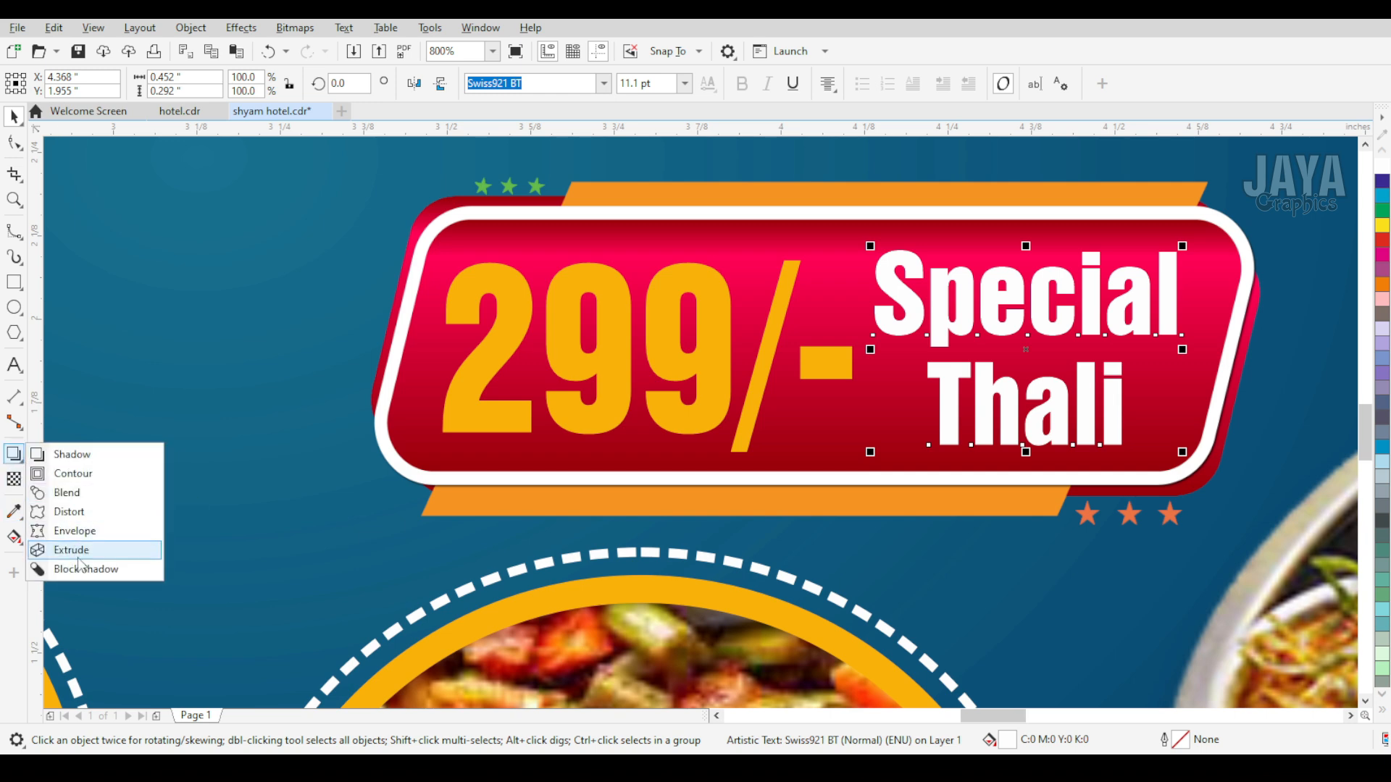
{"action": "left_click", "coordinate": [54, 455]}
{"action": "left_click_drag", "start_coordinate": [617, 362], "coordinate": [1024, 357]}
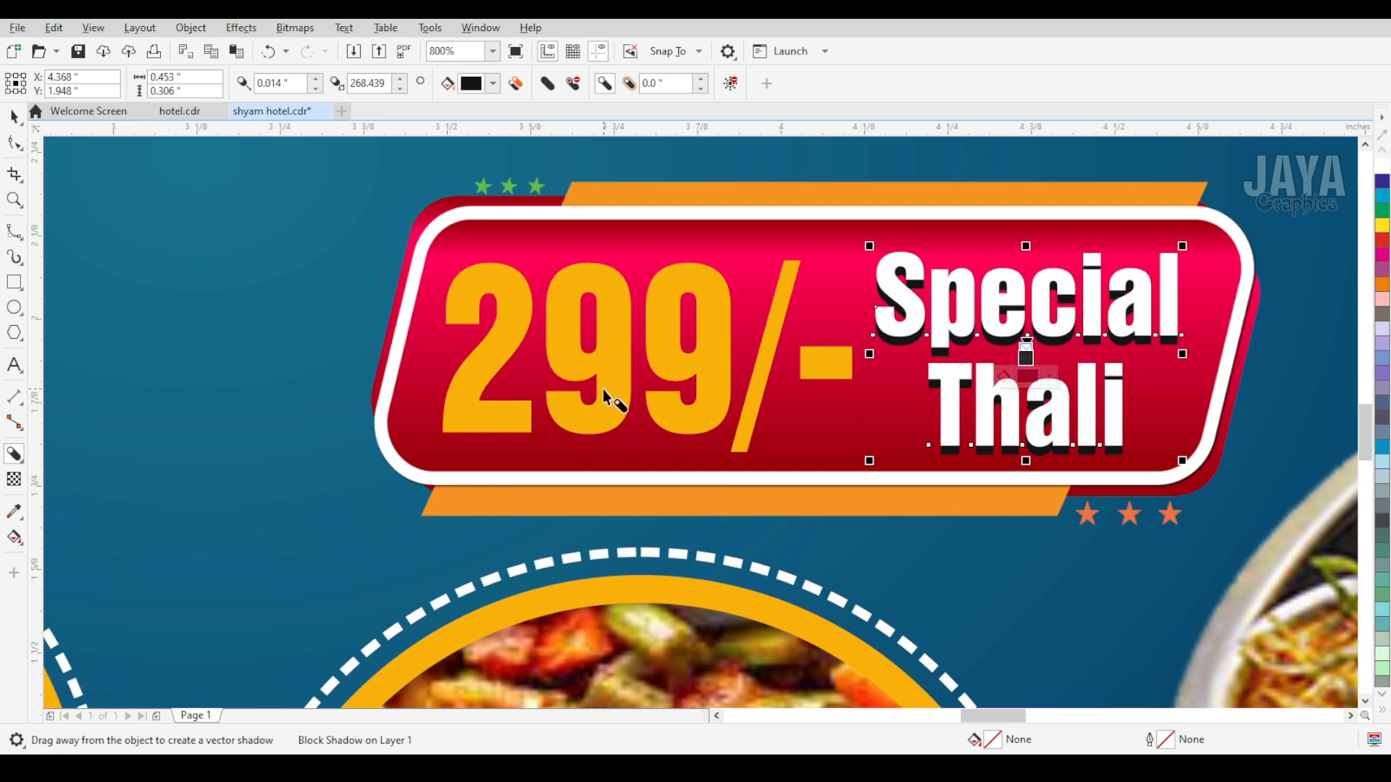
{"action": "left_click", "coordinate": [13, 117]}
Add a black block shadow about 0.015 inch deep, cast down and to the right, to the "299/-" text
{"action": "left_click", "coordinate": [488, 363]}
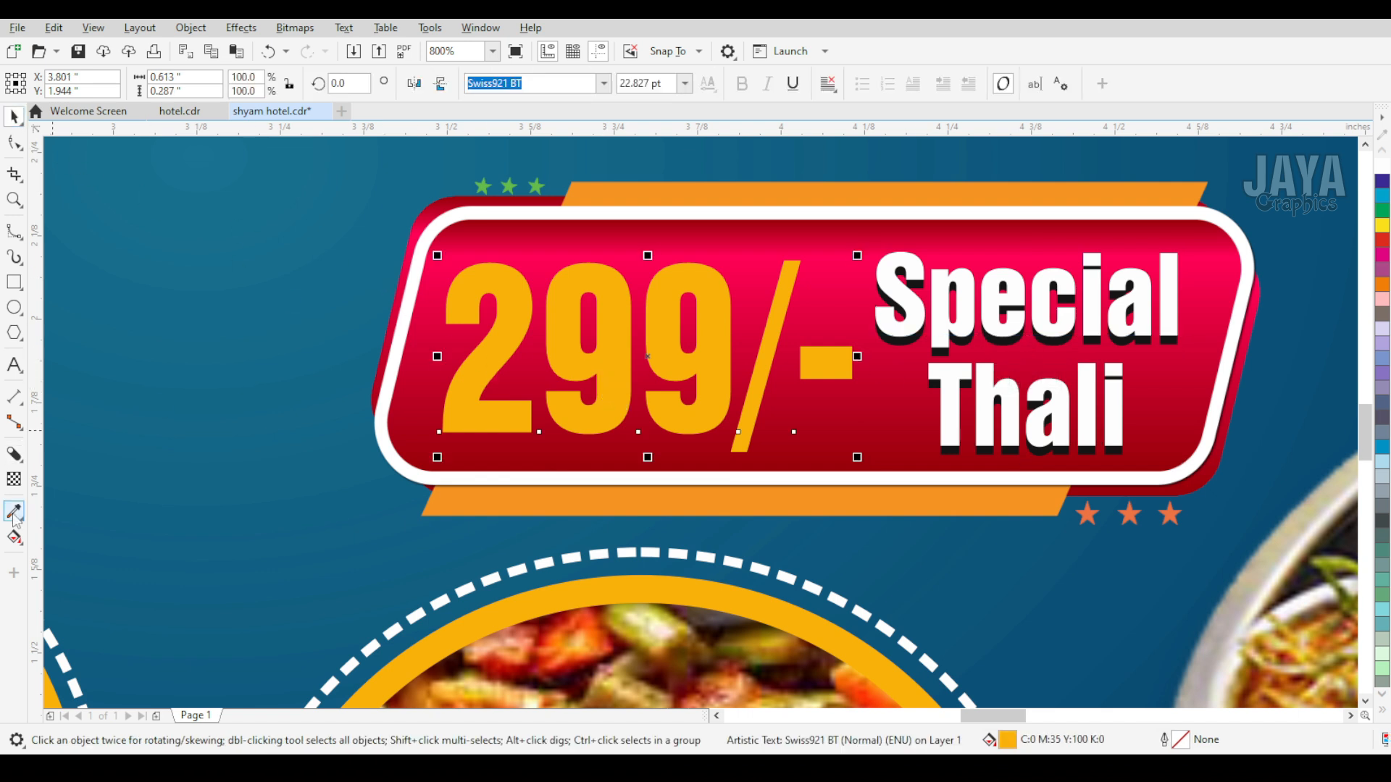
{"action": "mouse_move", "coordinate": [645, 356]}
{"action": "left_mouse_down"}
{"action": "mouse_move", "coordinate": [621, 363]}
{"action": "mouse_move", "coordinate": [655, 361]}
{"action": "left_mouse_up"}
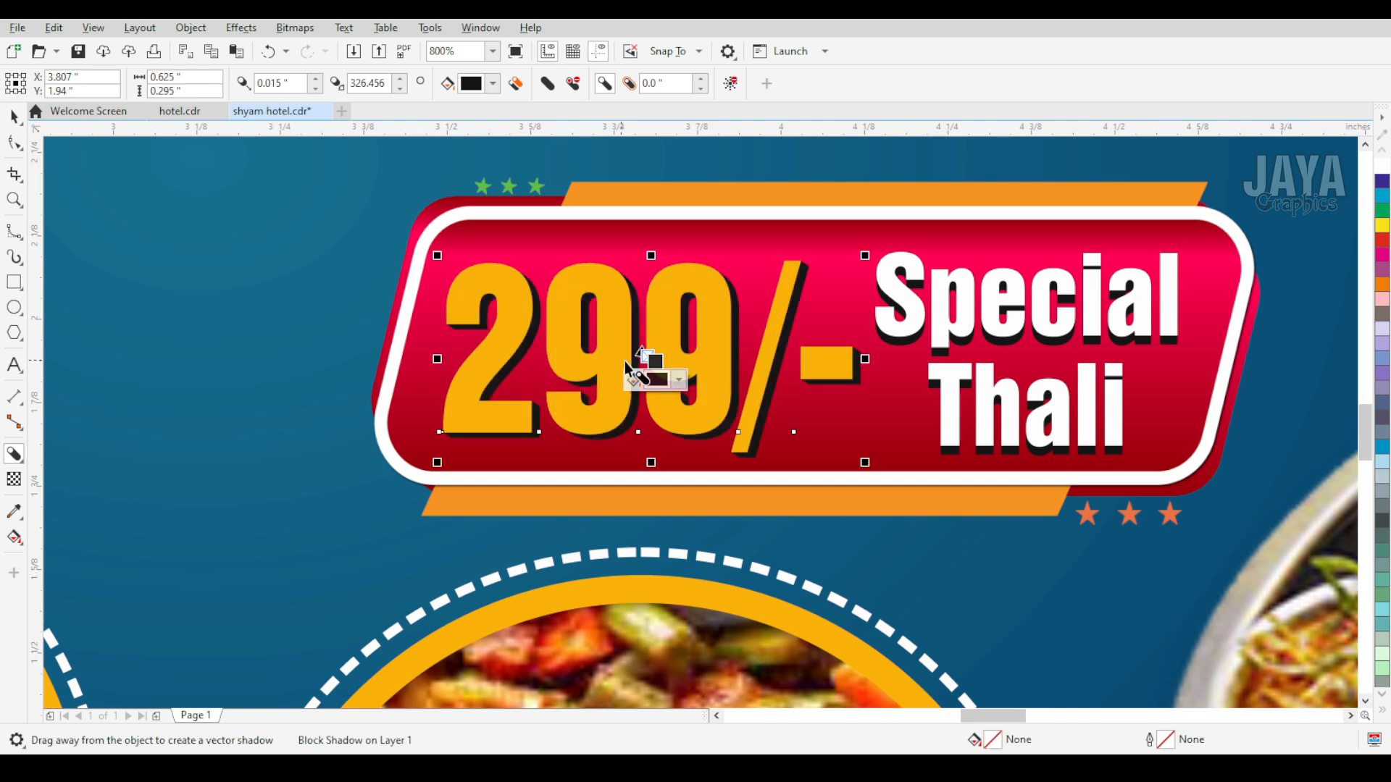
{"action": "left_click", "coordinate": [15, 117]}
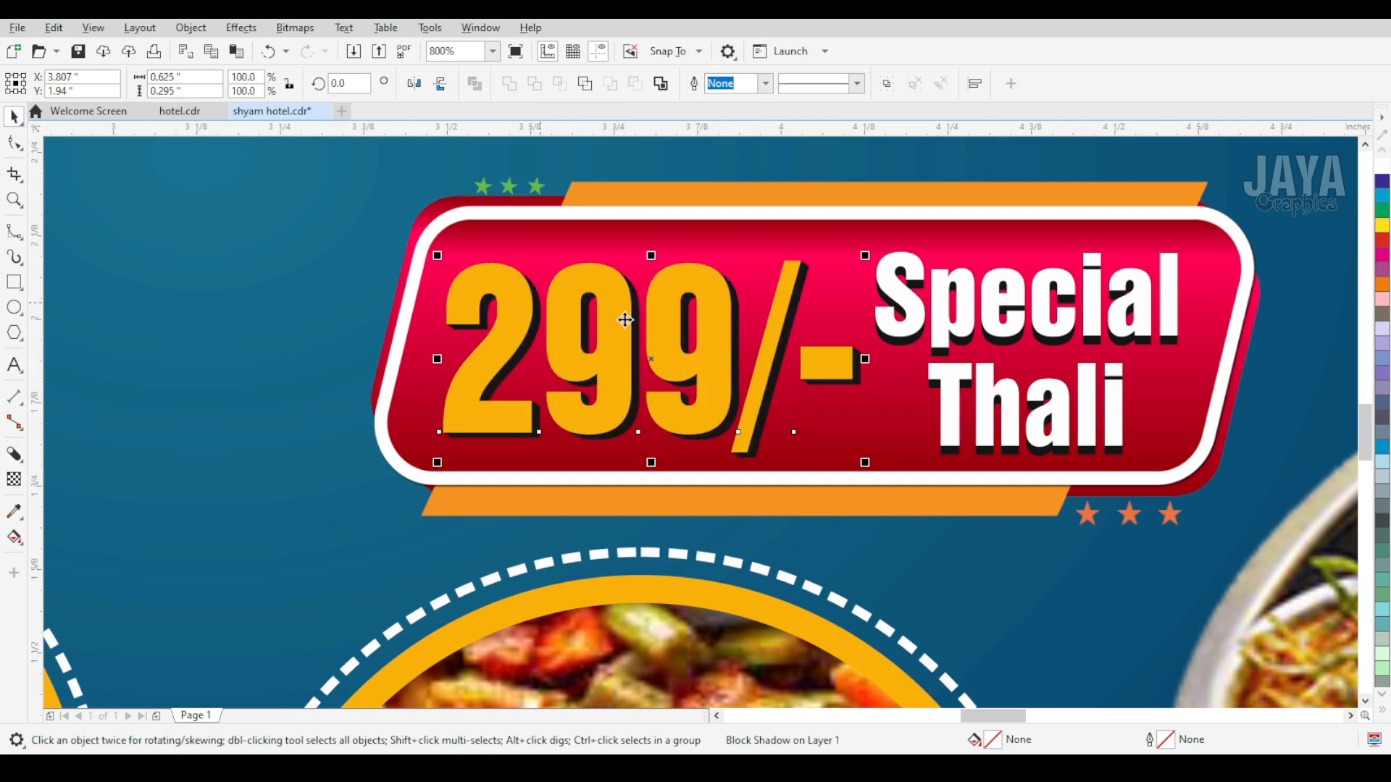
Nudge the "Special Thali" text slightly up inside the red banner
{"action": "left_click", "coordinate": [947, 304]}
{"action": "key", "text": "Up"}
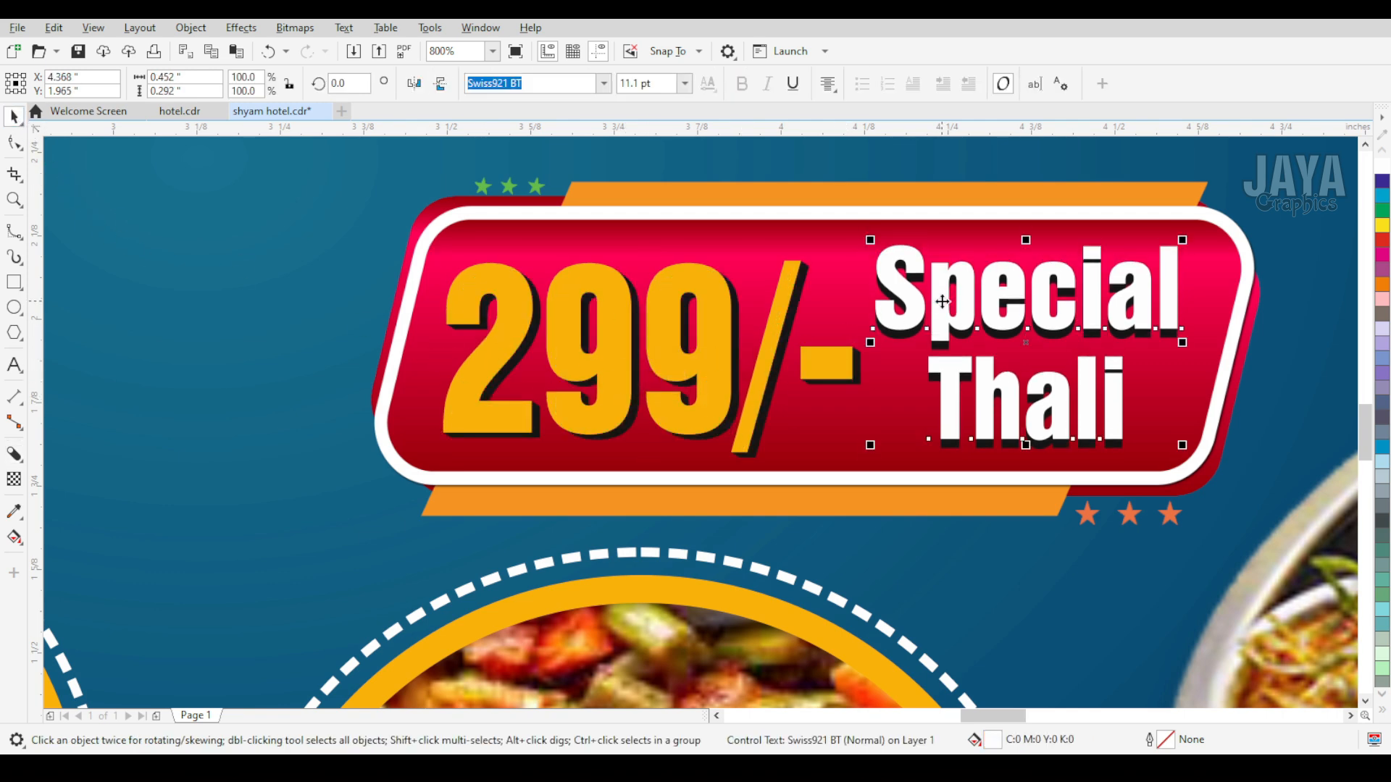
Move the red chilli image onto the card beside the thali plate and bring it to the front
{"action": "scroll", "coordinate": [706, 358], "scroll_direction": "down", "scroll_amount": 3}
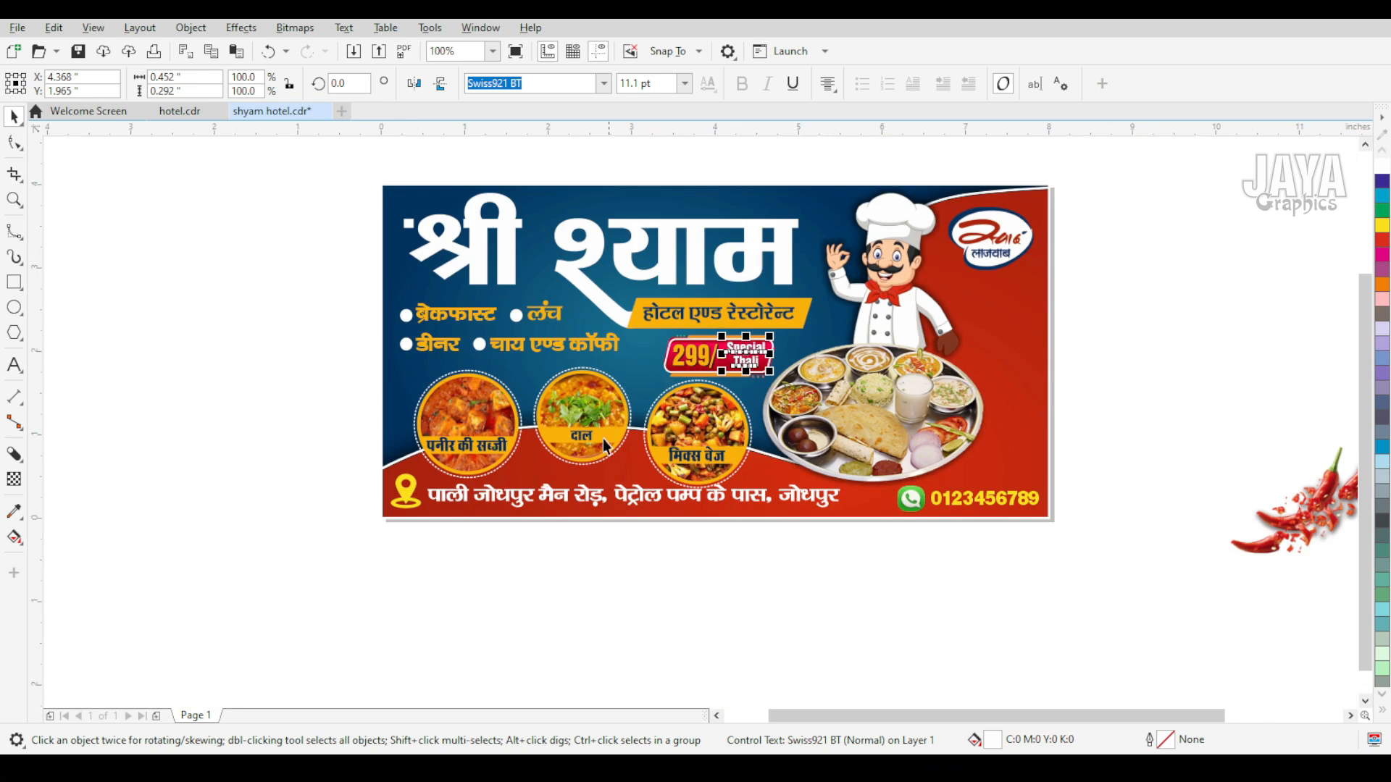
{"action": "left_click", "coordinate": [855, 557]}
{"action": "left_click", "coordinate": [1300, 523]}
{"action": "left_click_drag", "start_coordinate": [1300, 523], "coordinate": [991, 444]}
{"action": "key", "text": "shift+Page_Up"}
Rotate the chilli image counterclockwise to about 33.9 degrees at the card's right edge
{"action": "key", "text": "z"}
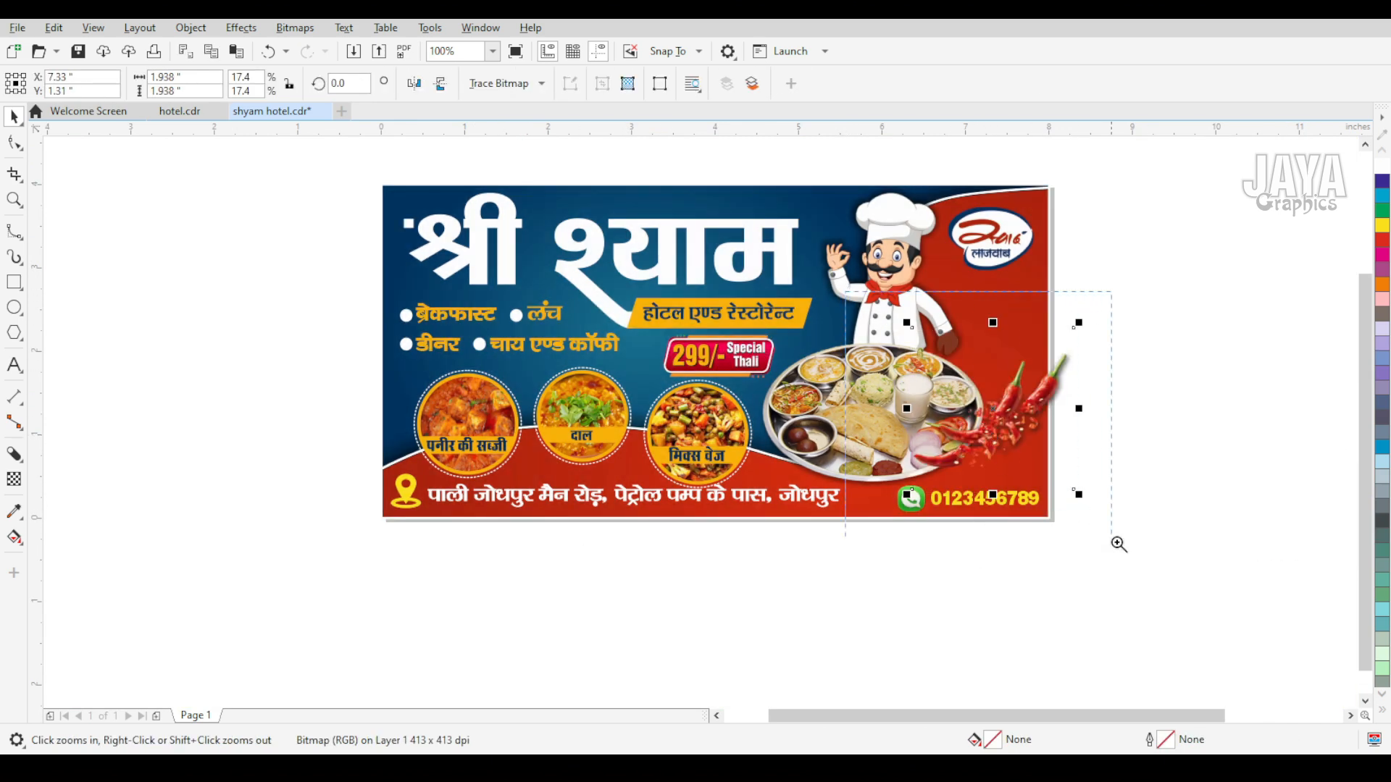
{"action": "left_click_drag", "start_coordinate": [1111, 536], "coordinate": [1130, 544]}
{"action": "left_click", "coordinate": [749, 435]}
{"action": "left_click_drag", "start_coordinate": [906, 596], "coordinate": [905, 490]}
{"action": "scroll", "coordinate": [761, 441], "scroll_direction": "down", "scroll_amount": 2}
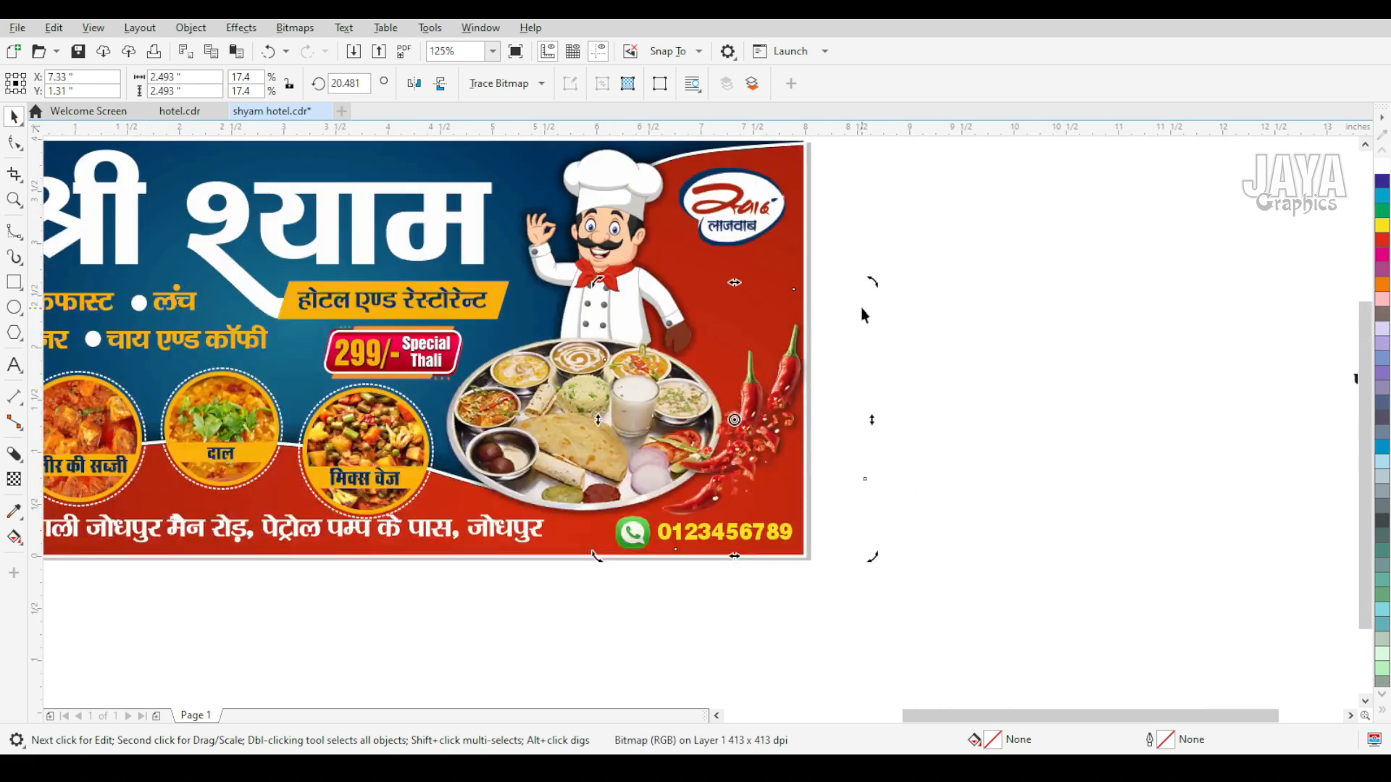
{"action": "left_click_drag", "start_coordinate": [870, 281], "coordinate": [831, 267]}
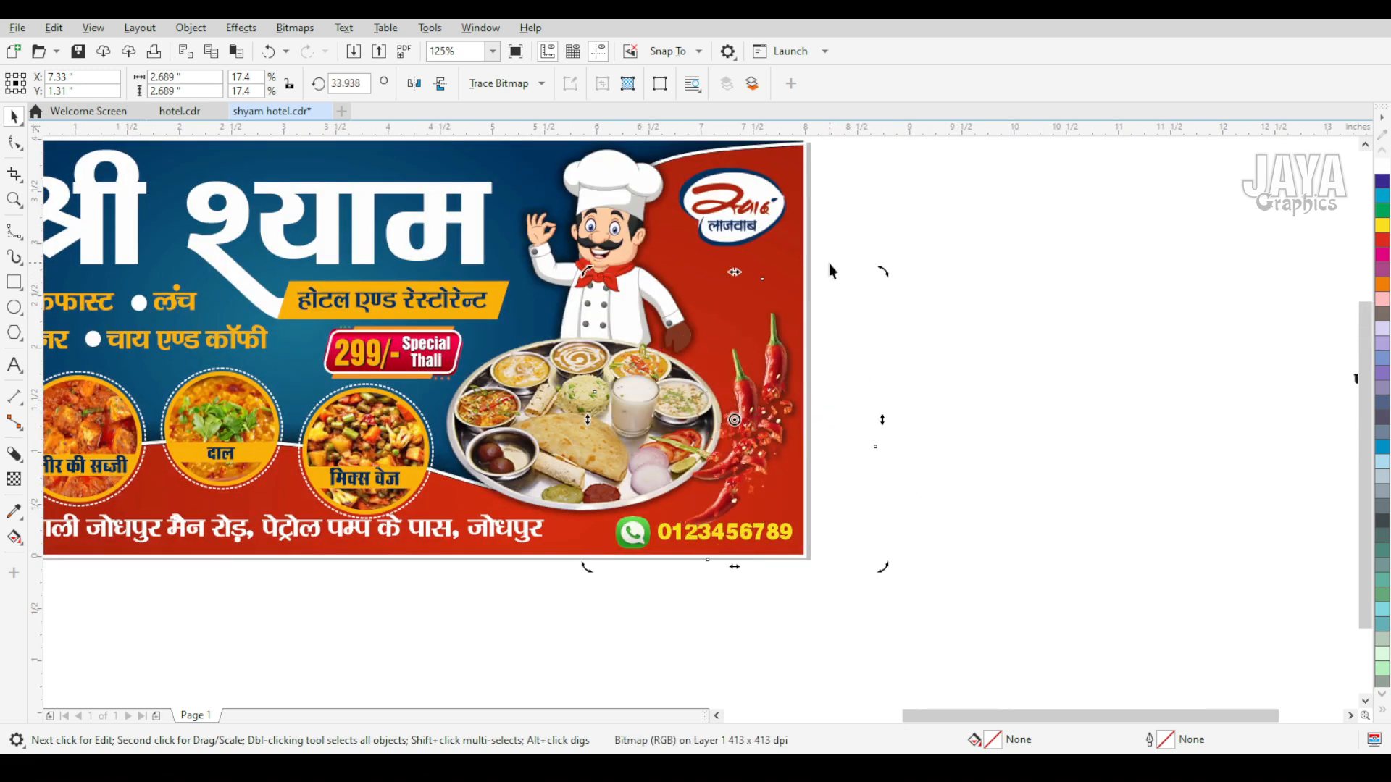
Nudge the rotated chilli image straight up until its centre is at Y 1.95 inches
{"action": "key", "text": "Up"}
{"action": "key", "text": "Up"}
{"action": "key", "text": "Up"}
{"action": "key", "text": "Up"}
{"action": "key", "text": "Up"}
{"action": "key", "text": "Up"}
{"action": "key", "text": "Up"}
{"action": "key", "text": "Up"}
{"action": "key", "text": "Up"}
{"action": "key", "text": "Up"}
{"action": "key", "text": "Up"}
{"action": "key", "text": "Up"}
{"action": "key", "text": "Up"}
{"action": "key", "text": "Up"}
{"action": "key", "text": "Up"}
{"action": "key", "text": "Up"}
{"action": "key", "text": "Up"}
{"action": "key", "text": "Up"}
{"action": "key", "text": "Up"}
{"action": "key", "text": "Up"}
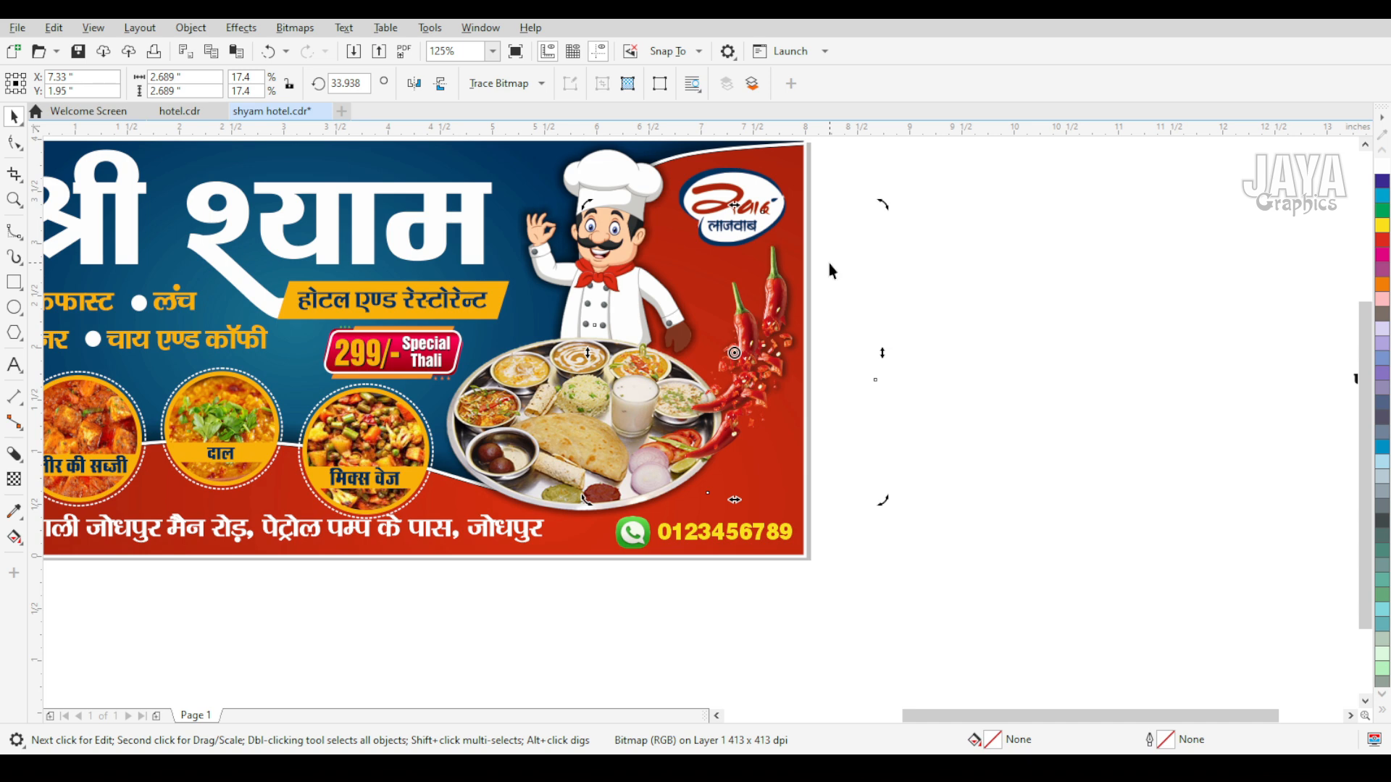
Add two nodes where the chilli image's frame crosses the card's right edge and delete the corner node outside the card
{"action": "key", "text": "F10"}
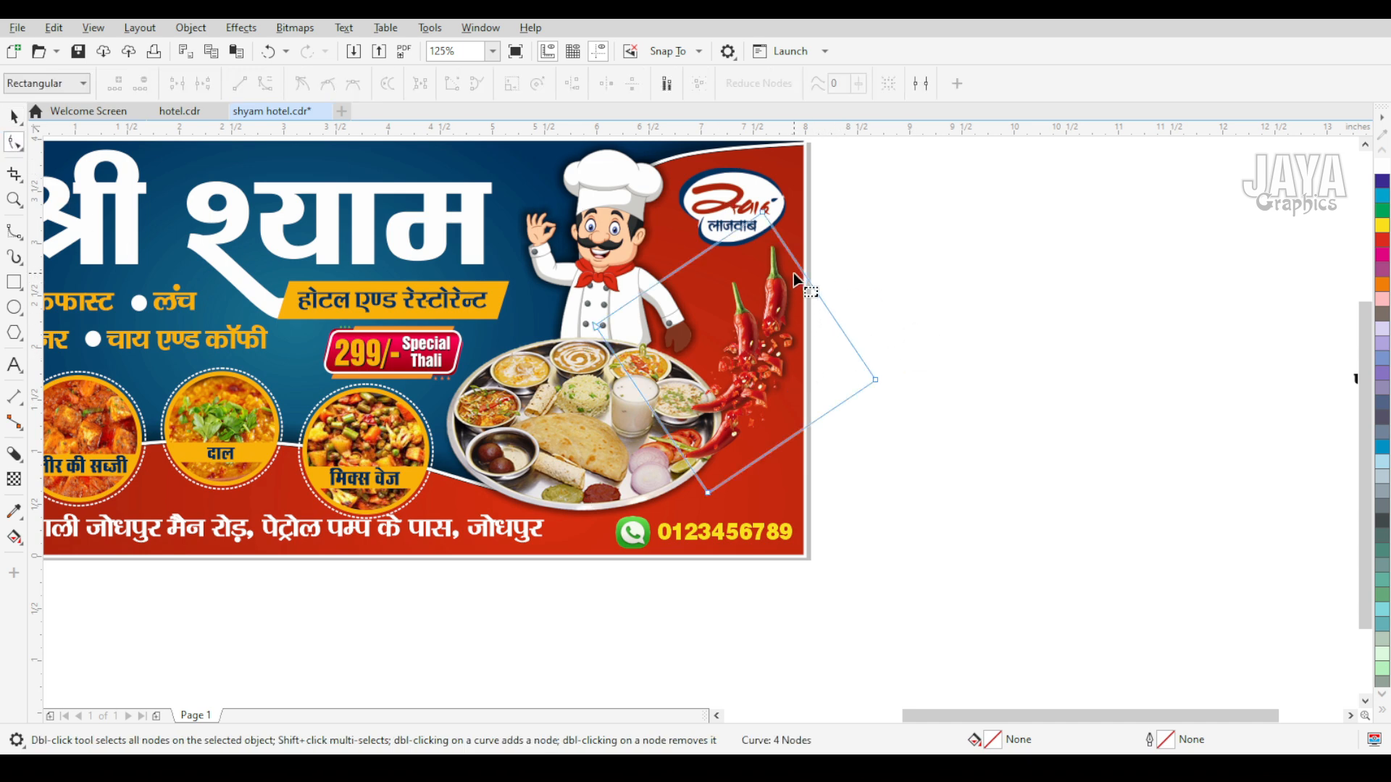
{"action": "scroll", "coordinate": [794, 278], "scroll_direction": "up", "scroll_amount": 5}
{"action": "double_click", "coordinate": [817, 258]}
{"action": "scroll", "coordinate": [807, 366], "scroll_direction": "down", "scroll_amount": 5}
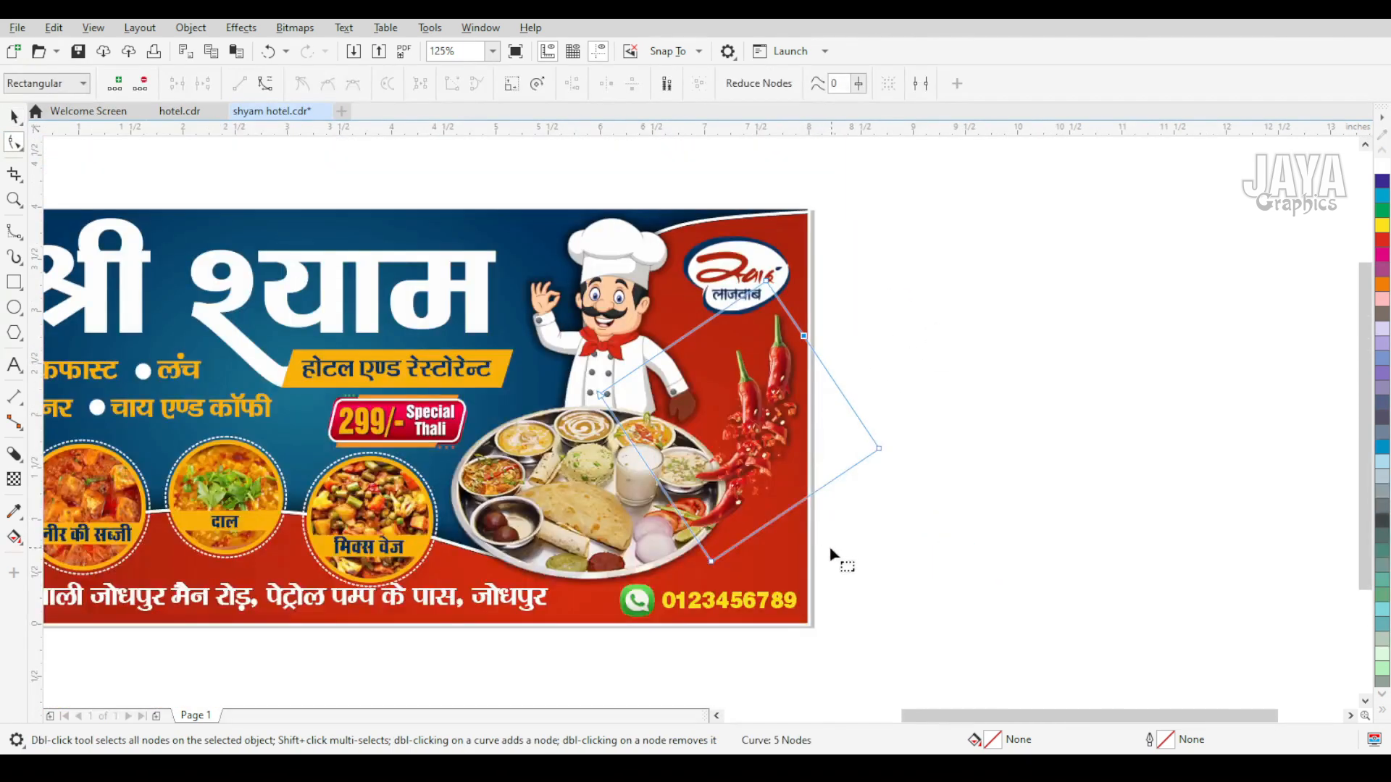
{"action": "scroll", "coordinate": [798, 494], "scroll_direction": "up", "scroll_amount": 5}
{"action": "left_click", "coordinate": [827, 464]}
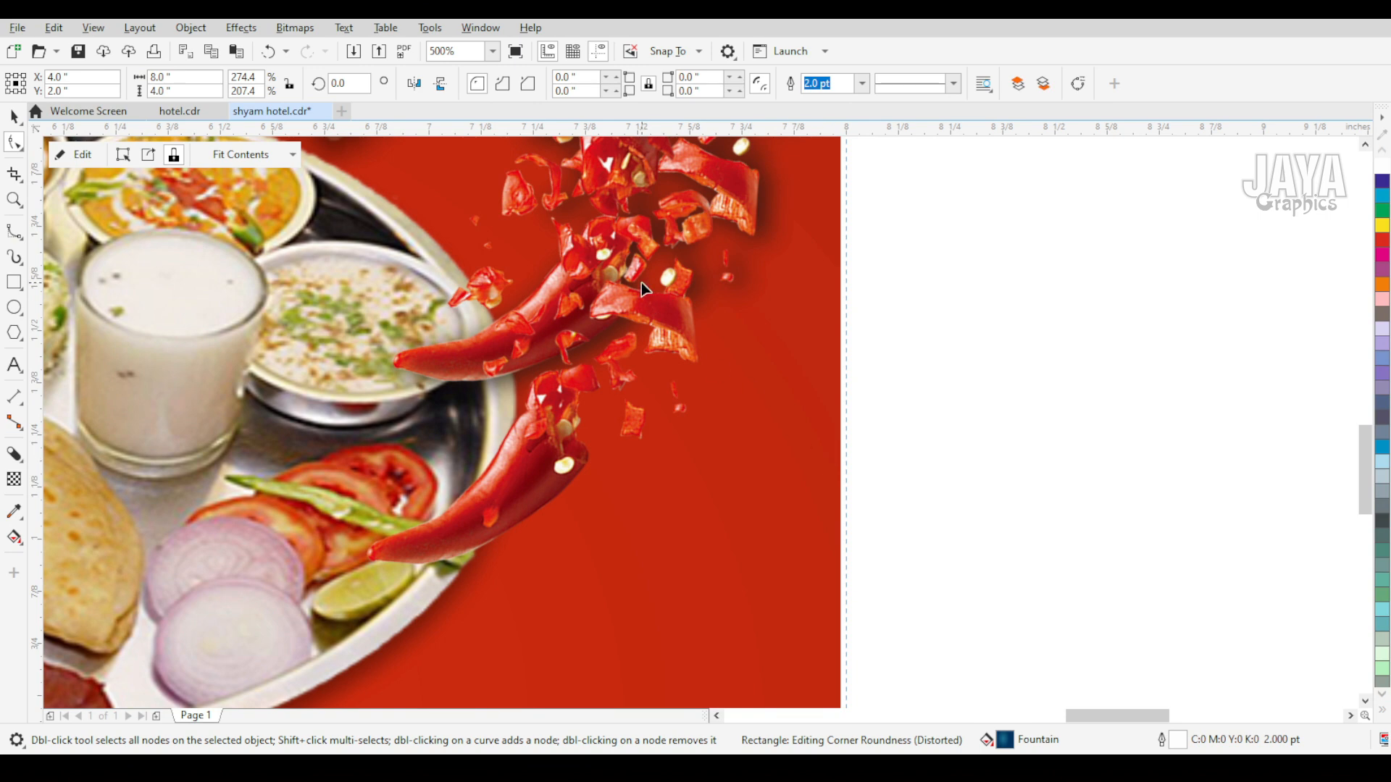
{"action": "left_click", "coordinate": [833, 458]}
{"action": "double_click", "coordinate": [825, 459]}
{"action": "scroll", "coordinate": [833, 456], "scroll_direction": "down", "scroll_amount": 4}
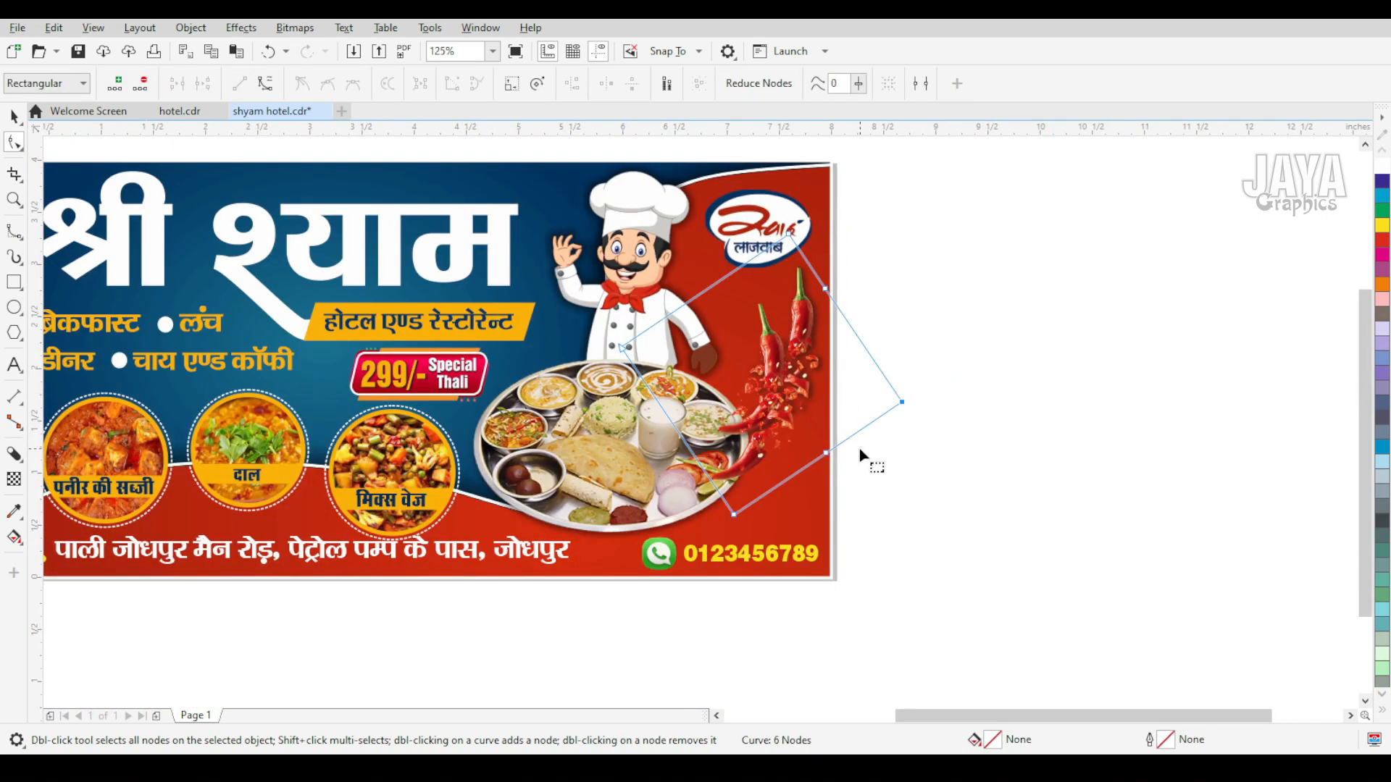
{"action": "key", "text": "Delete"}
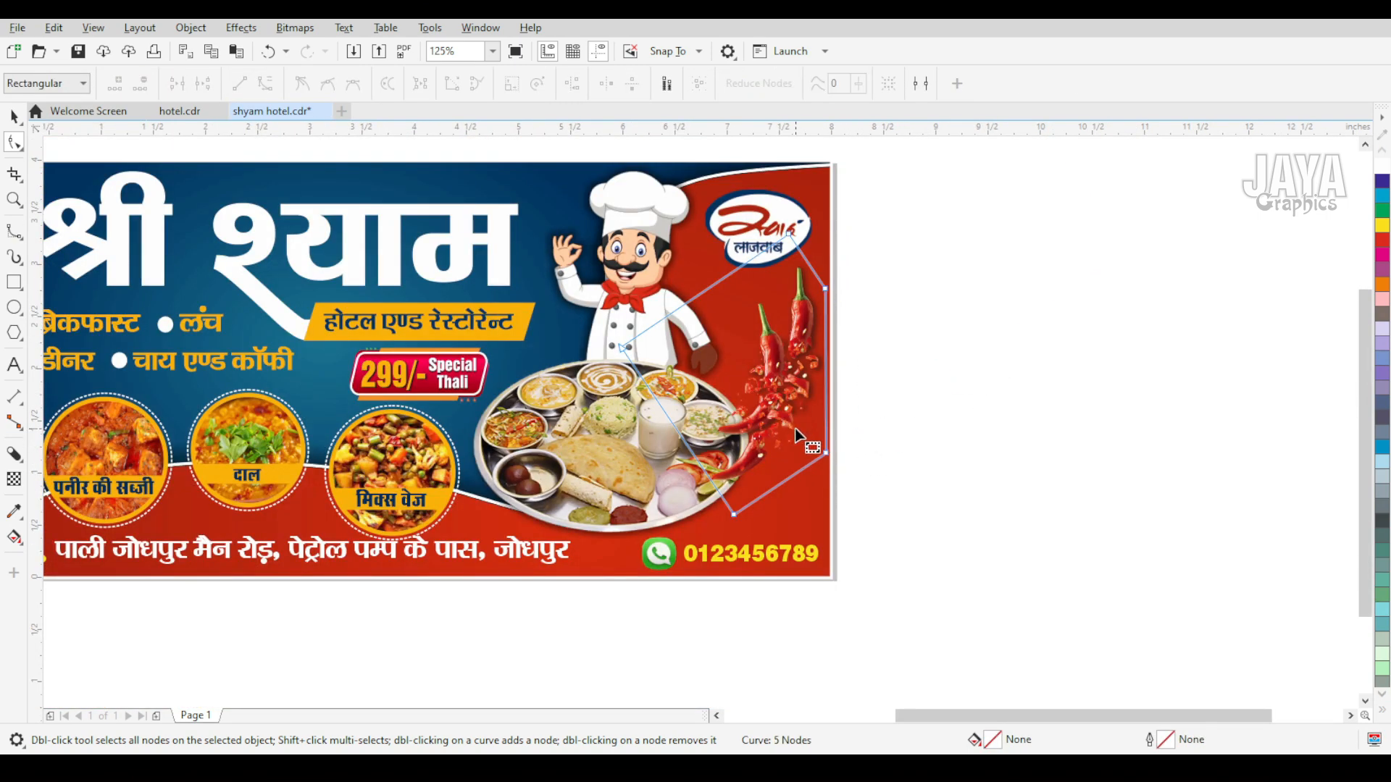
Delete the leftover "पनीर की सब्जी" text lying outside the page
{"action": "scroll", "coordinate": [797, 435], "scroll_direction": "down", "scroll_amount": 2}
{"action": "key", "text": "space"}
{"action": "left_click_drag", "start_coordinate": [1025, 363], "coordinate": [1193, 450]}
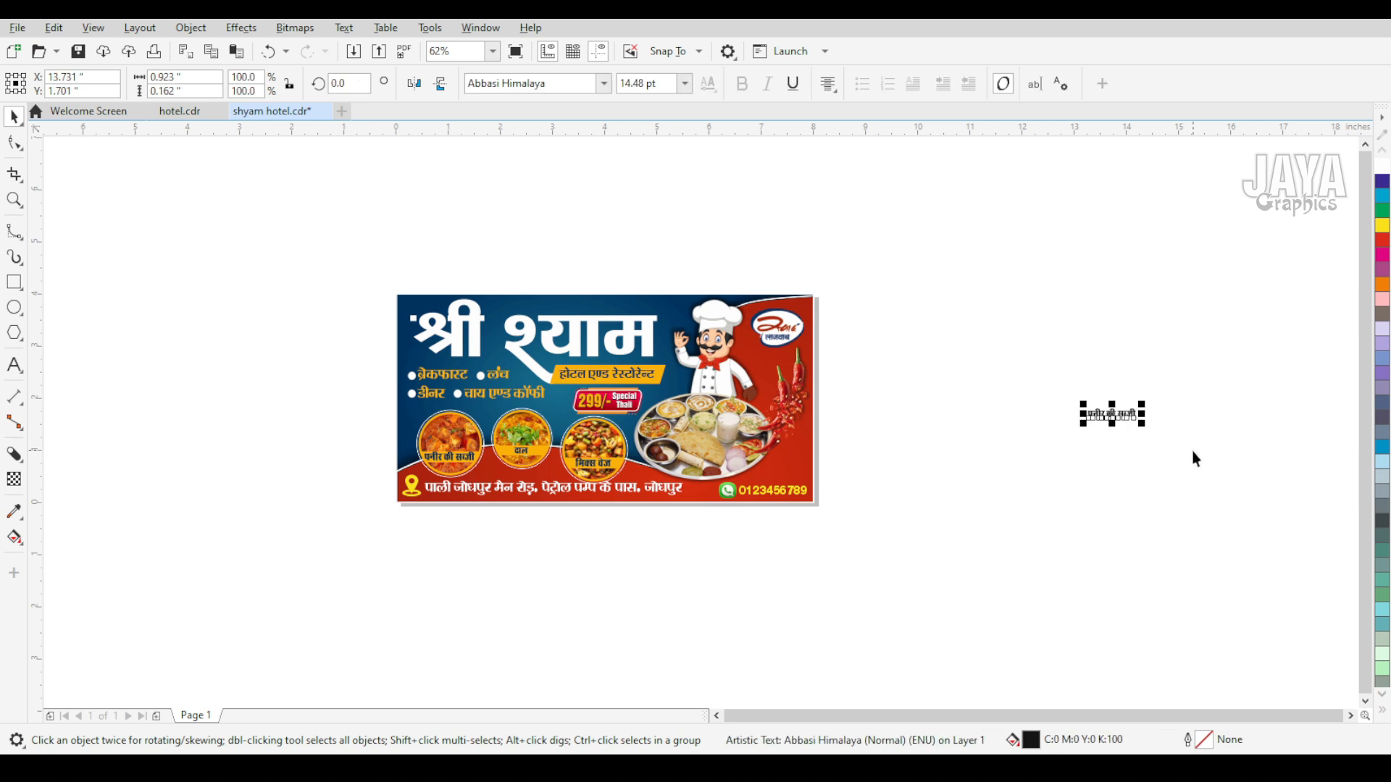
{"action": "key", "text": "Delete"}
Add a black Multiply drop shadow to the "श्री श्याम" title, change its feathering direction and set feathering to 5
{"action": "key", "text": "F2"}
{"action": "left_click_drag", "start_coordinate": [366, 267], "coordinate": [725, 448]}
{"action": "left_click", "coordinate": [601, 398]}
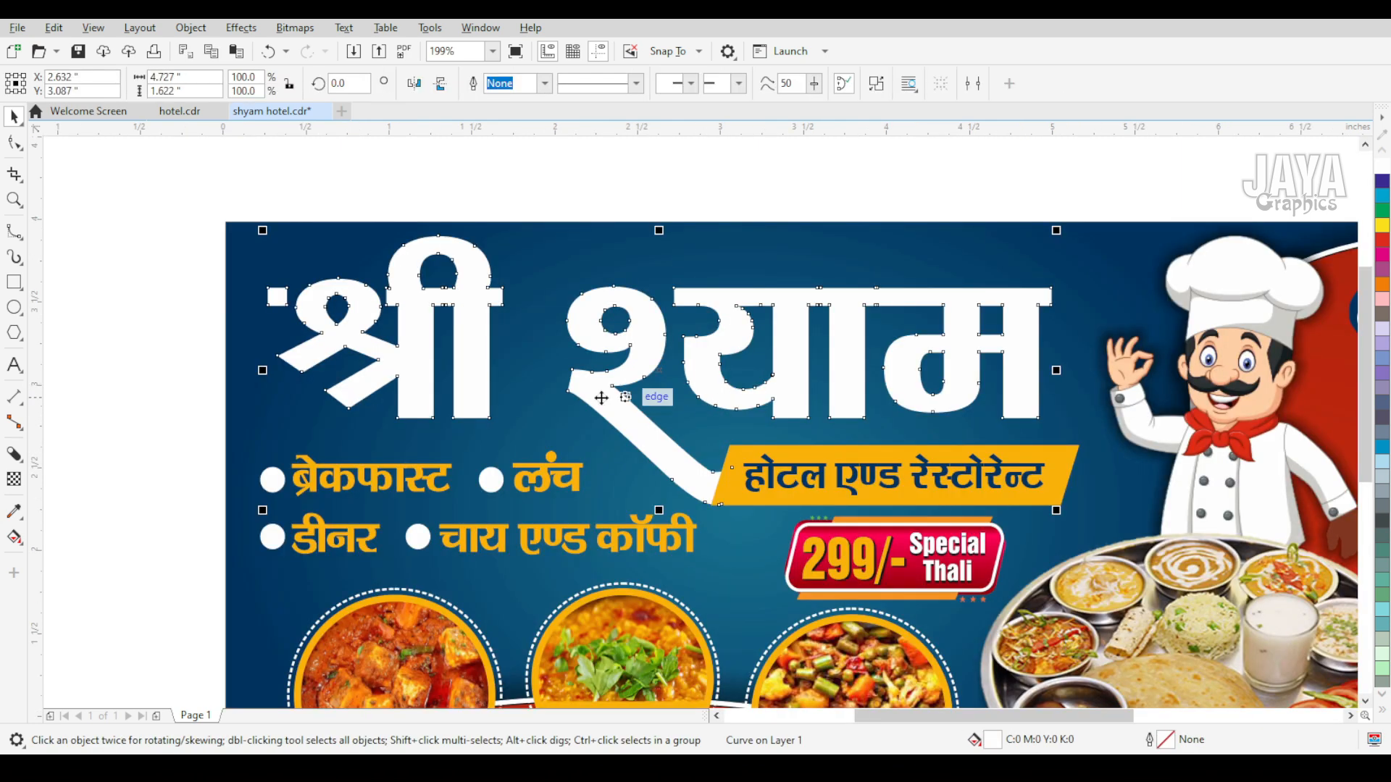
{"action": "left_click", "coordinate": [19, 458]}
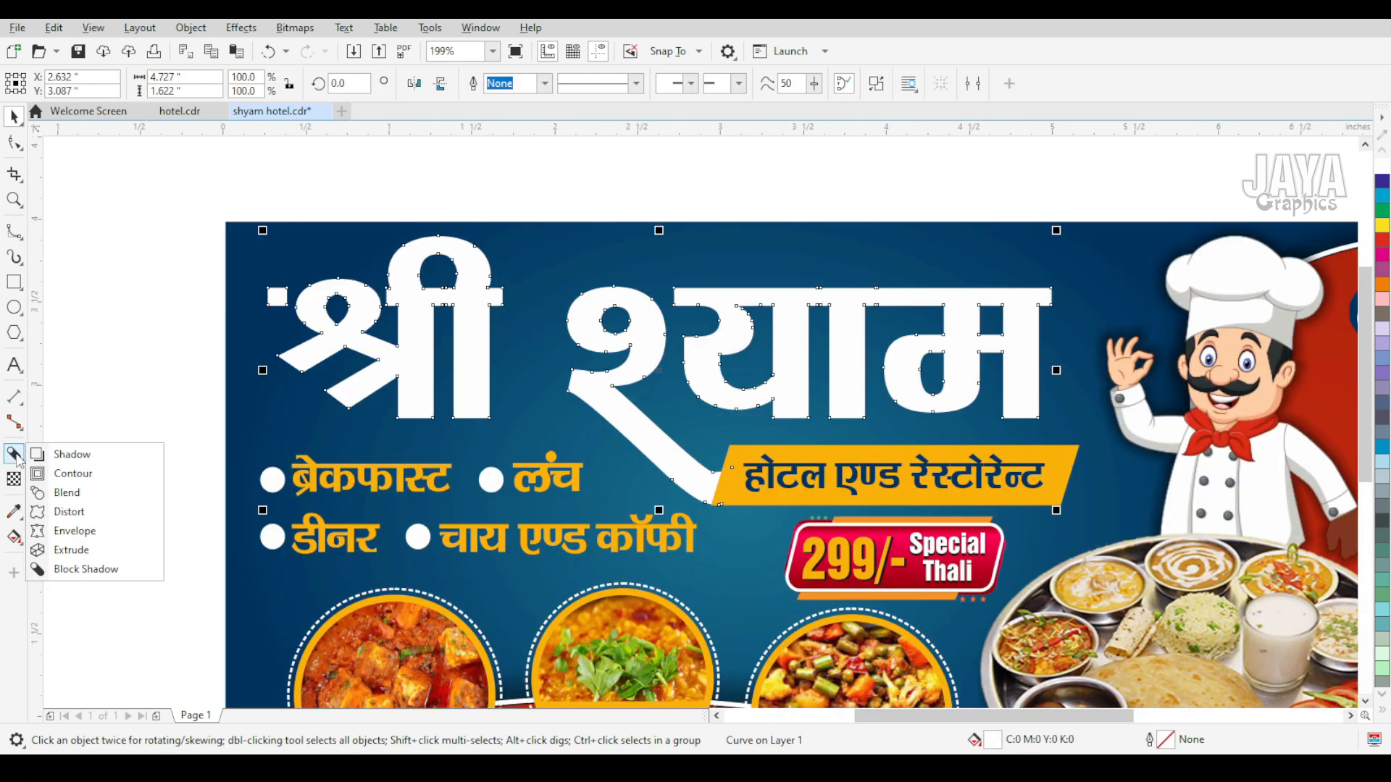
{"action": "left_click", "coordinate": [66, 451]}
{"action": "left_click_drag", "start_coordinate": [658, 370], "coordinate": [1051, 370]}
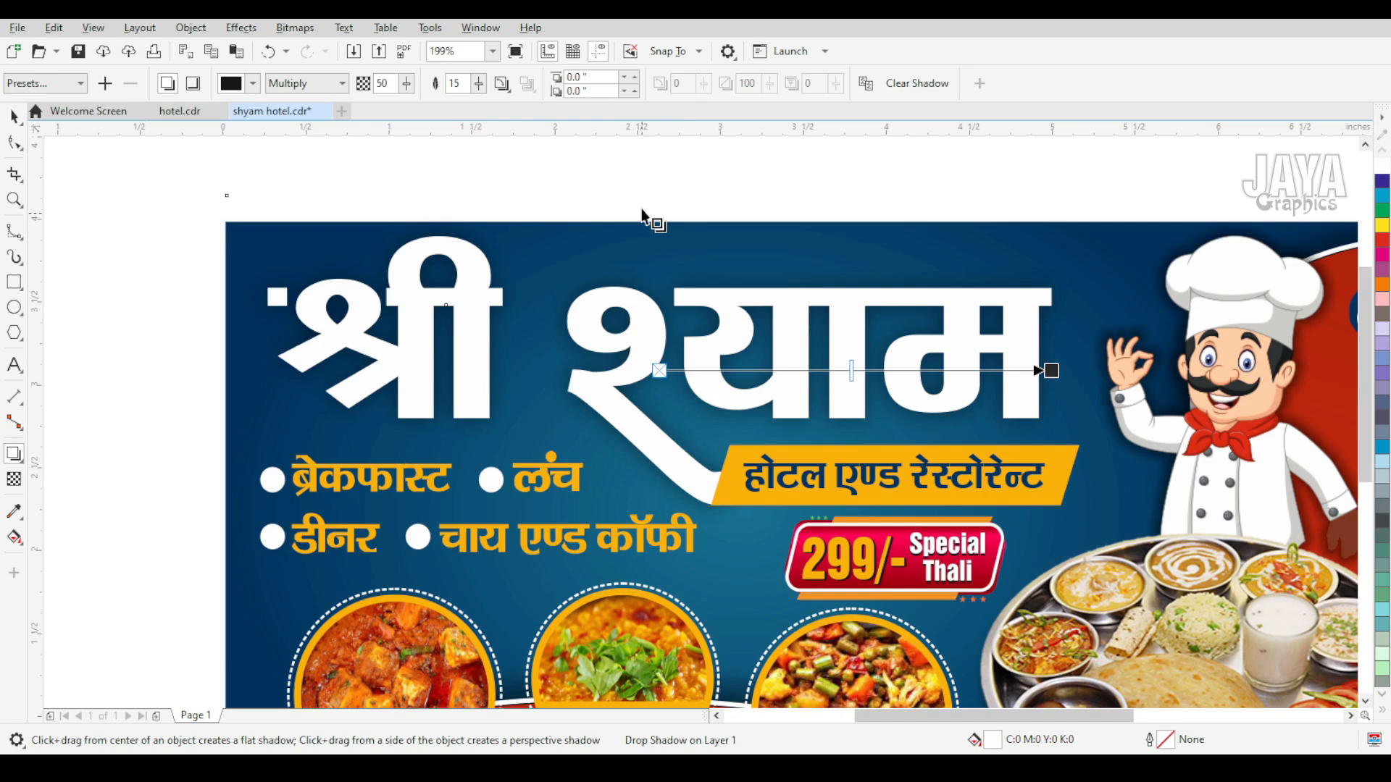
{"action": "left_click", "coordinate": [501, 84]}
{"action": "left_click", "coordinate": [522, 162]}
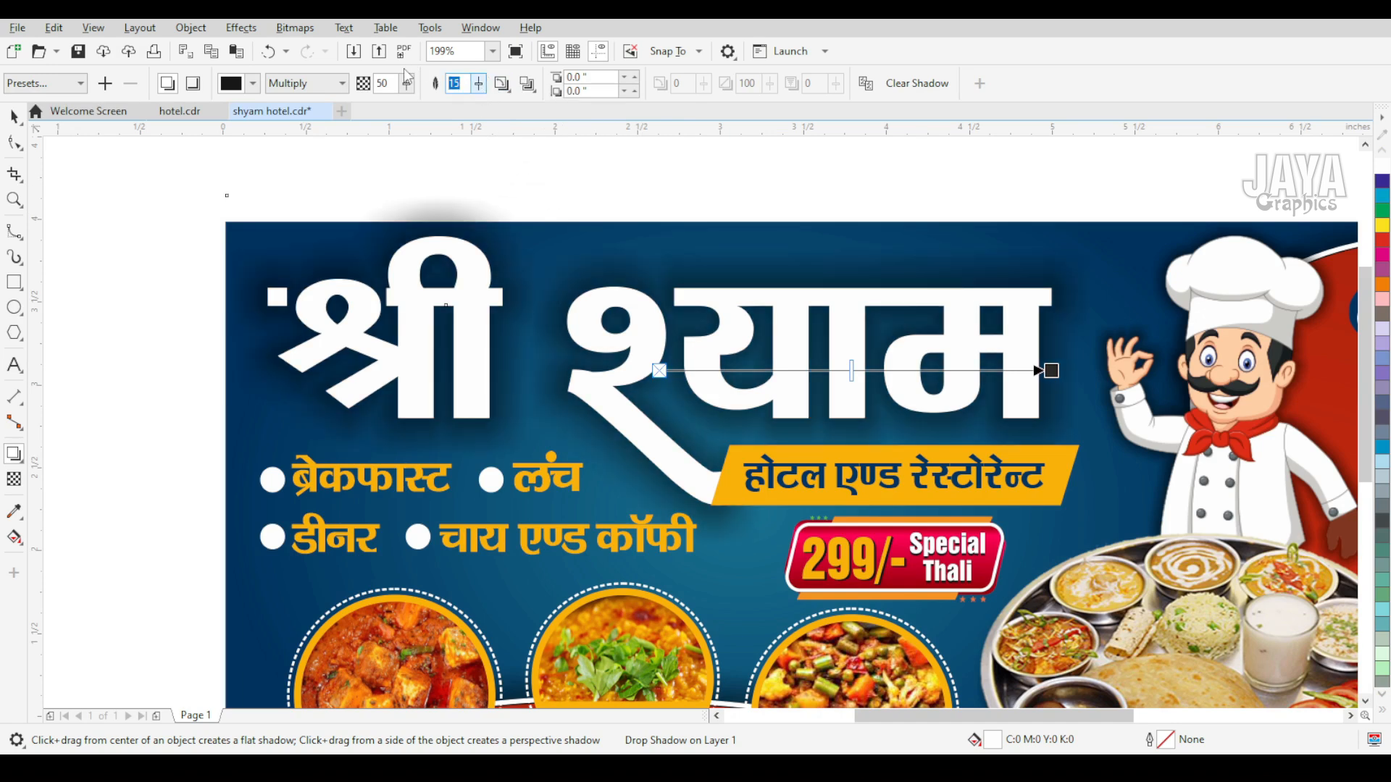
{"action": "type", "text": "5"}
{"action": "key", "text": "Return"}
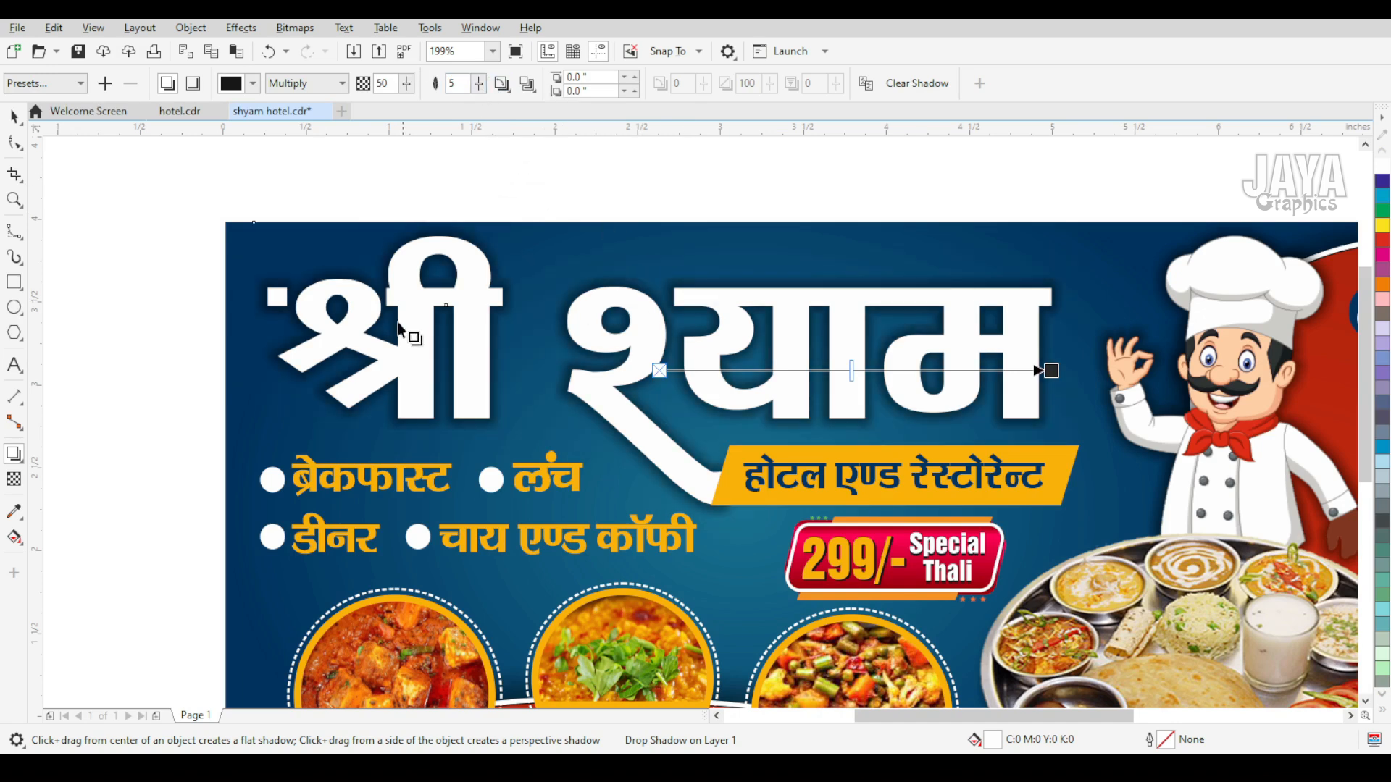
Deselect the title and examine the finished card design in a full-screen preview
{"action": "left_click", "coordinate": [15, 120]}
{"action": "left_click", "coordinate": [107, 222]}
{"action": "scroll", "coordinate": [163, 256], "scroll_direction": "down", "scroll_amount": 2}
{"action": "key", "text": "F2"}
{"action": "left_click_drag", "start_coordinate": [177, 233], "coordinate": [650, 482]}
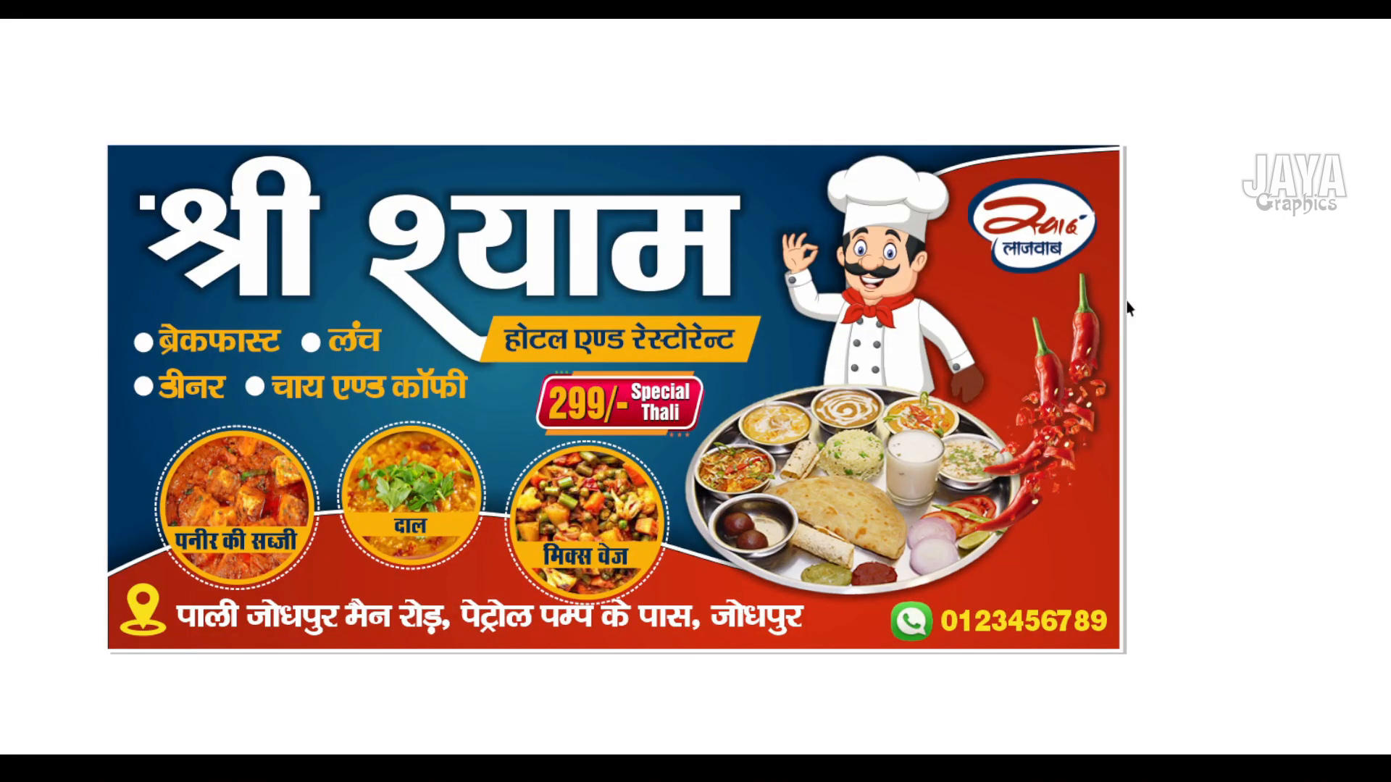